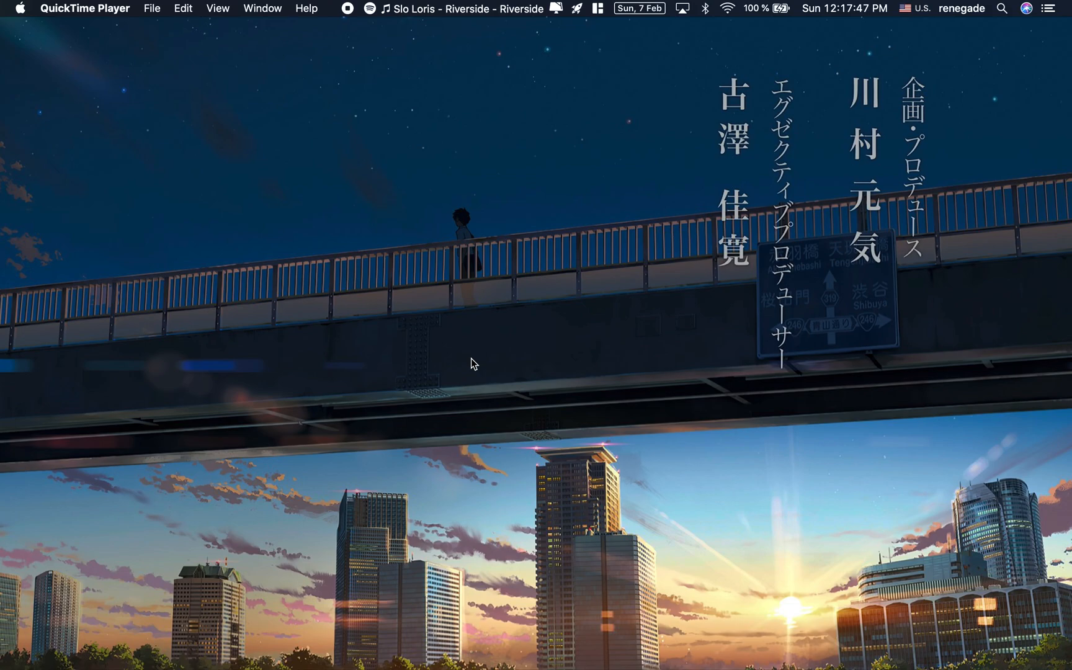
Find the Terminal application through a system search and launch it
{"action": "key", "text": "super+space"}
{"action": "type", "text": "e"}
{"action": "key", "text": "BackSpace"}
{"action": "type", "text": "termin"}
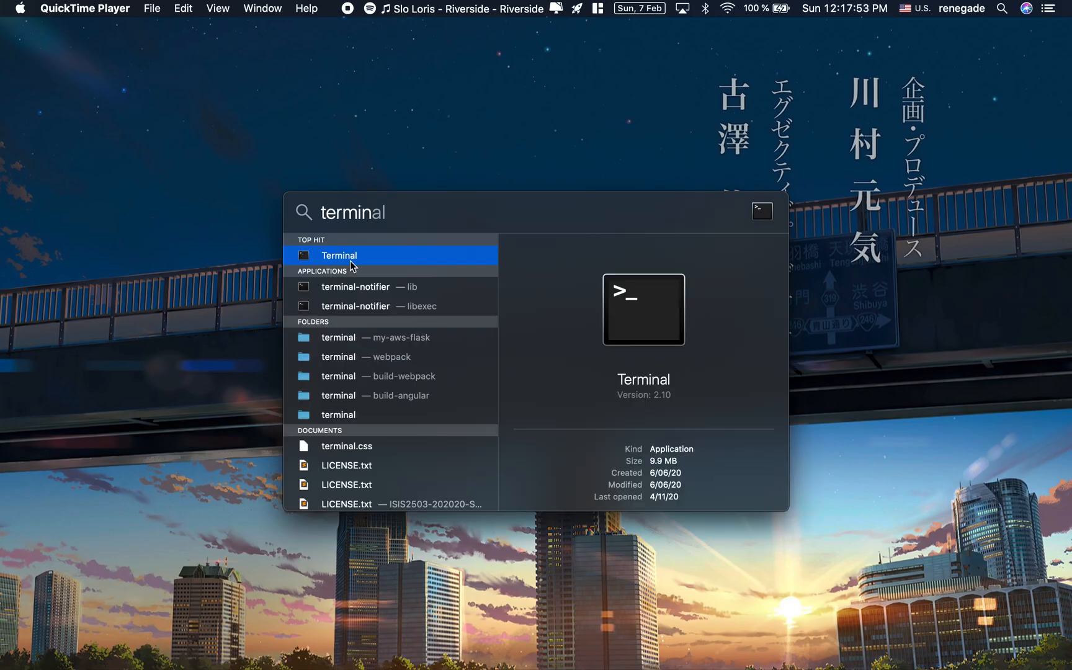
{"action": "key", "text": "Return"}
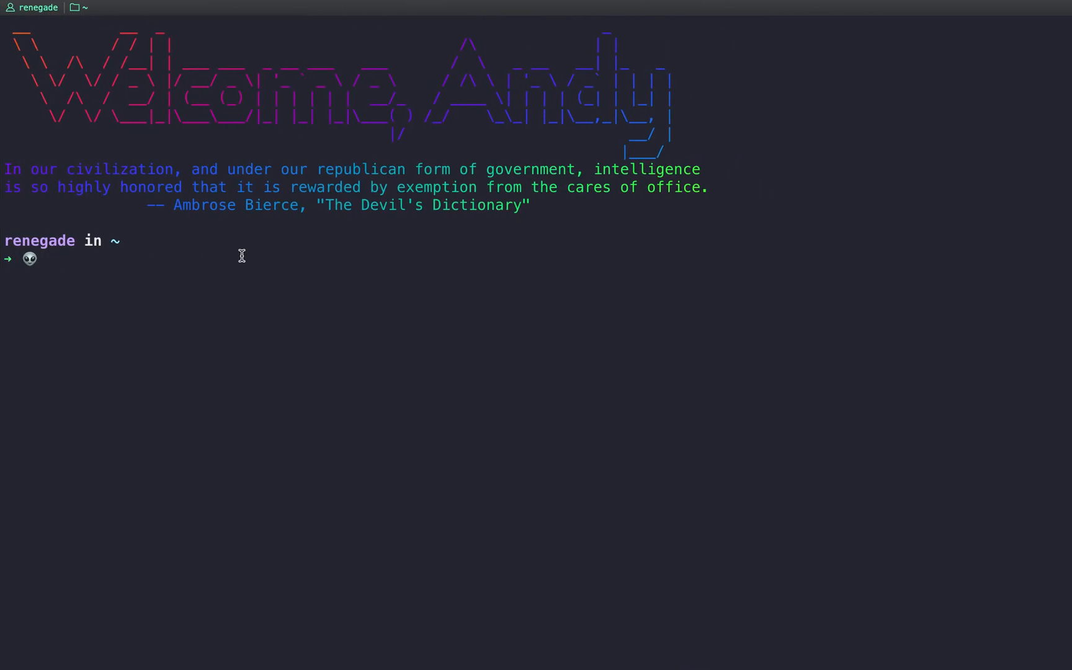
Switch to Firefox, close the YouTube and Dashboard pages, and open the bookmarked Homebrew site
{"action": "mouse_move", "coordinate": [68, 9]}
{"action": "key", "text": "ctrl+Right"}
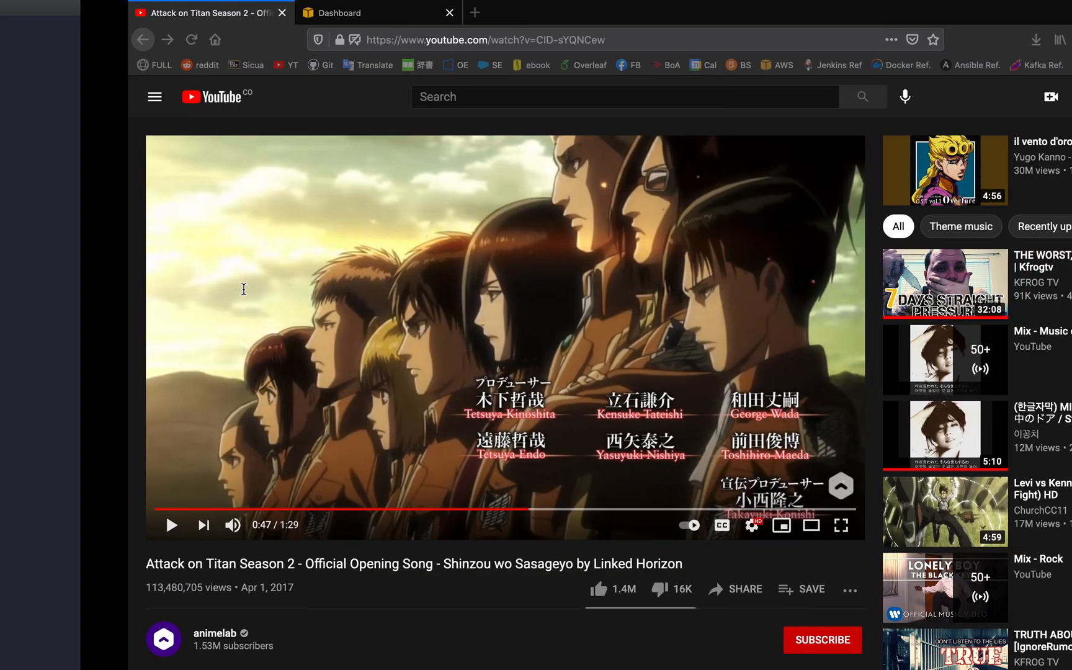
{"action": "key", "text": "ctrl+Tab"}
{"action": "key", "text": "ctrl+t"}
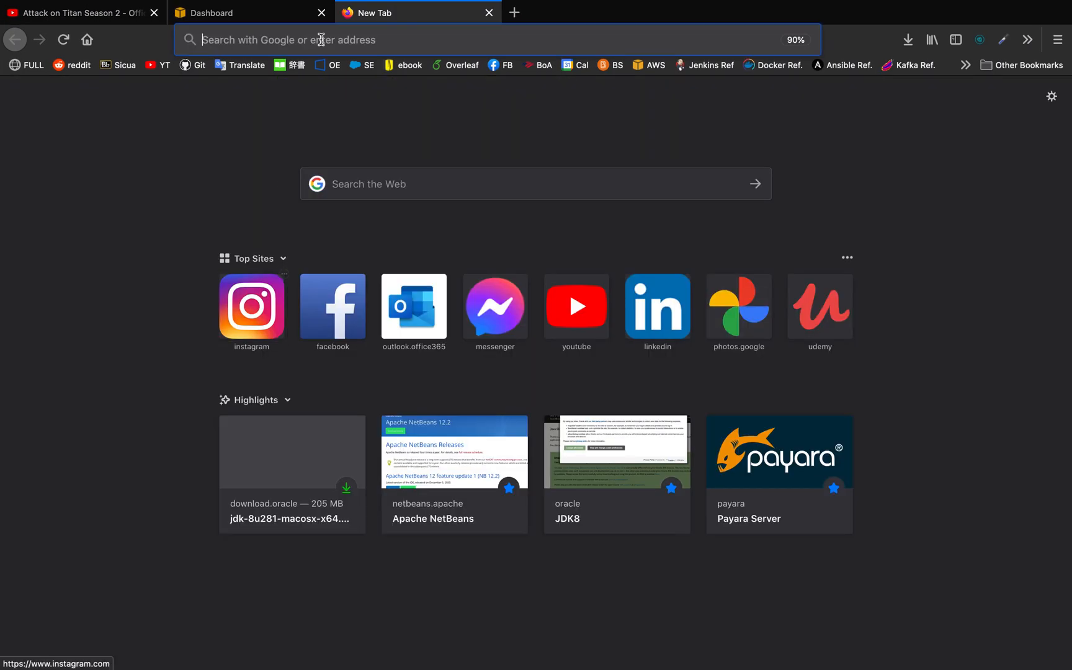
{"action": "left_click", "coordinate": [154, 13]}
{"action": "left_click", "coordinate": [154, 12]}
{"action": "left_click", "coordinate": [965, 65]}
{"action": "left_click", "coordinate": [965, 84]}
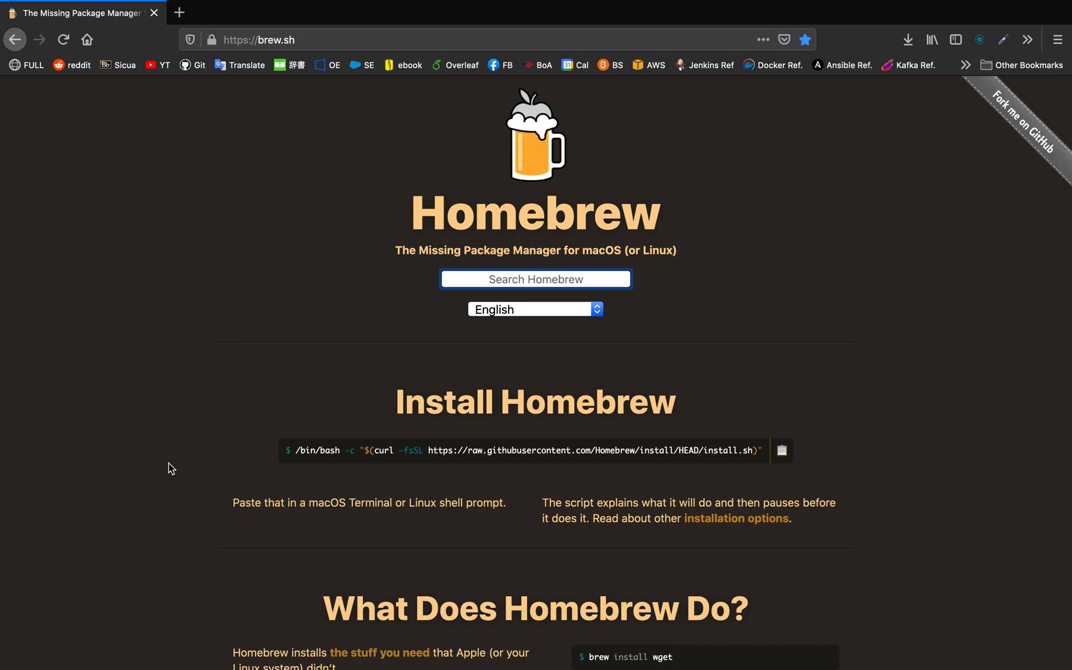
Copy the Homebrew install command from the brew.sh page
{"action": "scroll", "coordinate": [172, 470], "scroll_direction": "down", "scroll_amount": 9}
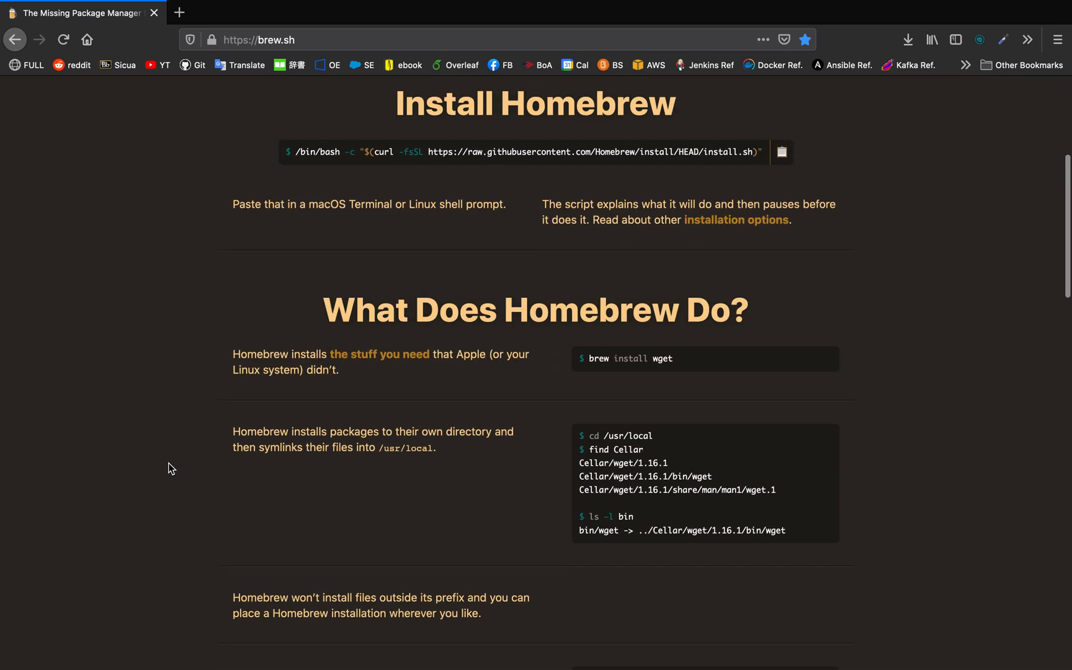
{"action": "scroll", "coordinate": [435, 415], "scroll_direction": "up", "scroll_amount": 9}
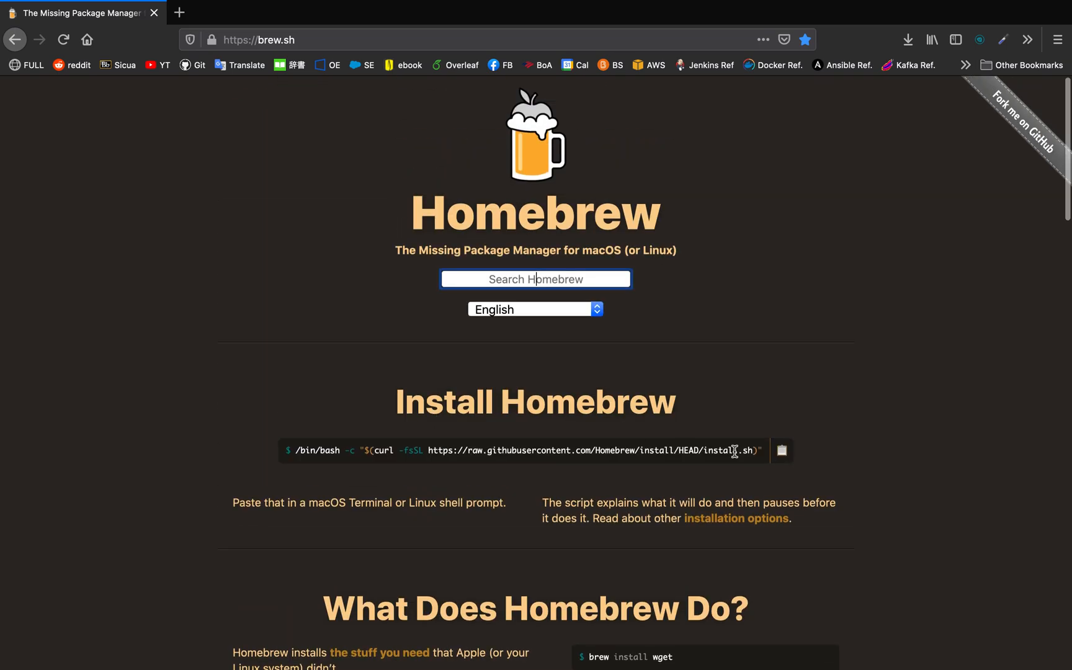
{"action": "left_click", "coordinate": [782, 450]}
Run the copied Homebrew install script in Terminal, enter the account password, and abort the script before it installs anything
{"action": "key", "text": "super+Tab"}
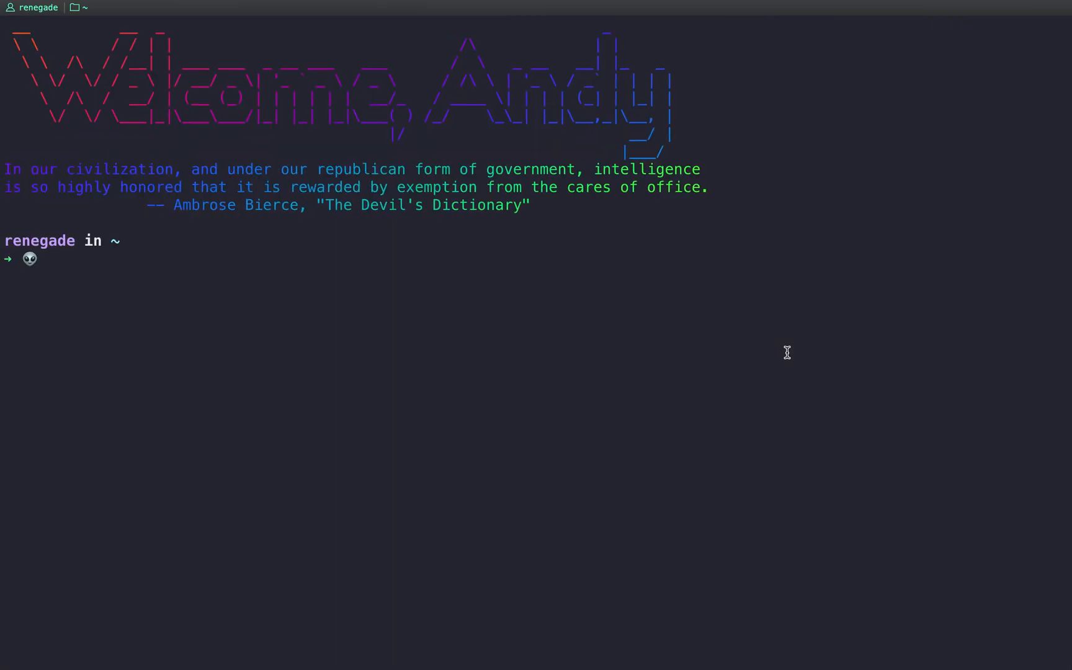
{"action": "key", "text": "super+v"}
{"action": "key", "text": "Return"}
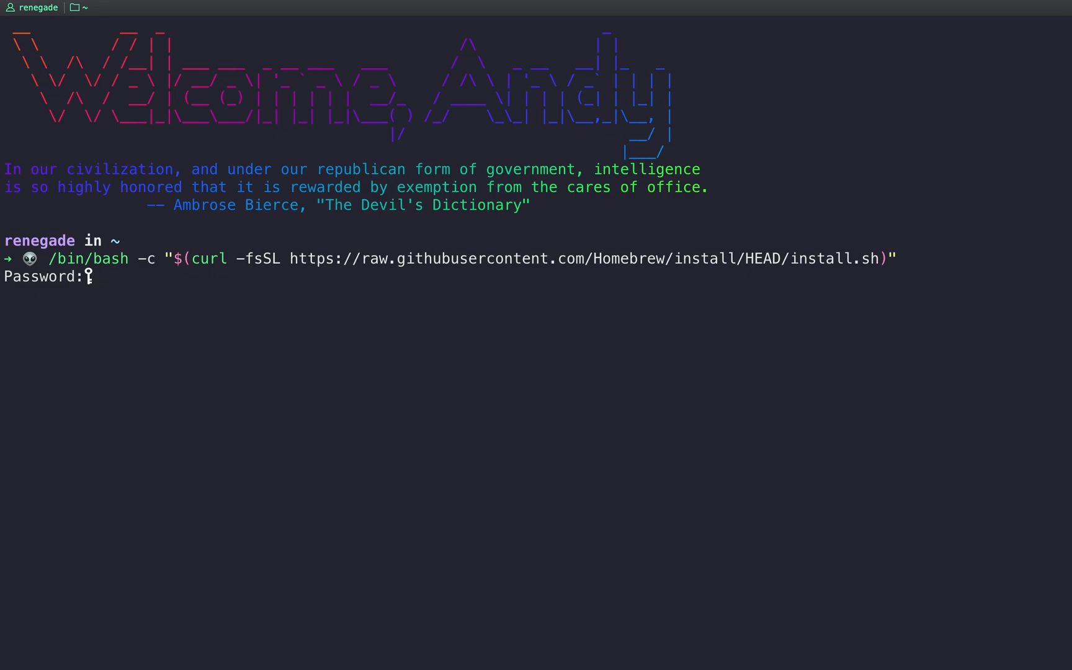
{"action": "key", "text": "Return"}
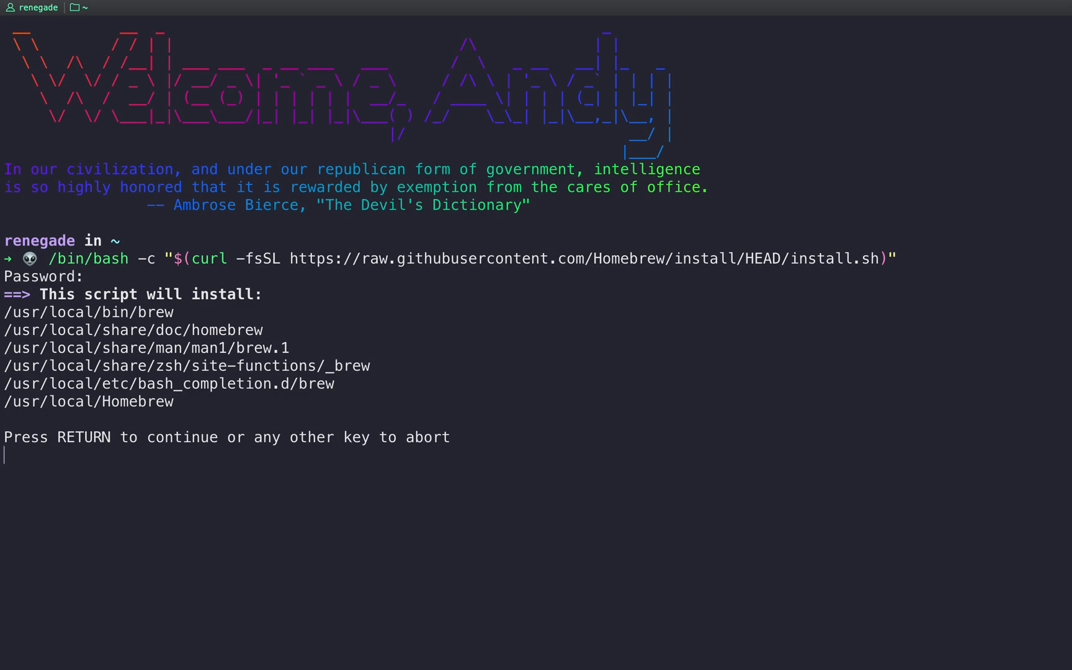
{"action": "key", "text": "ctrl+c"}
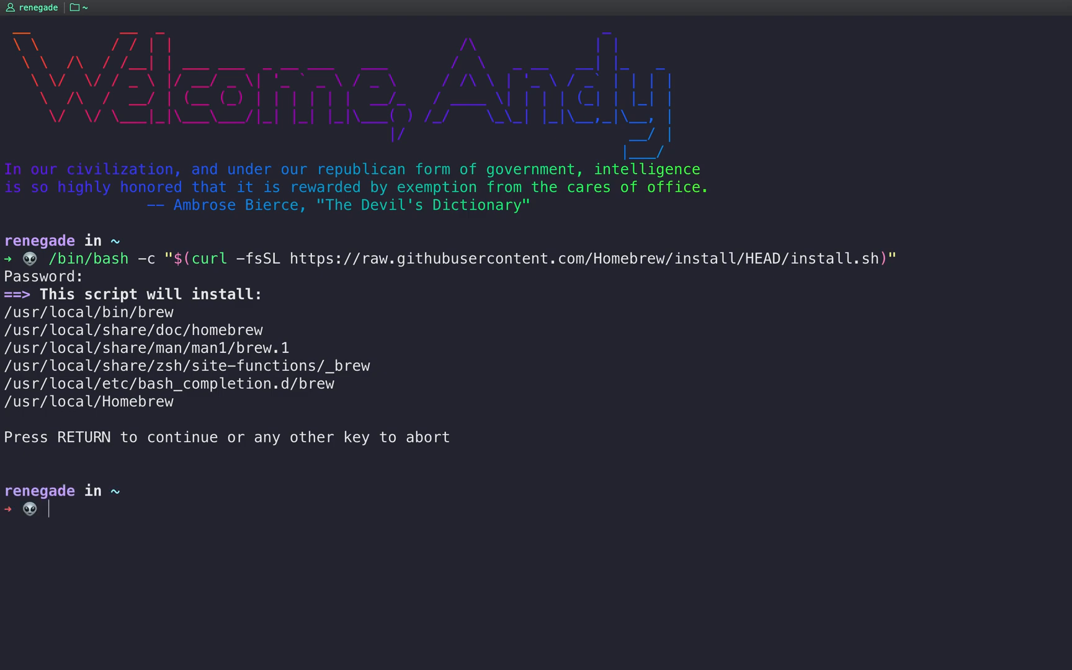
Check the installed Homebrew version with brew --version
{"action": "type", "text": "bree -"}
{"action": "key", "text": "BackSpace"}
{"action": "key", "text": "BackSpace"}
{"action": "key", "text": "BackSpace"}
{"action": "type", "text": "w -"}
{"action": "key", "text": "Right"}
{"action": "key", "text": "Return"}
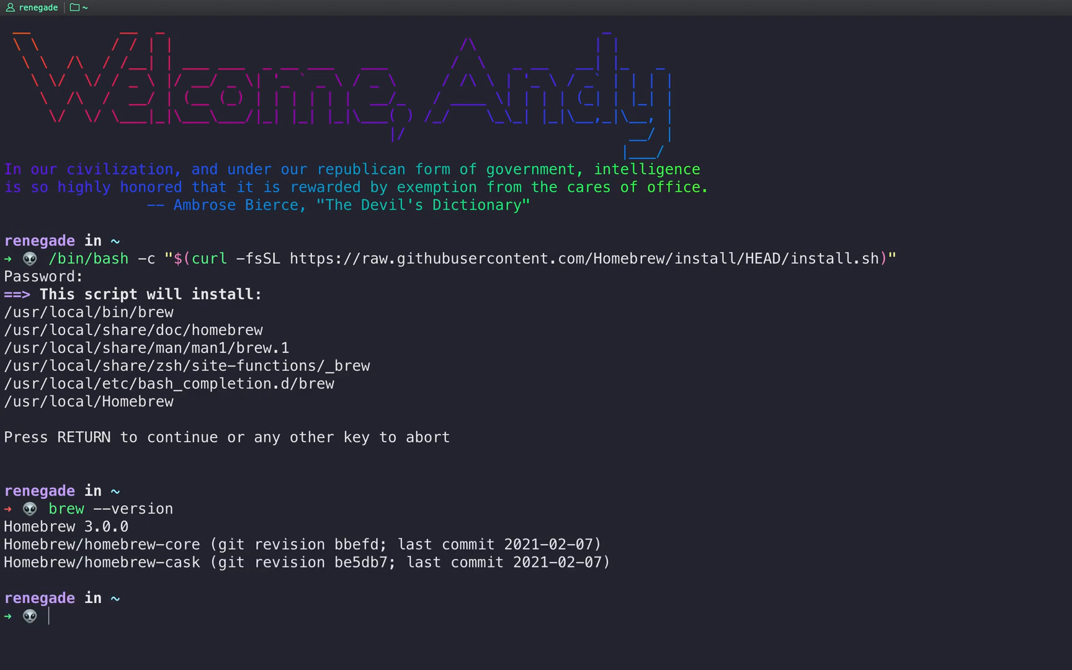
Install Git through Homebrew with brew install git
{"action": "type", "text": "brew ins"}
{"action": "key", "text": "Right"}
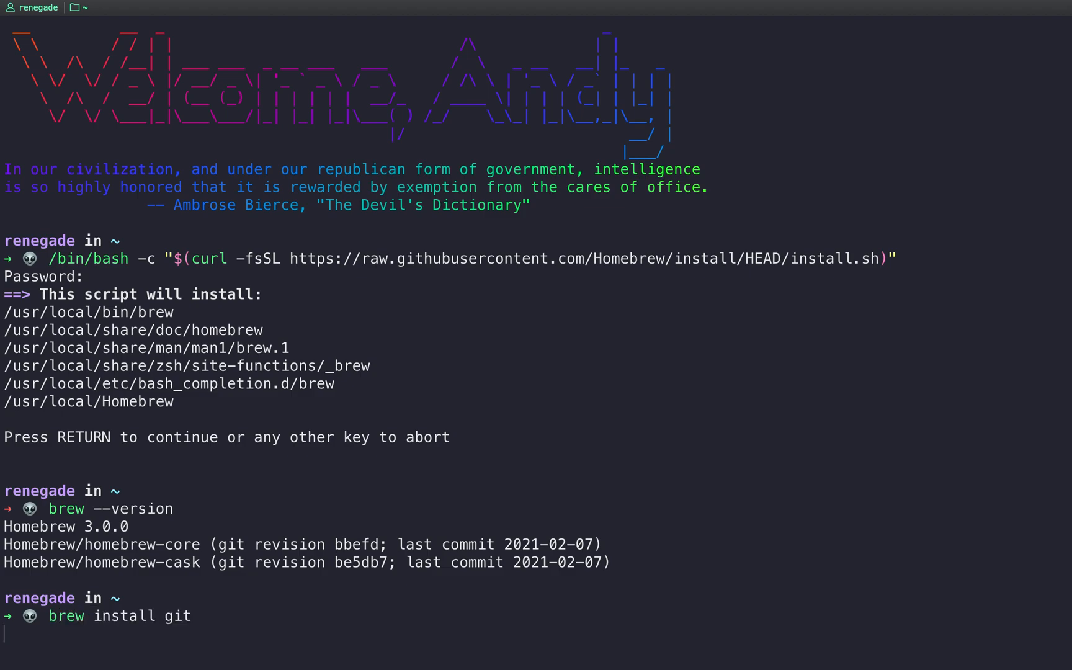
{"action": "key", "text": "Return"}
Check the installed Git version with git --version
{"action": "type", "text": "git --"}
{"action": "key", "text": "Right"}
{"action": "key", "text": "Return"}
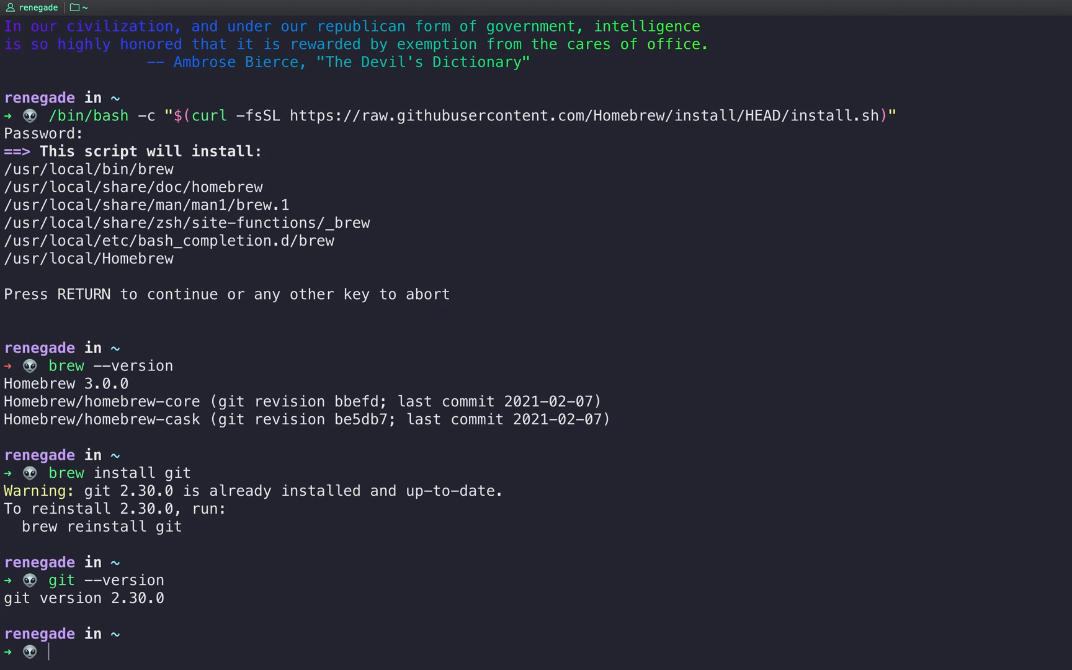
Set Git's global user.name to the developer's full name with git config --global
{"action": "type", "text": "git cong"}
{"action": "key", "text": "BackSpace"}
{"action": "type", "text": "fig "}
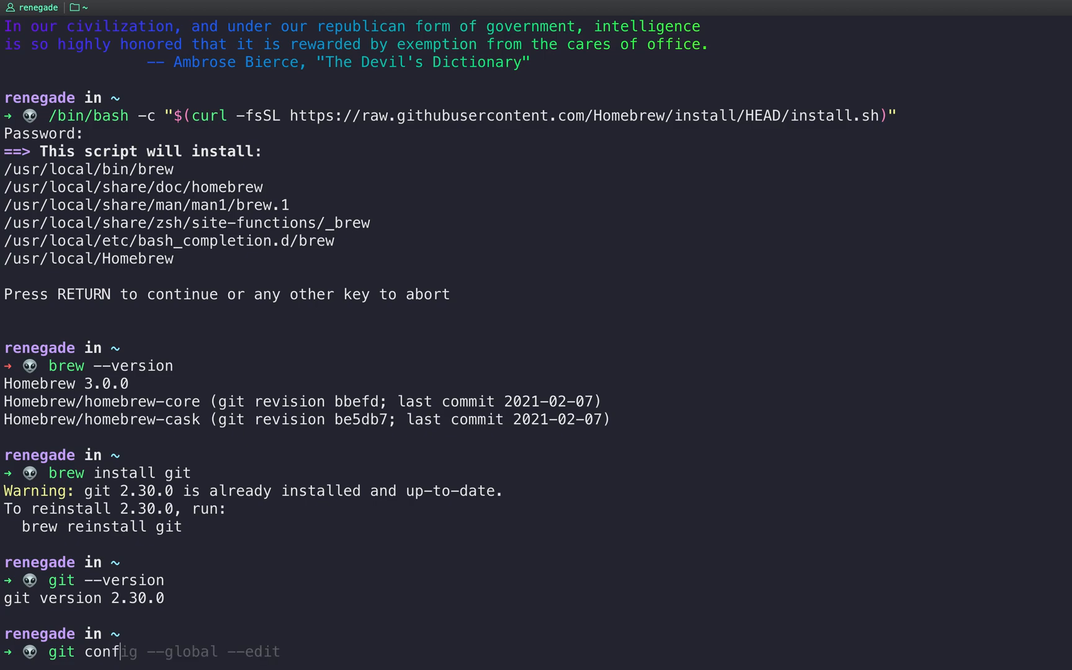
{"action": "type", "text": "--global -edit"}
{"action": "key", "text": "BackSpace"}
{"action": "key", "text": "BackSpace"}
{"action": "key", "text": "BackSpace"}
{"action": "key", "text": "BackSpace"}
{"action": "key", "text": "BackSpace"}
{"action": "key", "text": "BackSpace"}
{"action": "type", "text": "user.name \"Andy Ortiz\""}
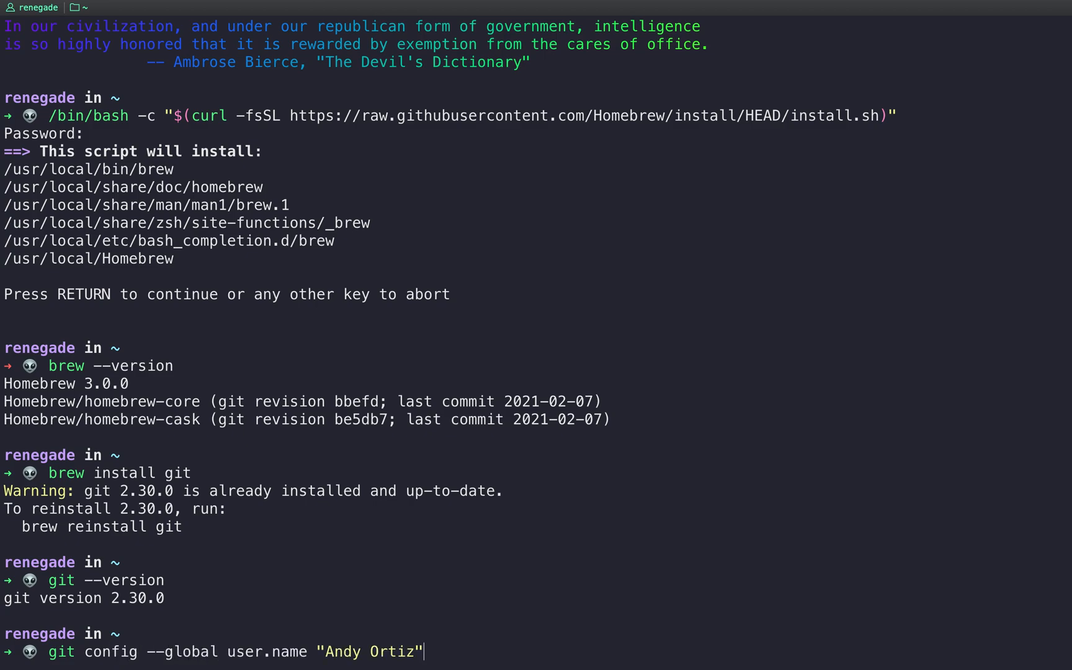
{"action": "key", "text": "Return"}
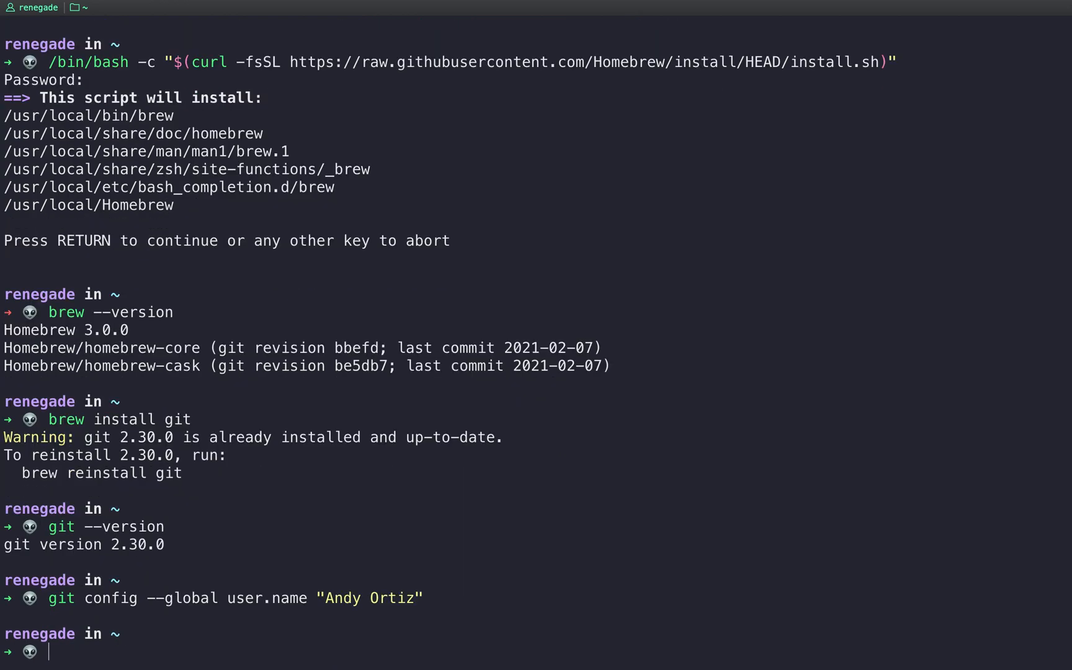
Set Git's global user.email to the developer's e-mail address, reusing the previous git config --global command
{"action": "left_click_drag", "start_coordinate": [49, 599], "coordinate": [273, 601]}
{"action": "left_click", "coordinate": [252, 639]}
{"action": "key", "text": "super+v"}
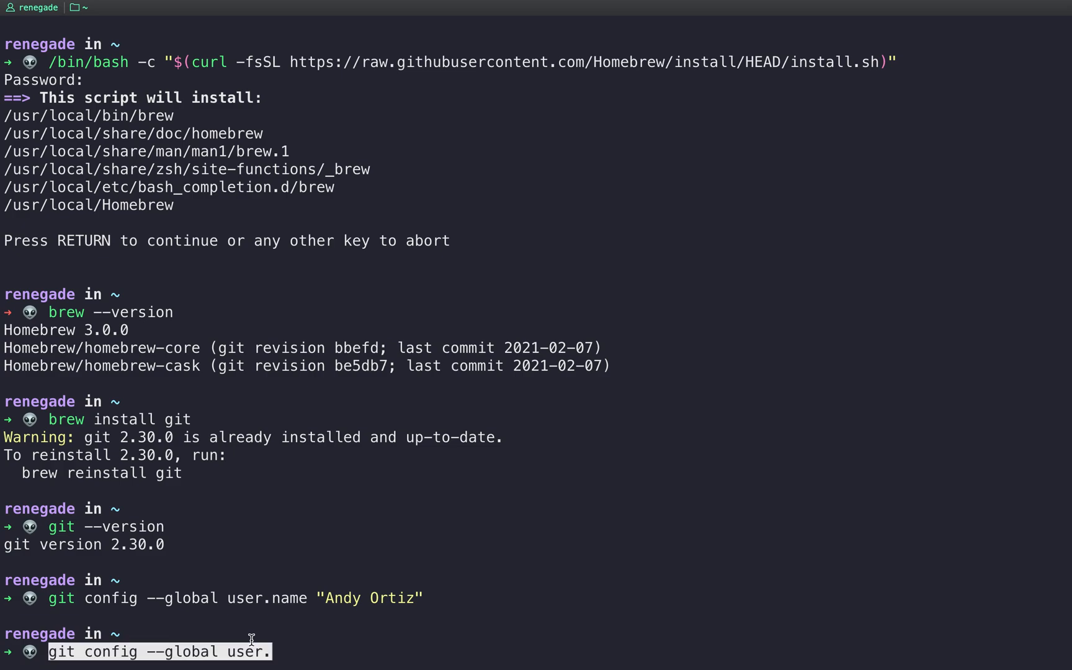
{"action": "type", "text": "e"}
{"action": "key", "text": "Right"}
{"action": "key", "text": "Return"}
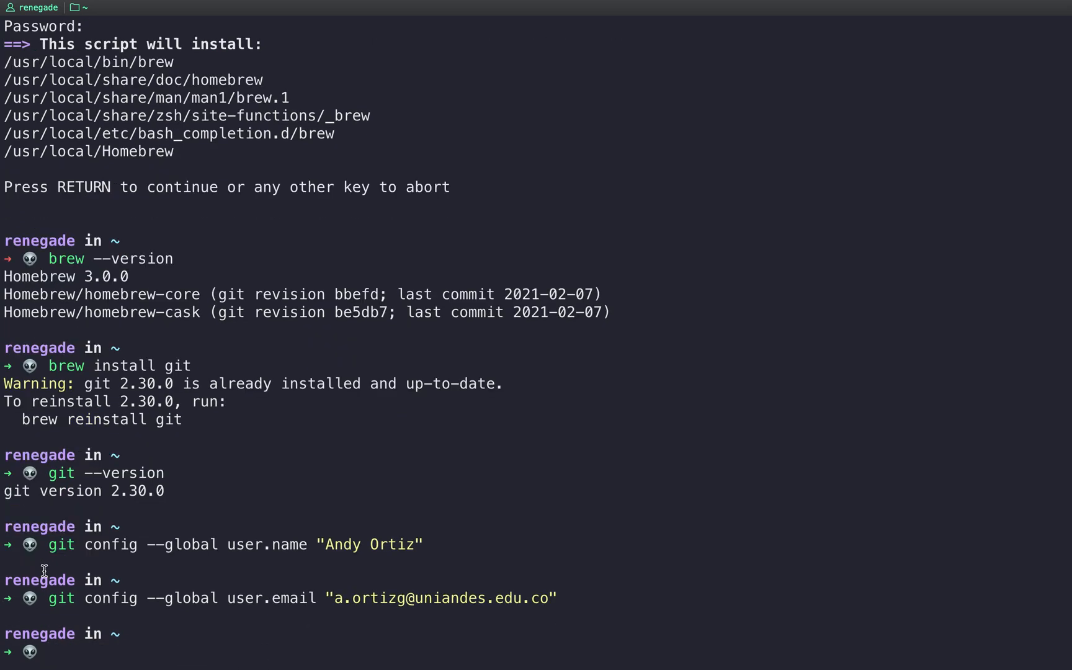
Open the global Git configuration with git config --global --edit, review its user section, and quit the editor
{"action": "left_click_drag", "start_coordinate": [49, 598], "coordinate": [143, 601]}
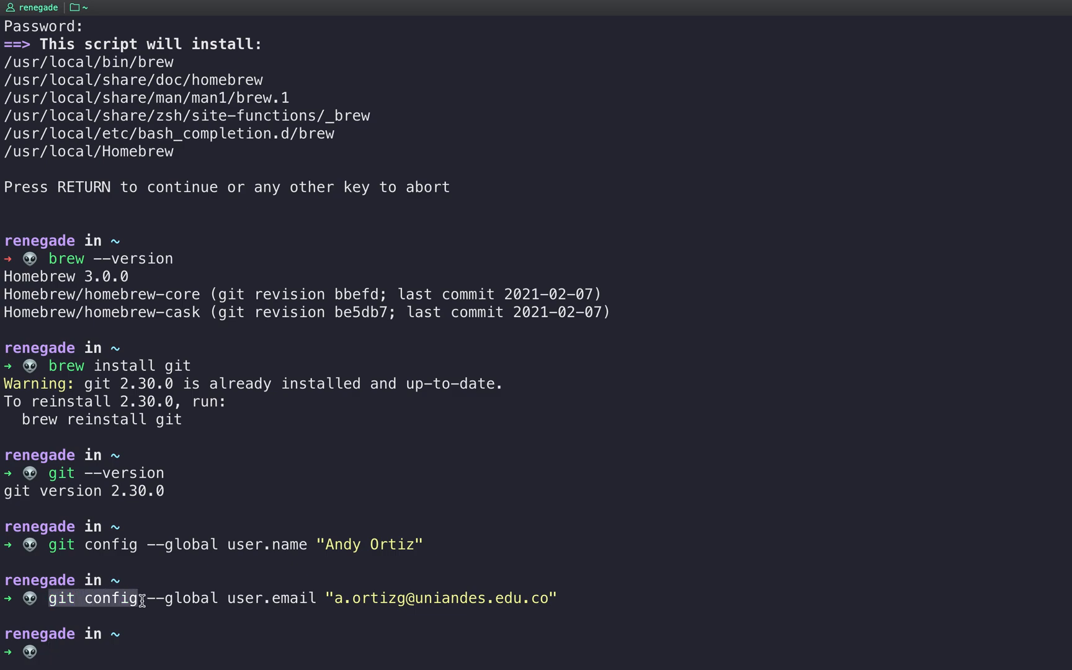
{"action": "middle_click", "coordinate": [167, 651]}
{"action": "type", "text": "--g"}
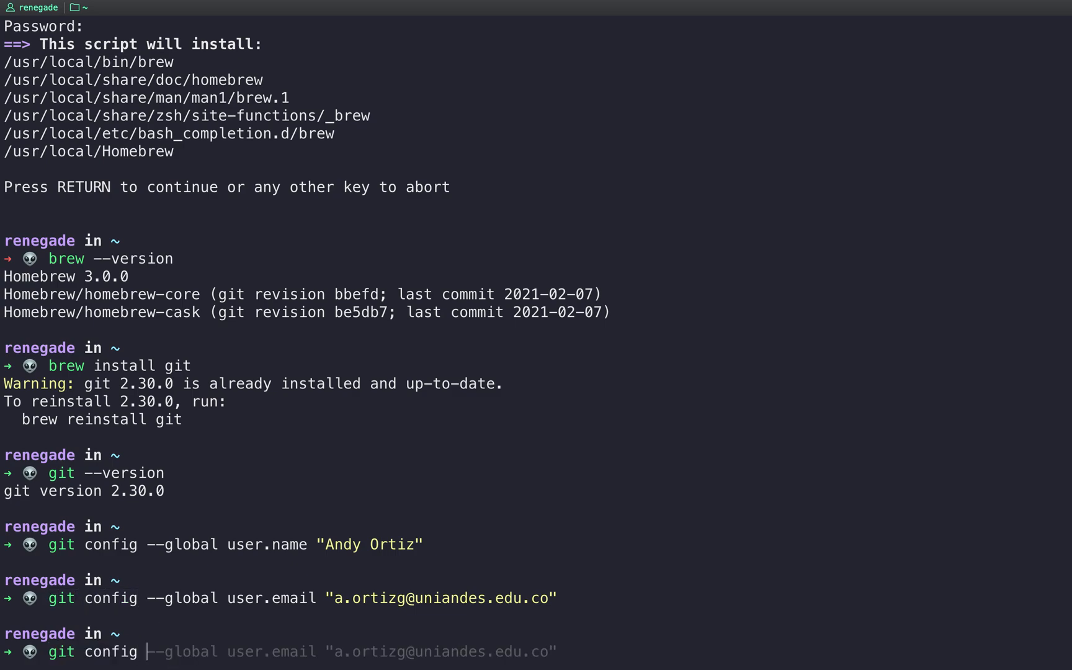
{"action": "type", "text": "lobal --edit"}
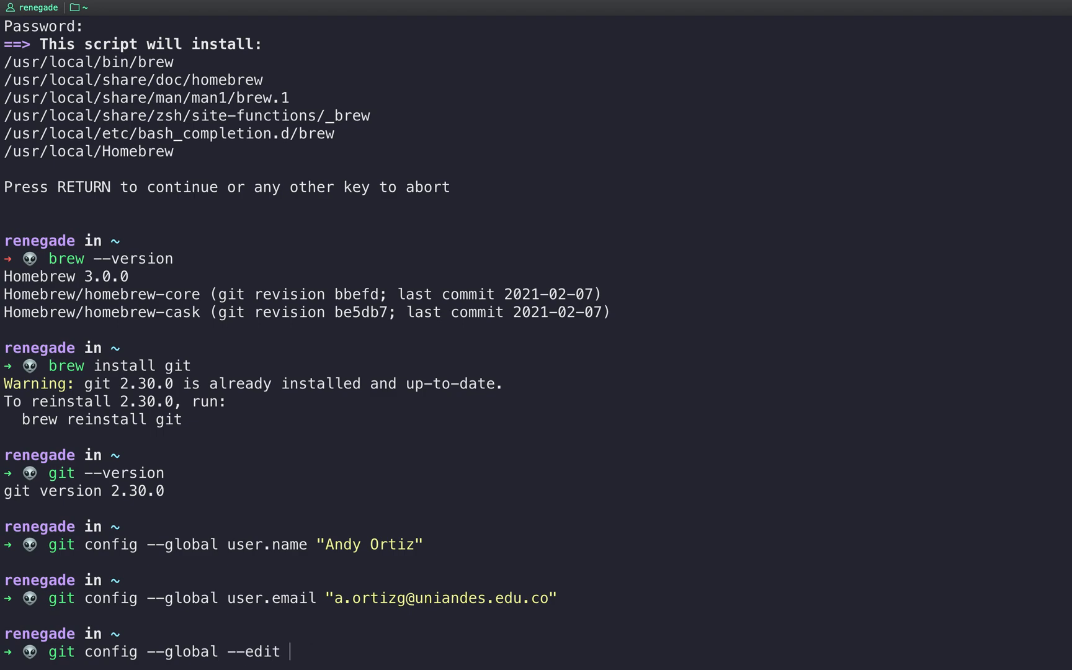
{"action": "key", "text": "Return"}
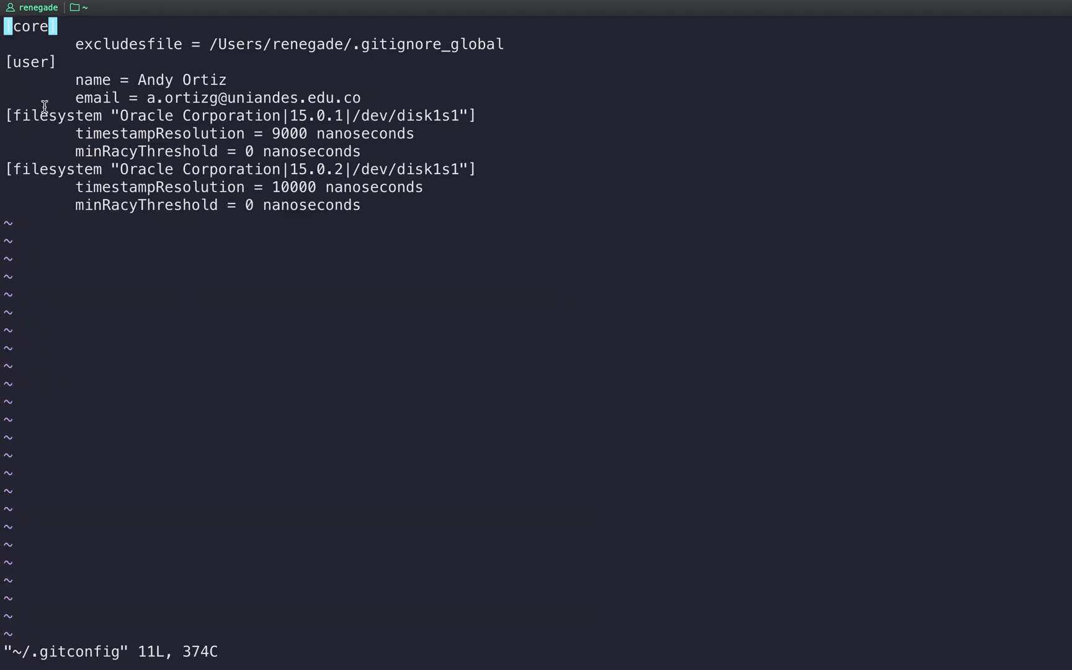
{"action": "triple_click", "coordinate": [237, 70]}
{"action": "left_click_drag", "start_coordinate": [236, 70], "coordinate": [357, 90]}
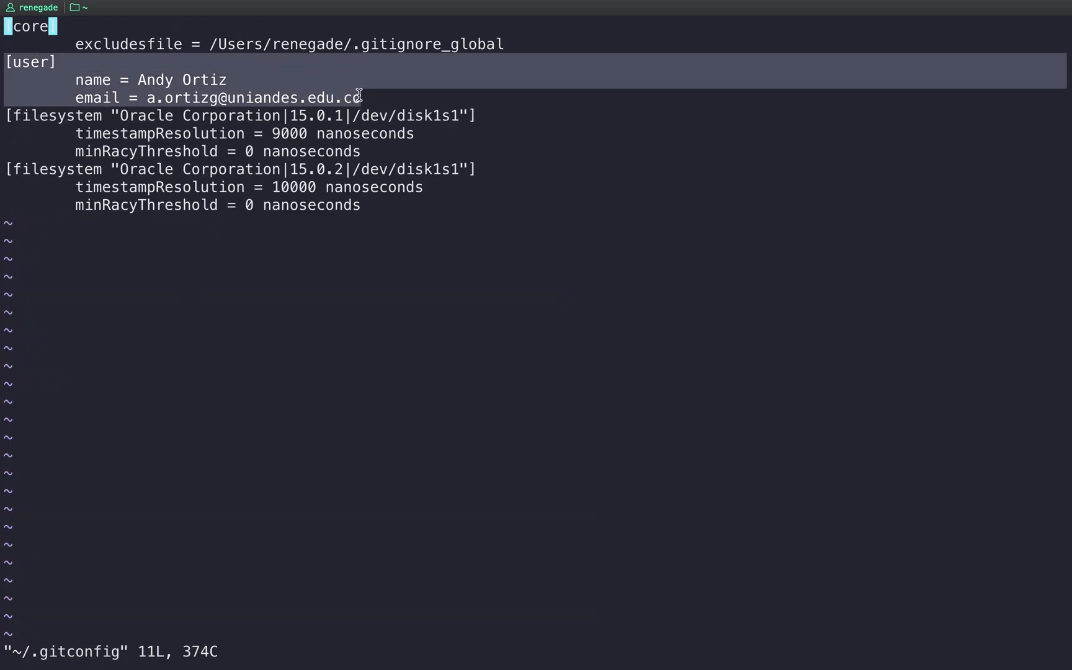
{"action": "left_click", "coordinate": [350, 249]}
{"action": "type", "text": ":q"}
{"action": "key", "text": "Return"}
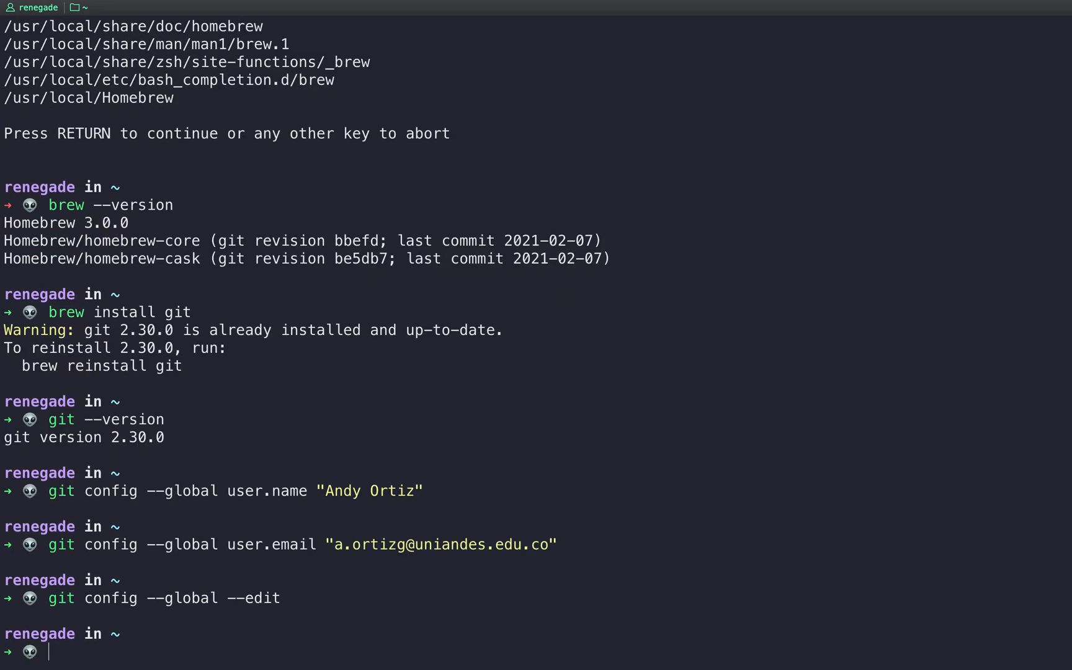
Clear the terminal, switch to Firefox, and open the bookmarked JDK8 downloads page
{"action": "type", "text": "clear"}
{"action": "key", "text": "Return"}
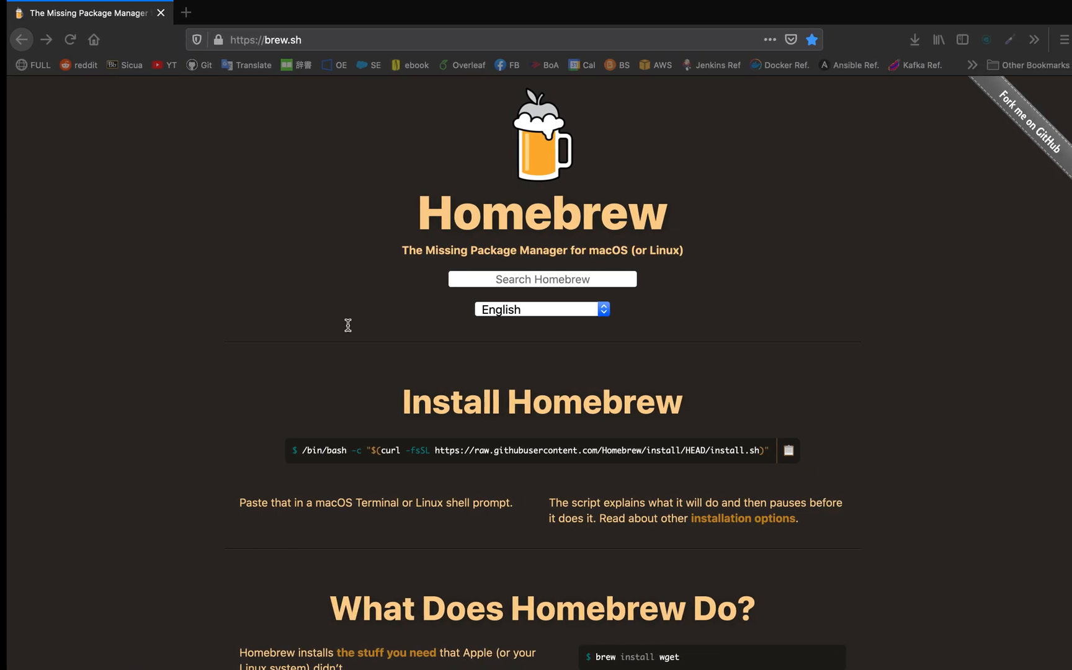
{"action": "left_click", "coordinate": [965, 65]}
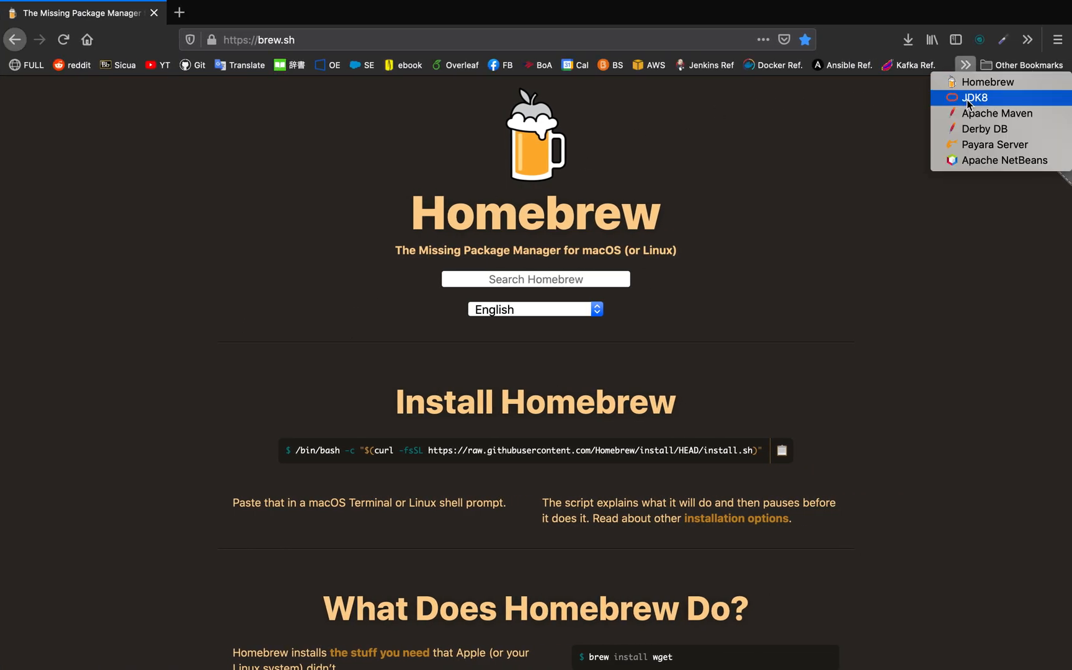
{"action": "left_click", "coordinate": [979, 94]}
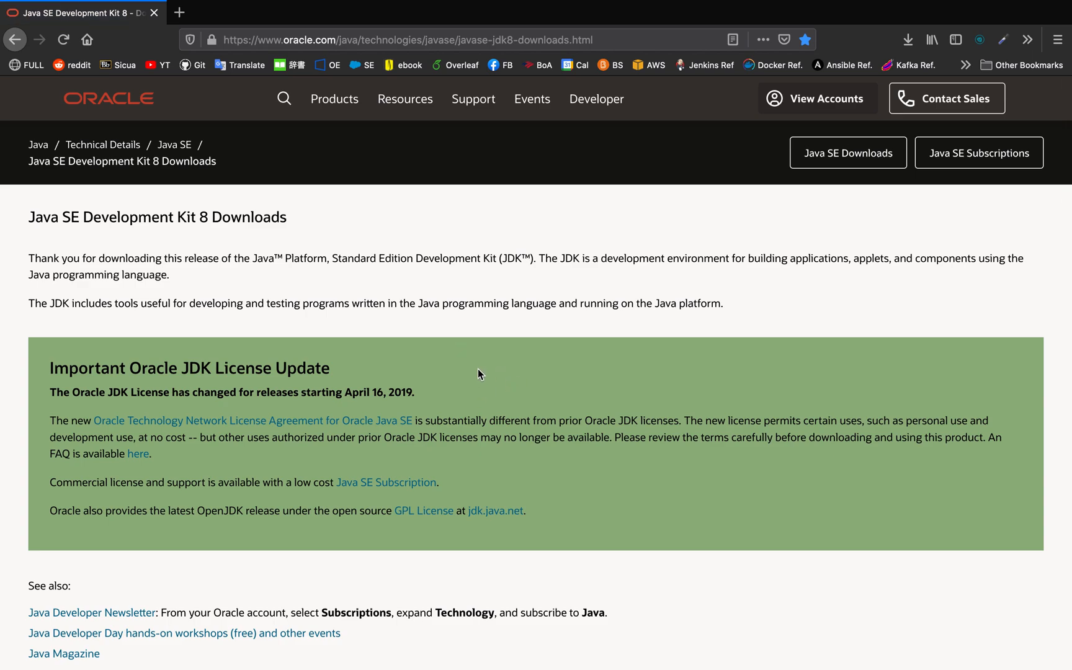
Examine the Java SE Development Kit 8 page heading and find the macOS x64 entry in the downloads table
{"action": "left_click_drag", "start_coordinate": [30, 216], "coordinate": [306, 210]}
{"action": "left_click", "coordinate": [347, 228]}
{"action": "double_click", "coordinate": [204, 216]}
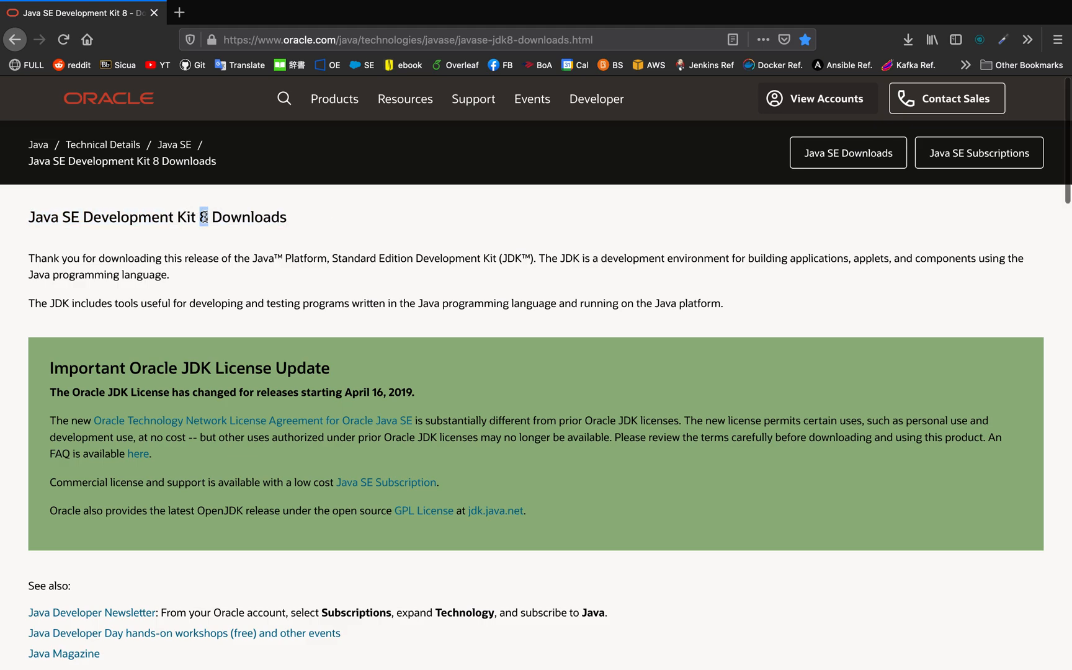
{"action": "left_click", "coordinate": [431, 218]}
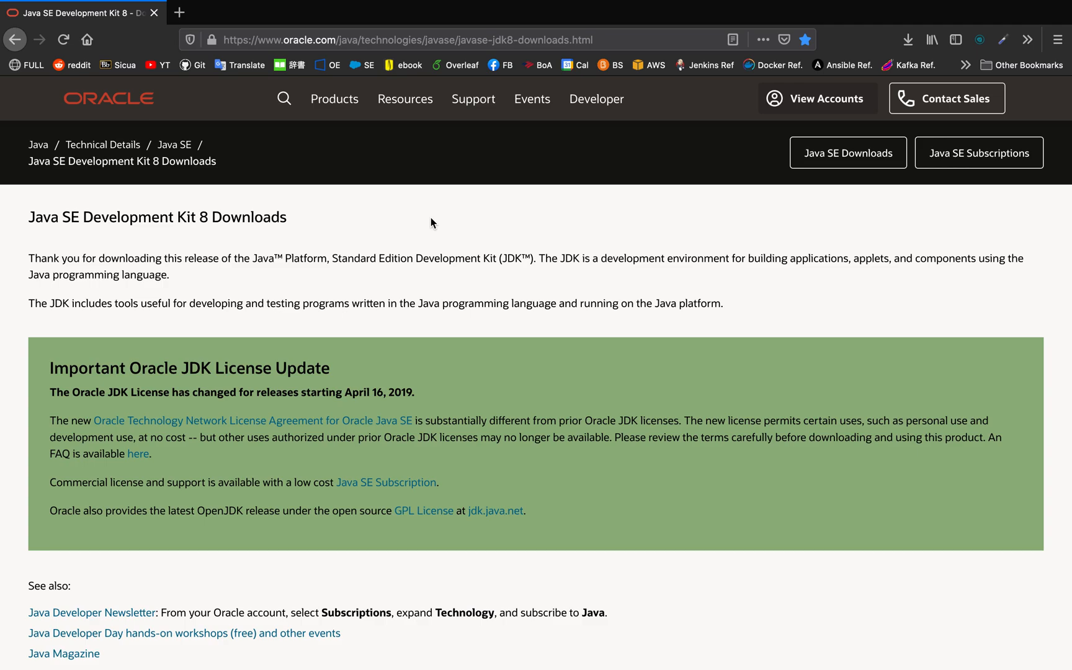
{"action": "scroll", "coordinate": [620, 490], "scroll_direction": "down", "scroll_amount": 7}
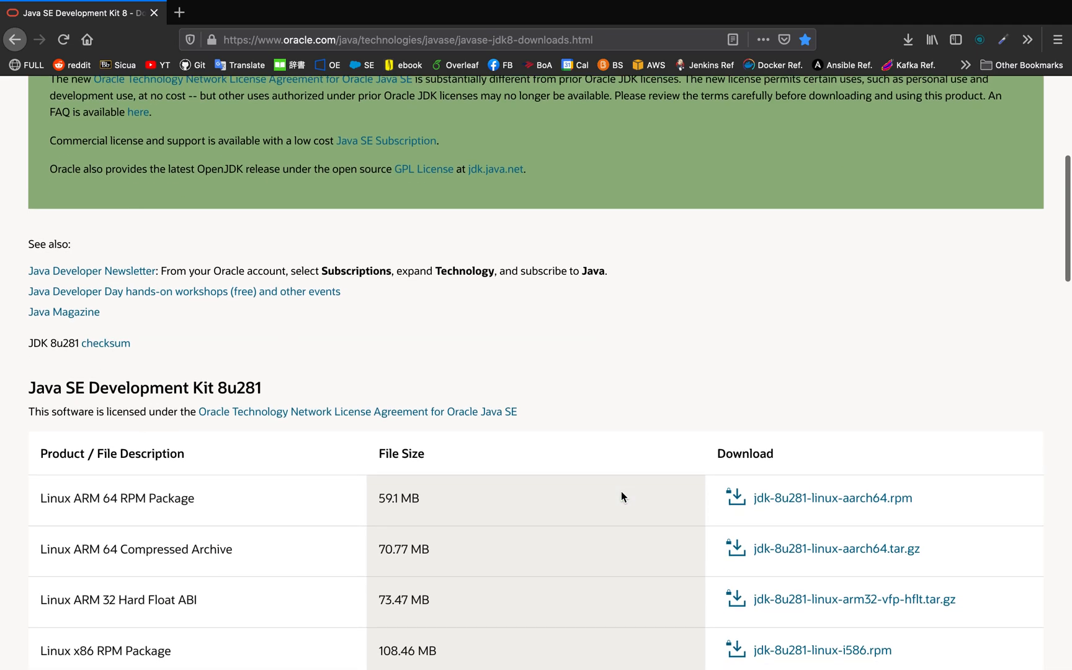
{"action": "scroll", "coordinate": [620, 491], "scroll_direction": "down", "scroll_amount": 5}
{"action": "scroll", "coordinate": [621, 491], "scroll_direction": "down", "scroll_amount": 4}
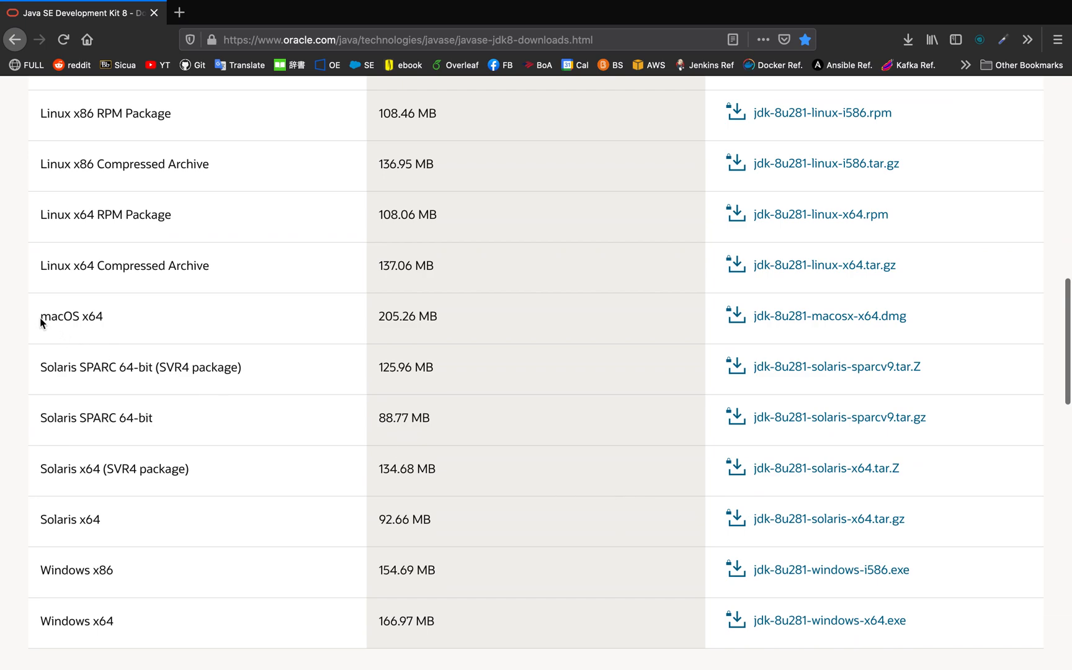
{"action": "left_click_drag", "start_coordinate": [40, 316], "coordinate": [104, 315]}
{"action": "left_click", "coordinate": [373, 335]}
Request jdk-8u281-macosx-x64.dmg, accept the Oracle Technology Network License Agreement, and cancel the file download
{"action": "left_click", "coordinate": [762, 316]}
{"action": "left_click", "coordinate": [272, 353]}
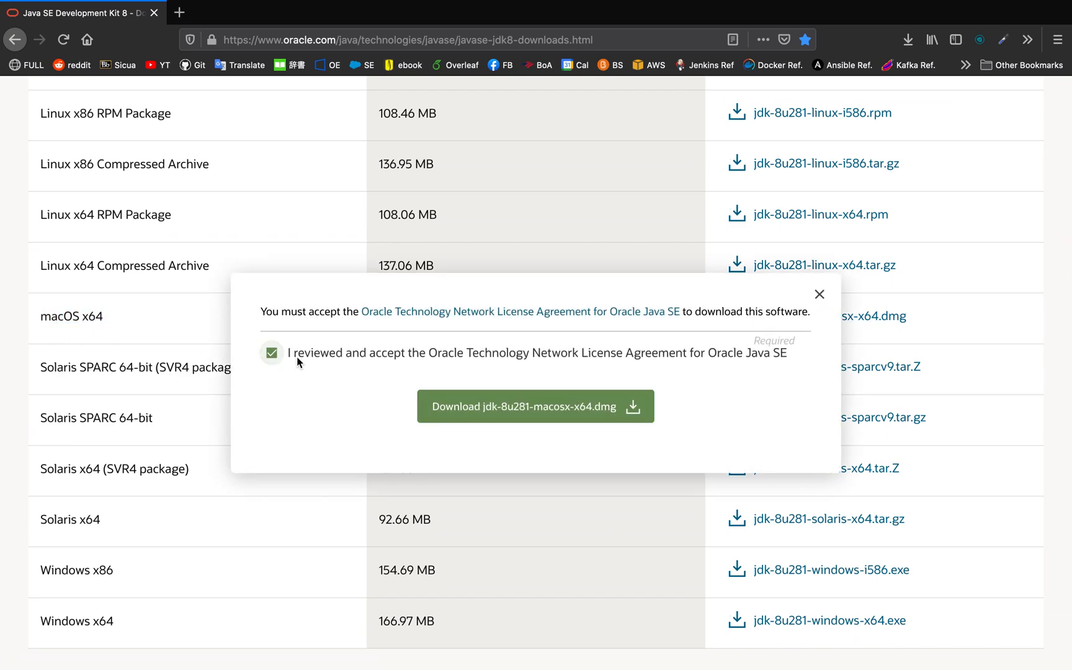
{"action": "left_click", "coordinate": [521, 410]}
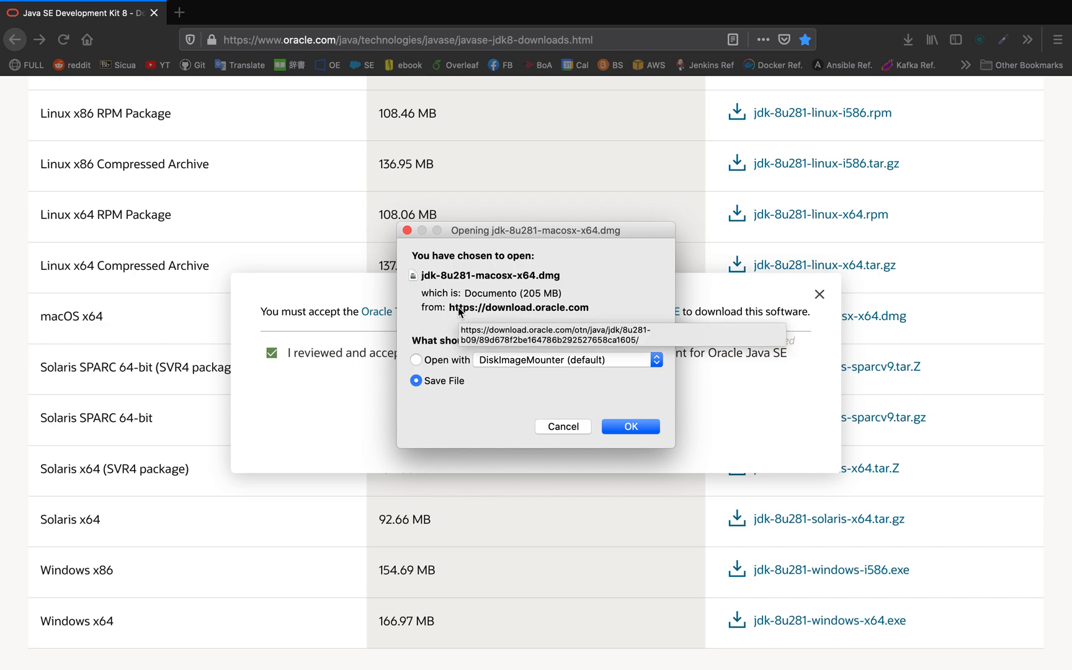
{"action": "left_click", "coordinate": [566, 427]}
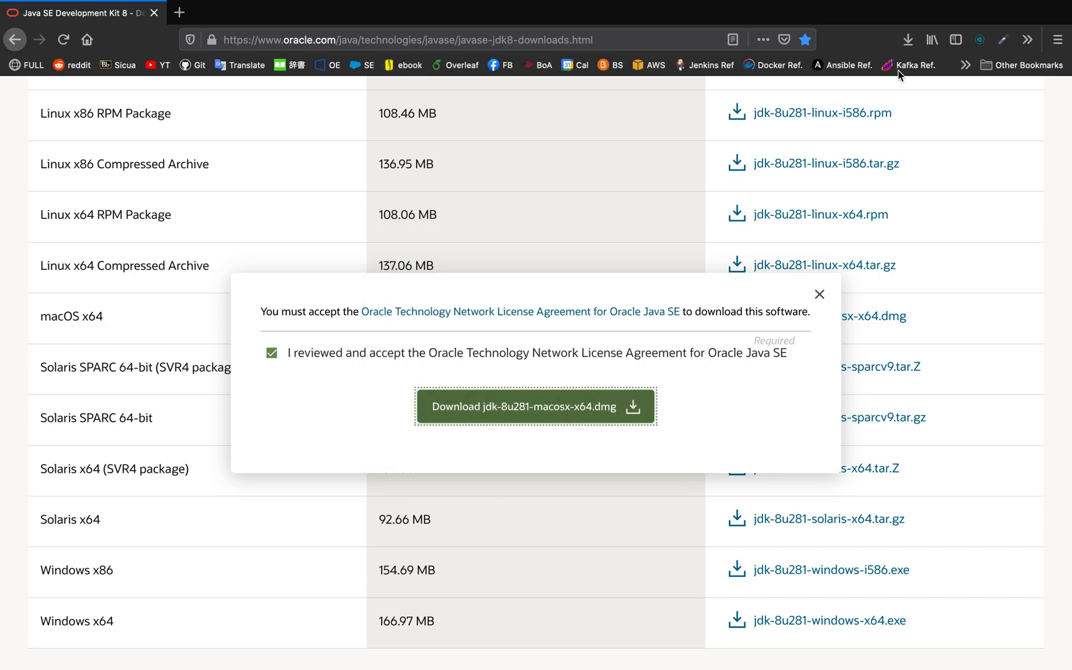
Open the downloaded jdk-8u281-macosx-x64.dmg and launch the JDK 8 Update 281.pkg installer
{"action": "left_click", "coordinate": [908, 41]}
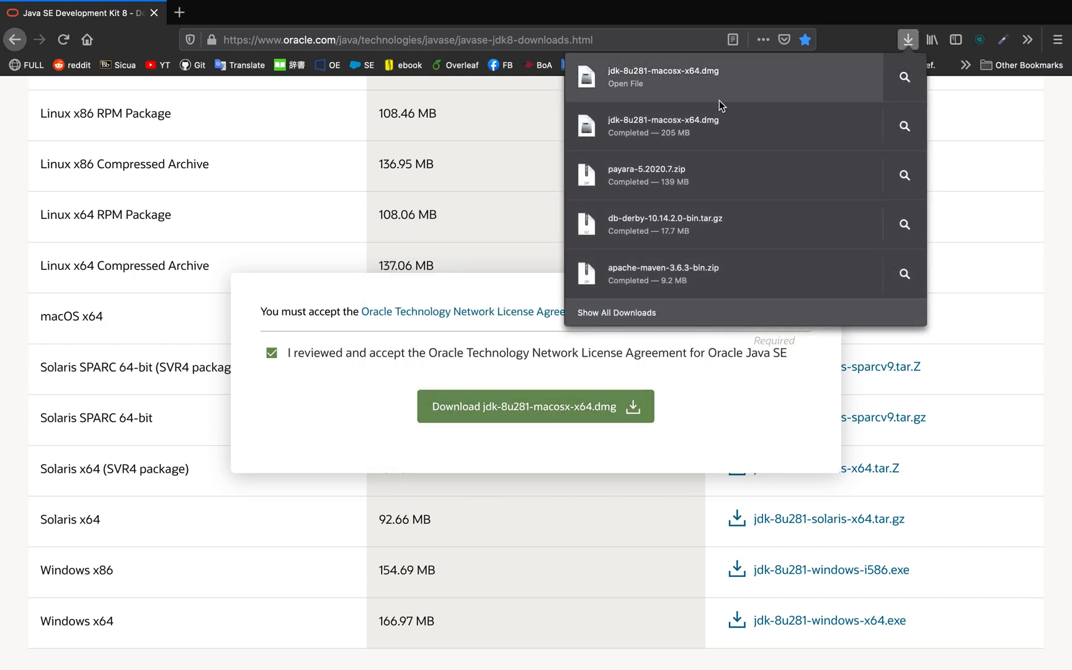
{"action": "left_click", "coordinate": [661, 78]}
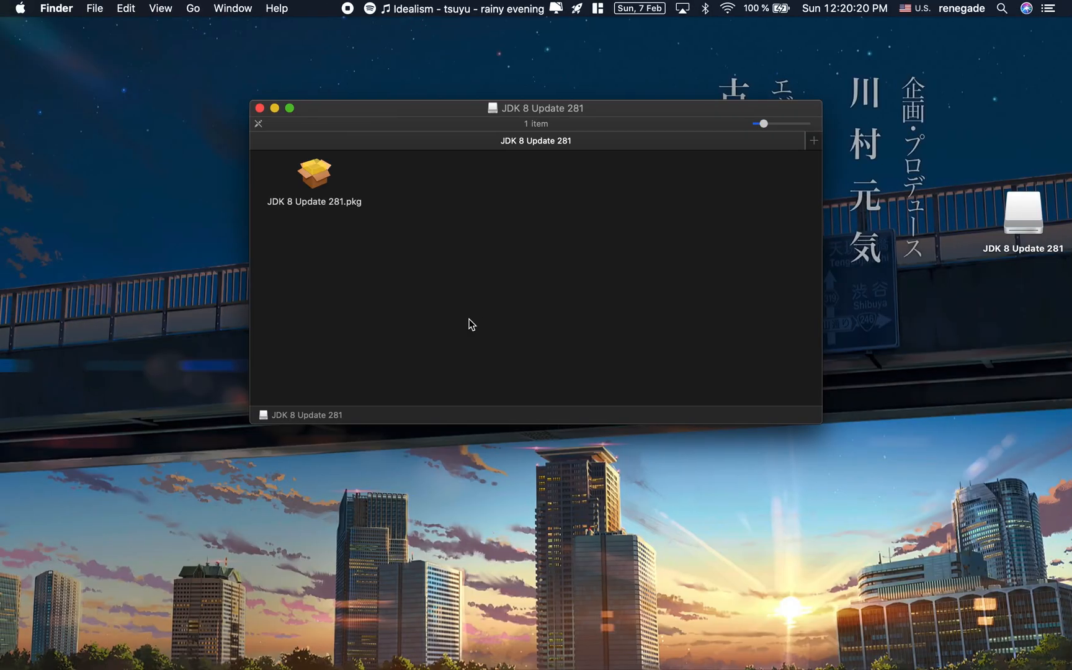
{"action": "double_click", "coordinate": [314, 175]}
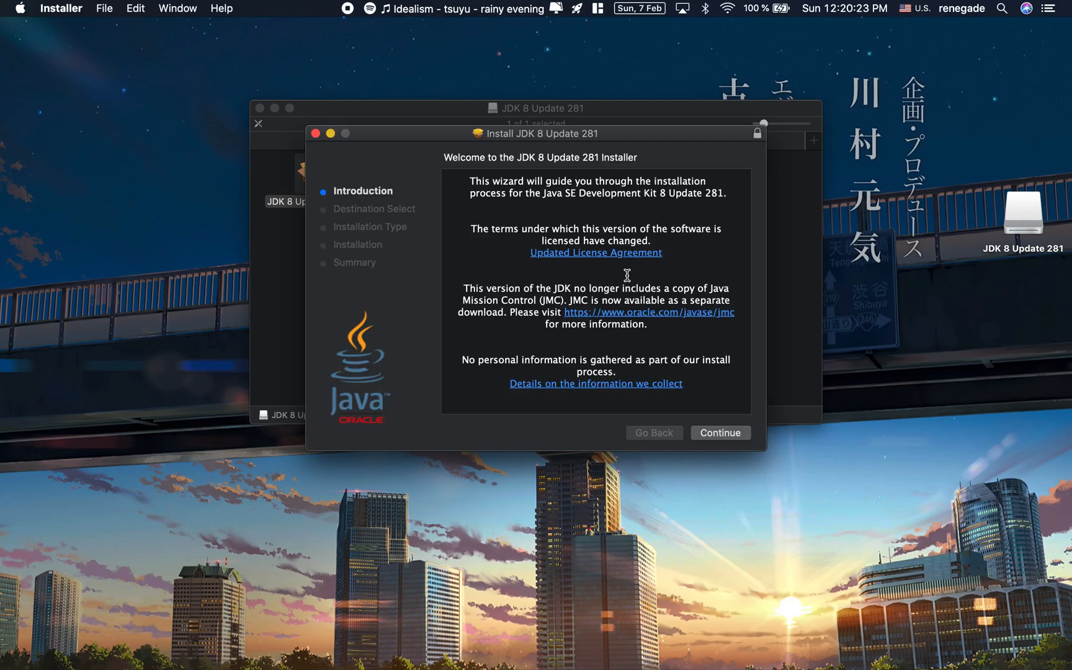
Run the standard JDK 8 Update 281 installation, authorise it with the account password, and move the installer to the Trash on closing
{"action": "left_click", "coordinate": [723, 434]}
{"action": "left_click", "coordinate": [734, 434]}
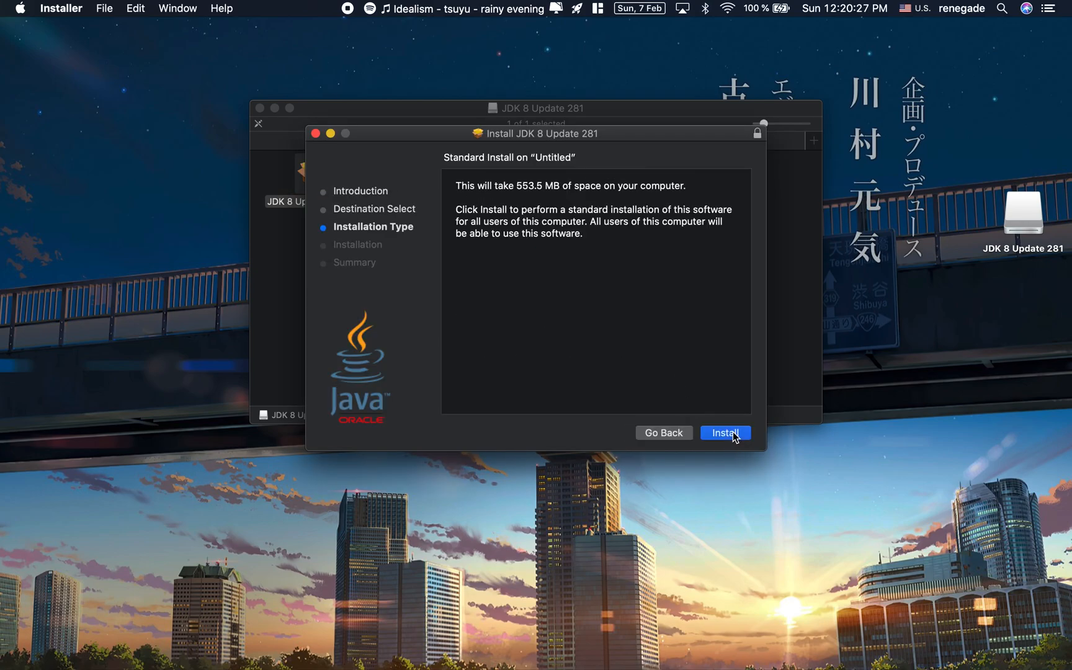
{"action": "type", "text": "••••"}
{"action": "key", "text": "Return"}
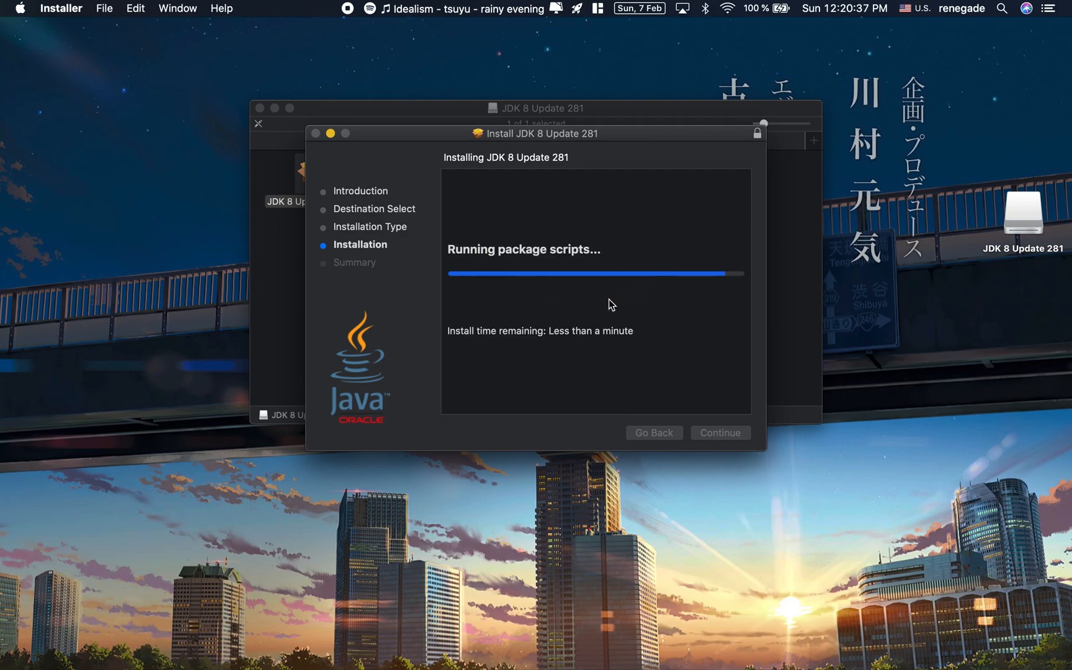
{"action": "left_click", "coordinate": [739, 434]}
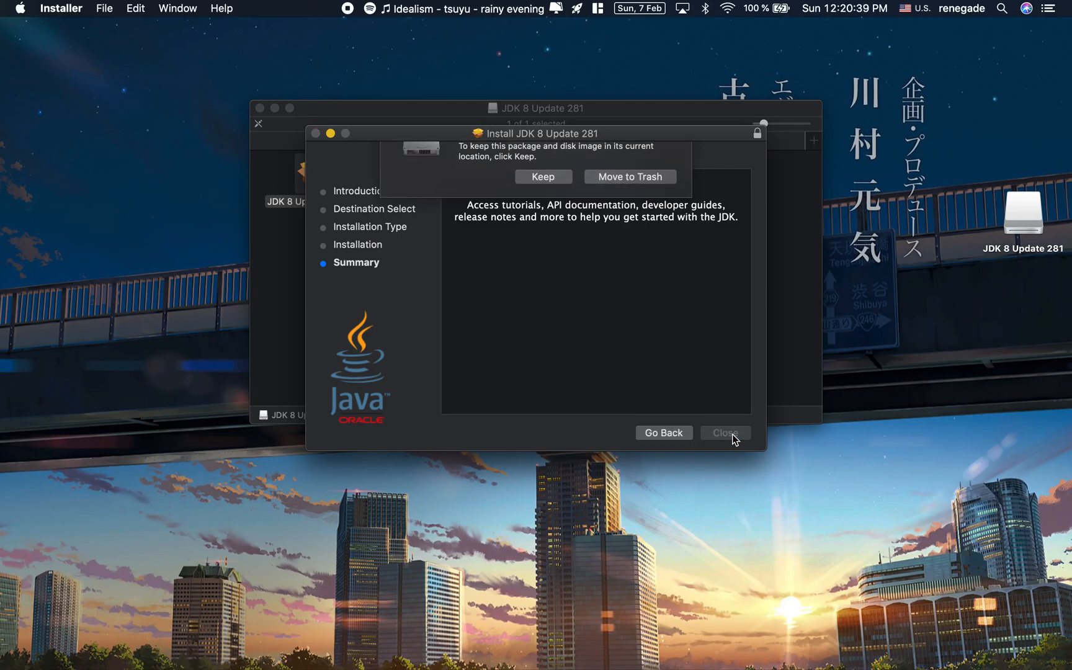
{"action": "left_click", "coordinate": [642, 222]}
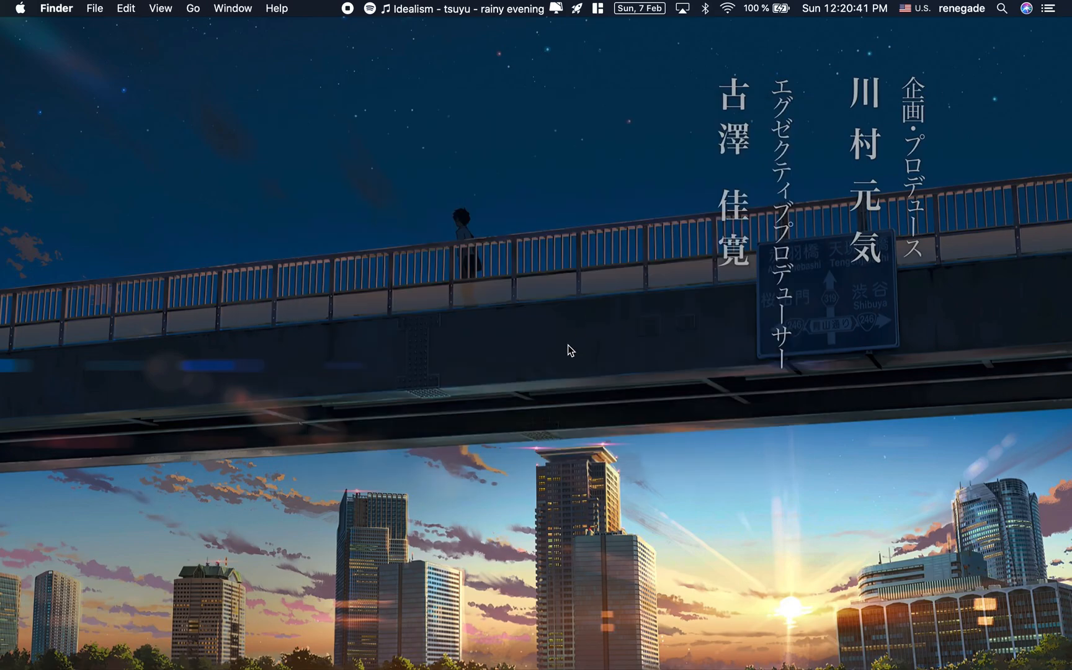
Switch to the terminal and change directory to /Library/Java, then into its JavaVirtualMachines folder
{"action": "key", "text": "alt+space"}
{"action": "type", "text": "cd"}
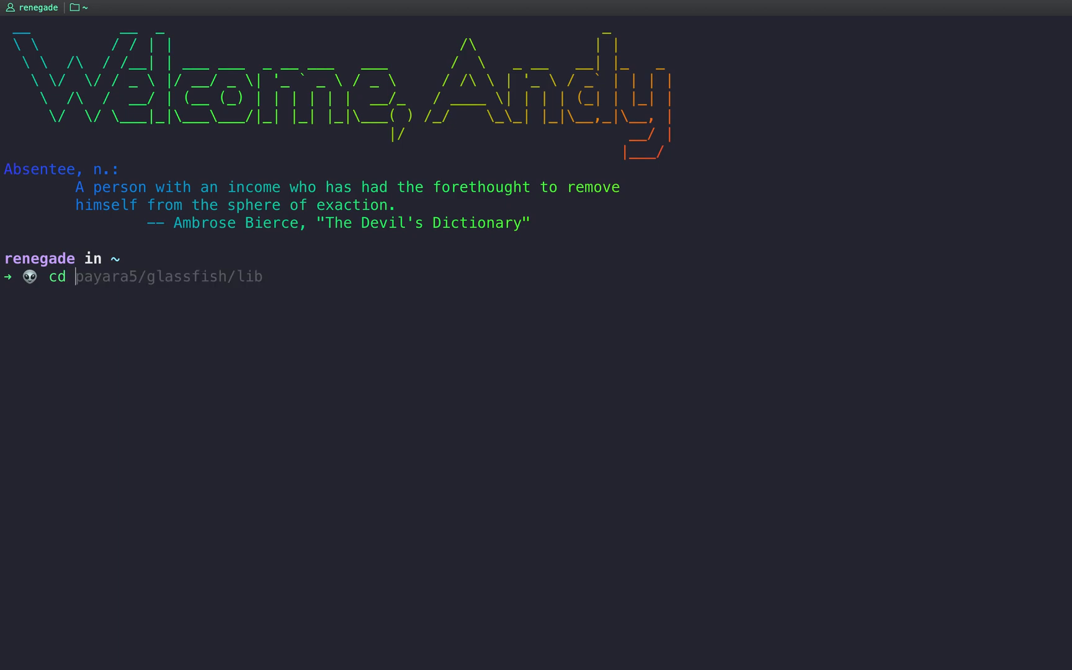
{"action": "type", "text": "/L"}
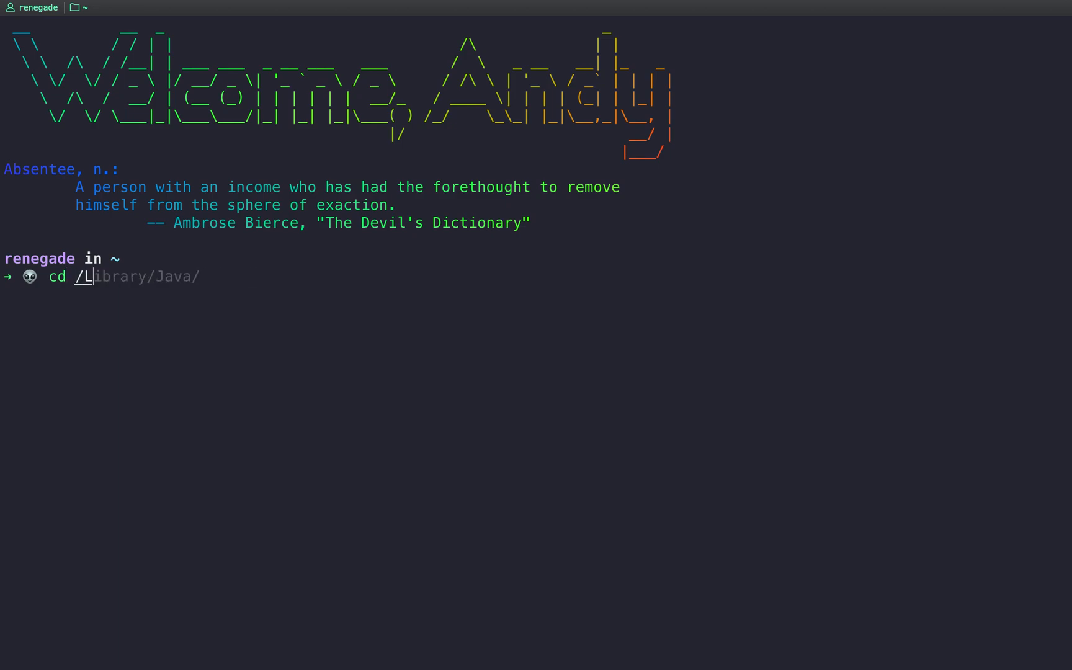
{"action": "key", "text": "Right"}
{"action": "key", "text": "Return"}
{"action": "type", "text": "cd Java"}
{"action": "key", "text": "Tab"}
{"action": "key", "text": "Return"}
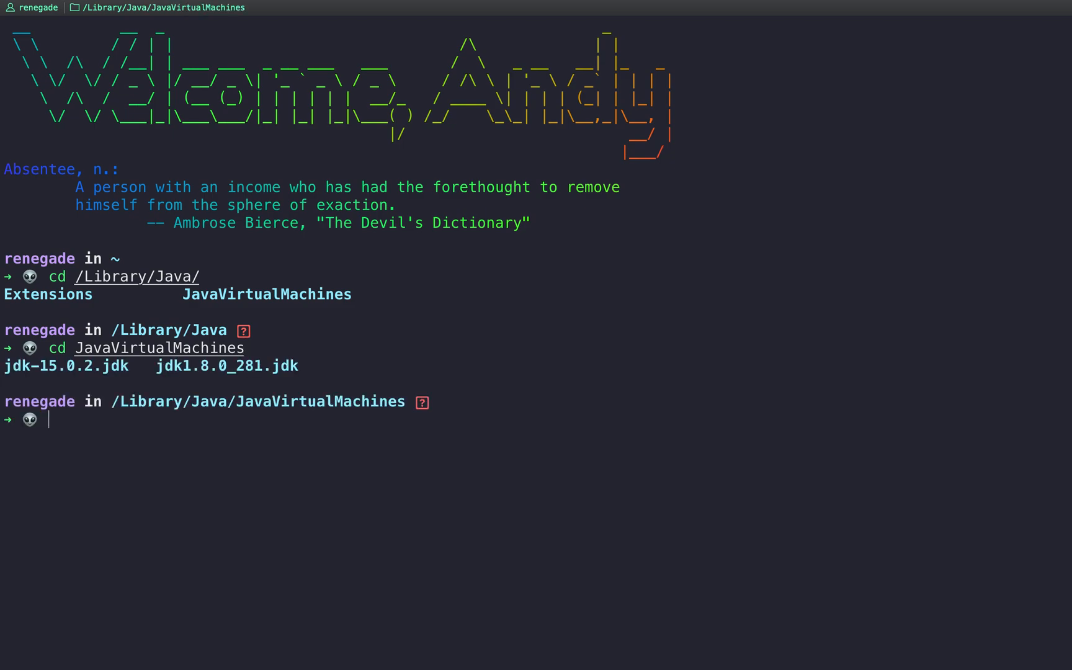
Check the jdk1.8.0_281.jdk entry in the directory listing and return to the home directory with cd
{"action": "left_click_drag", "start_coordinate": [156, 367], "coordinate": [305, 370]}
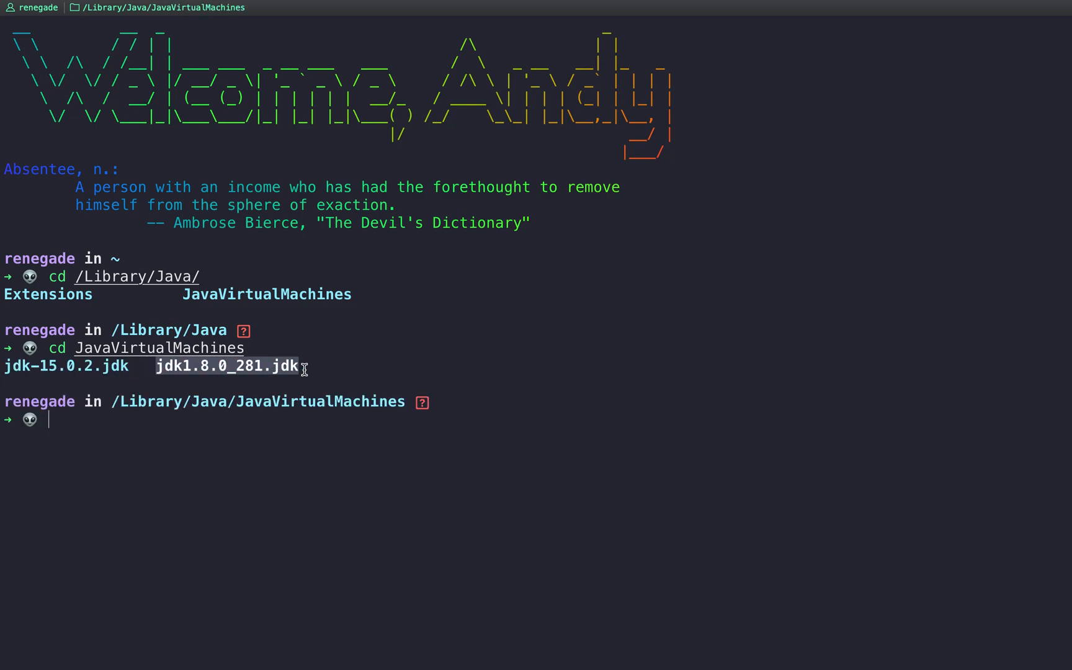
{"action": "left_click", "coordinate": [350, 377]}
{"action": "type", "text": "cd"}
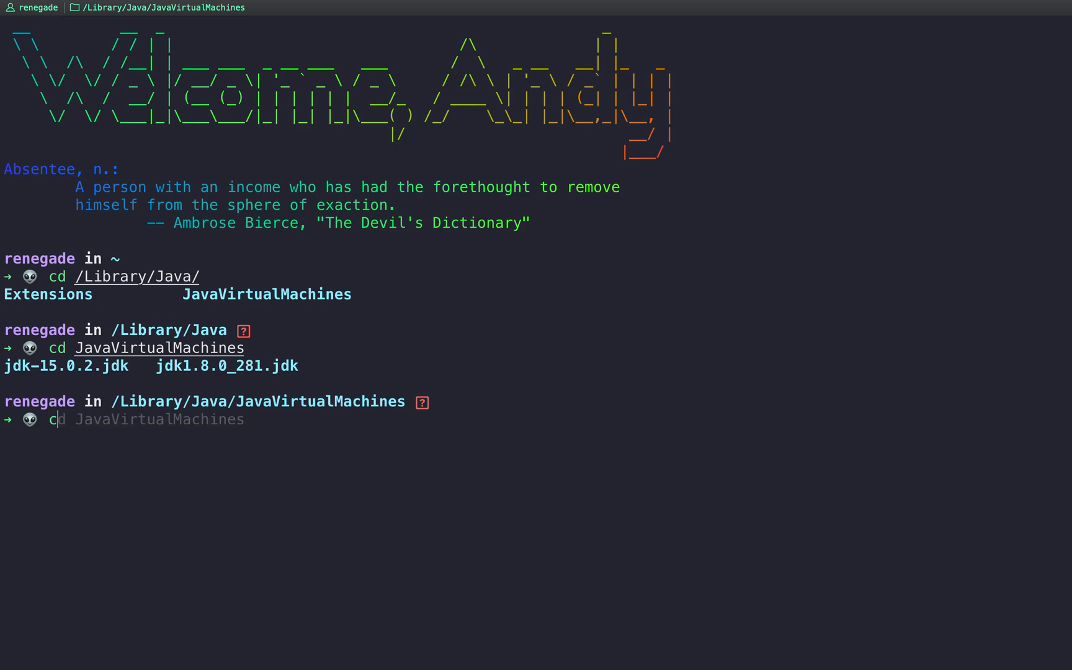
{"action": "key", "text": "Return"}
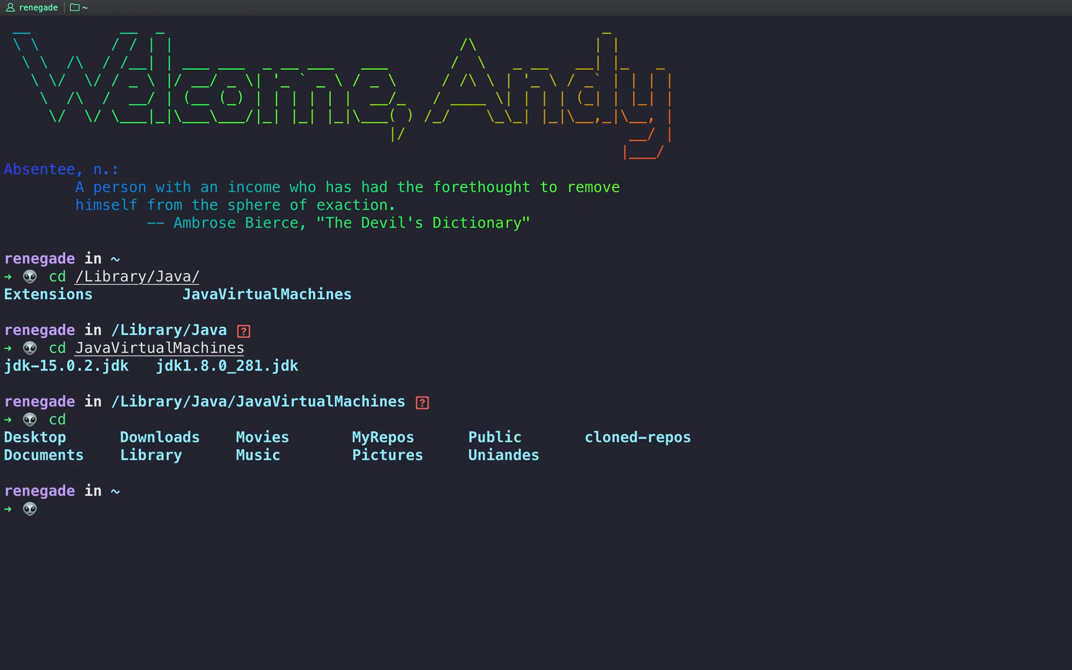
Switch to Firefox, open the bookmarked Apache Maven download page, and find the Binary zip archive entry under Files
{"action": "key", "text": "super+Tab"}
{"action": "key", "text": "super+Tab"}
{"action": "key", "text": "super+Tab"}
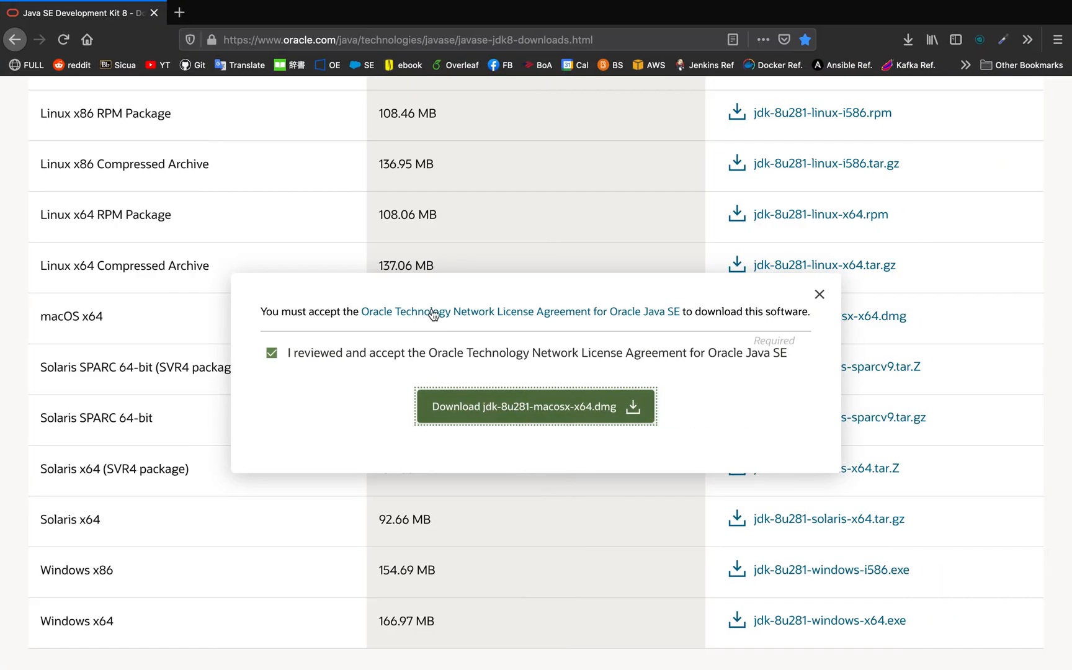
{"action": "left_click", "coordinate": [964, 64]}
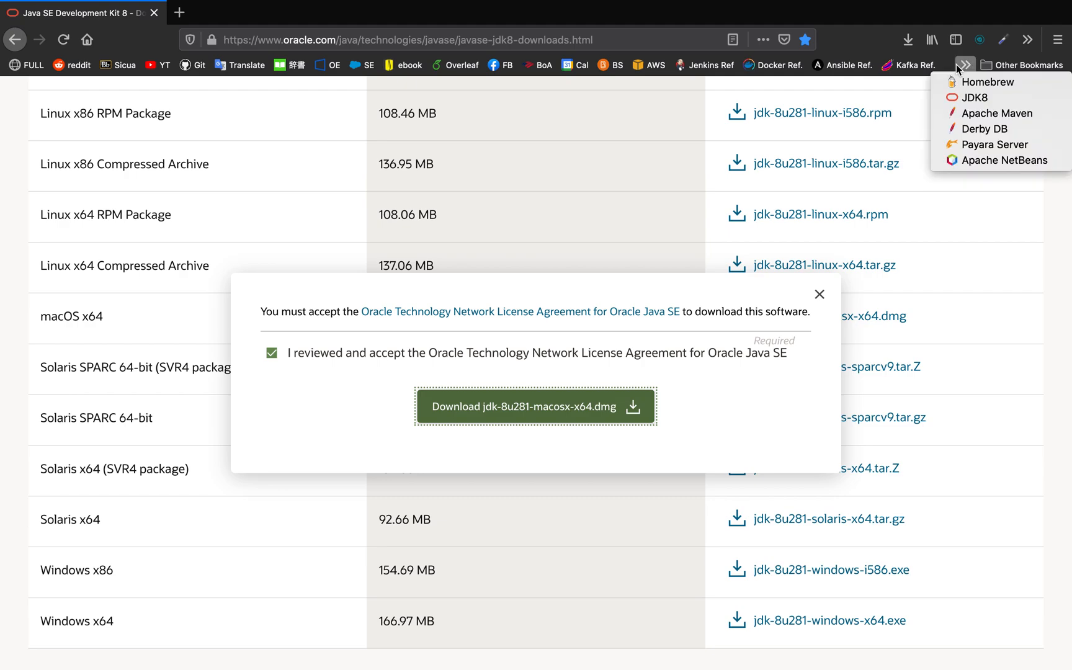
{"action": "left_click", "coordinate": [992, 110]}
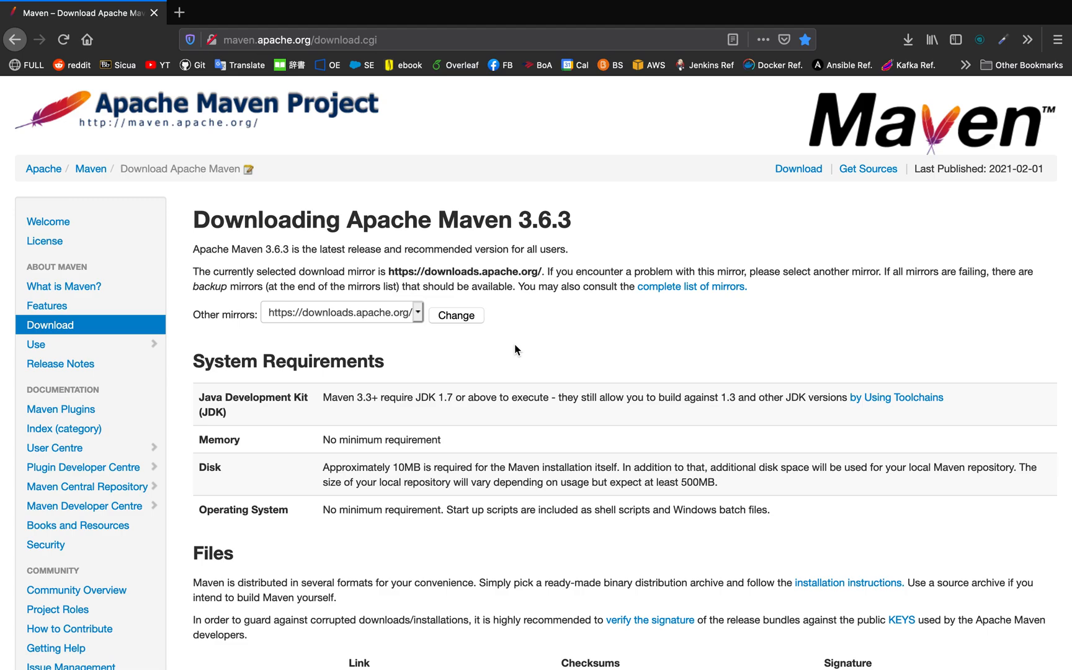
{"action": "scroll", "coordinate": [515, 350], "scroll_direction": "down", "scroll_amount": 5}
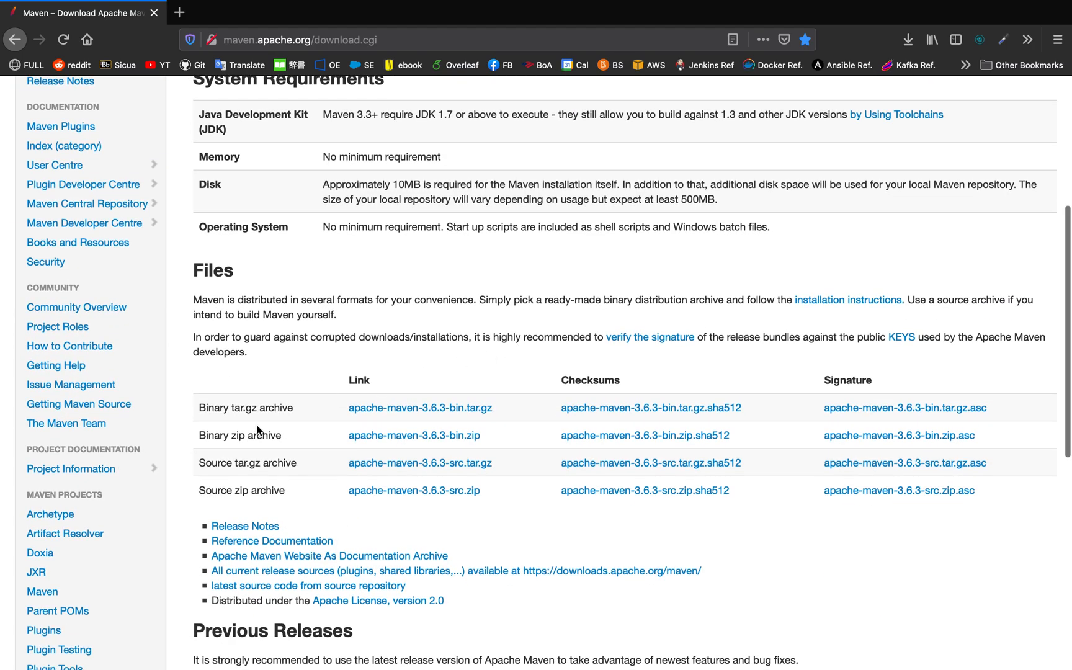
{"action": "left_click_drag", "start_coordinate": [194, 440], "coordinate": [323, 440]}
{"action": "left_click", "coordinate": [324, 440]}
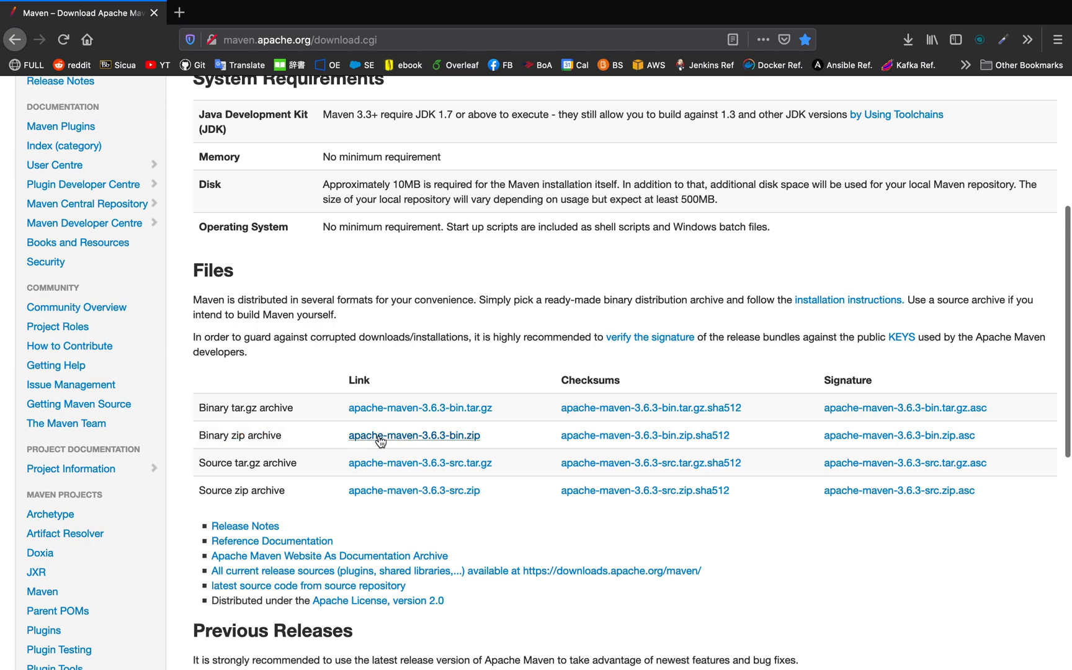
Show the browser's downloaded files in Finder, extract apache-maven-3.6.3-bin.zip, and move the extracted folder to the home folder
{"action": "left_click", "coordinate": [910, 41]}
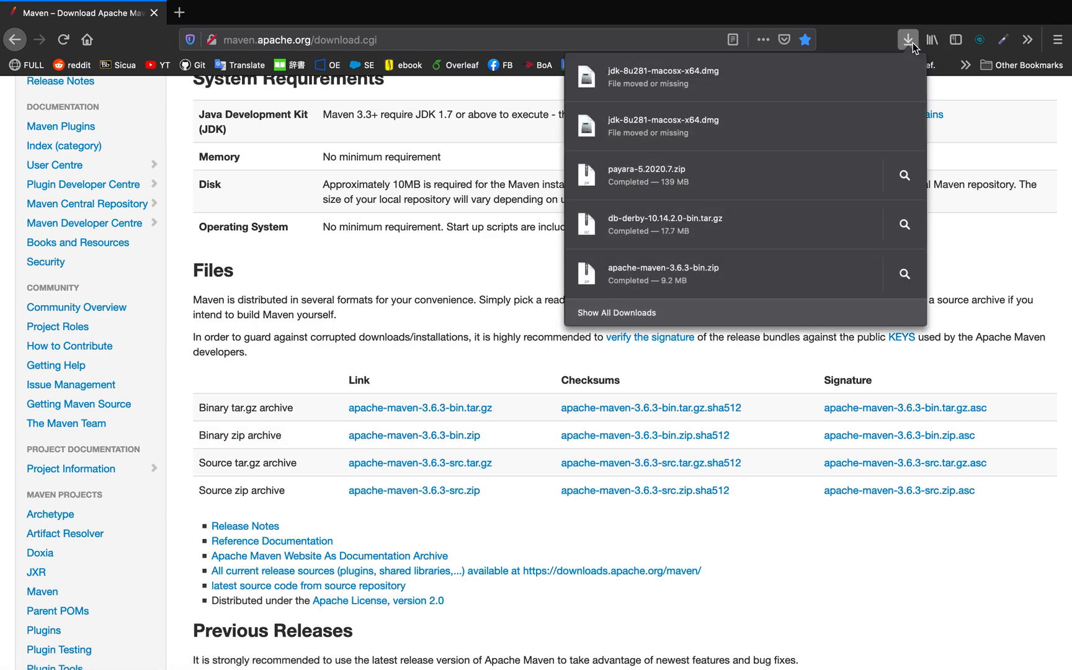
{"action": "left_click", "coordinate": [905, 175]}
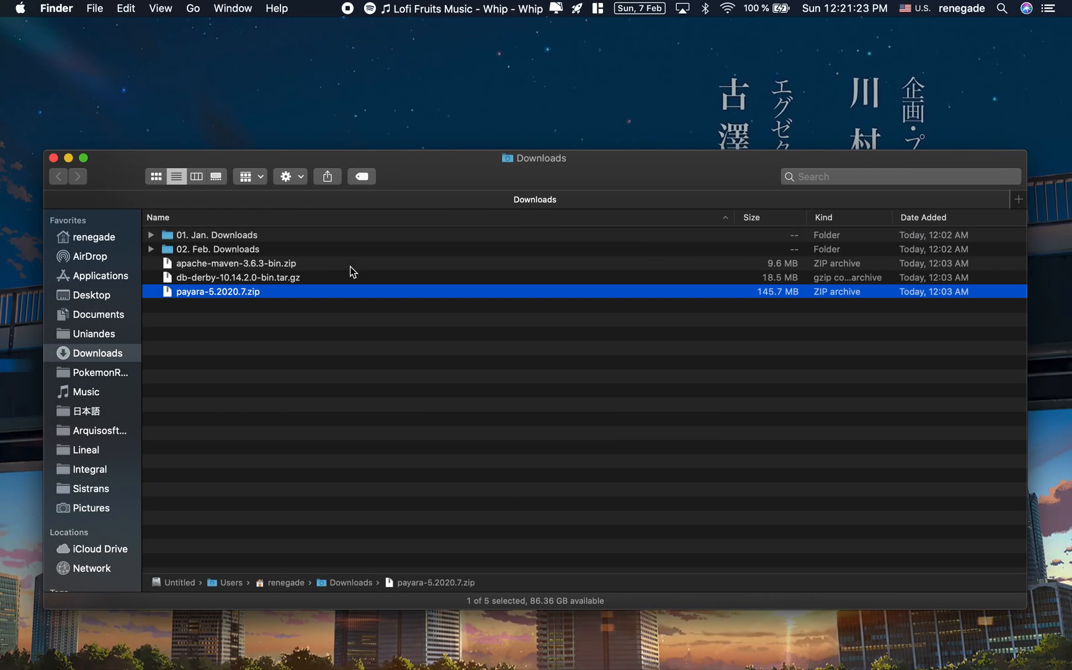
{"action": "double_click", "coordinate": [210, 264]}
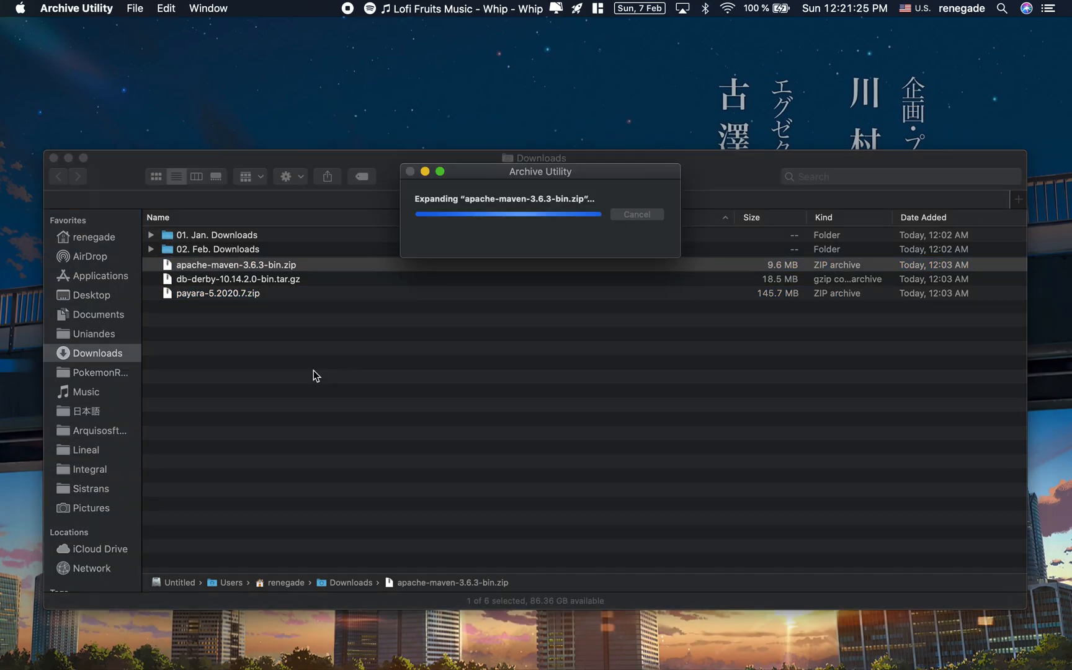
{"action": "left_click_drag", "start_coordinate": [220, 265], "coordinate": [89, 239]}
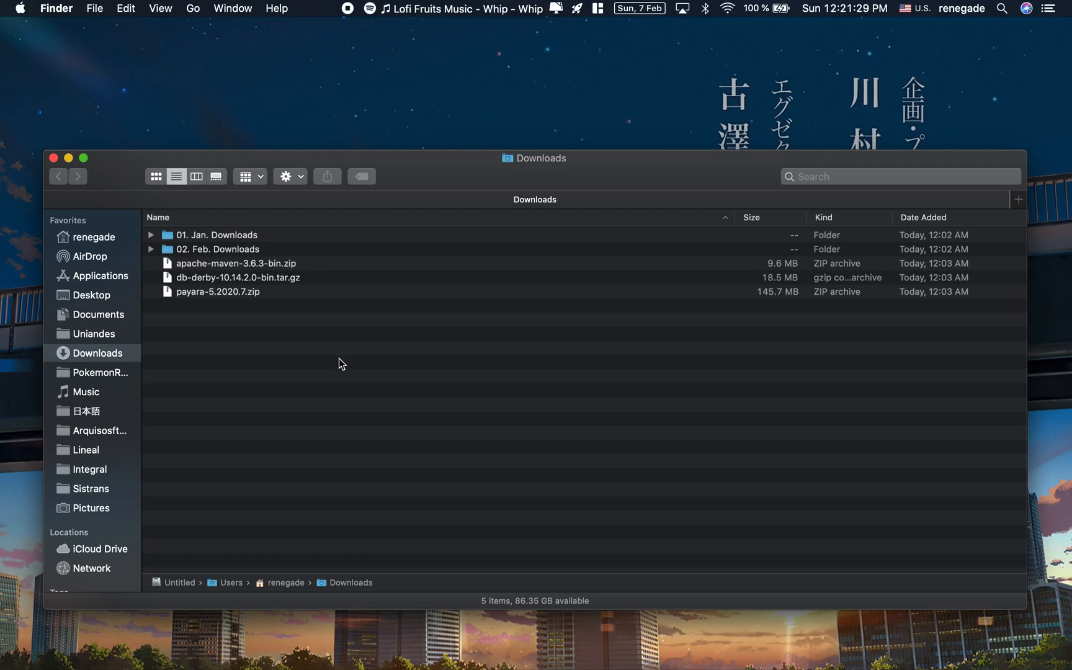
Return to Firefox, open the bookmarked Derby DB page, and find the db-derby-10.14.2.0-bin.tar.gz link under Distributions
{"action": "key", "text": "super+Tab"}
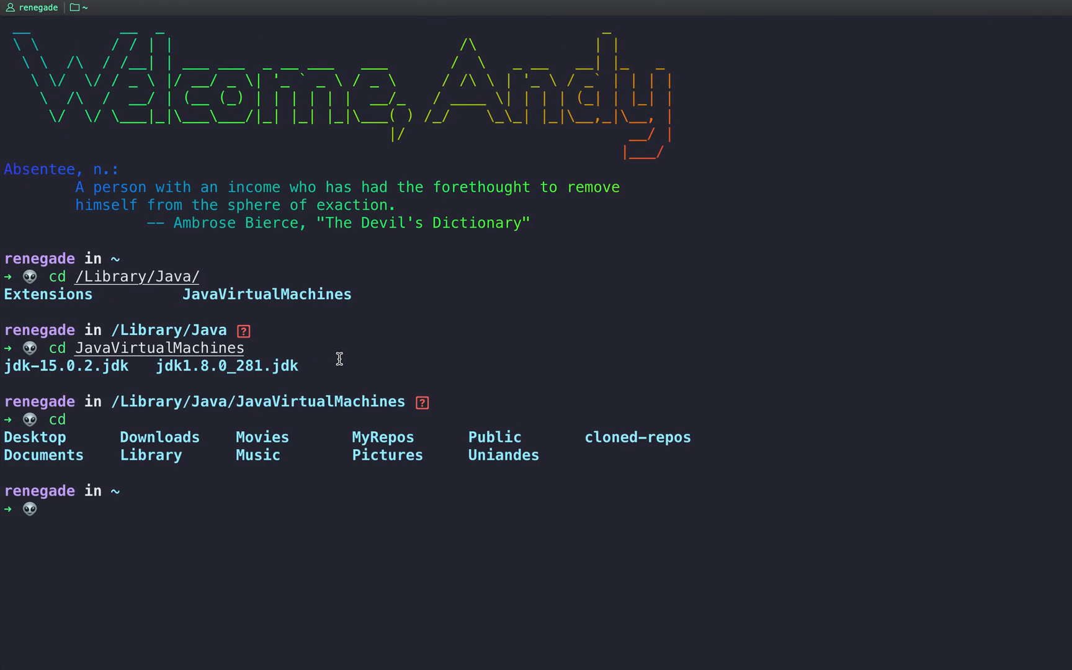
{"action": "key", "text": "super+Tab"}
{"action": "key", "text": "super+Tab"}
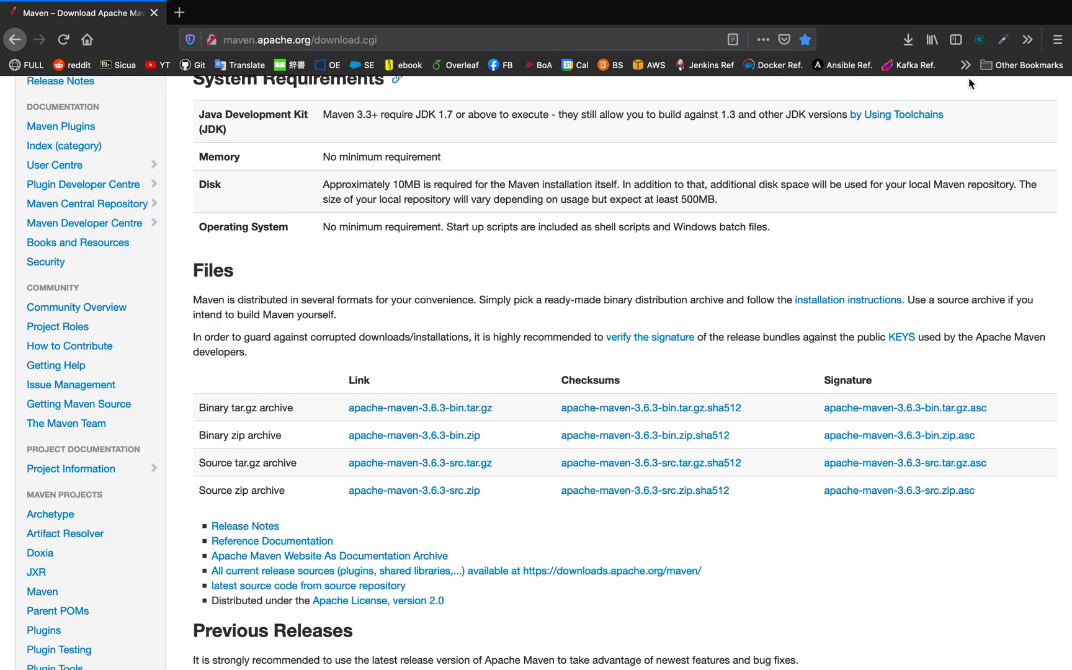
{"action": "left_click", "coordinate": [967, 66]}
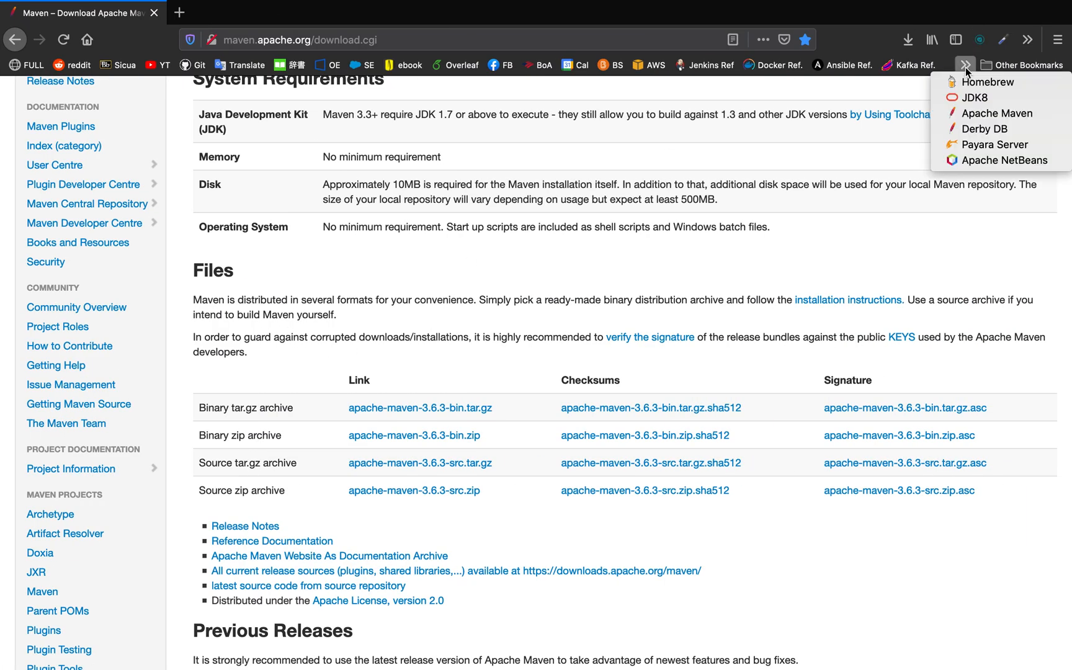
{"action": "left_click", "coordinate": [973, 128]}
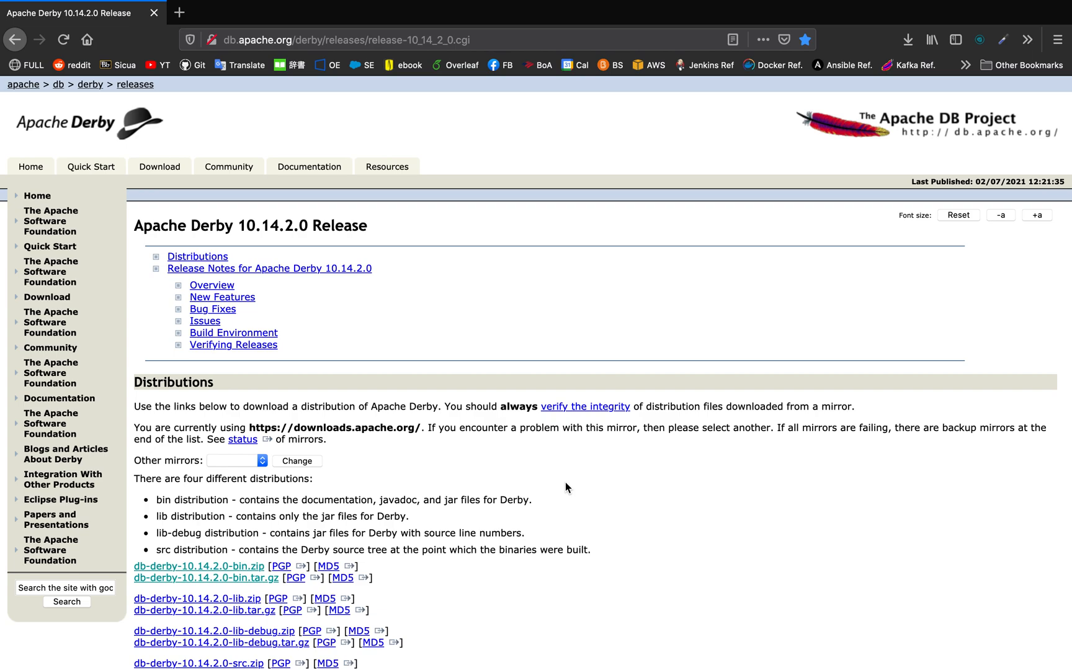
{"action": "scroll", "coordinate": [565, 483], "scroll_direction": "down", "scroll_amount": 3}
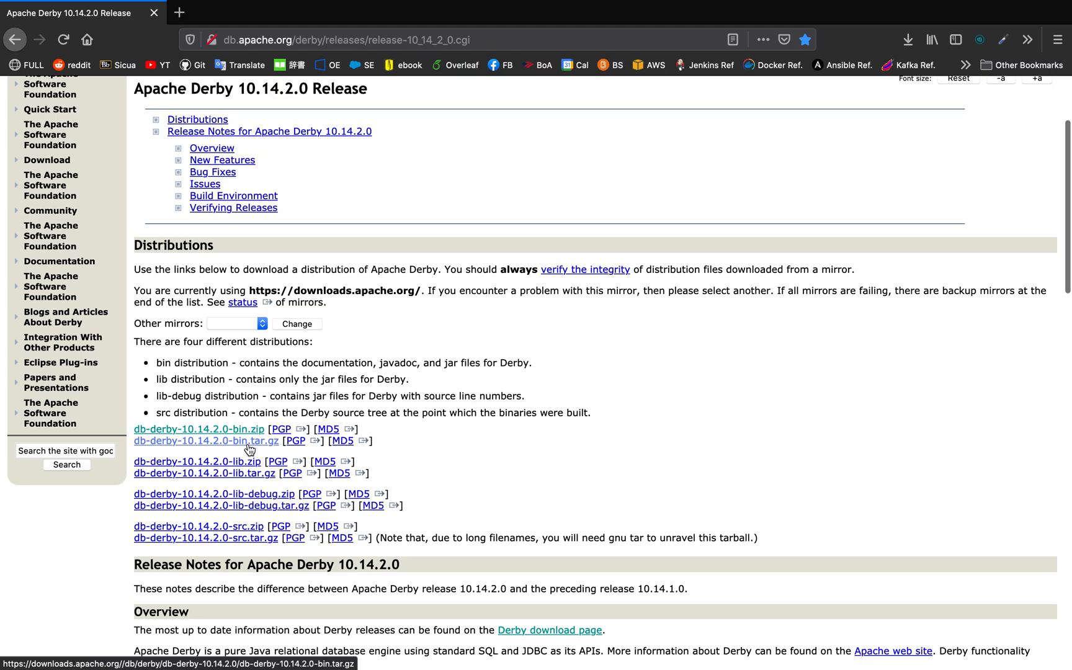
Extract the downloaded db-derby-10.14.2.0-bin.tar.gz and move the db-derby-10.14.2.0-bin folder to the home folder
{"action": "left_click", "coordinate": [908, 39]}
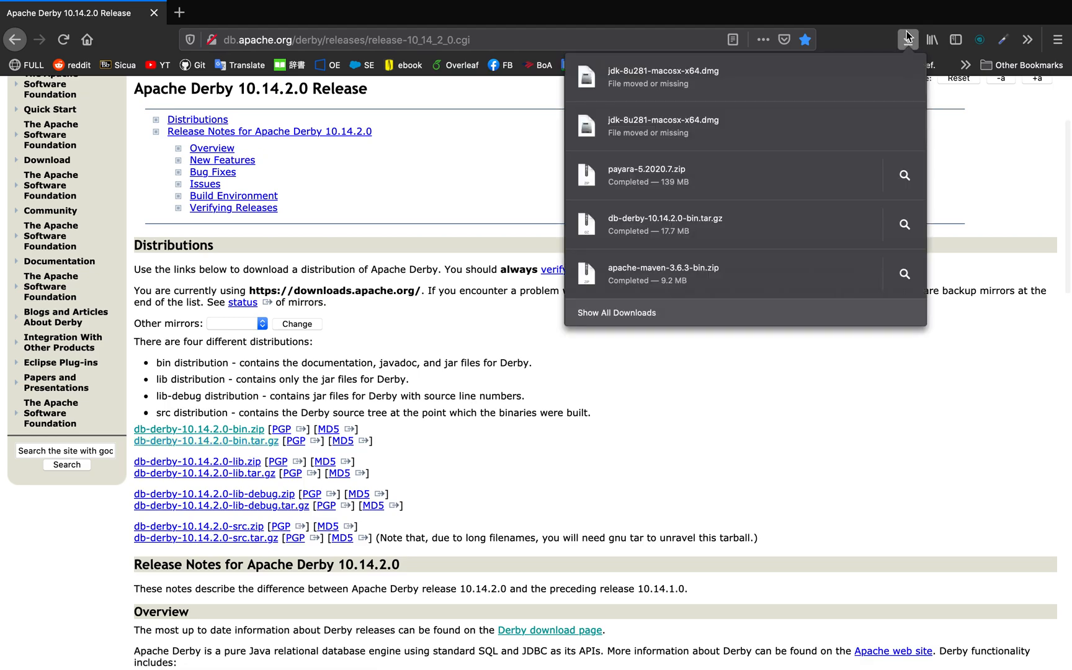
{"action": "left_click", "coordinate": [680, 224]}
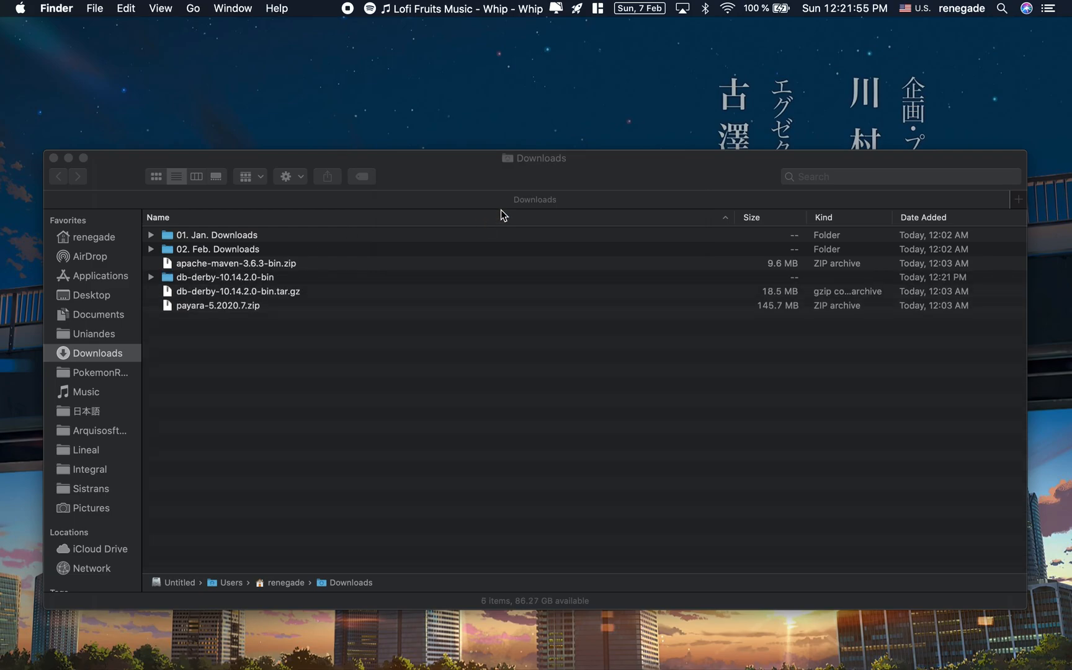
{"action": "left_click_drag", "start_coordinate": [199, 282], "coordinate": [95, 242]}
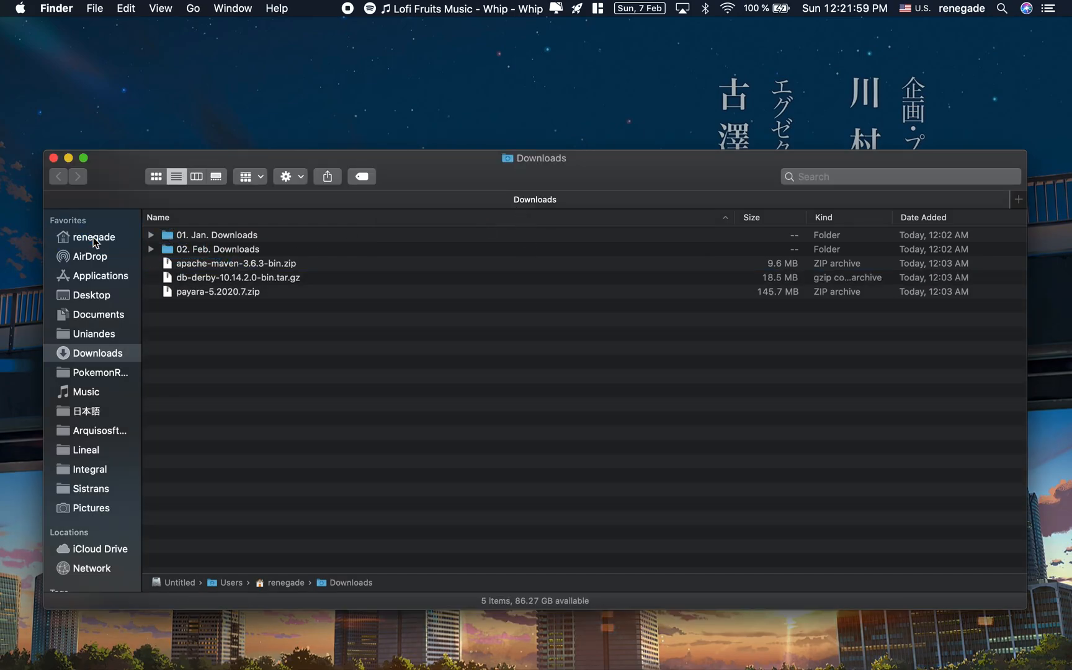
Return to Firefox, open the bookmarked Payara Server page, and find the Payara Server 5.2020.7 (Full) download entry
{"action": "key", "text": "super+Tab"}
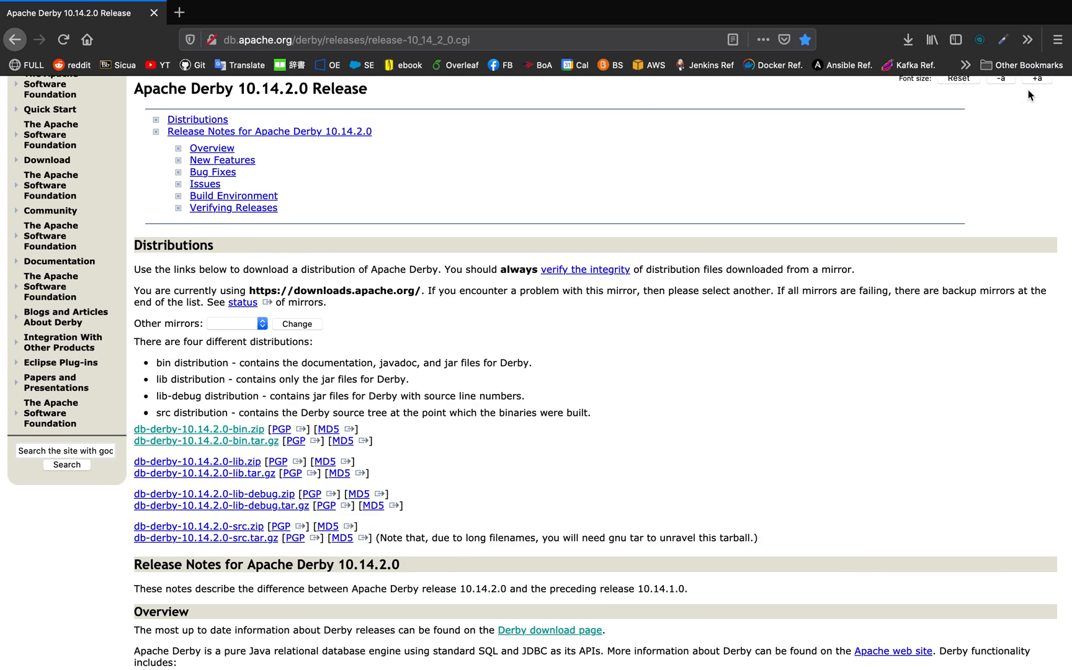
{"action": "left_click", "coordinate": [965, 65]}
{"action": "left_click", "coordinate": [977, 144]}
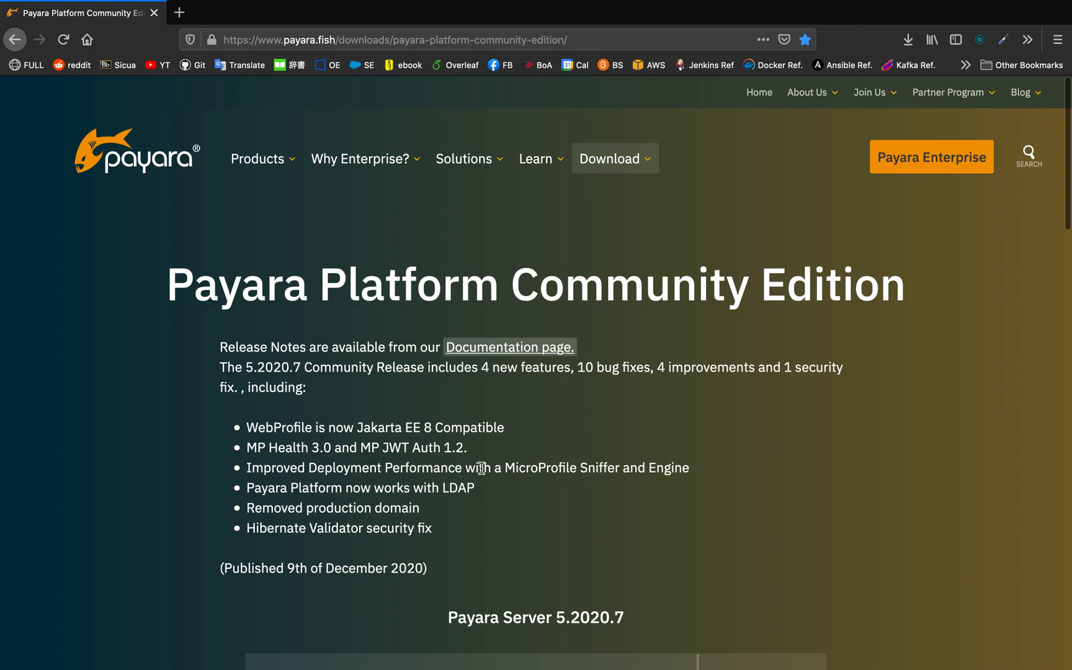
{"action": "scroll", "coordinate": [482, 470], "scroll_direction": "down", "scroll_amount": 2}
{"action": "left_click_drag", "start_coordinate": [182, 236], "coordinate": [749, 236]}
{"action": "left_click", "coordinate": [613, 453]}
{"action": "scroll", "coordinate": [614, 456], "scroll_direction": "down", "scroll_amount": 5}
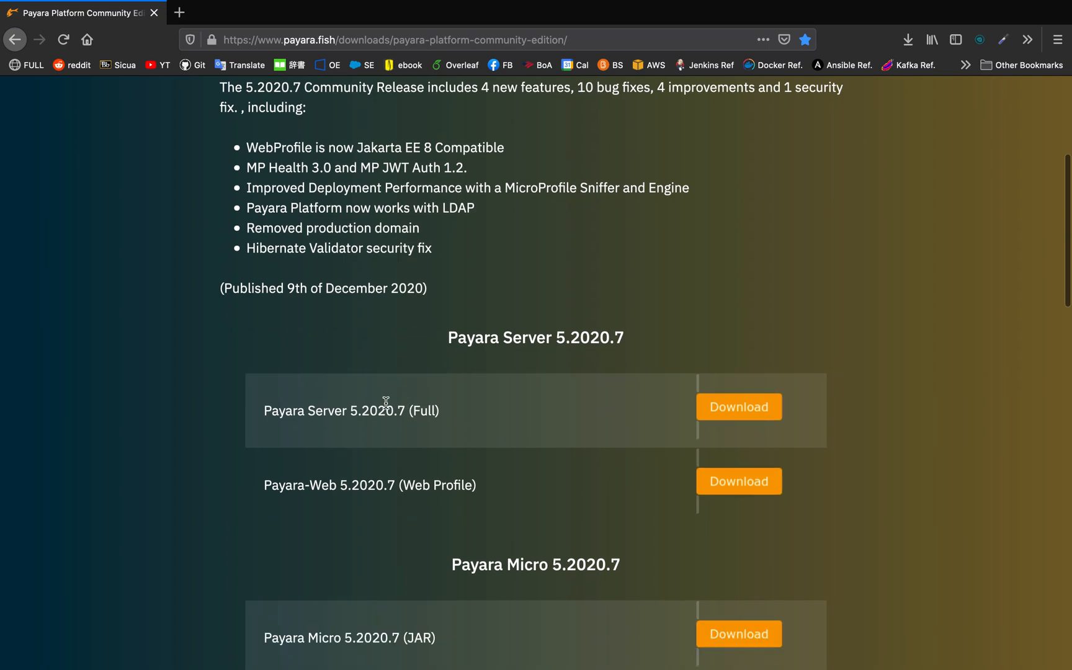
{"action": "left_click_drag", "start_coordinate": [413, 411], "coordinate": [432, 410]}
{"action": "left_click", "coordinate": [434, 411]}
Extract the downloaded payara-5.2020.7.zip from the browser's download list and show the Downloads folder in Finder
{"action": "left_click", "coordinate": [907, 39]}
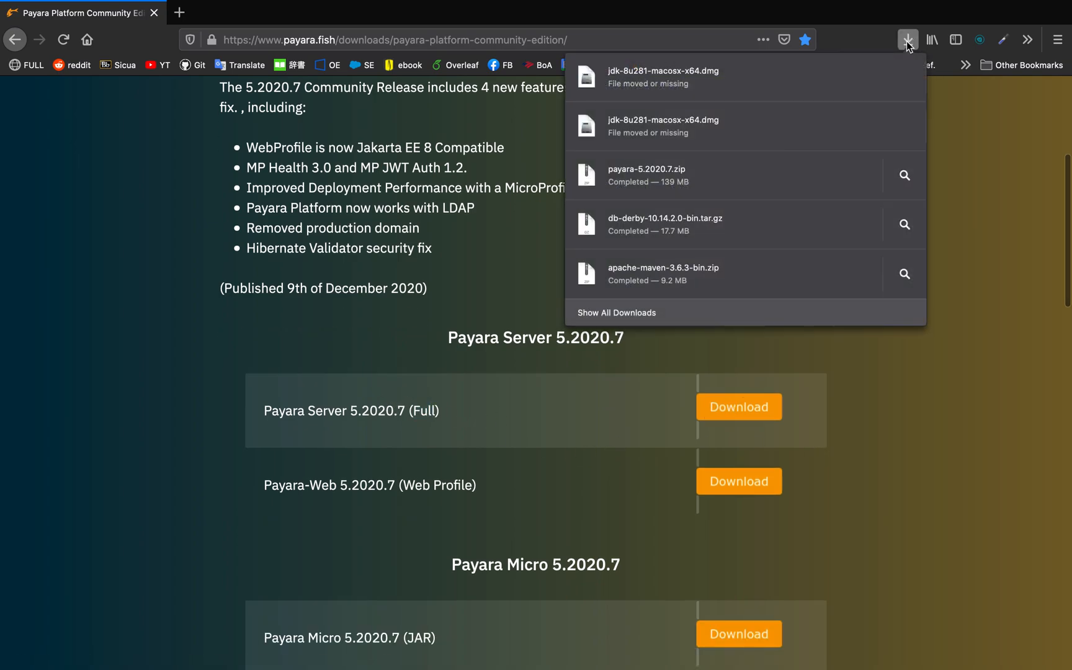
{"action": "left_click", "coordinate": [654, 160]}
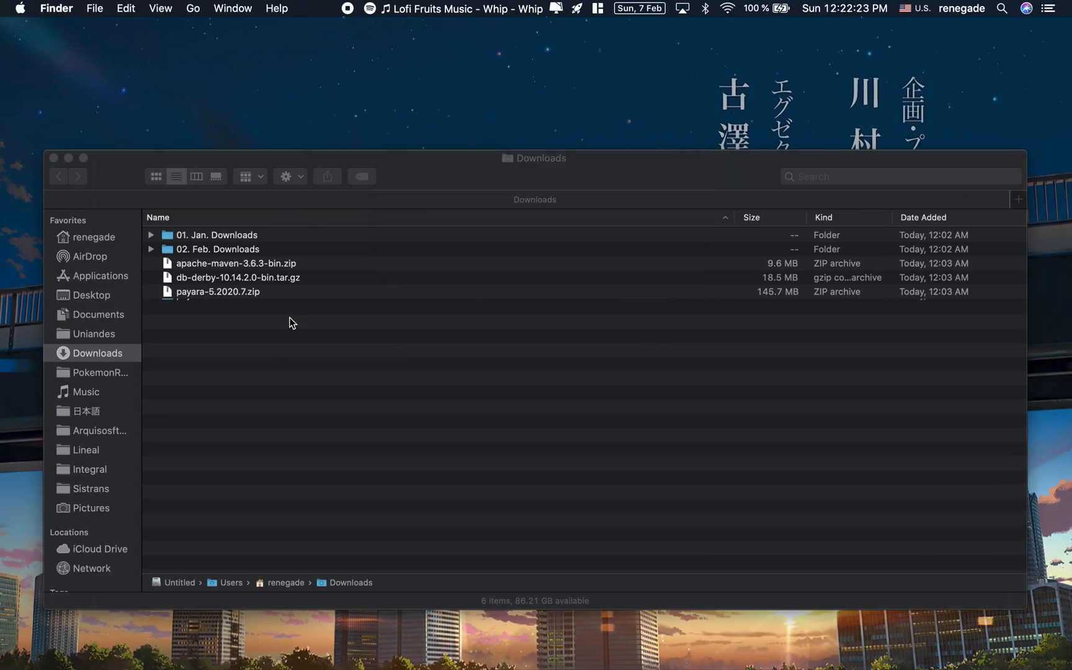
{"action": "left_click_drag", "start_coordinate": [211, 307], "coordinate": [82, 238]}
{"action": "left_click", "coordinate": [82, 237]}
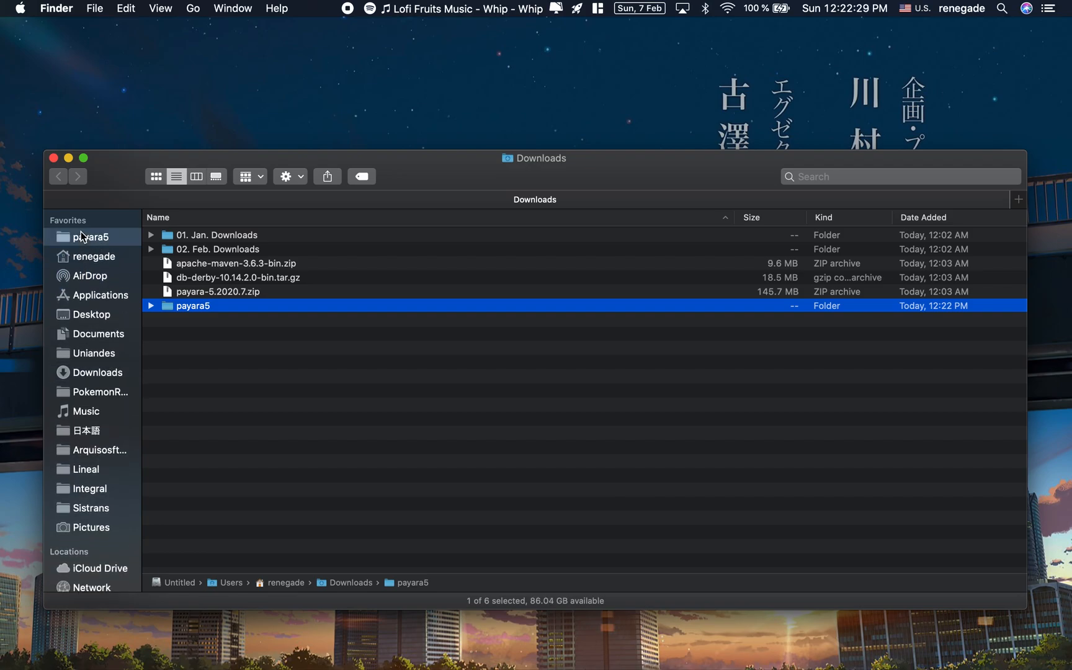
{"action": "right_click", "coordinate": [82, 237]}
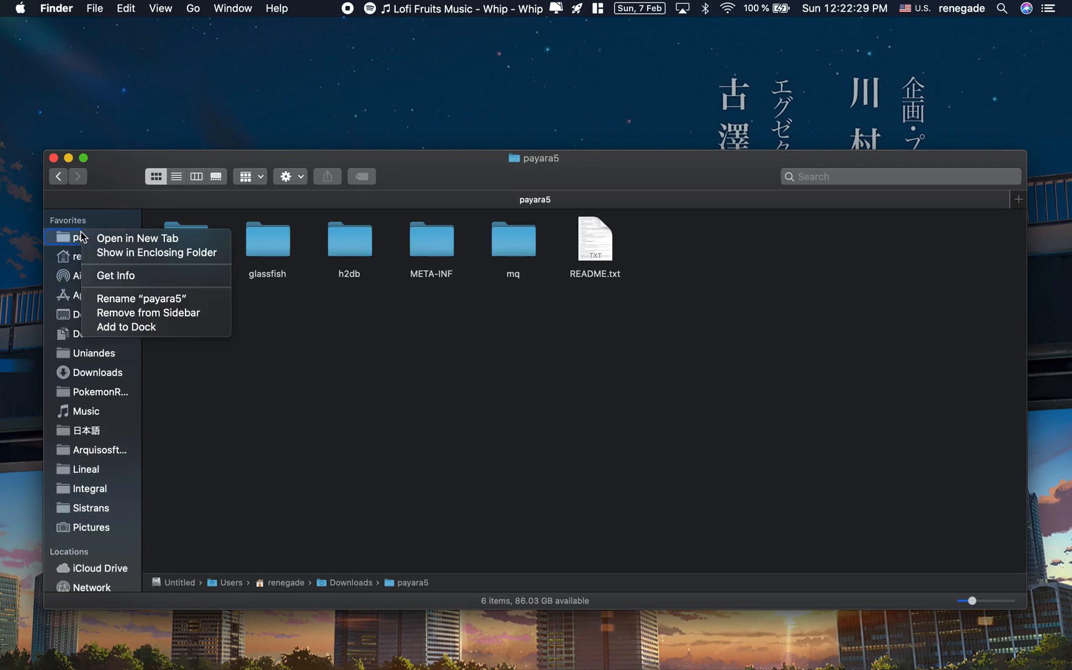
{"action": "left_click", "coordinate": [151, 312]}
{"action": "left_click", "coordinate": [104, 347]}
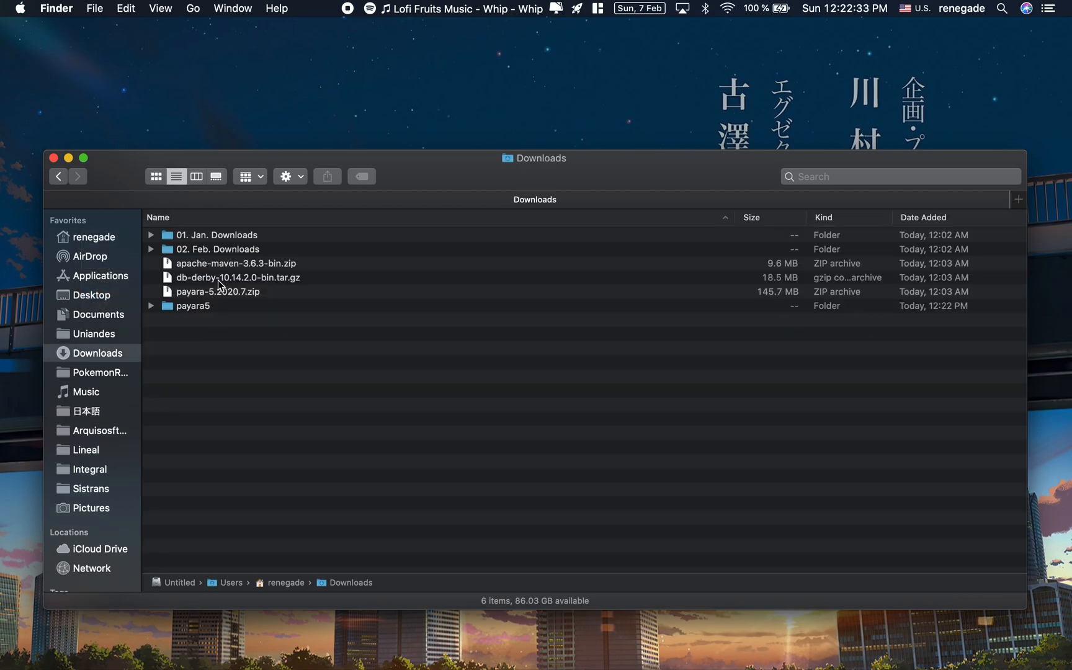
Move the payara5 folder from Downloads to the home folder and open the home folder
{"action": "left_click_drag", "start_coordinate": [188, 309], "coordinate": [93, 243]}
{"action": "left_click", "coordinate": [93, 244]}
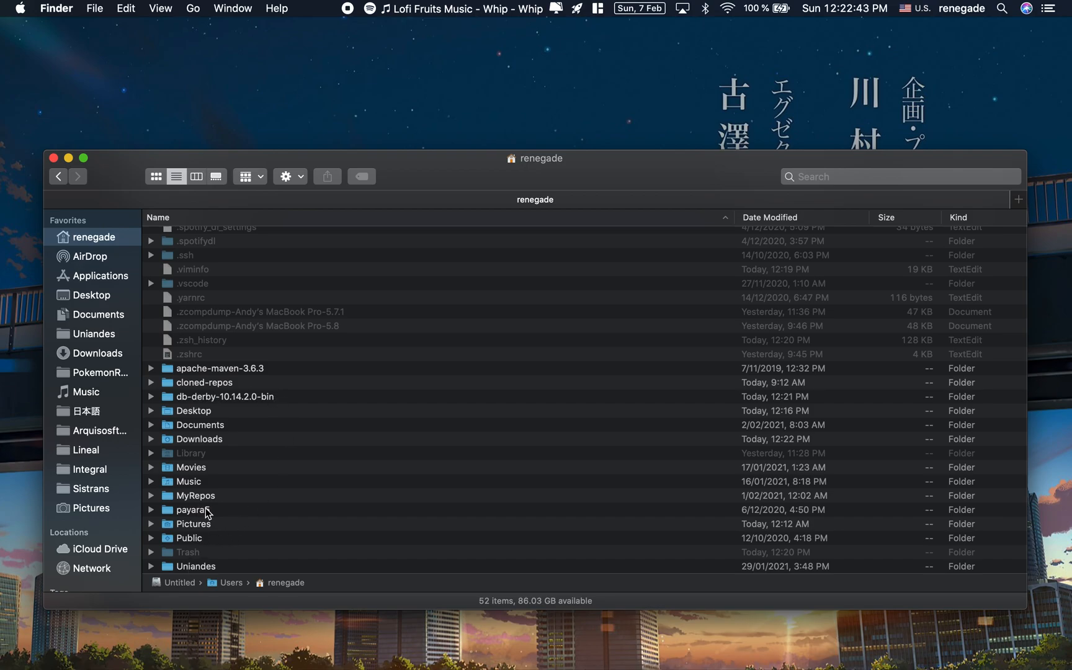
Return to Firefox, open the bookmarked Apache NetBeans page, and find the Apache NetBeans 12 LTS (NB 12.0) download entry
{"action": "key", "text": "super+Tab"}
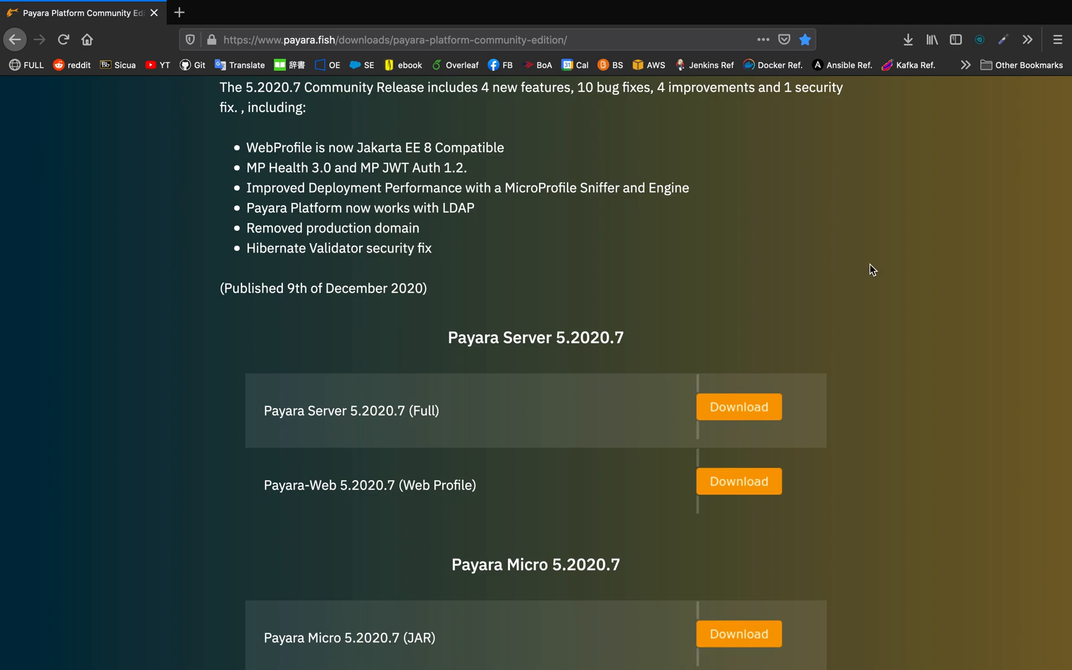
{"action": "left_click", "coordinate": [966, 64]}
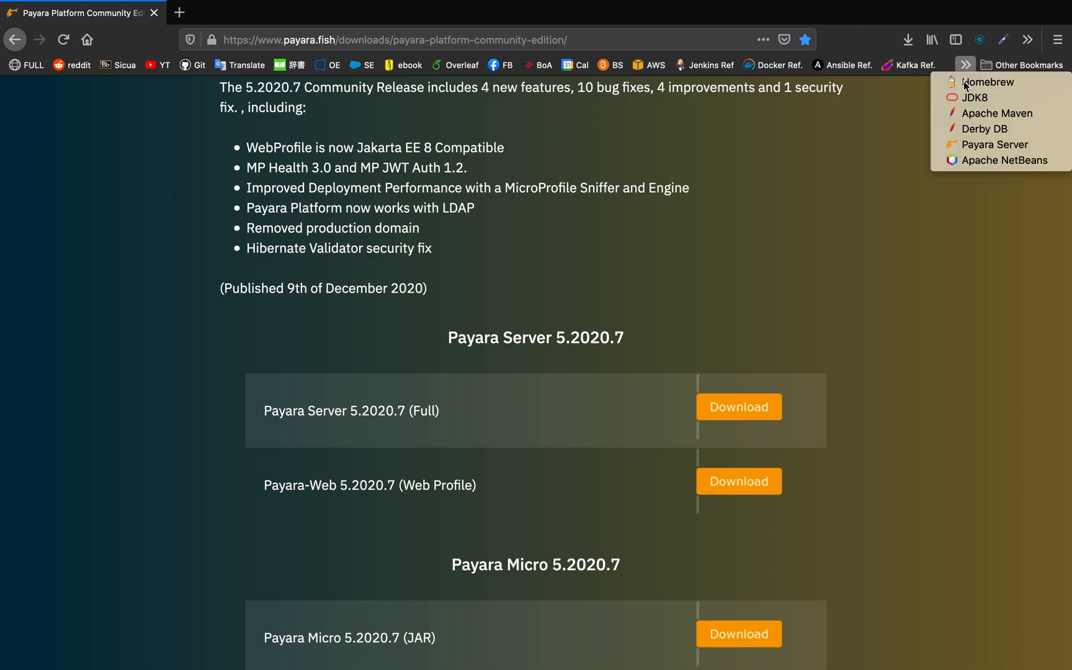
{"action": "left_click", "coordinate": [978, 163]}
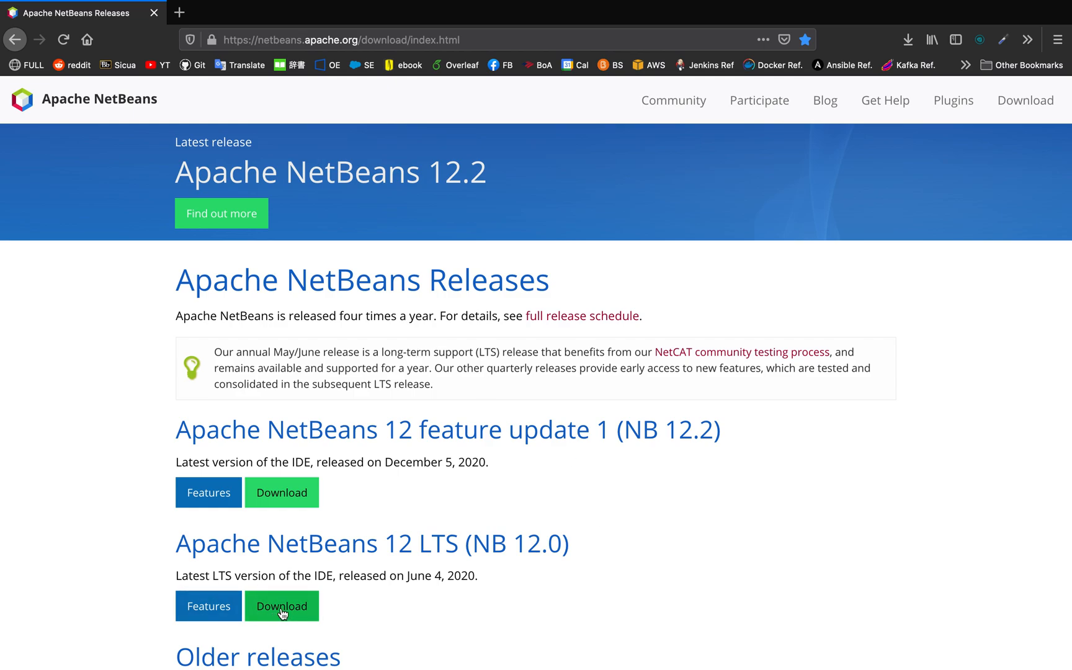
{"action": "scroll", "coordinate": [291, 614], "scroll_direction": "down", "scroll_amount": 1}
{"action": "scroll", "coordinate": [291, 614], "scroll_direction": "down", "scroll_amount": 1}
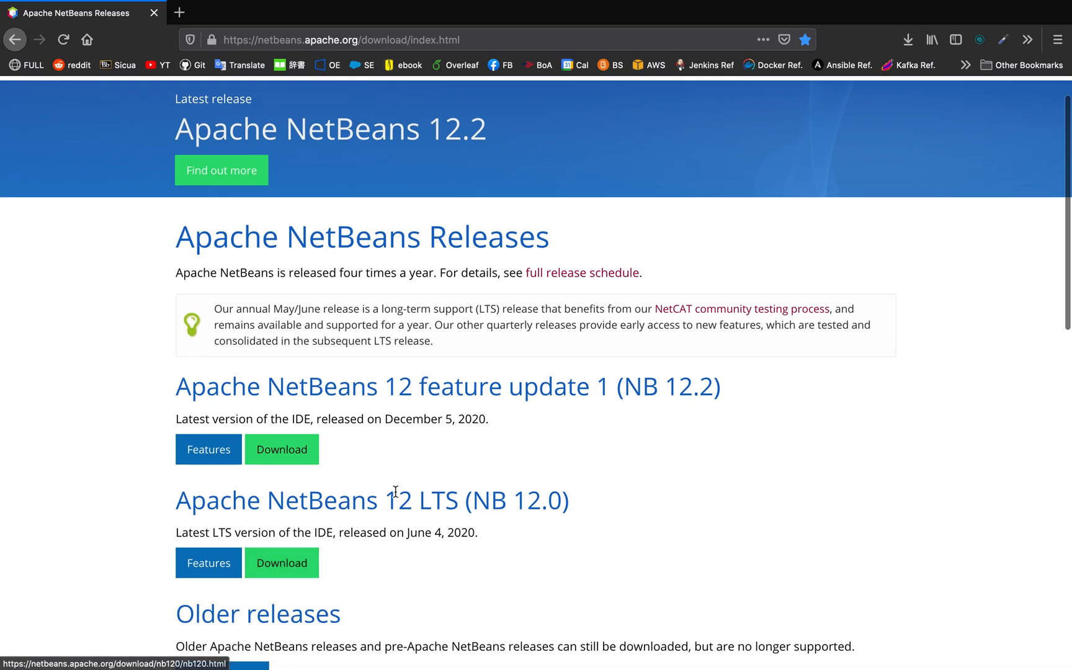
{"action": "left_click_drag", "start_coordinate": [190, 500], "coordinate": [463, 503]}
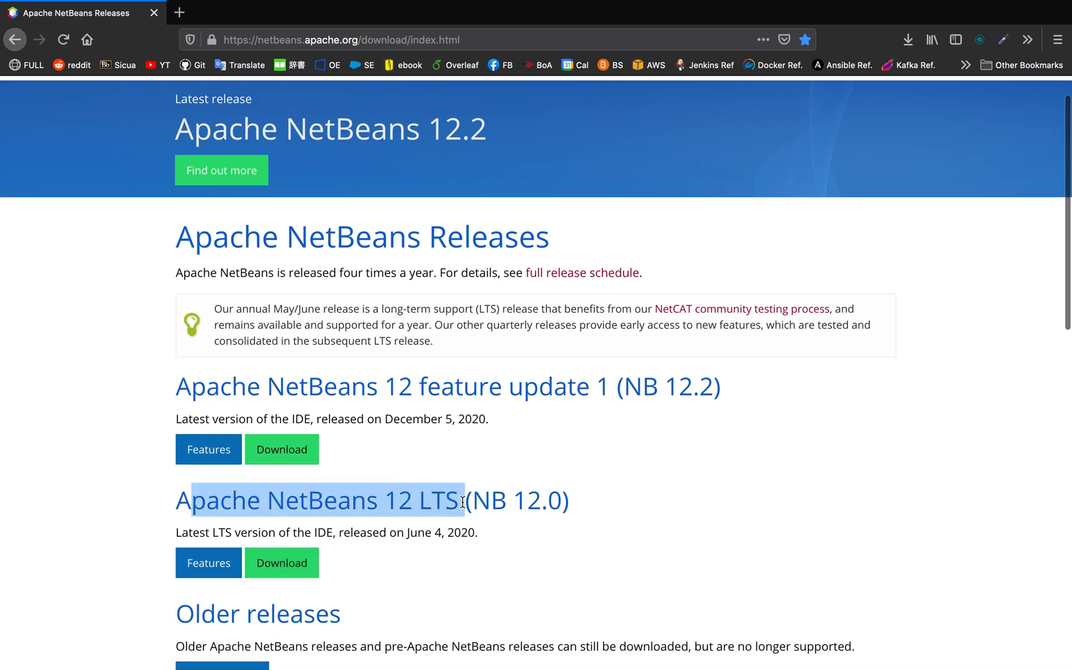
{"action": "left_click", "coordinate": [440, 499]}
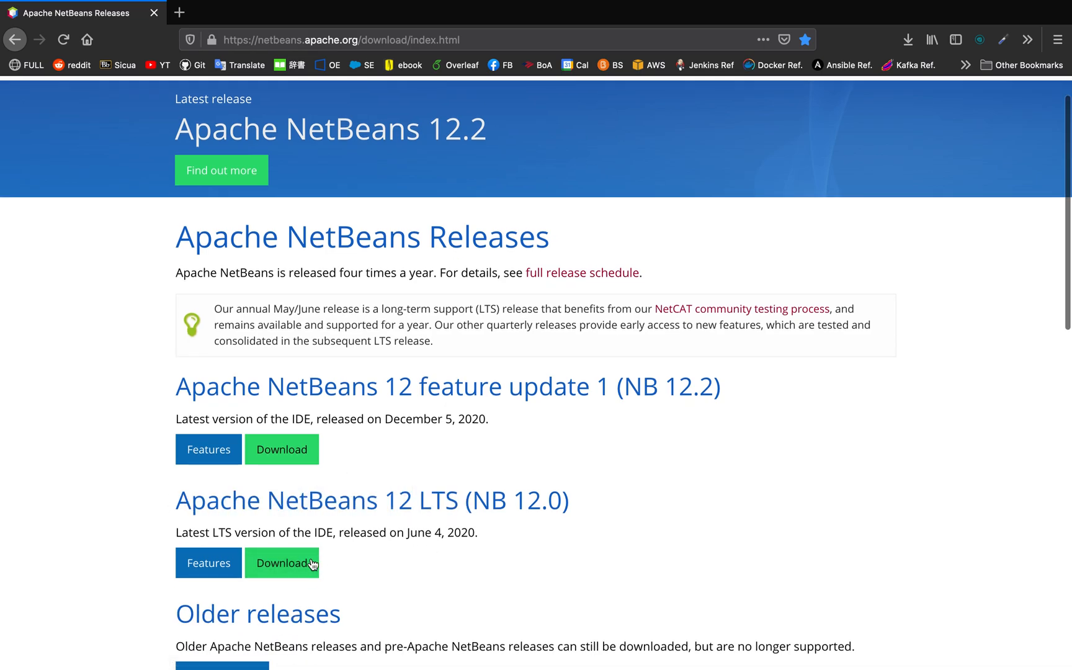
{"action": "left_click", "coordinate": [962, 67]}
{"action": "left_click", "coordinate": [883, 365]}
Search the Mac for the Apache NetBeans 12.0 application and launch it
{"action": "key", "text": "super+space"}
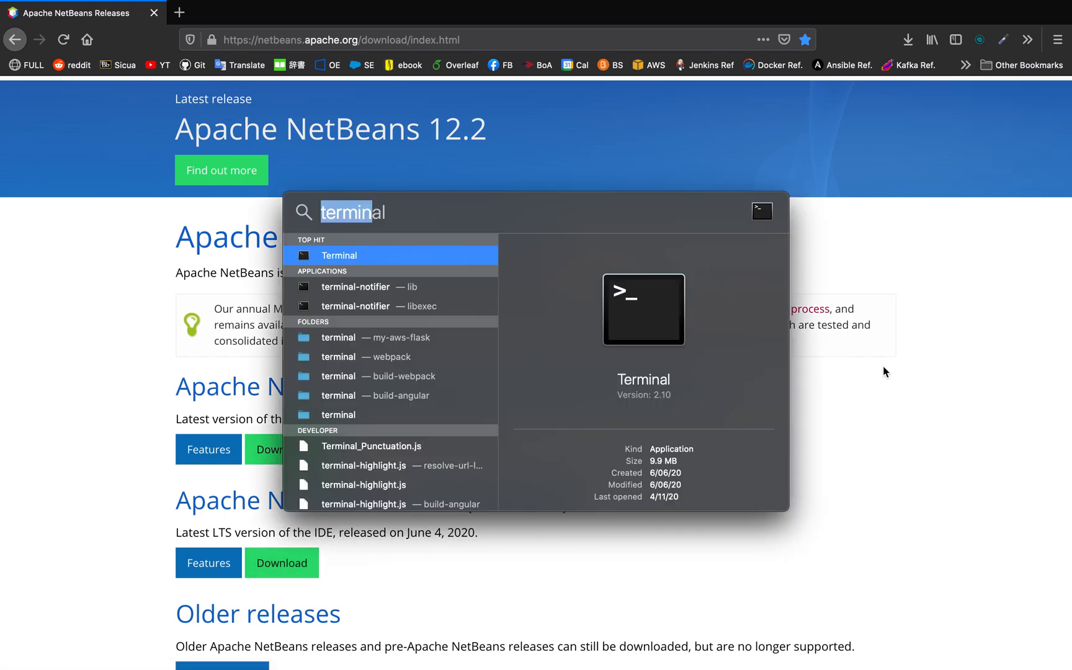
{"action": "type", "text": "apache"}
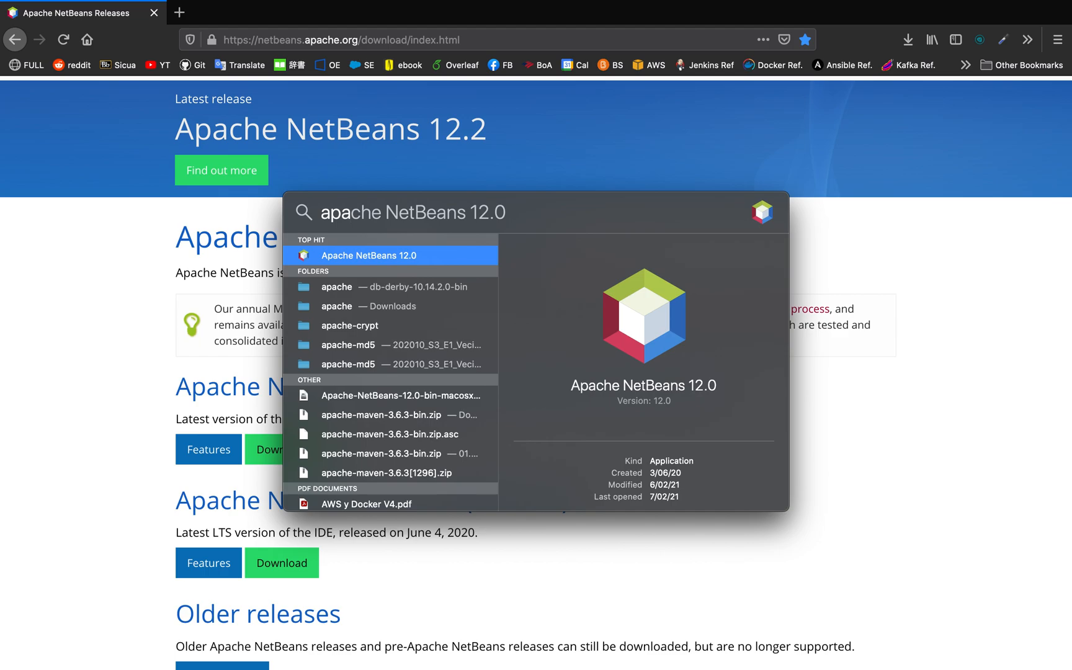
{"action": "key", "text": "Return"}
{"action": "key", "text": "ctrl+Left"}
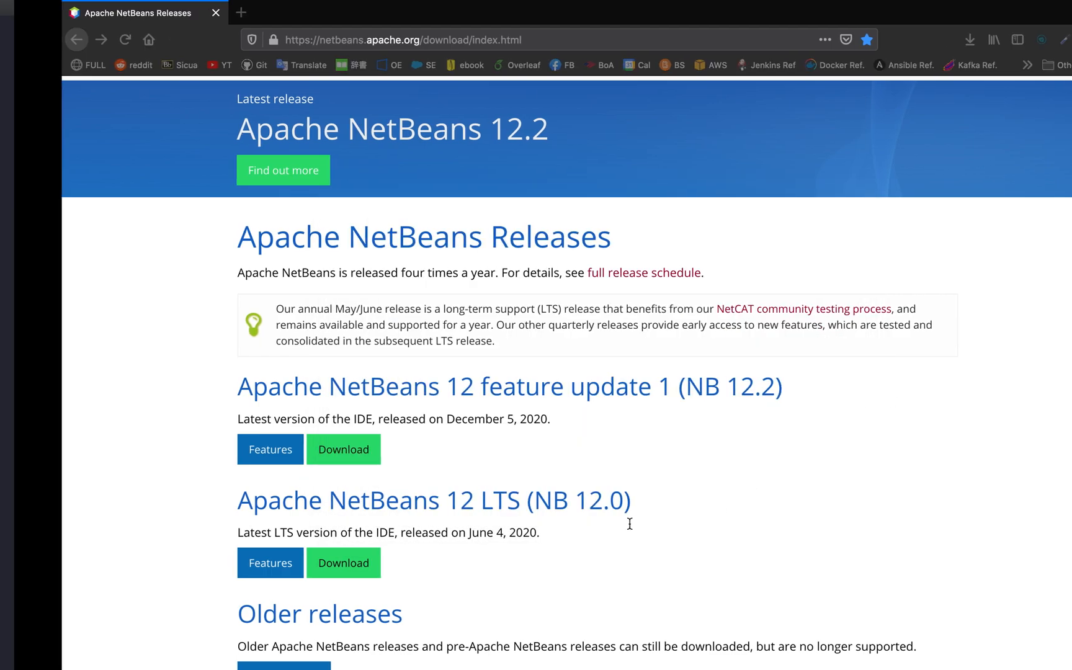
{"action": "type", "text": "gi"}
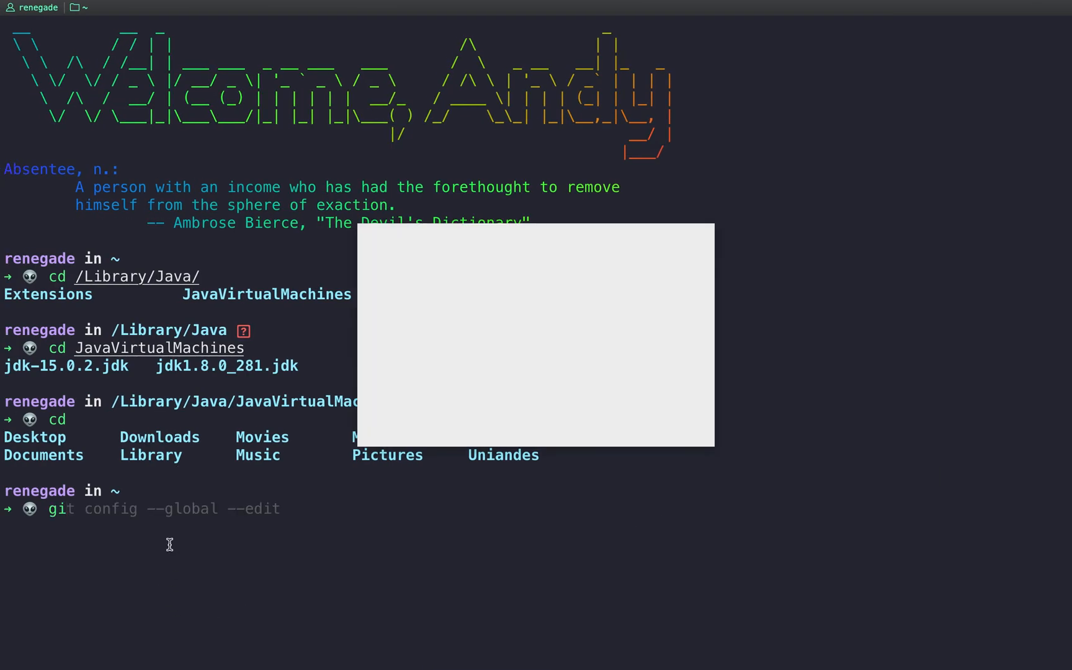
{"action": "type", "text": "t cl"}
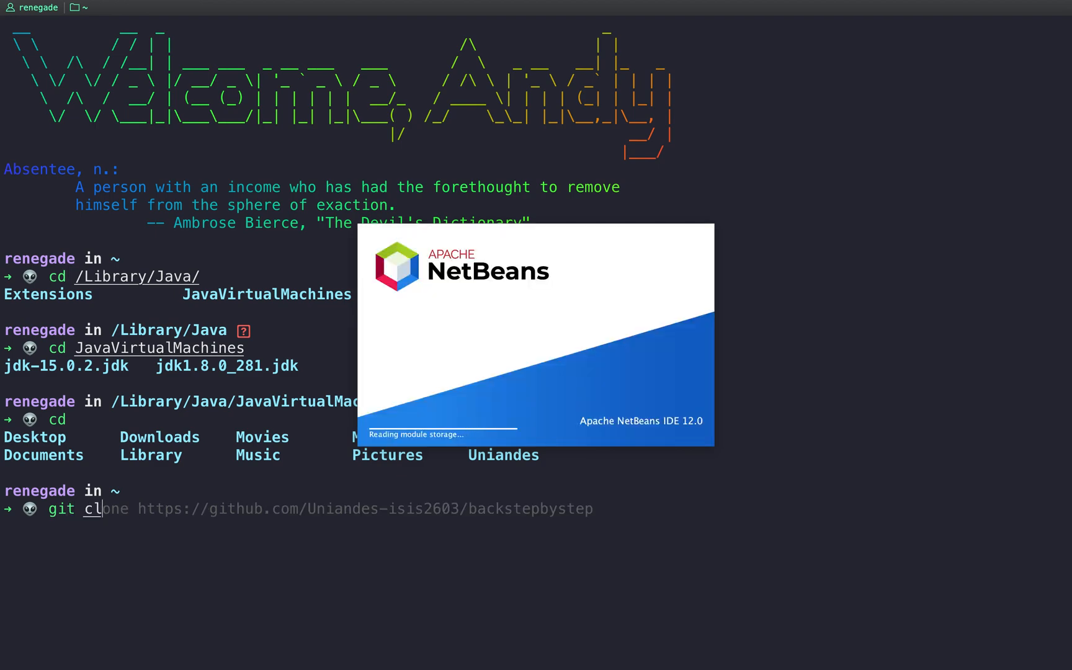
{"action": "key", "text": "Right"}
{"action": "key", "text": "Return"}
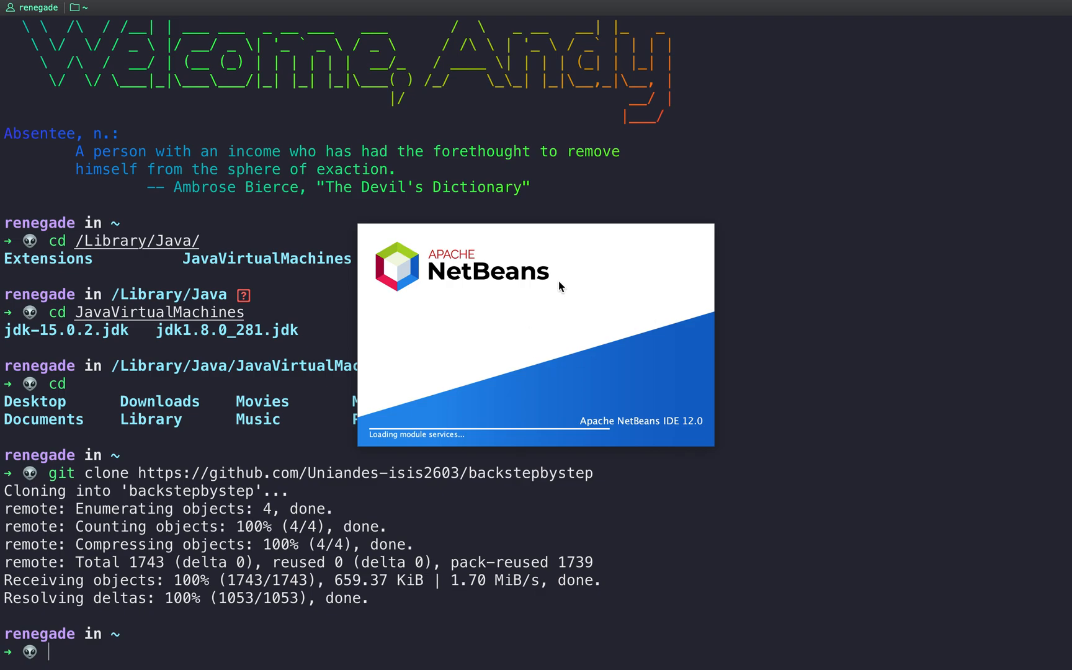
{"action": "type", "text": "bc"}
{"action": "key", "text": "Return"}
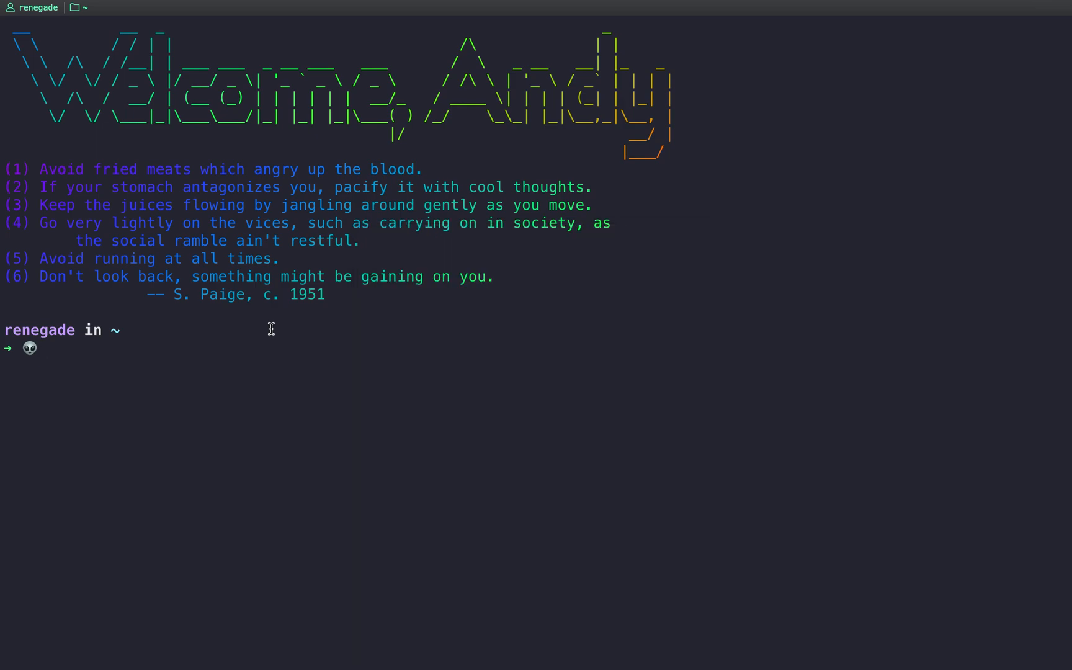
Switch to Apache NetBeans IDE 12.0 and close its Start Page
{"action": "key", "text": "super+Tab"}
{"action": "key", "text": "super+Tab"}
{"action": "key", "text": "super+Tab"}
{"action": "key", "text": "super+Tab"}
{"action": "key", "text": "super+Tab"}
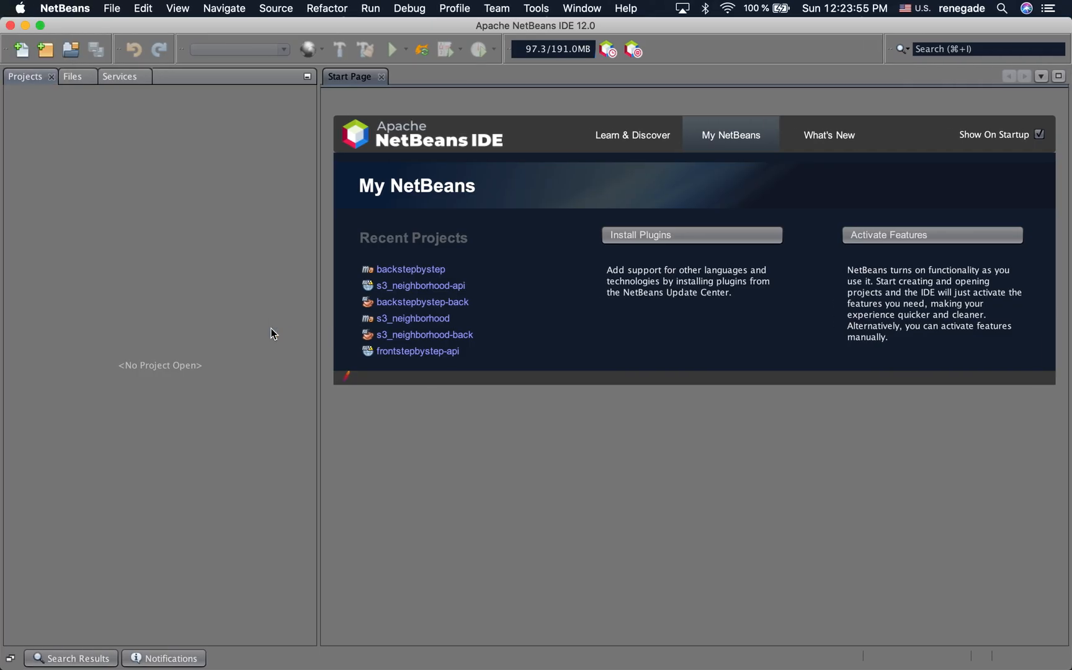
{"action": "left_click", "coordinate": [382, 77]}
Open the NetBeans preferences and view the Look and Feel settings under Appearance
{"action": "left_click", "coordinate": [86, 9]}
{"action": "left_click", "coordinate": [85, 54]}
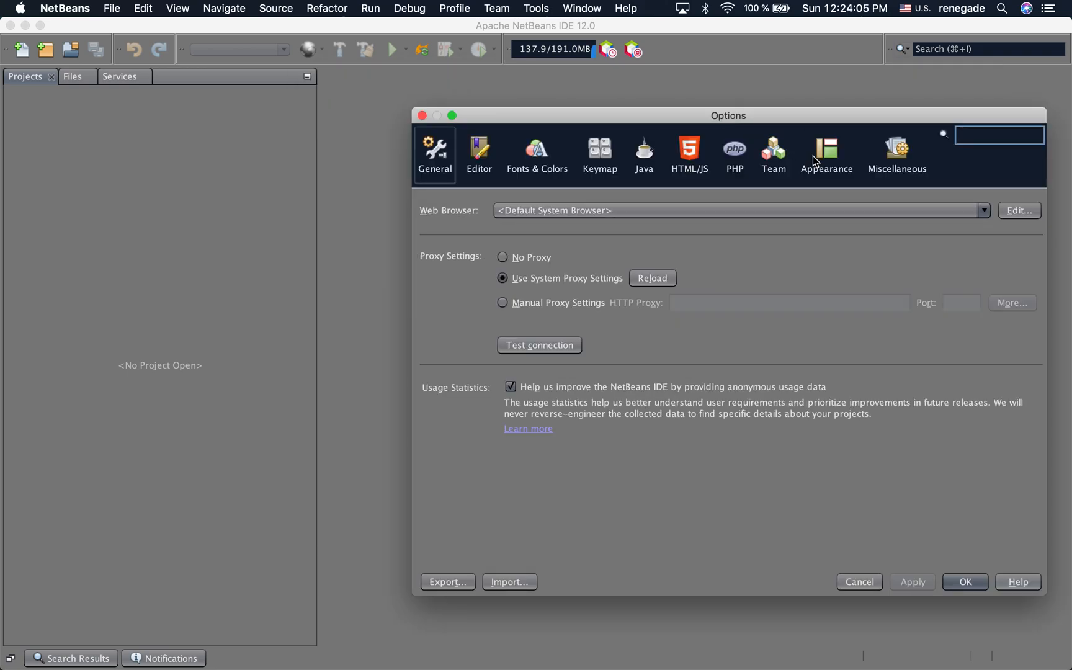
{"action": "left_click", "coordinate": [813, 156]}
{"action": "left_click", "coordinate": [586, 206]}
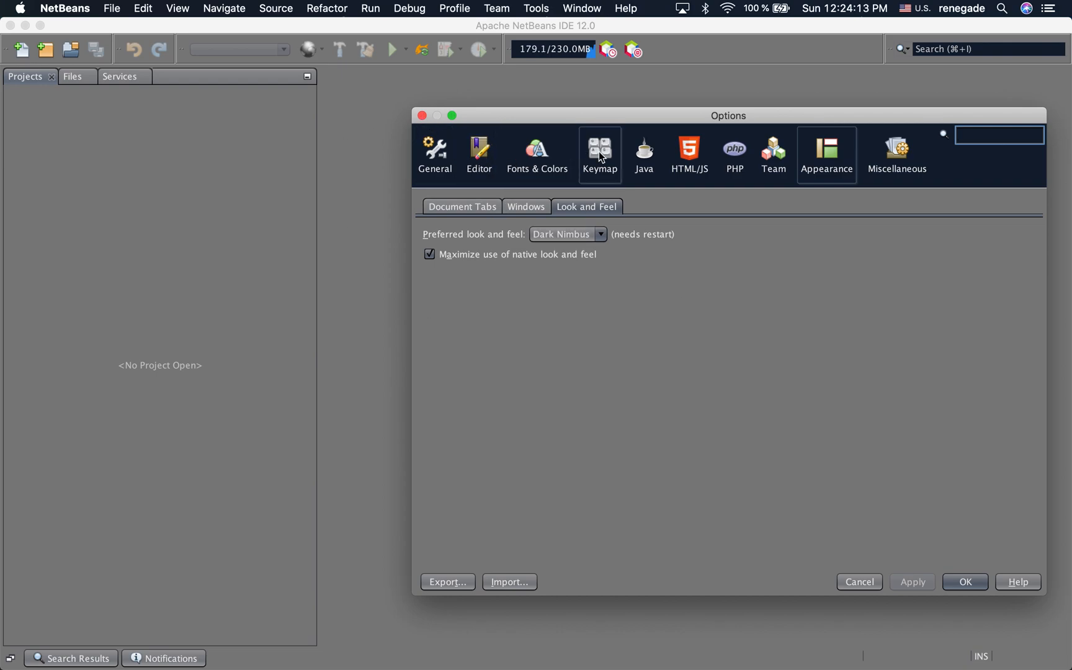
Open the Java Platform Manager from the Java Shell options and remove the JDK 1.8 platform
{"action": "left_click", "coordinate": [643, 160]}
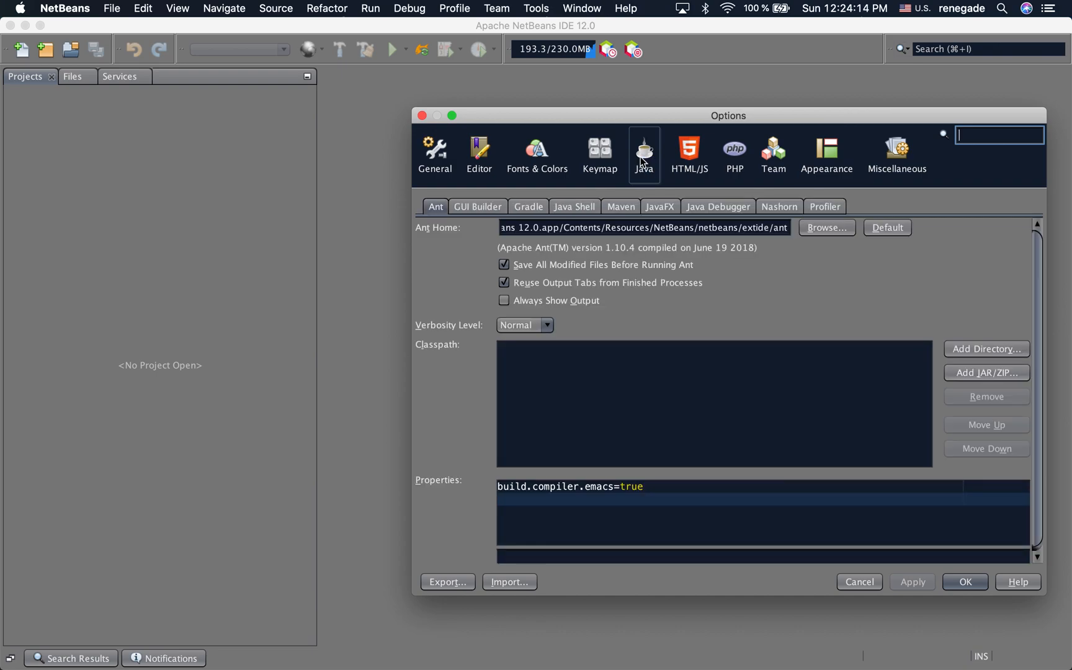
{"action": "left_click", "coordinate": [566, 208]}
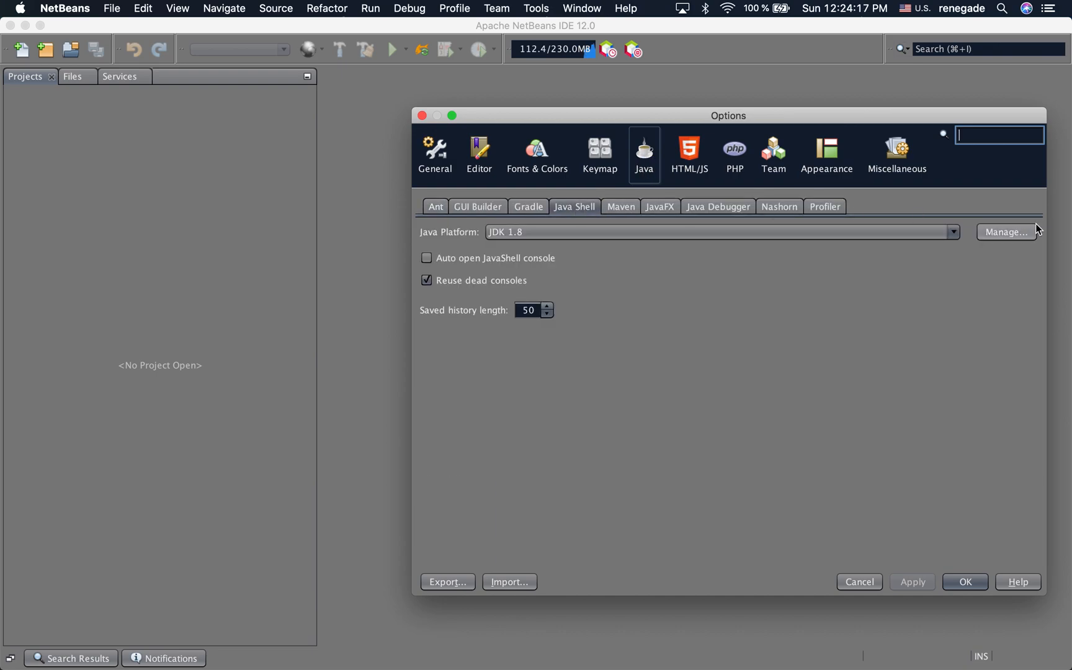
{"action": "left_click", "coordinate": [999, 239]}
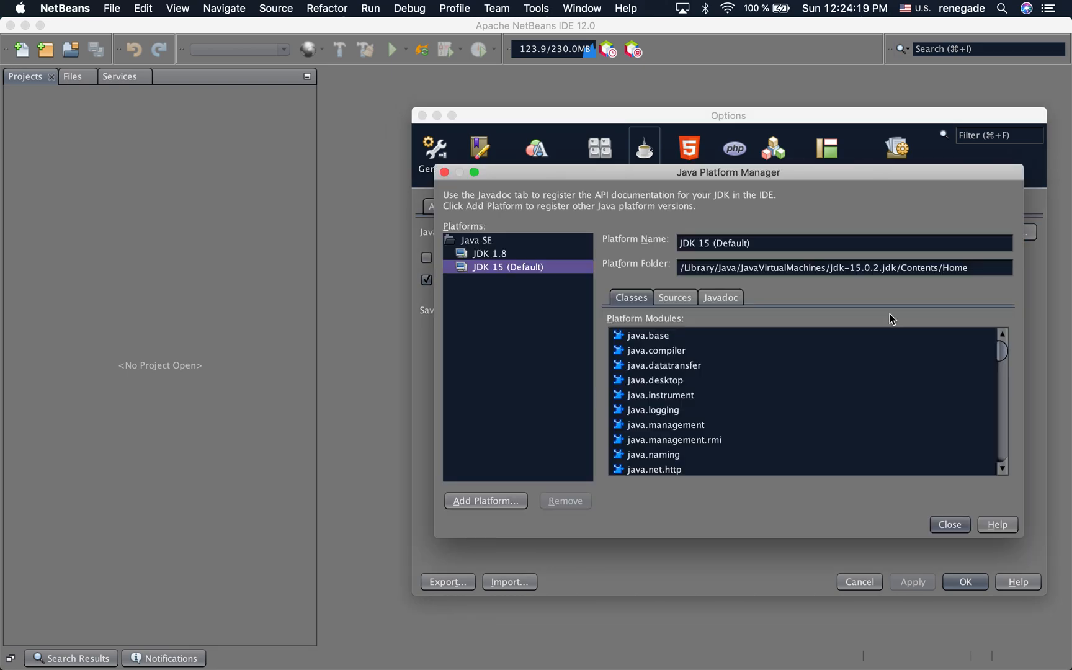
{"action": "left_click", "coordinate": [500, 255]}
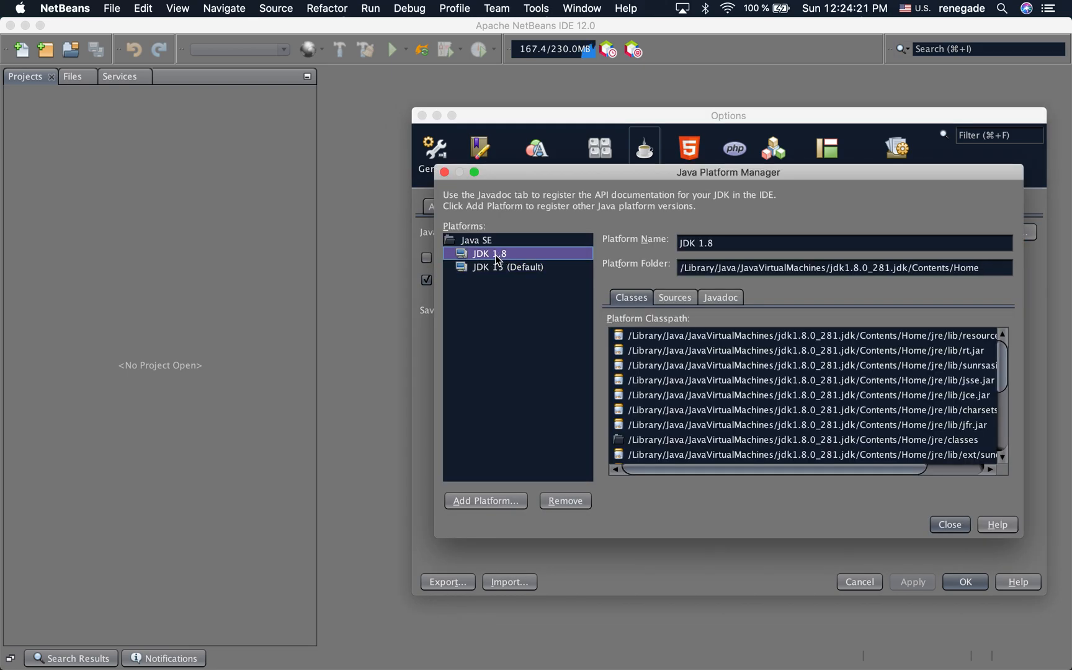
{"action": "left_click", "coordinate": [562, 502]}
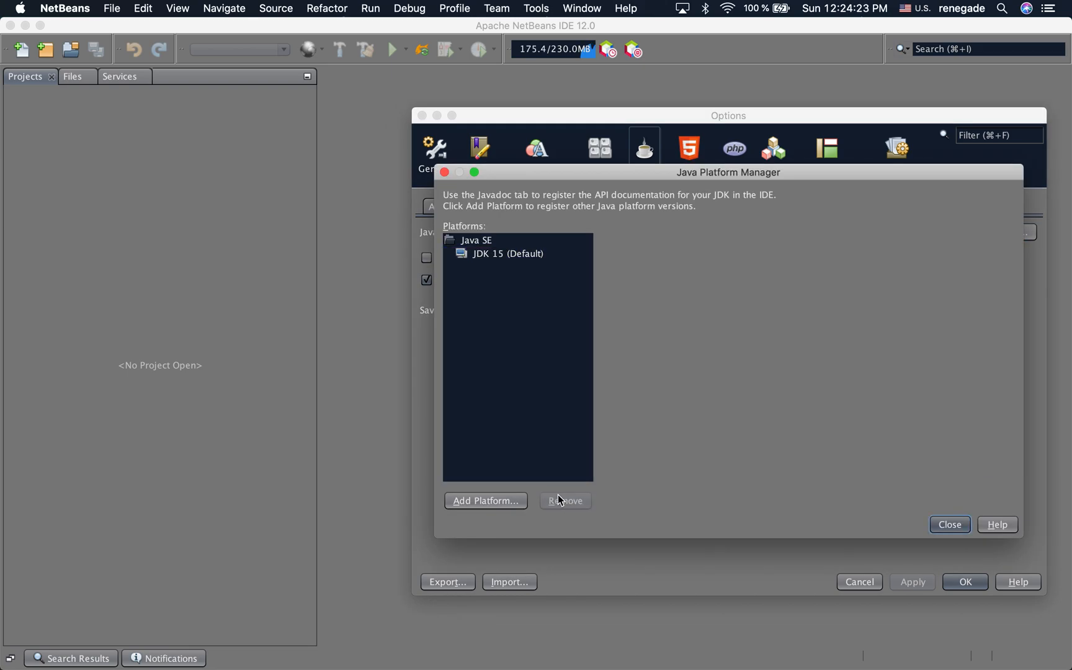
Start adding a Java Standard Edition platform and set the platform folder chooser to the root folder /
{"action": "left_click", "coordinate": [484, 501]}
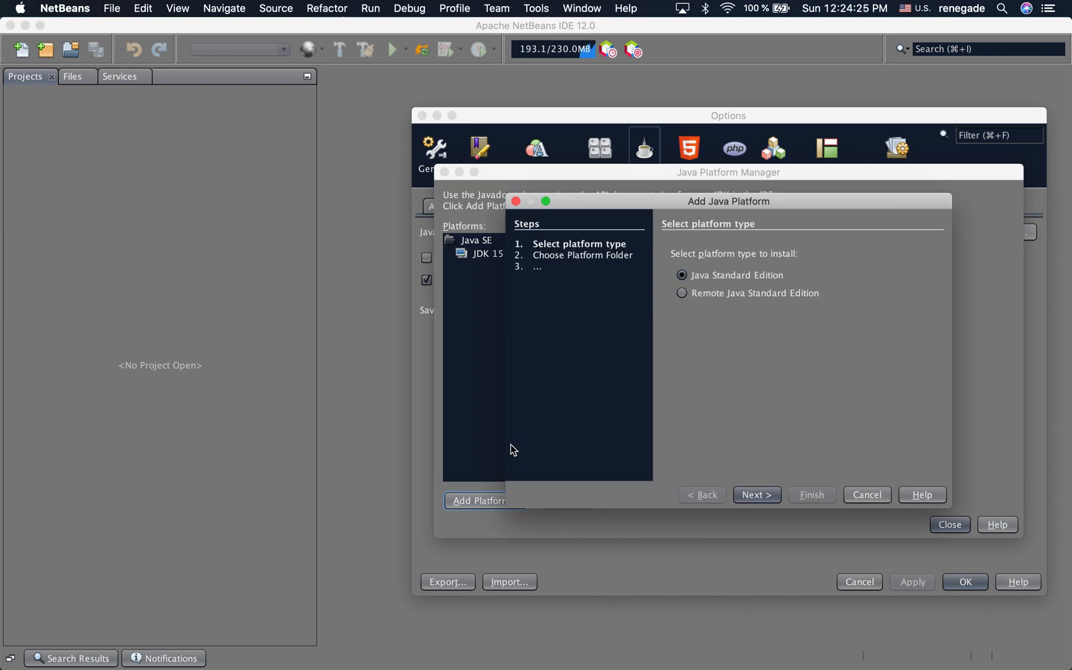
{"action": "left_click", "coordinate": [756, 501]}
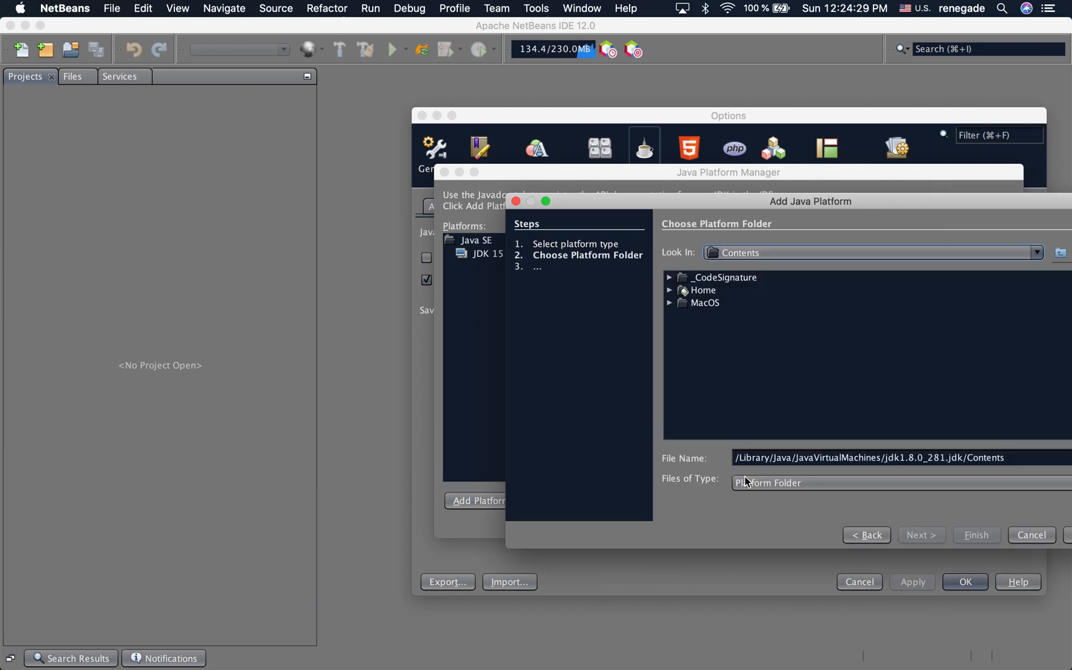
{"action": "left_click", "coordinate": [763, 253]}
{"action": "left_click", "coordinate": [727, 270]}
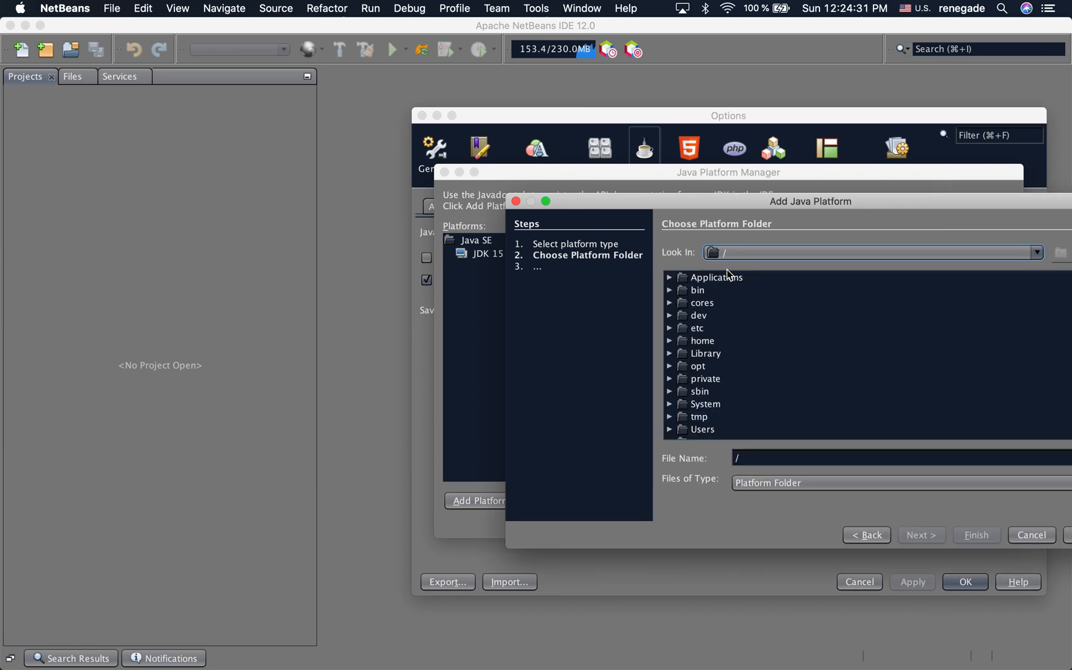
{"action": "left_click_drag", "start_coordinate": [718, 208], "coordinate": [588, 204]}
{"action": "scroll", "coordinate": [583, 355], "scroll_direction": "down", "scroll_amount": 3}
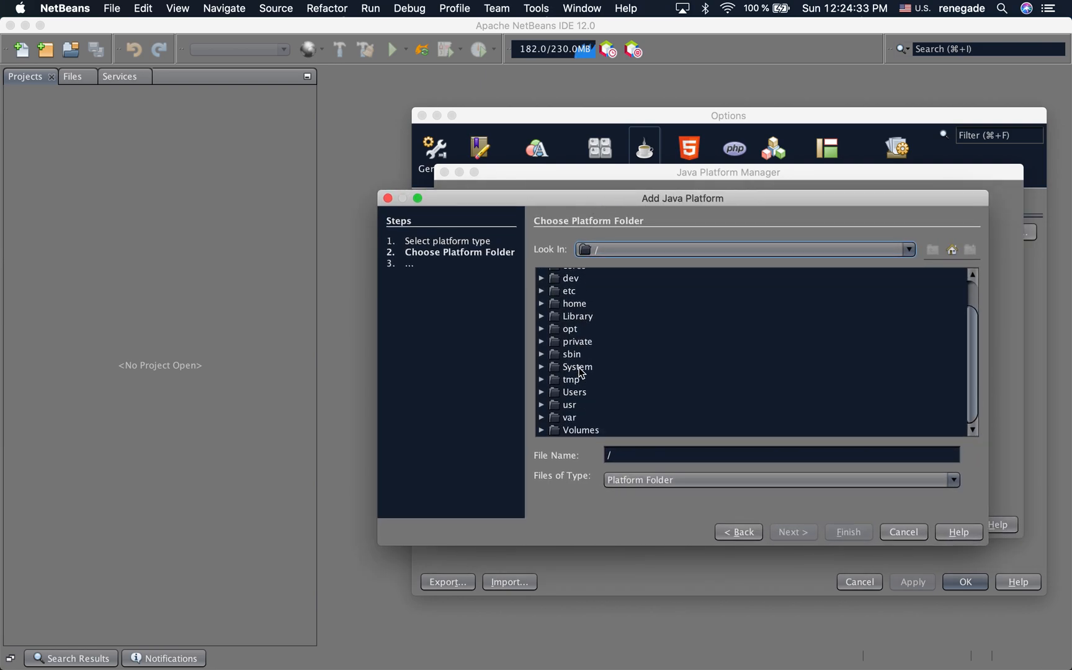
Select /Library/Java/JavaVirtualMachines/jdk1.8.0_281.jdk/Contents/Home as the platform folder
{"action": "double_click", "coordinate": [585, 318]}
{"action": "scroll", "coordinate": [583, 363], "scroll_direction": "down", "scroll_amount": 5}
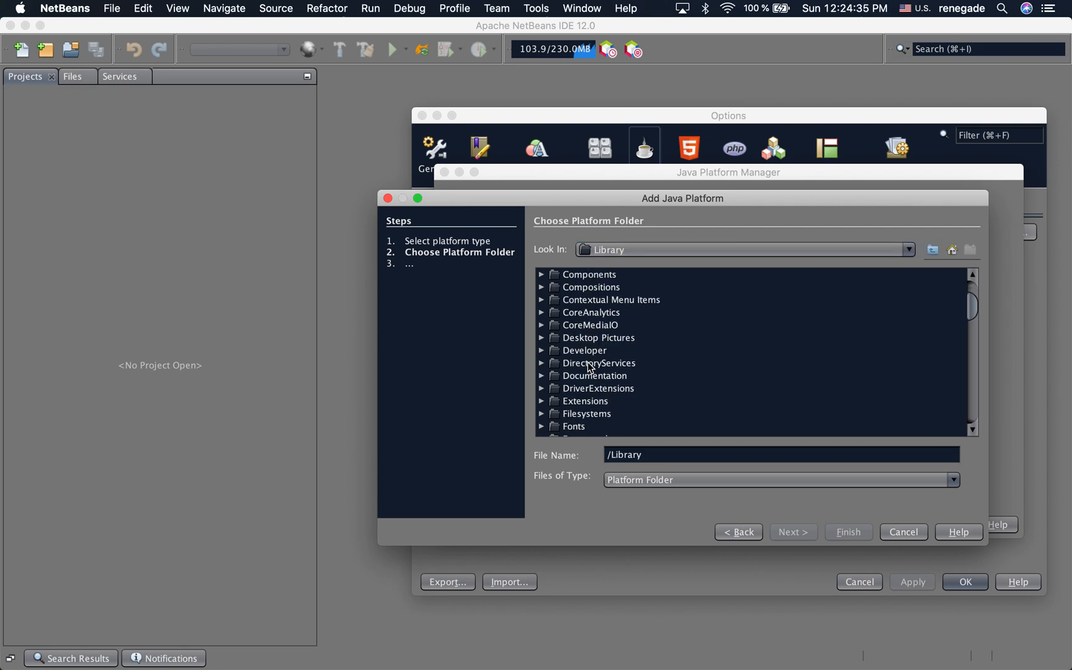
{"action": "double_click", "coordinate": [572, 377]}
{"action": "double_click", "coordinate": [595, 295]}
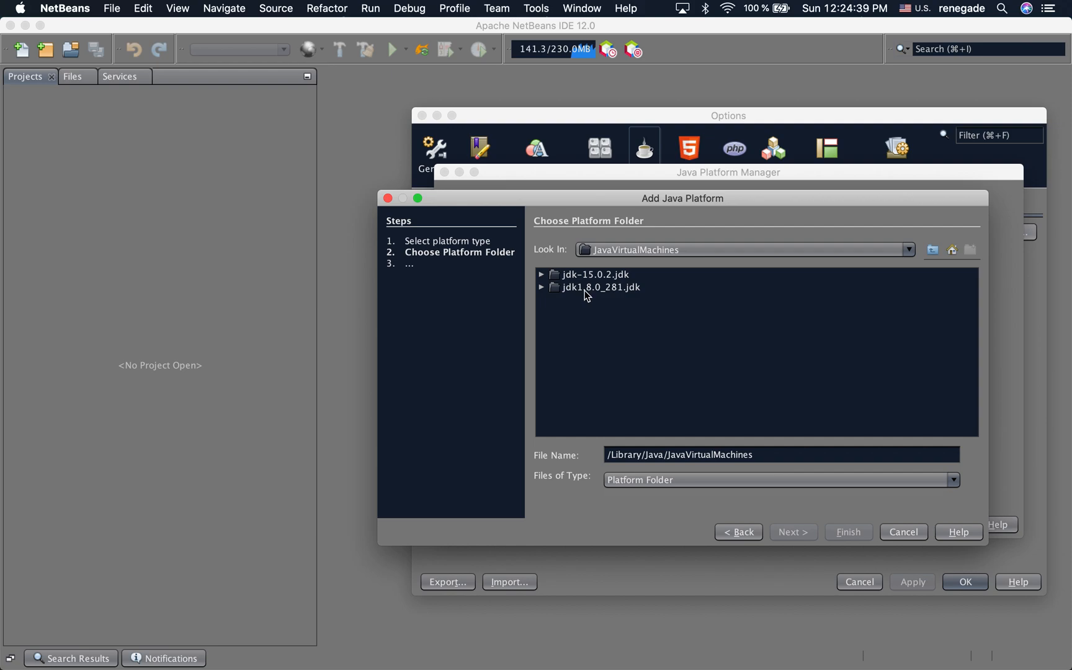
{"action": "double_click", "coordinate": [587, 289]}
{"action": "double_click", "coordinate": [587, 278]}
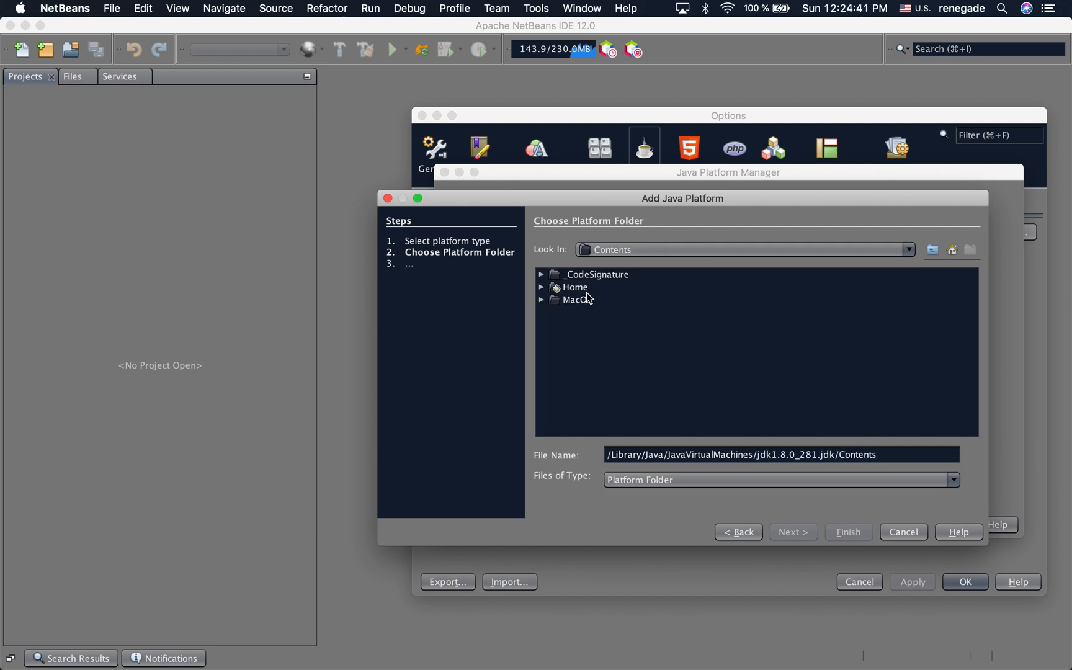
{"action": "left_click", "coordinate": [580, 290]}
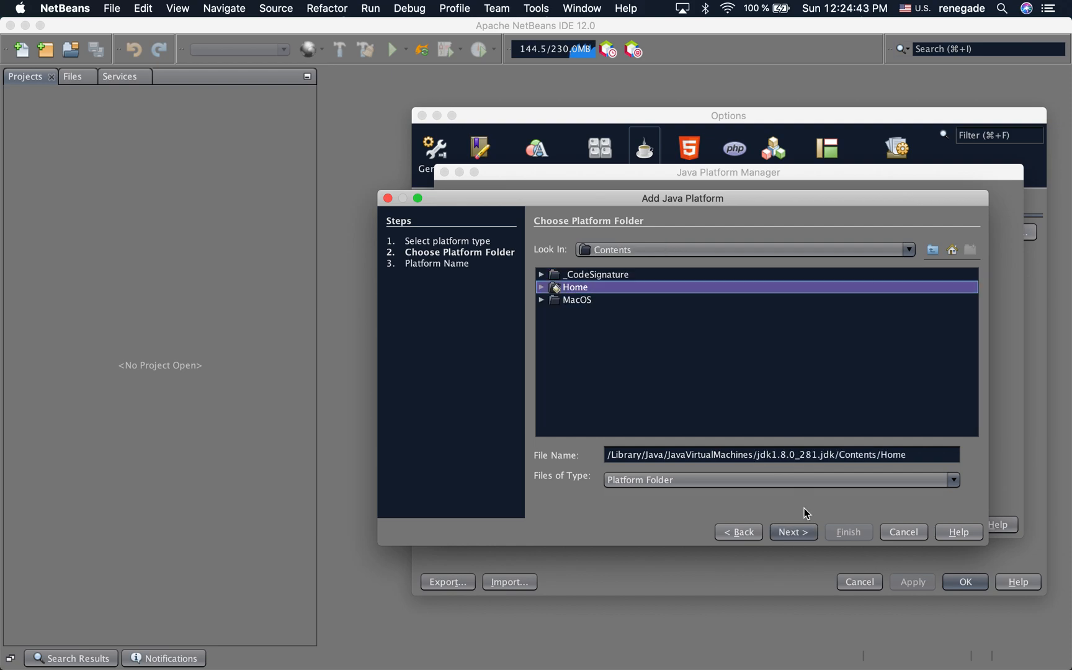
Finish adding the platform under the name JDK 1.8 and set the Java Shell platform to JDK 1.8
{"action": "left_click", "coordinate": [793, 533]}
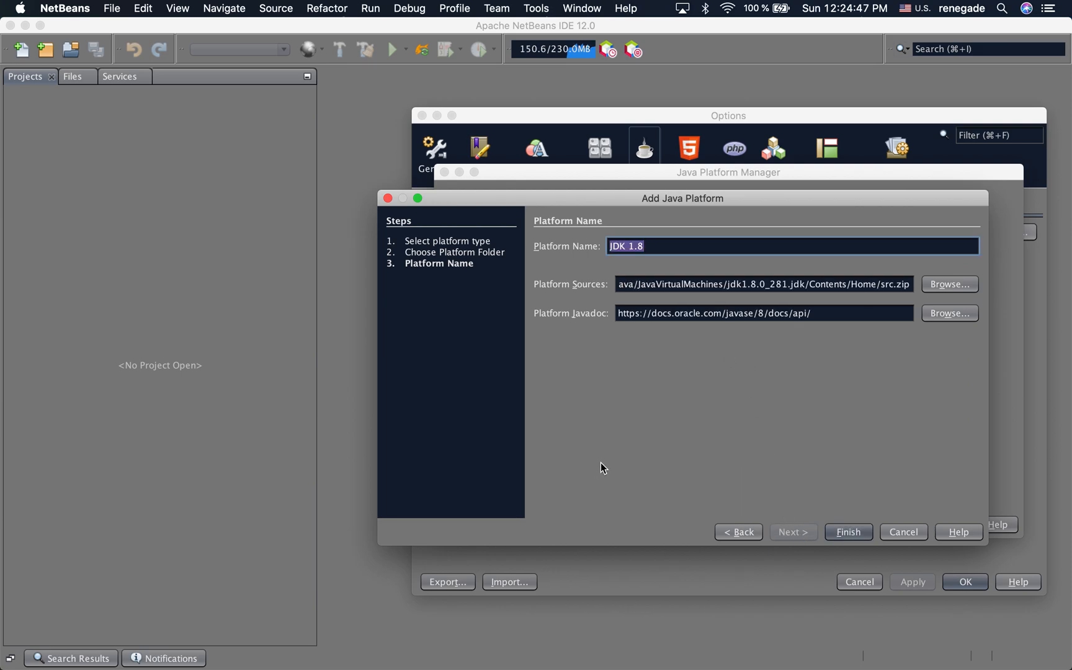
{"action": "left_click", "coordinate": [660, 245]}
{"action": "left_click", "coordinate": [832, 533]}
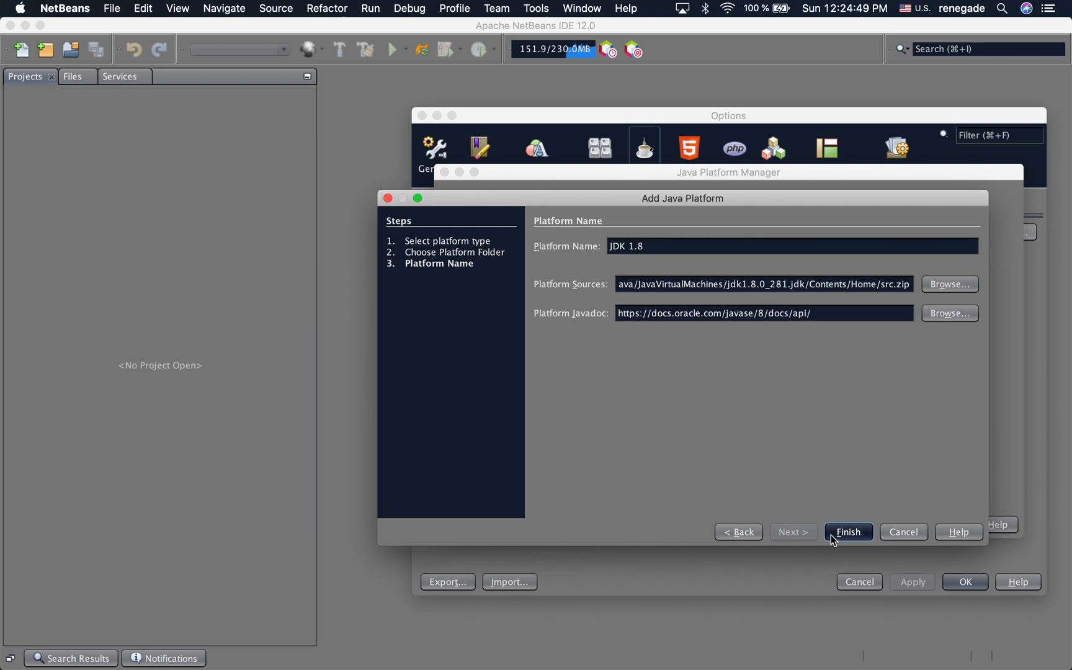
{"action": "left_click", "coordinate": [950, 525]}
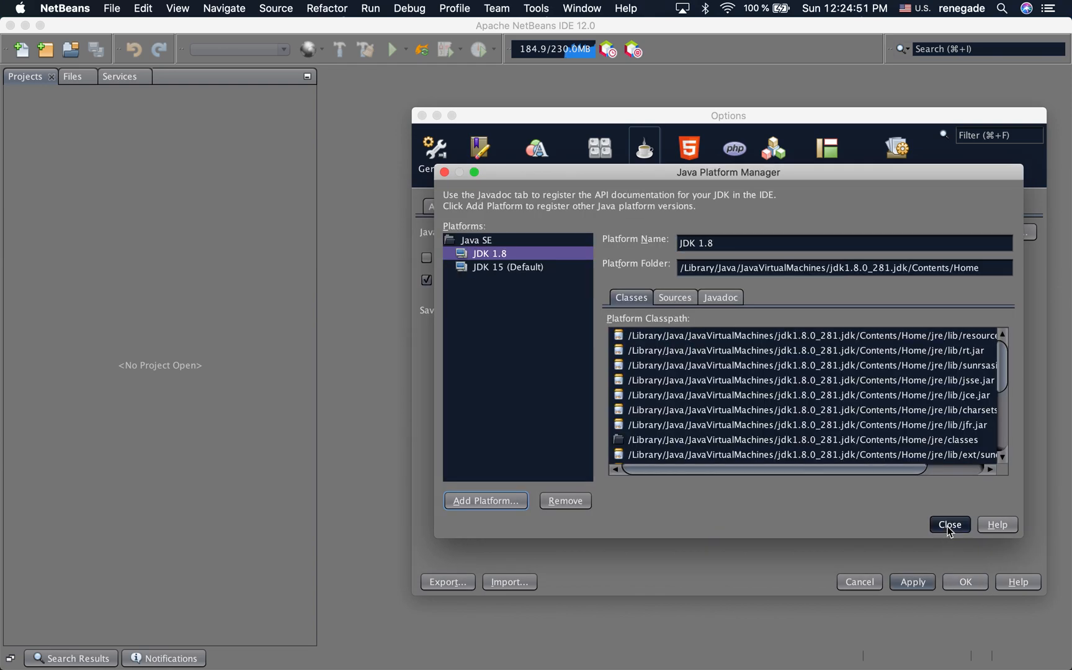
{"action": "left_click", "coordinate": [563, 233]}
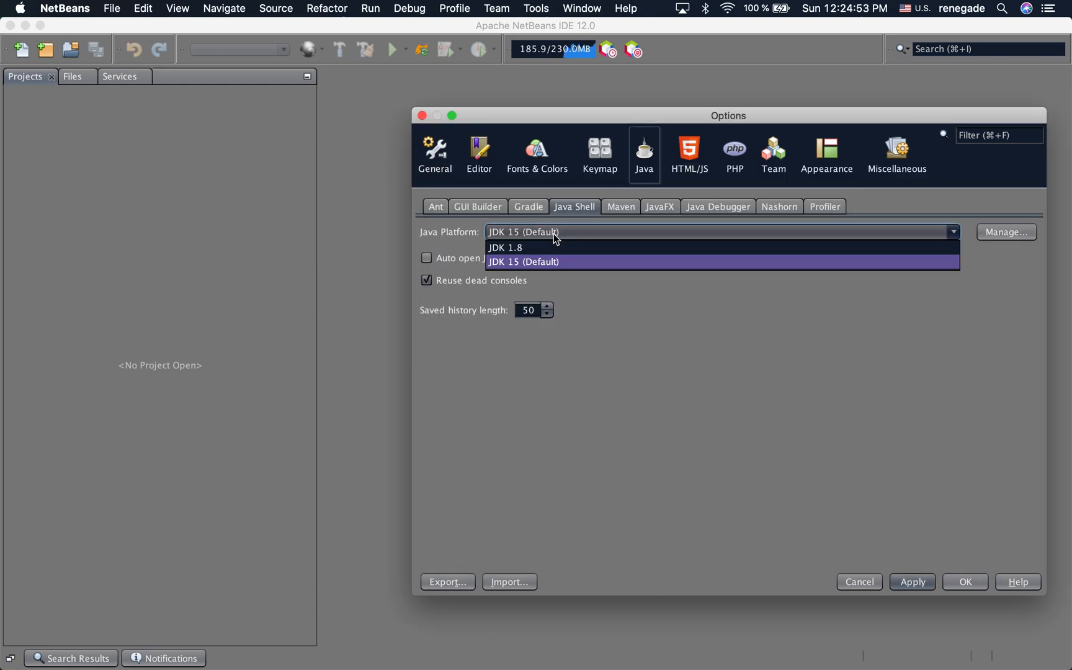
{"action": "left_click", "coordinate": [521, 245]}
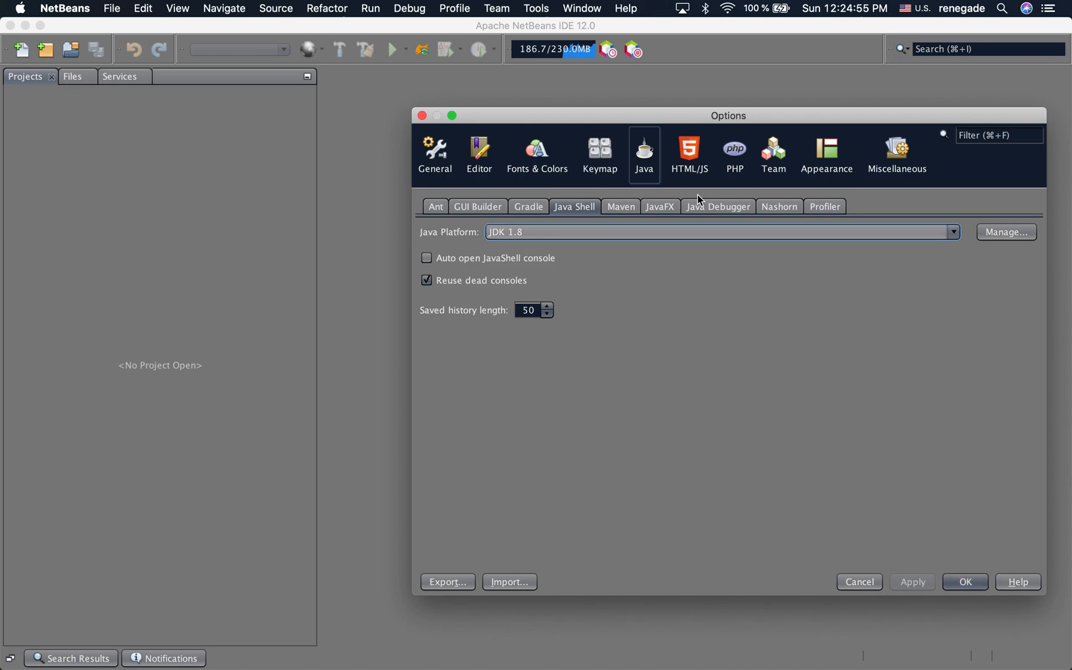
Set the Maven Home to the apache-maven-3.6.3 folder in the home directory
{"action": "left_click", "coordinate": [621, 208]}
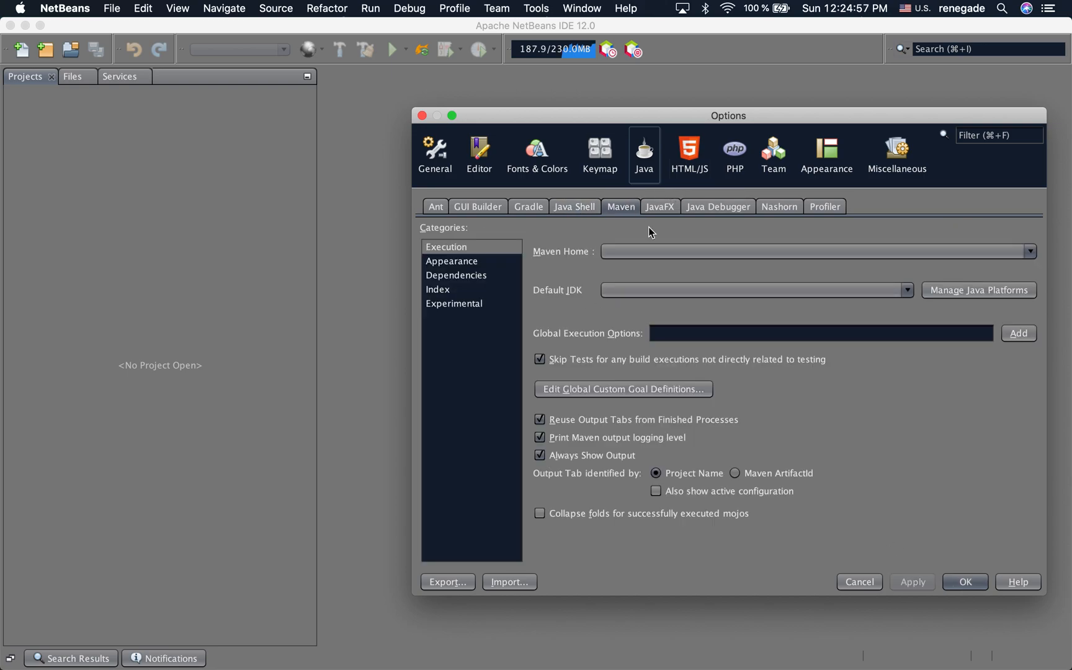
{"action": "left_click", "coordinate": [659, 254]}
{"action": "left_click", "coordinate": [645, 314]}
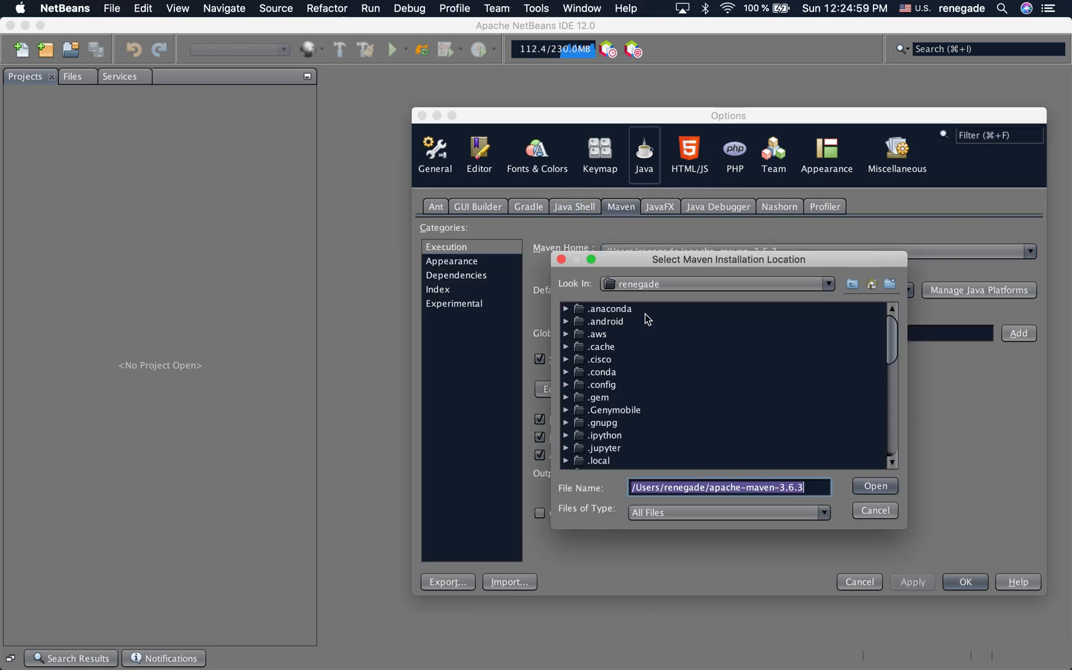
{"action": "scroll", "coordinate": [659, 407], "scroll_direction": "down", "scroll_amount": 5}
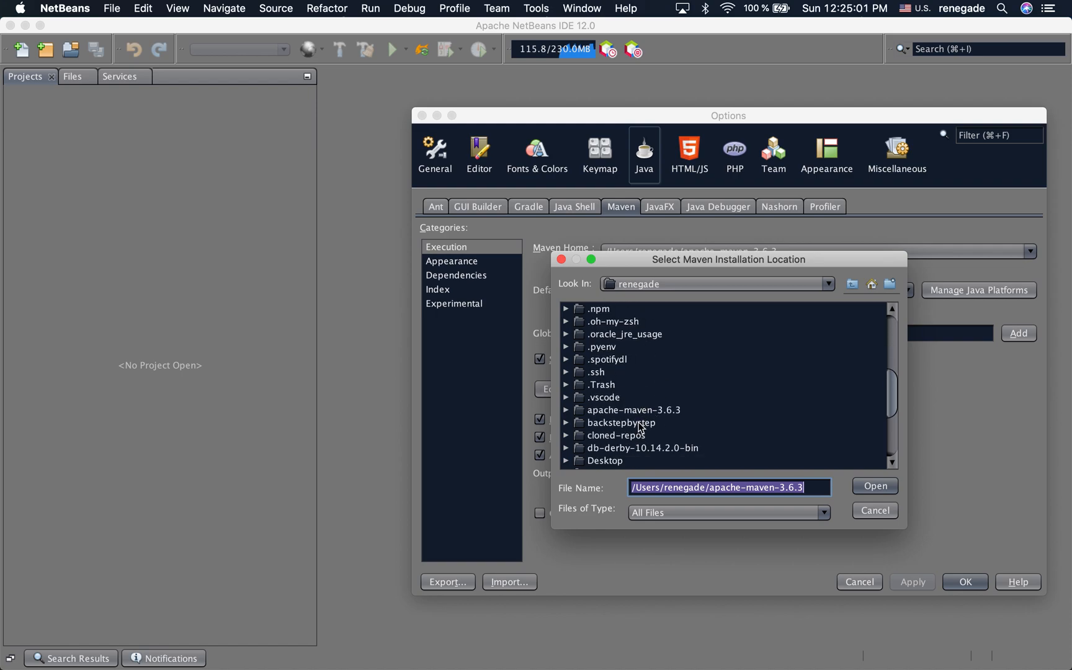
{"action": "left_click", "coordinate": [620, 412]}
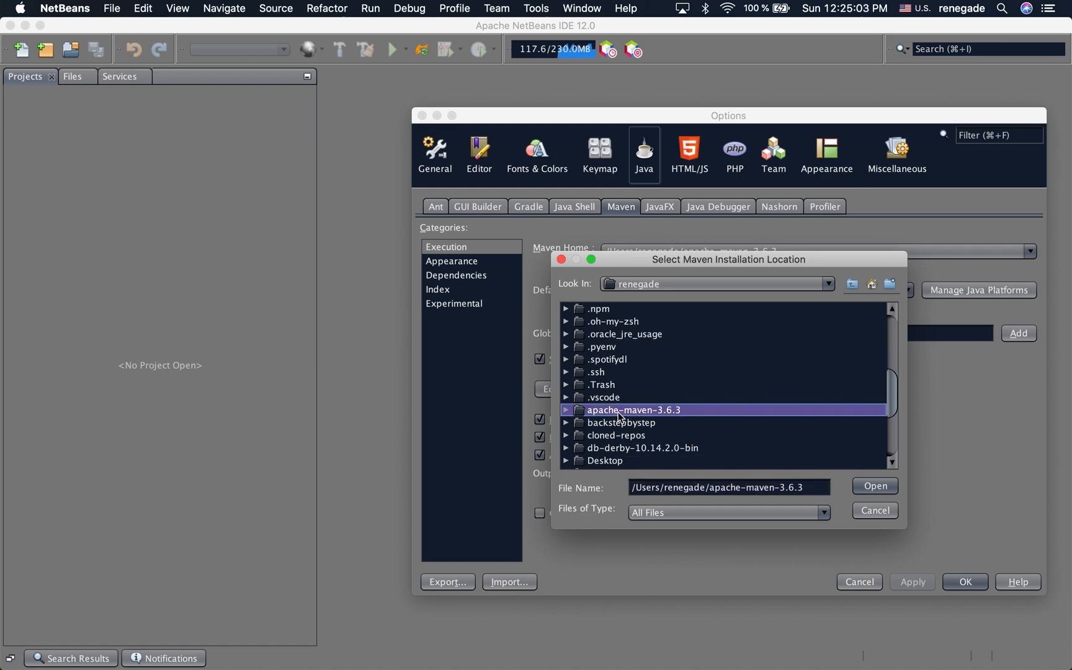
{"action": "left_click", "coordinate": [878, 487]}
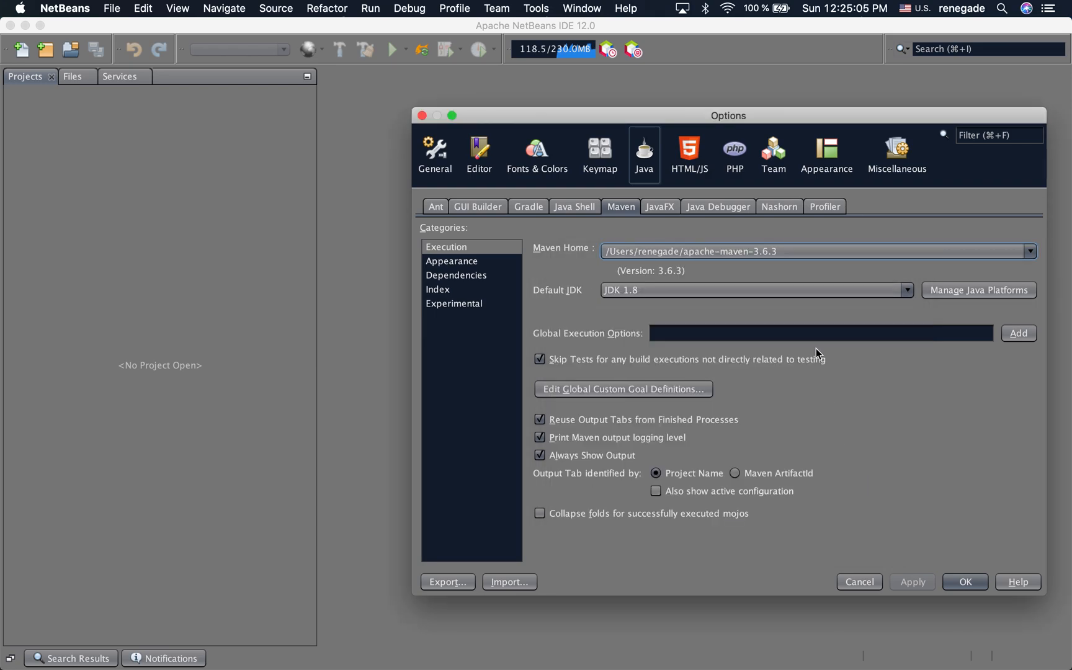
Set Maven's default JDK to JDK 1.8 and accept the options
{"action": "left_click", "coordinate": [794, 291]}
{"action": "left_click", "coordinate": [636, 307]}
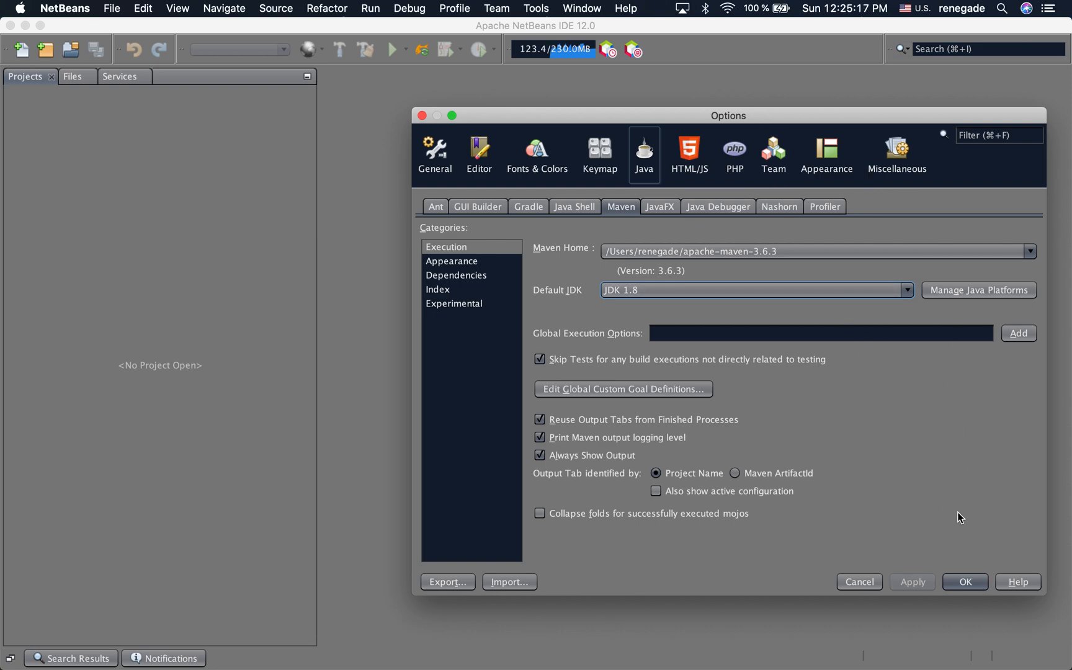
{"action": "left_click", "coordinate": [965, 582]}
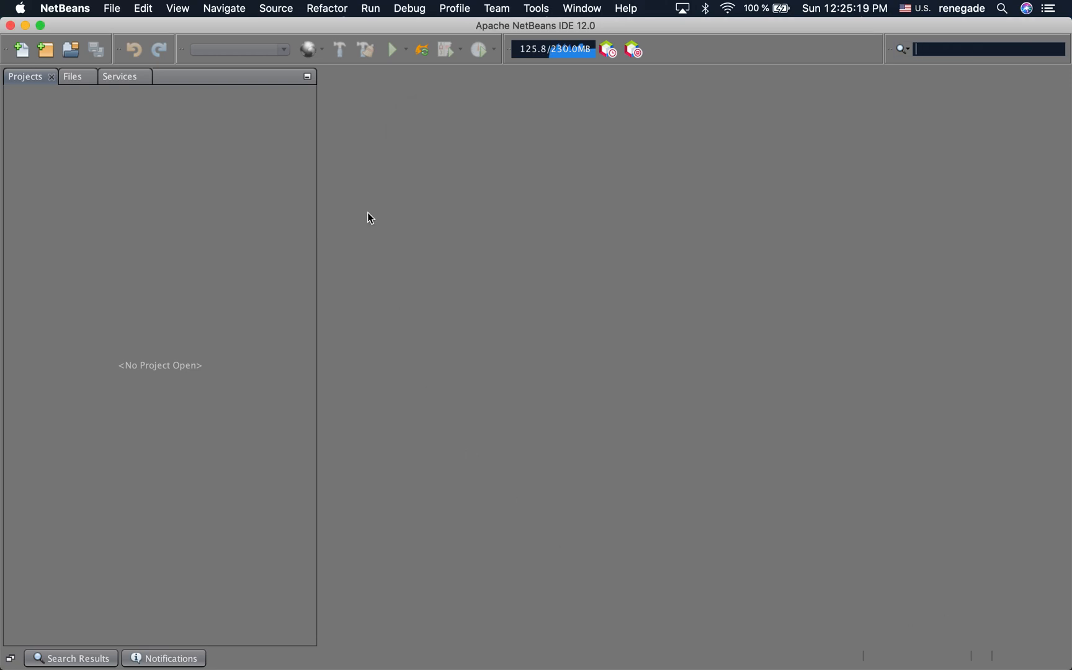
{"action": "left_click", "coordinate": [111, 7]}
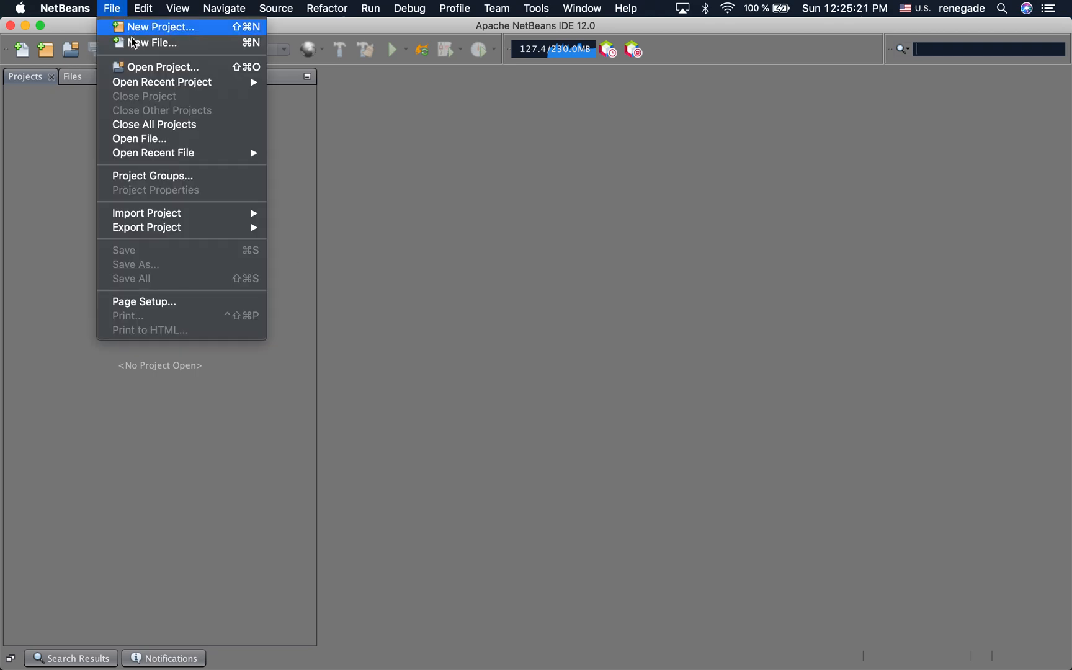
{"action": "left_click", "coordinate": [155, 67]}
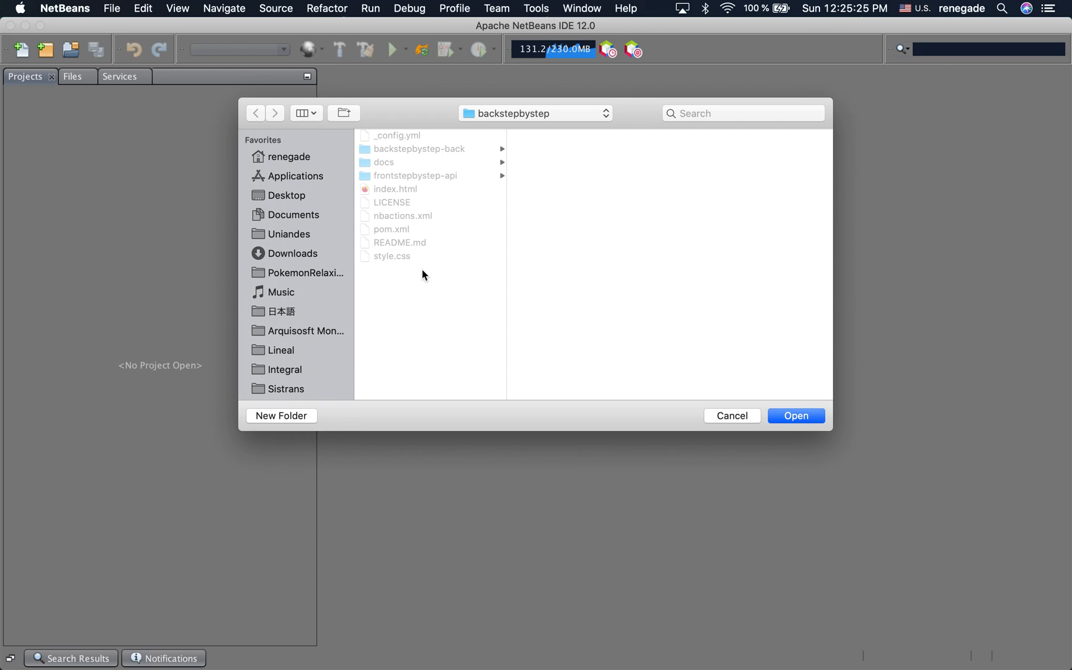
{"action": "left_click", "coordinate": [520, 117]}
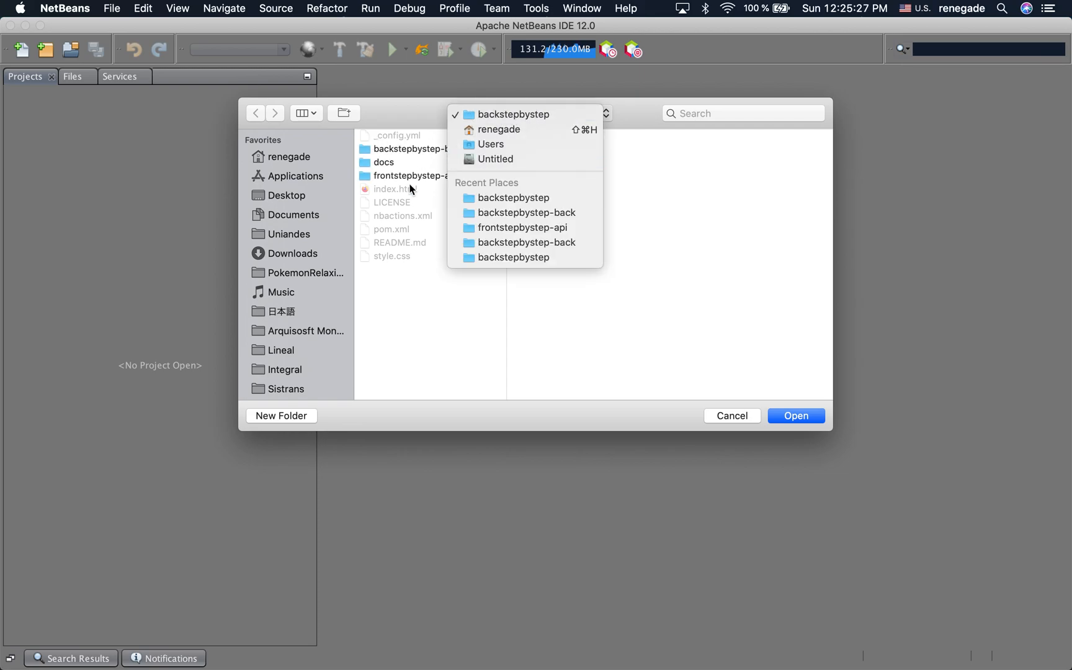
{"action": "left_click", "coordinate": [411, 118]}
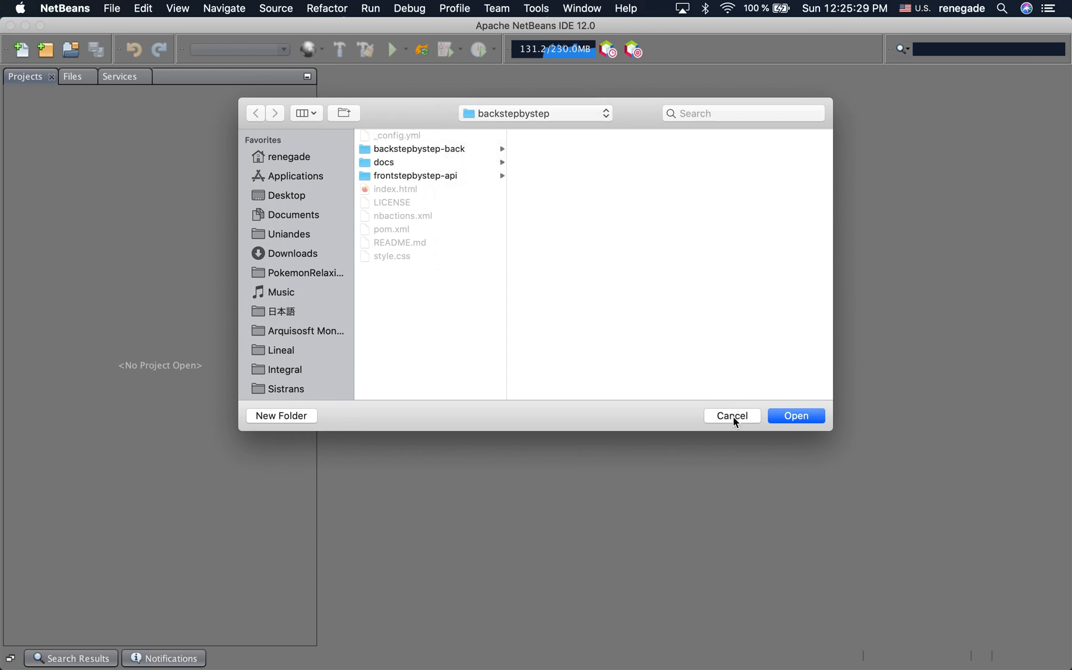
{"action": "left_click", "coordinate": [734, 416]}
{"action": "left_click", "coordinate": [501, 10]}
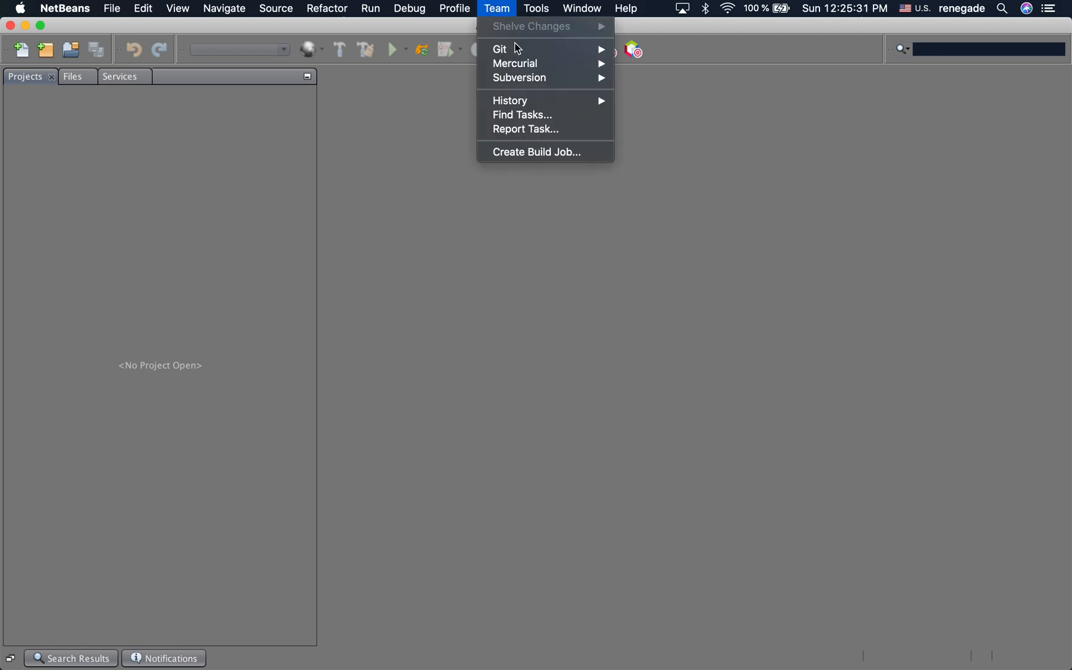
{"action": "mouse_move", "coordinate": [515, 46]}
{"action": "left_click", "coordinate": [646, 51]}
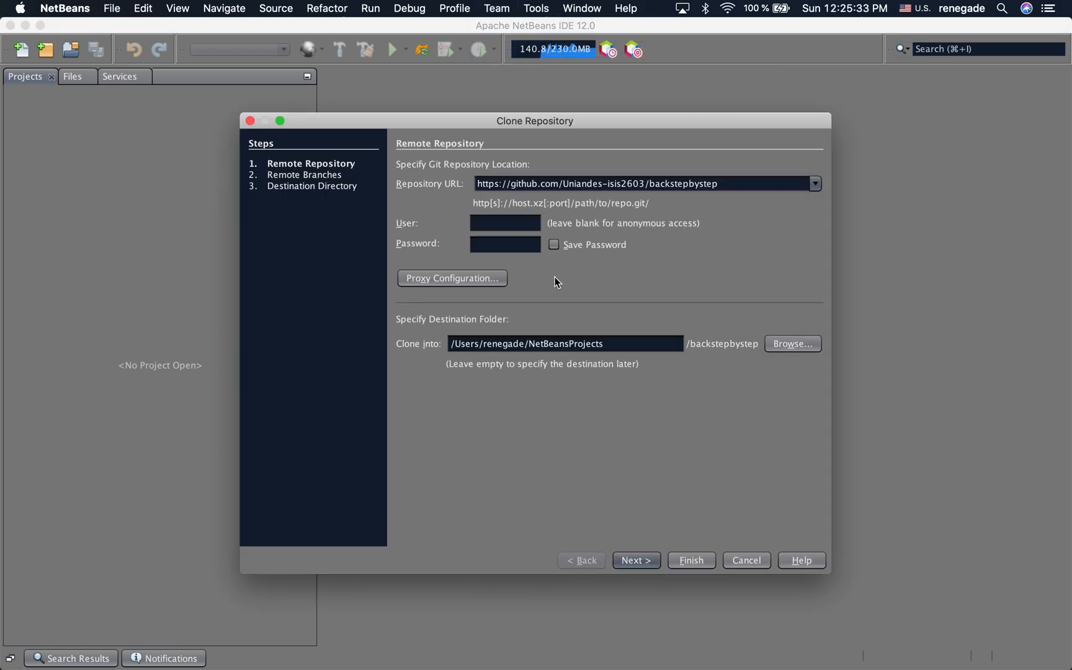
{"action": "left_click", "coordinate": [730, 184]}
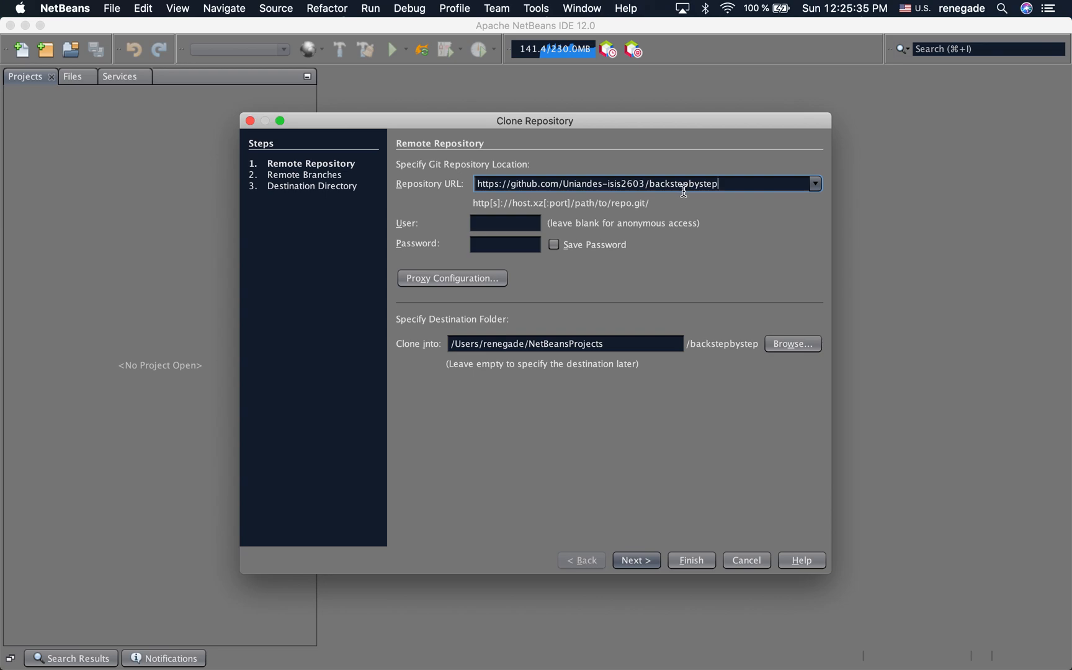
{"action": "left_click_drag", "start_coordinate": [528, 343], "coordinate": [633, 338]}
{"action": "left_click", "coordinate": [640, 339]}
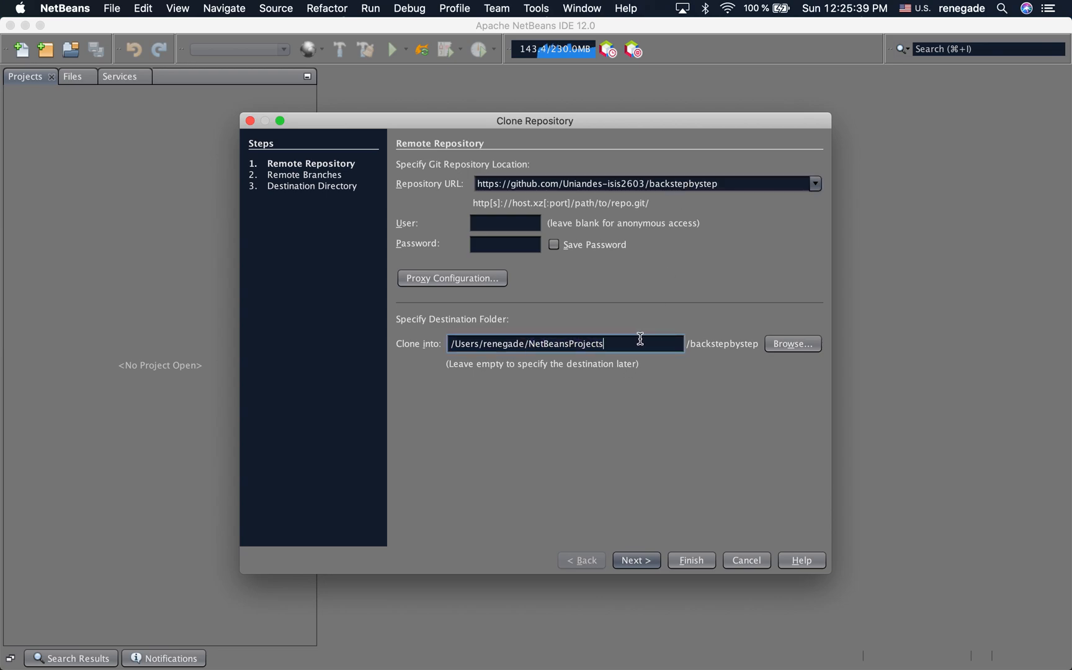
{"action": "left_click", "coordinate": [639, 562]}
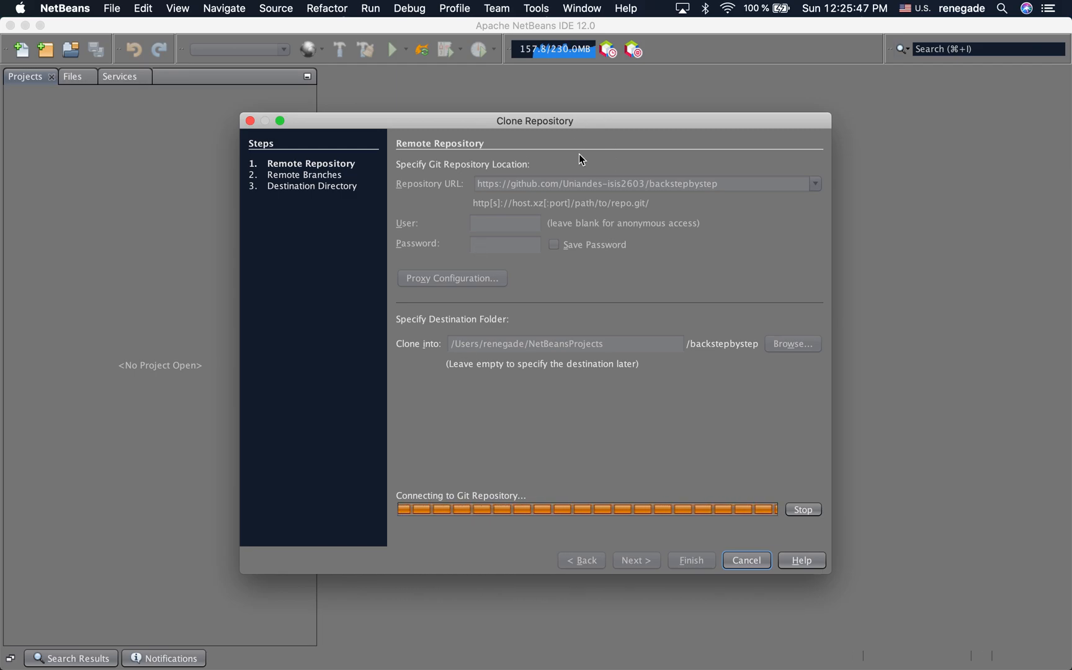
Switch to the terminal and list the home folder with ls to locate the existing backstepbystep folder
{"action": "key", "text": "super+Tab"}
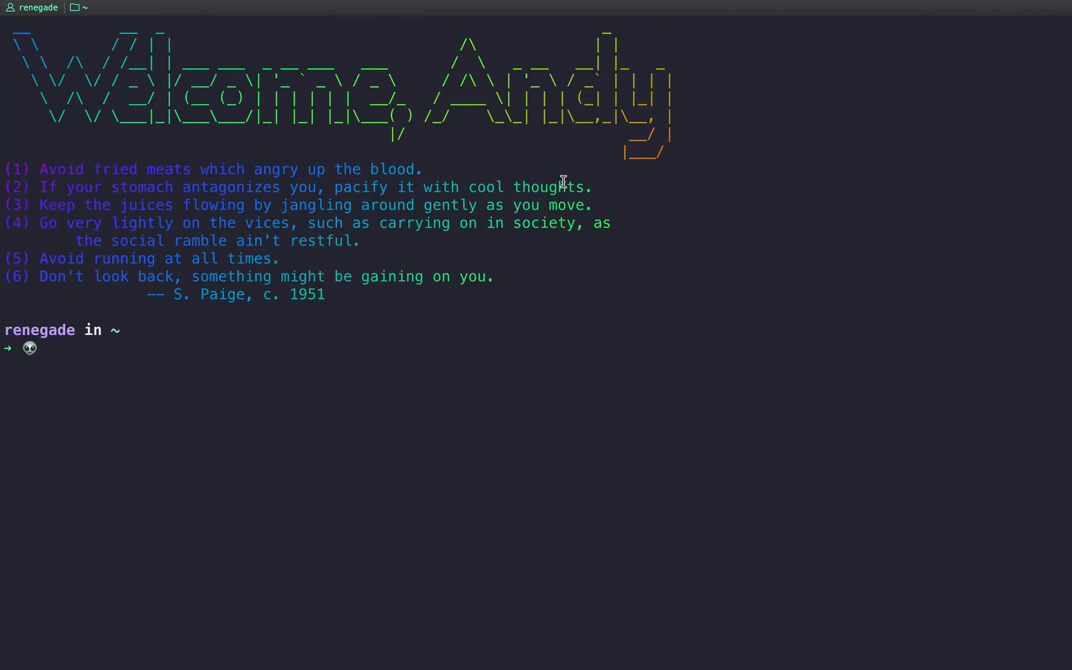
{"action": "type", "text": "ls"}
{"action": "key", "text": "Return"}
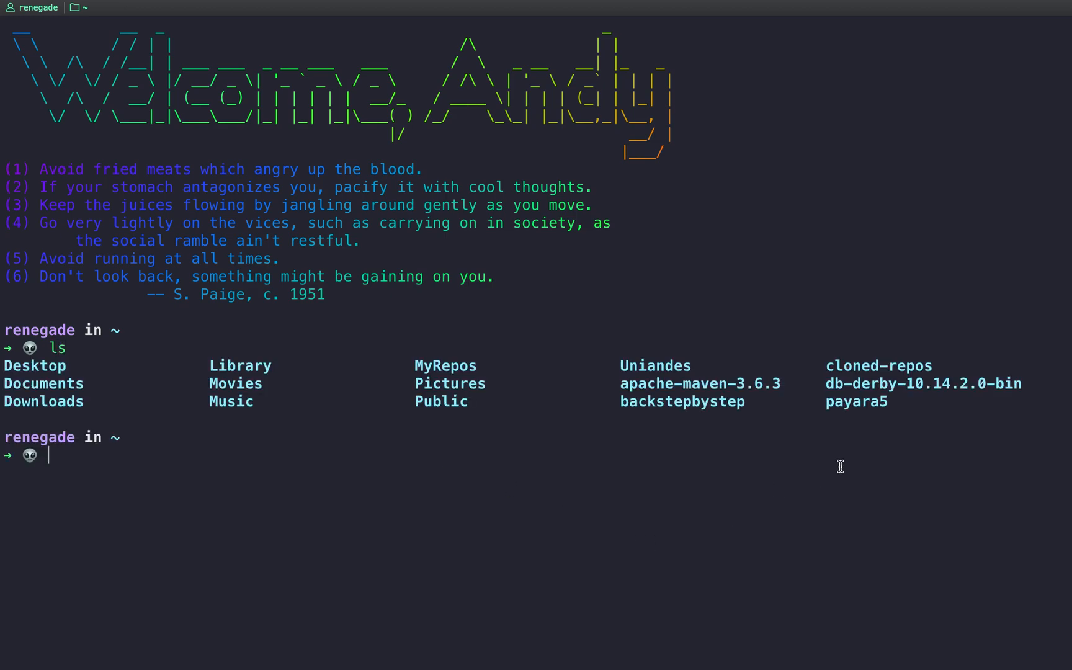
{"action": "left_click_drag", "start_coordinate": [622, 402], "coordinate": [746, 402]}
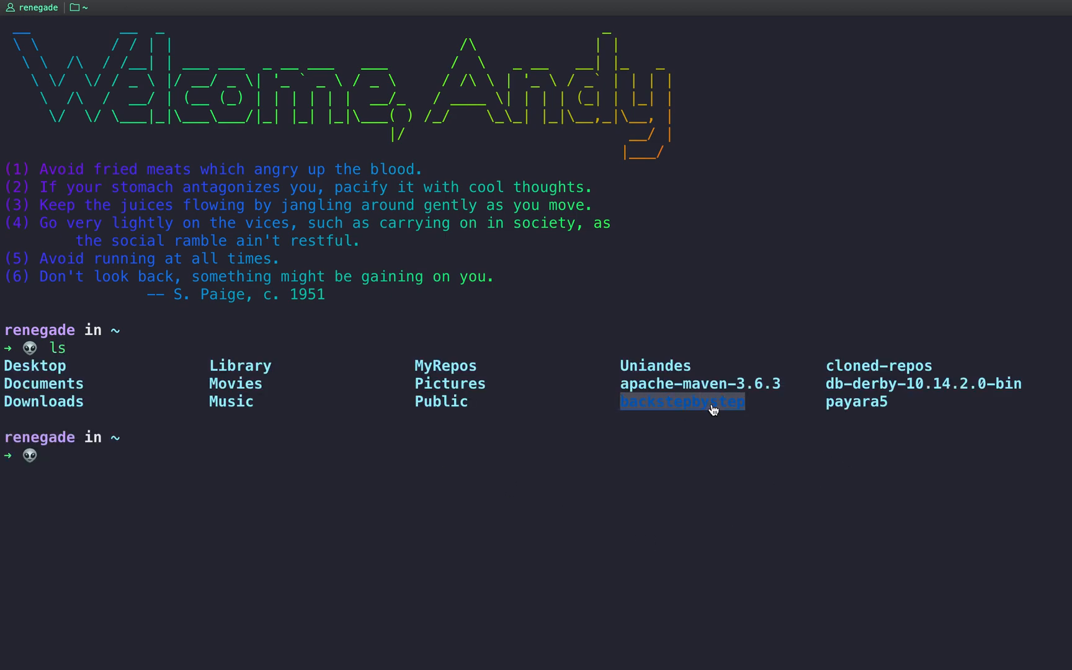
Switch back to NetBeans and clone the master branch as backstepbystep into NetBeansProjects, scanning for NetBeans projects after the clone
{"action": "key", "text": "super+Tab"}
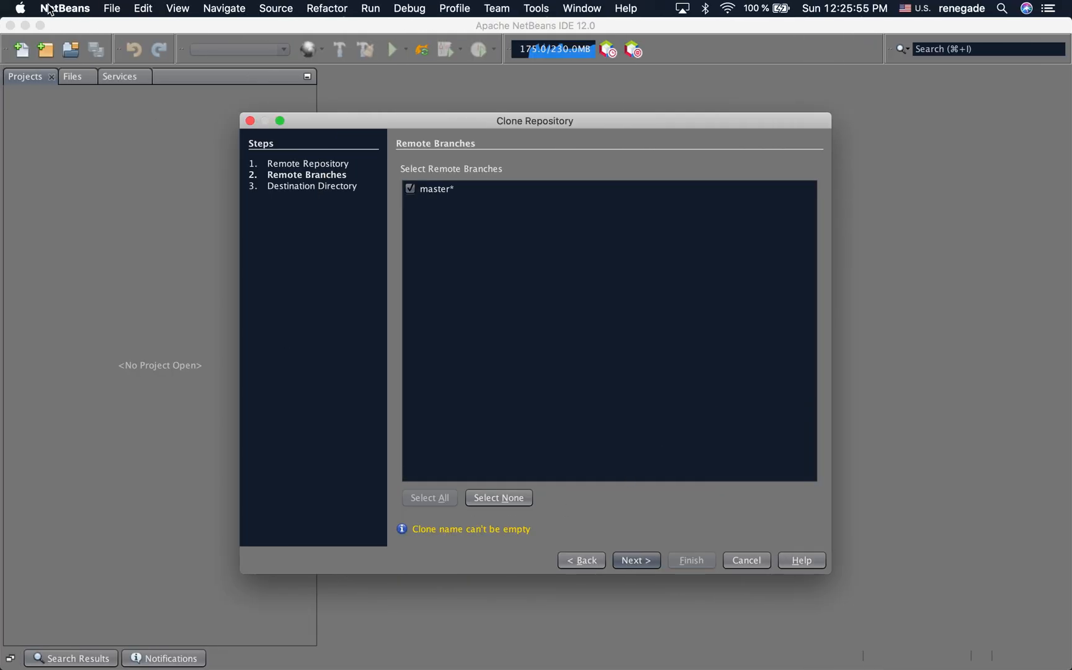
{"action": "left_click", "coordinate": [637, 559]}
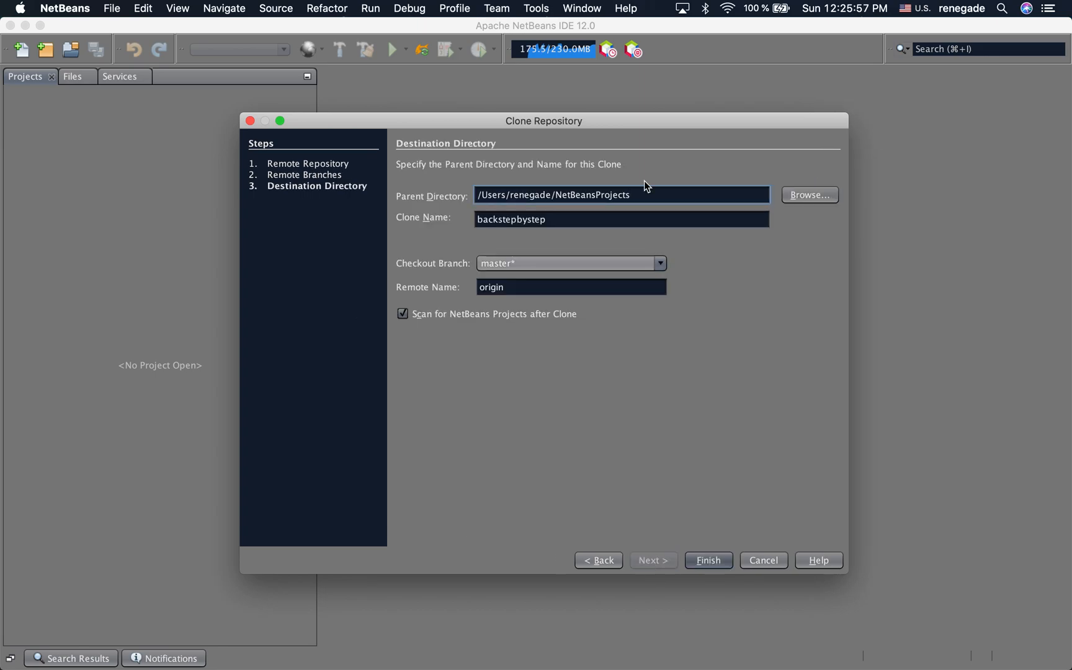
{"action": "left_click", "coordinate": [712, 568]}
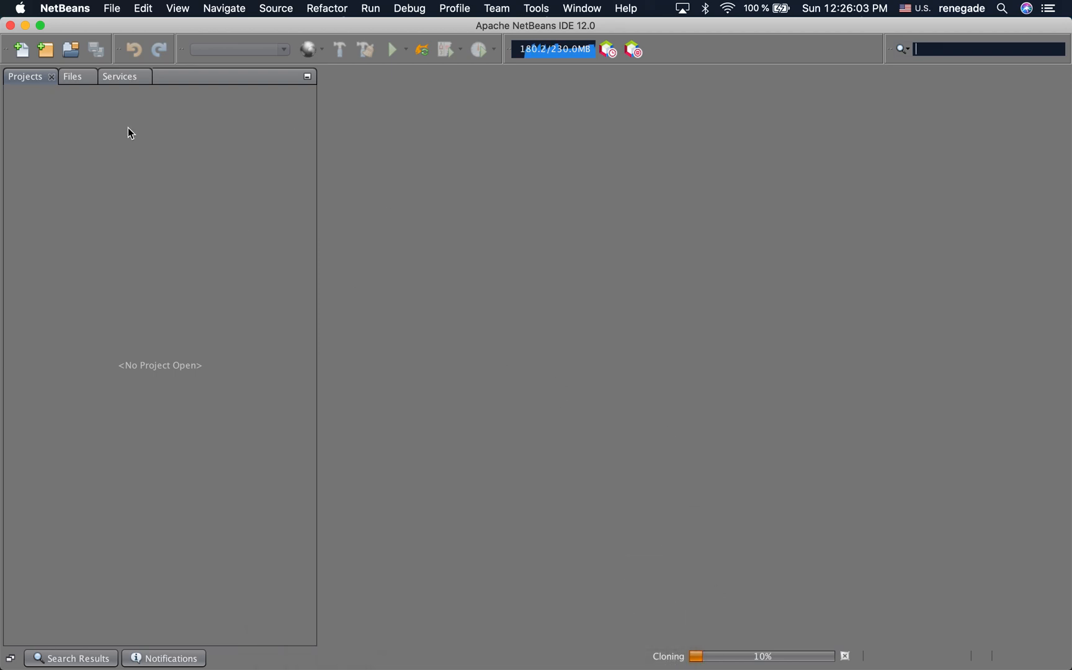
Make the IDE window full screen and look over the Files and Services views before returning to Projects
{"action": "left_click", "coordinate": [40, 25]}
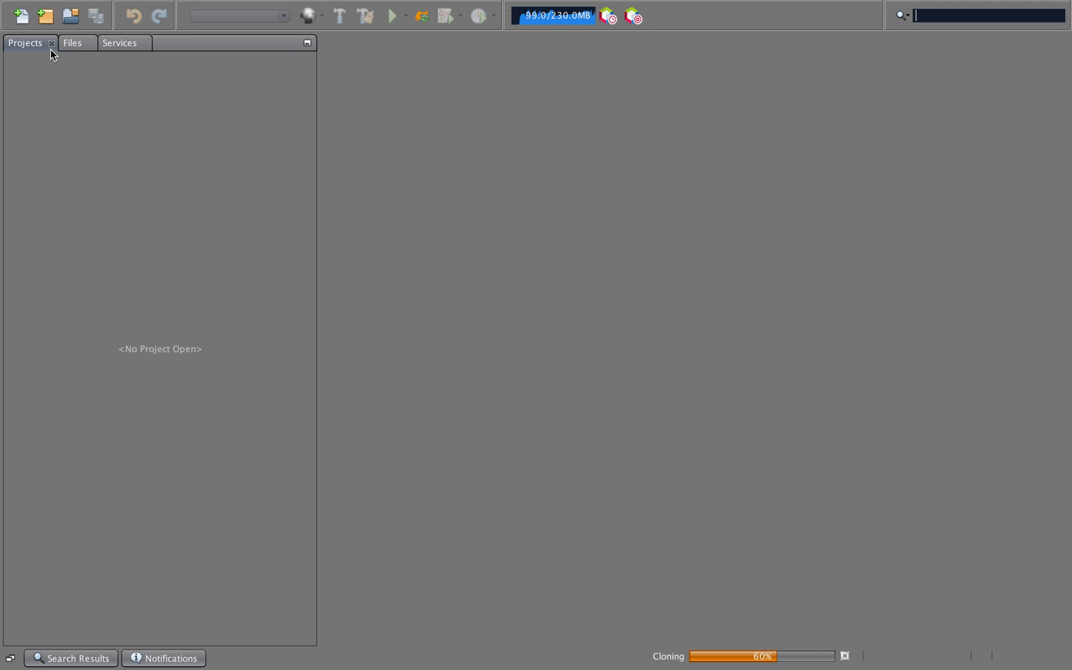
{"action": "left_click", "coordinate": [83, 49]}
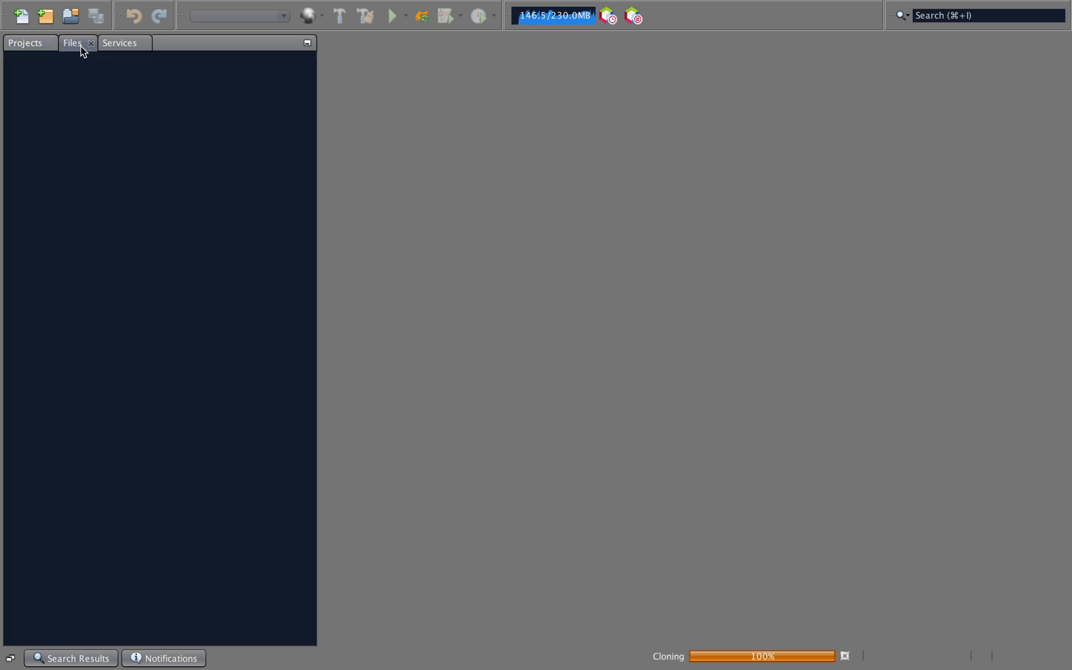
{"action": "left_click", "coordinate": [124, 51]}
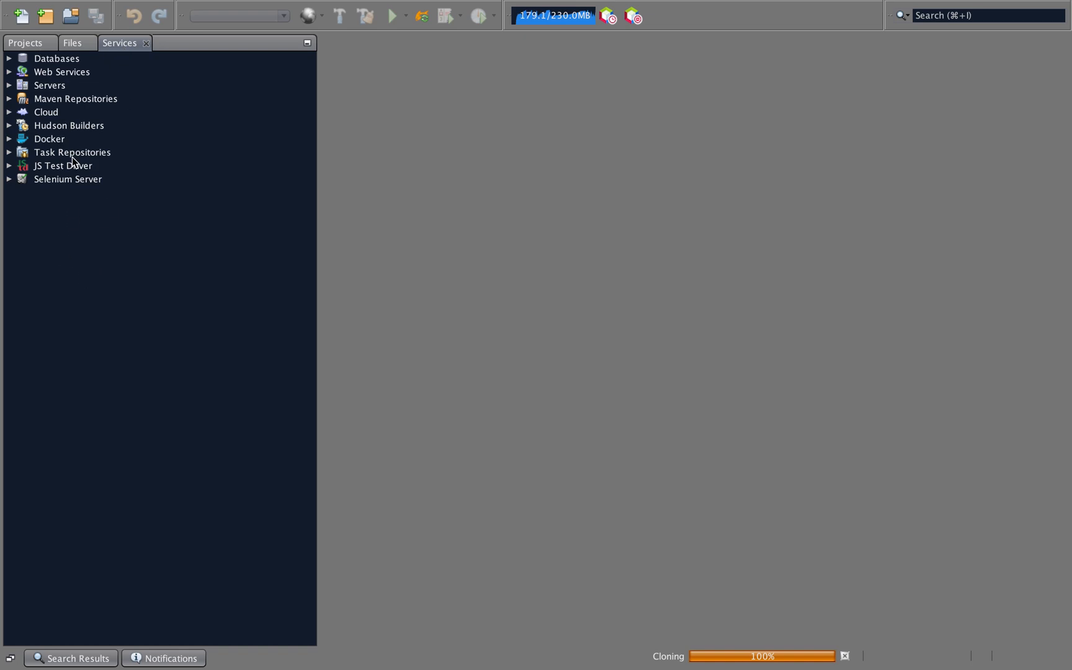
{"action": "left_click", "coordinate": [59, 89]}
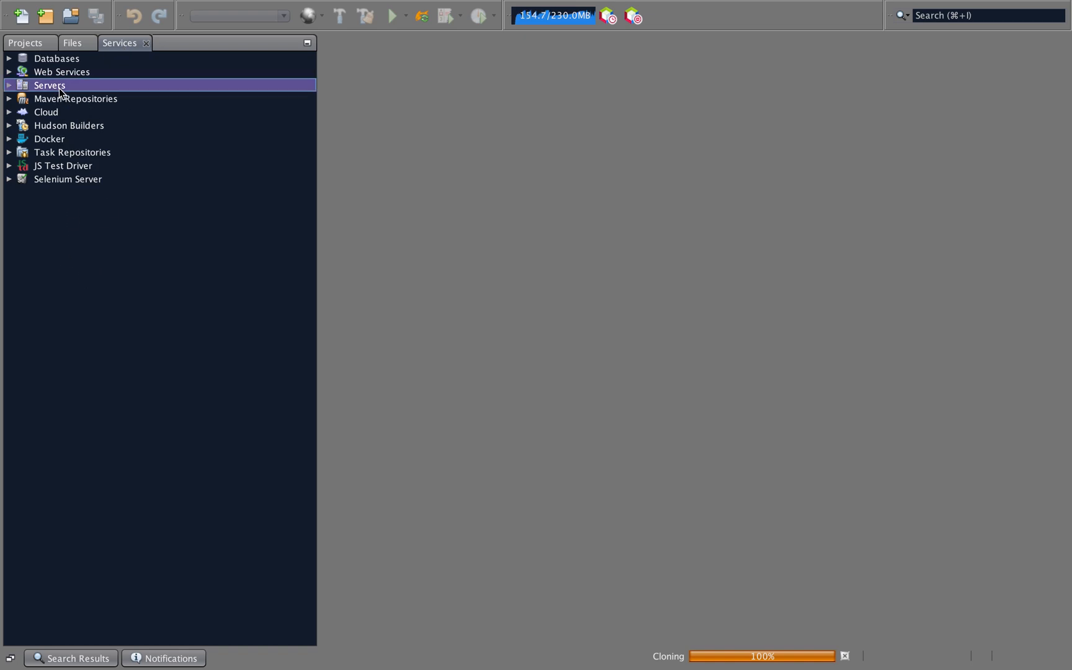
{"action": "left_click", "coordinate": [55, 59]}
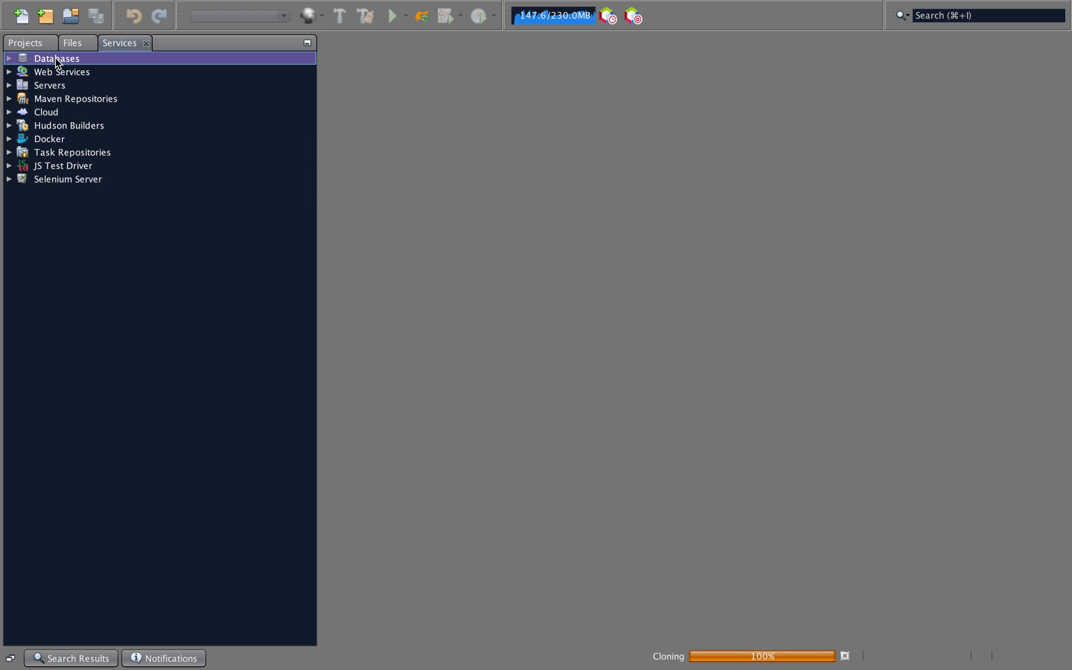
{"action": "left_click", "coordinate": [33, 43]}
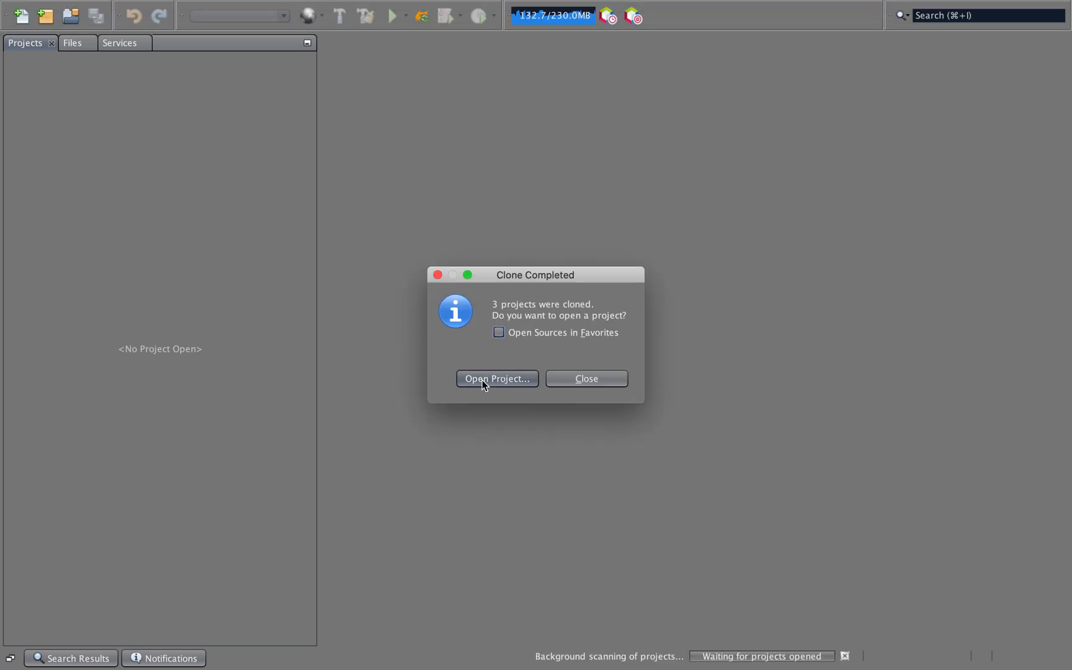
Open the cloned projects backstepbystep, frontstepbystep-api and backstepbystep-back together, and show the details of the running background tasks
{"action": "left_click", "coordinate": [483, 381]}
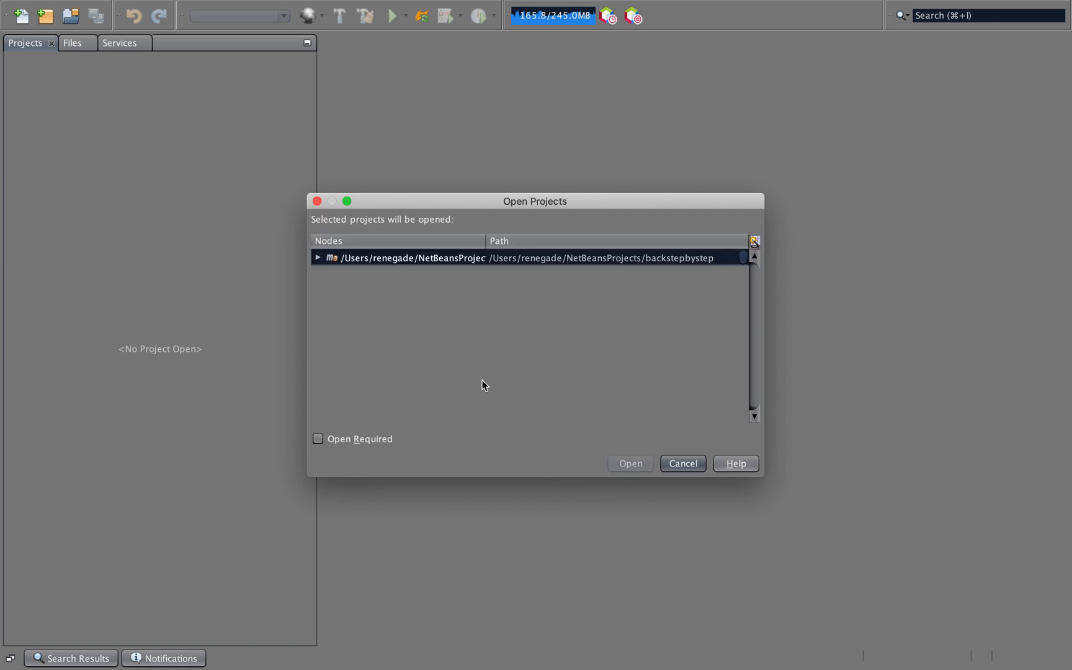
{"action": "left_click", "coordinate": [318, 258]}
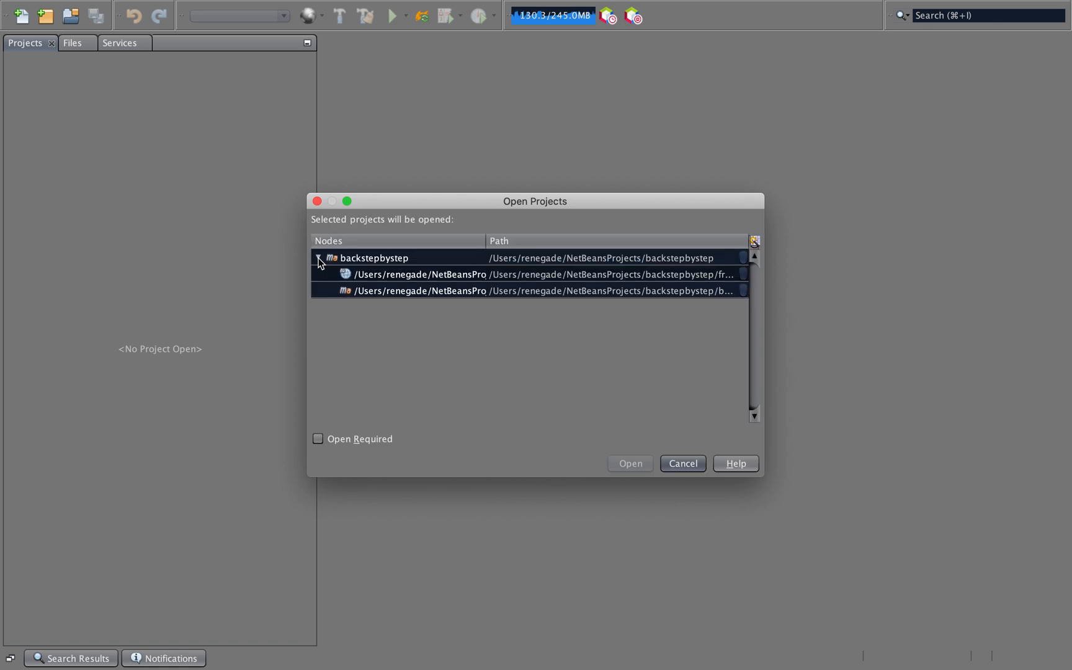
{"action": "left_click", "coordinate": [377, 263]}
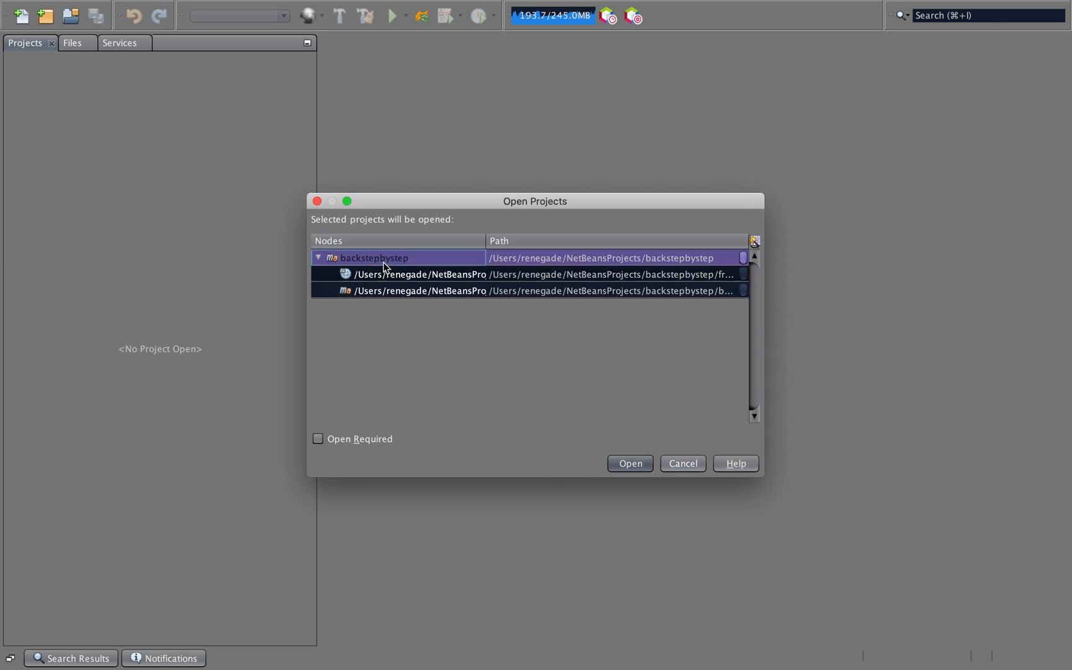
{"action": "left_click", "coordinate": [393, 274], "text": "shift"}
{"action": "left_click", "coordinate": [389, 292], "text": "shift"}
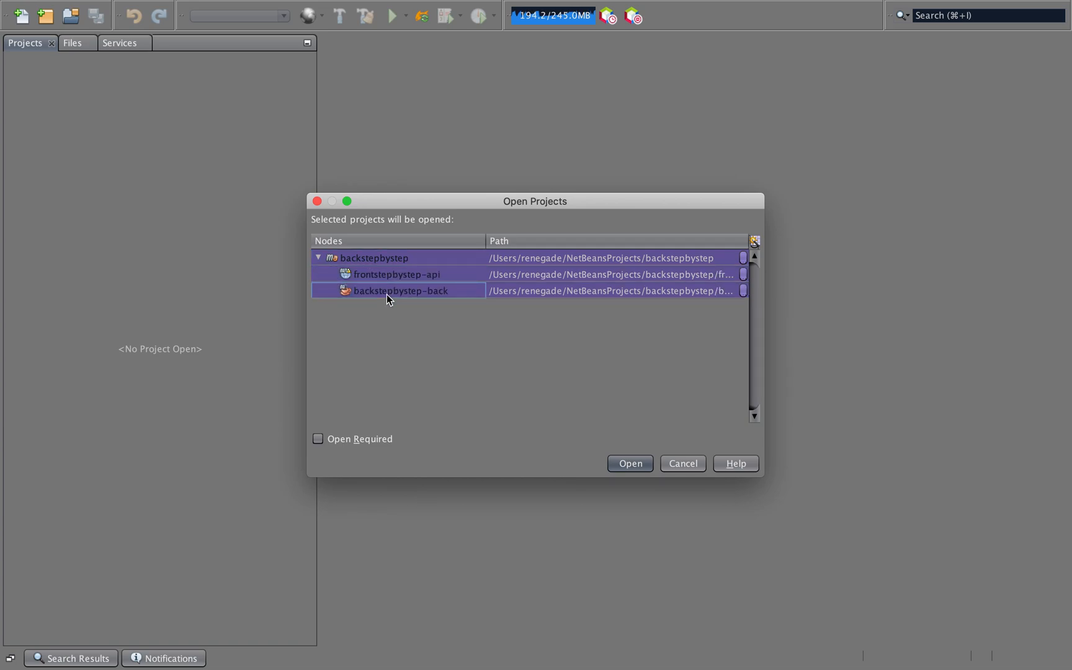
{"action": "left_click", "coordinate": [628, 464]}
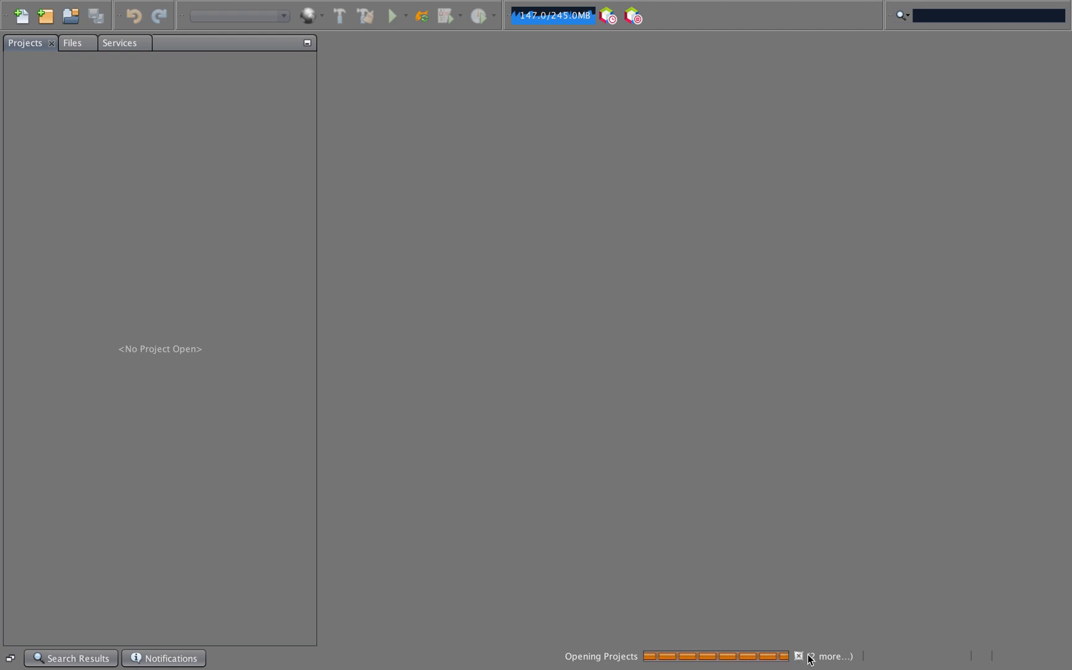
{"action": "left_click", "coordinate": [830, 656]}
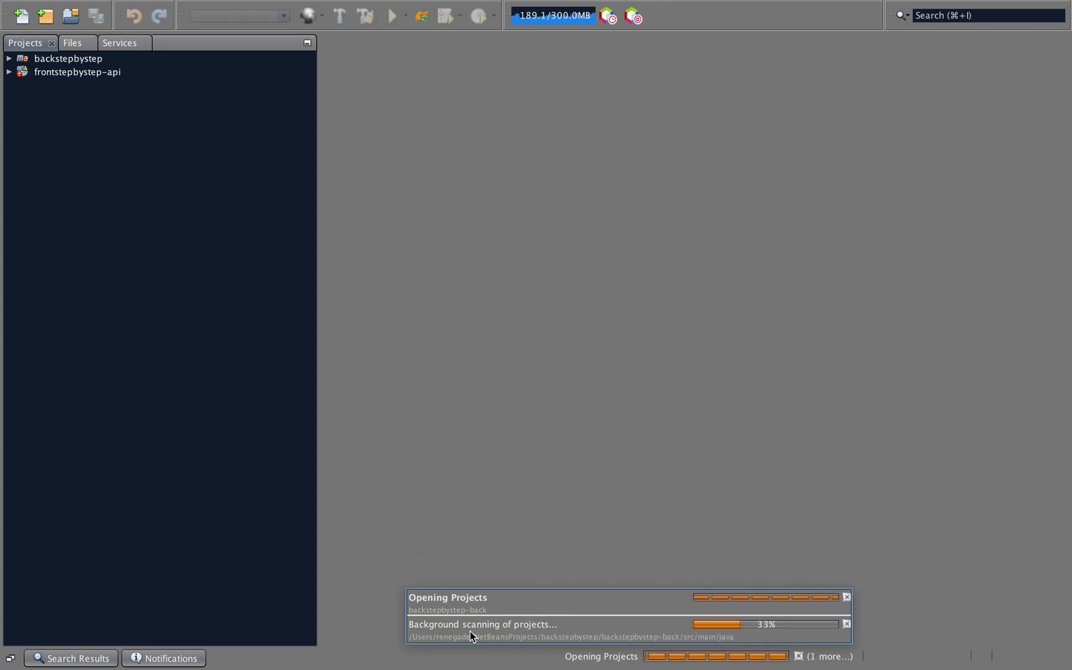
Expand the modules of the backstepbystep project and close the Java files open in the editor
{"action": "left_click", "coordinate": [9, 59]}
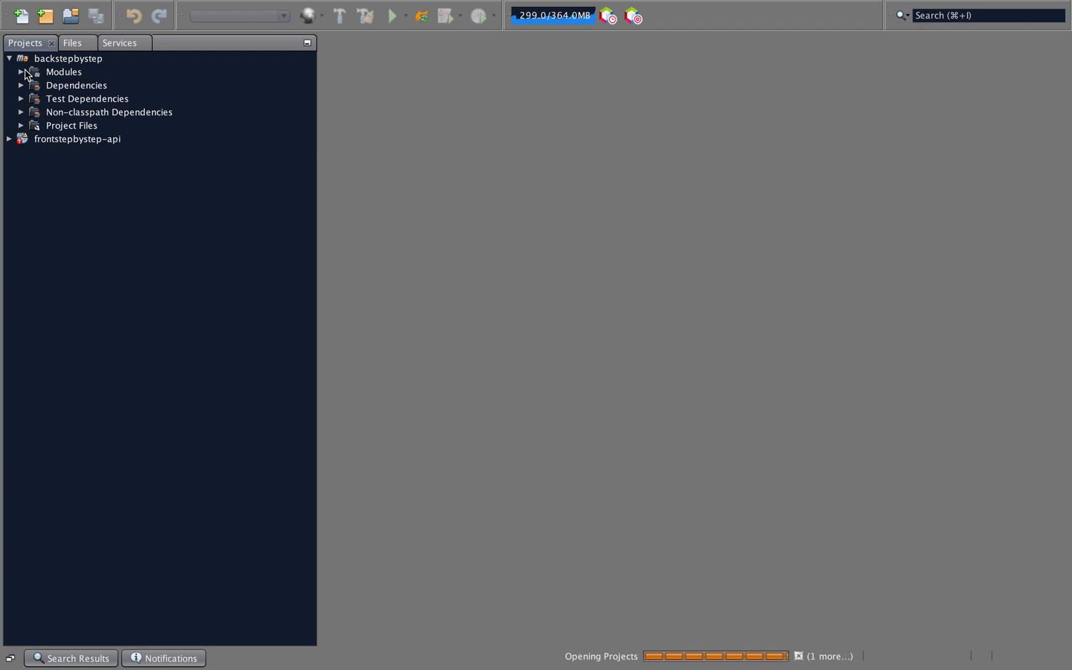
{"action": "left_click", "coordinate": [21, 72]}
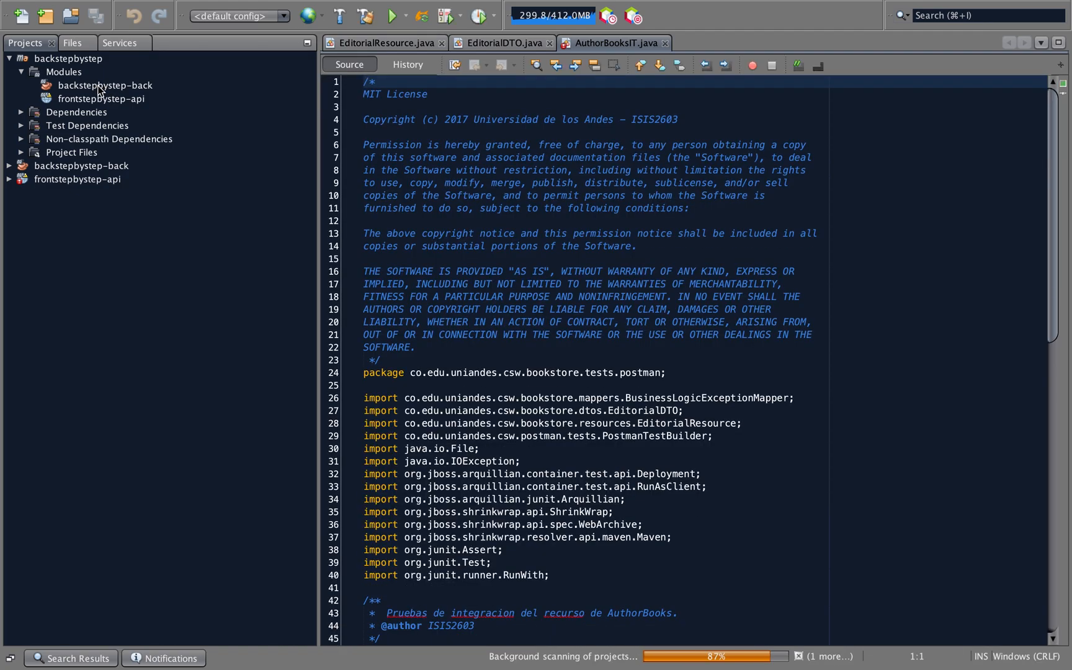
{"action": "left_click", "coordinate": [665, 43]}
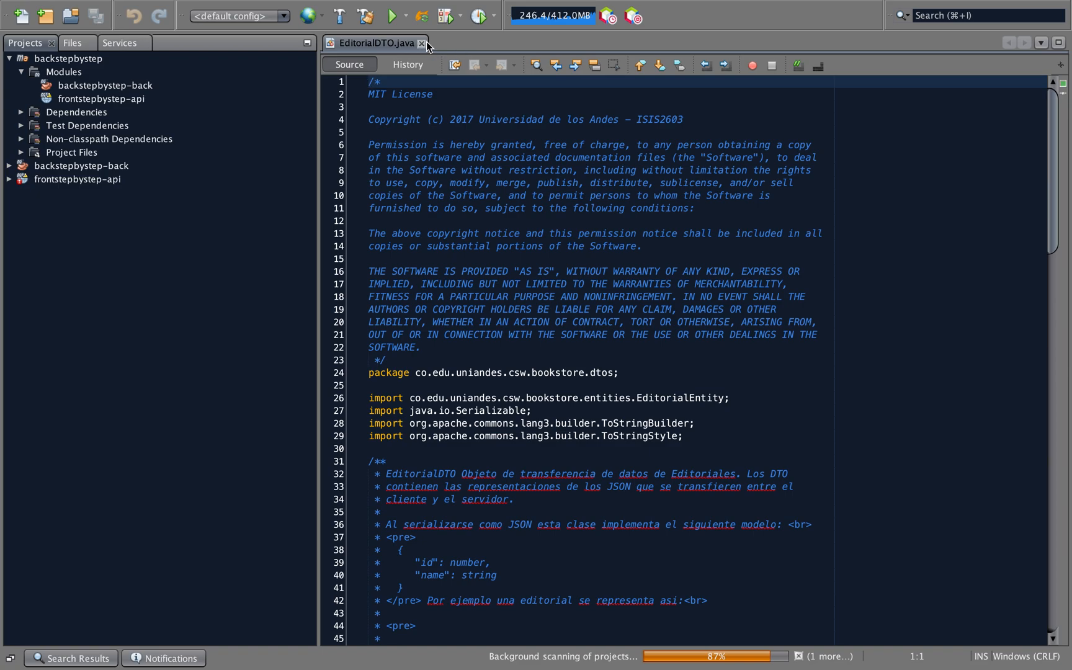
{"action": "left_click", "coordinate": [422, 42]}
Examine the contents of the backstepbystep-back and frontstepbystep-api modules, and collapse all three projects in the tree
{"action": "left_click", "coordinate": [84, 85]}
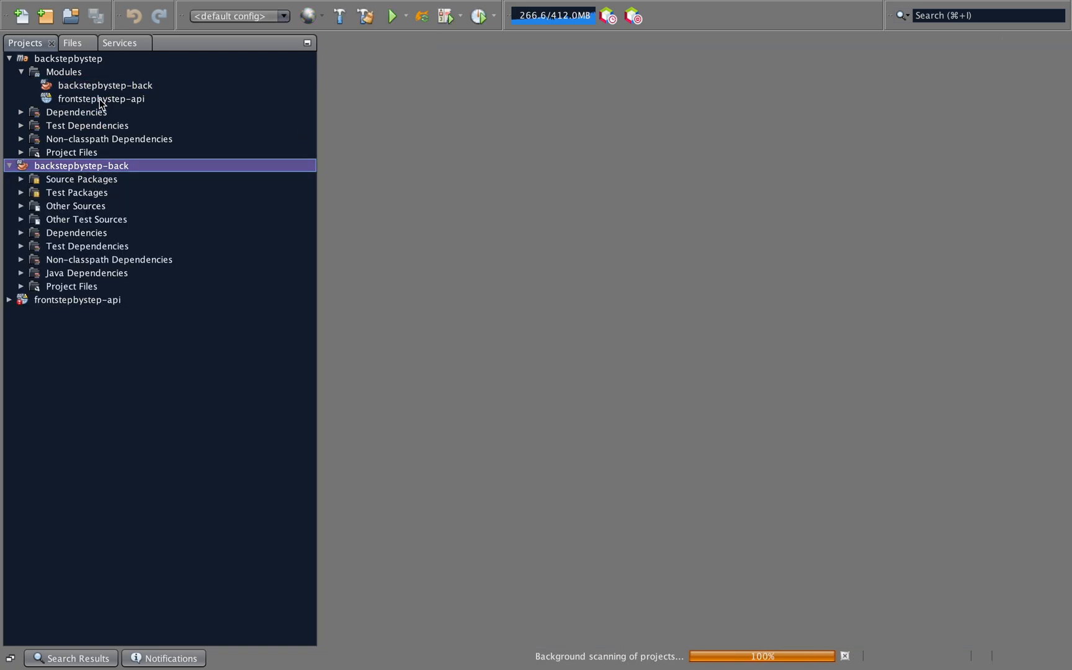
{"action": "left_click", "coordinate": [101, 100]}
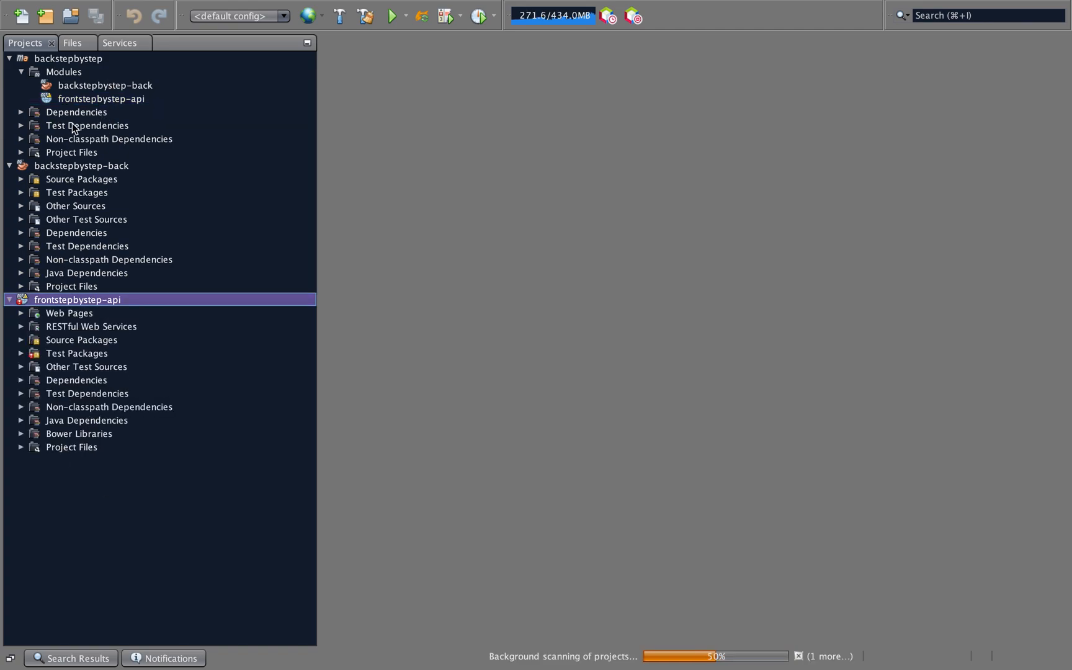
{"action": "left_click", "coordinate": [10, 300]}
{"action": "left_click", "coordinate": [10, 166]}
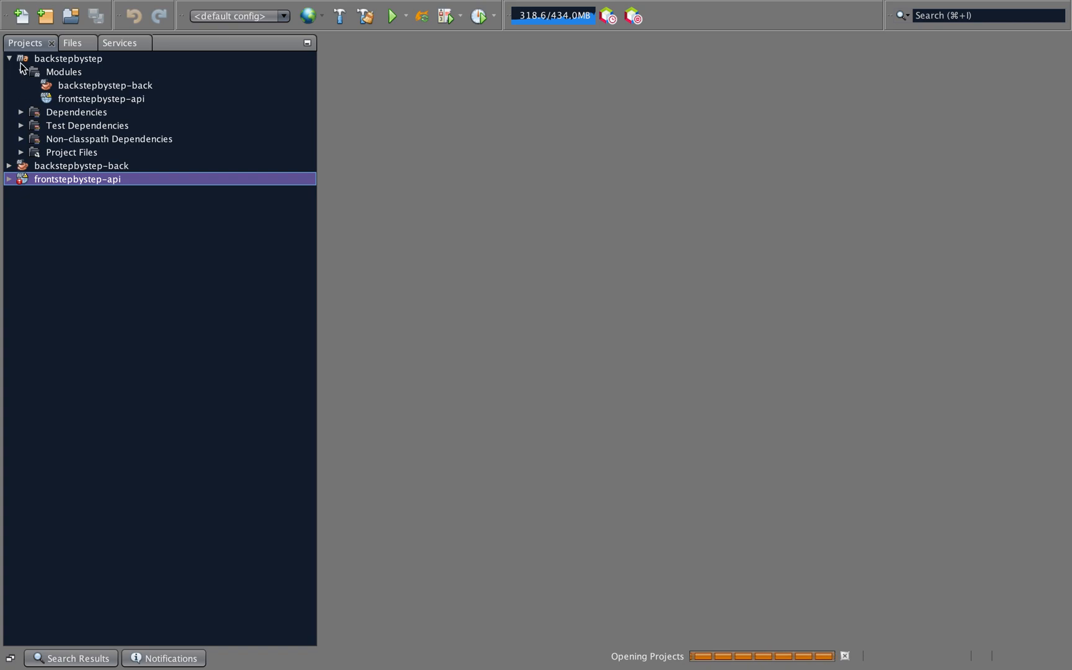
{"action": "left_click", "coordinate": [9, 59]}
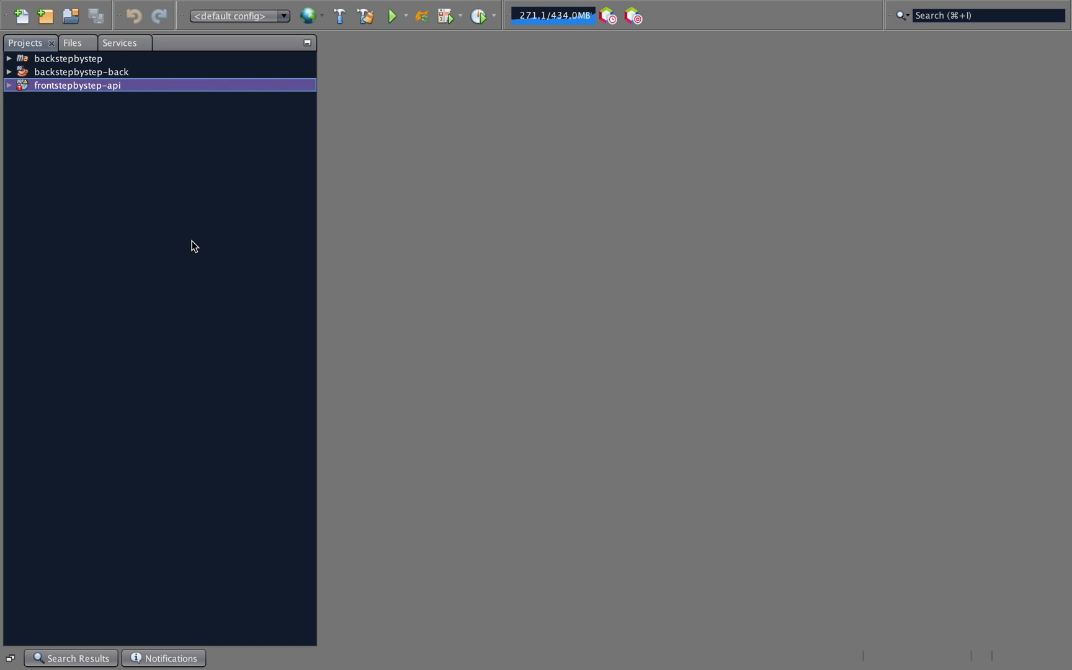
{"action": "left_click", "coordinate": [127, 43]}
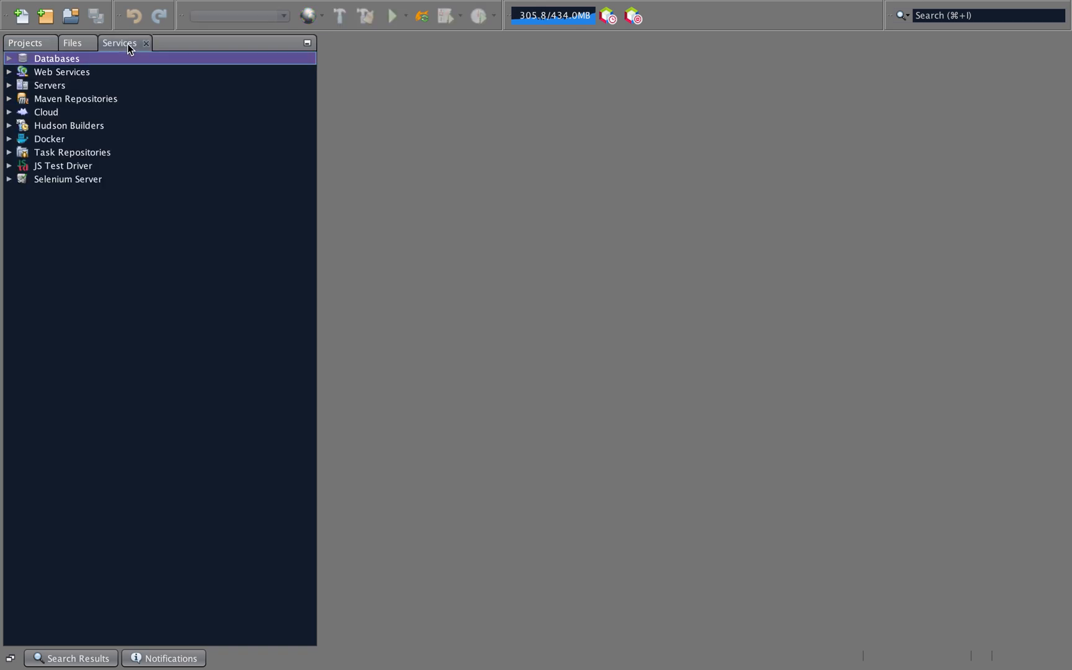
{"action": "right_click", "coordinate": [44, 87]}
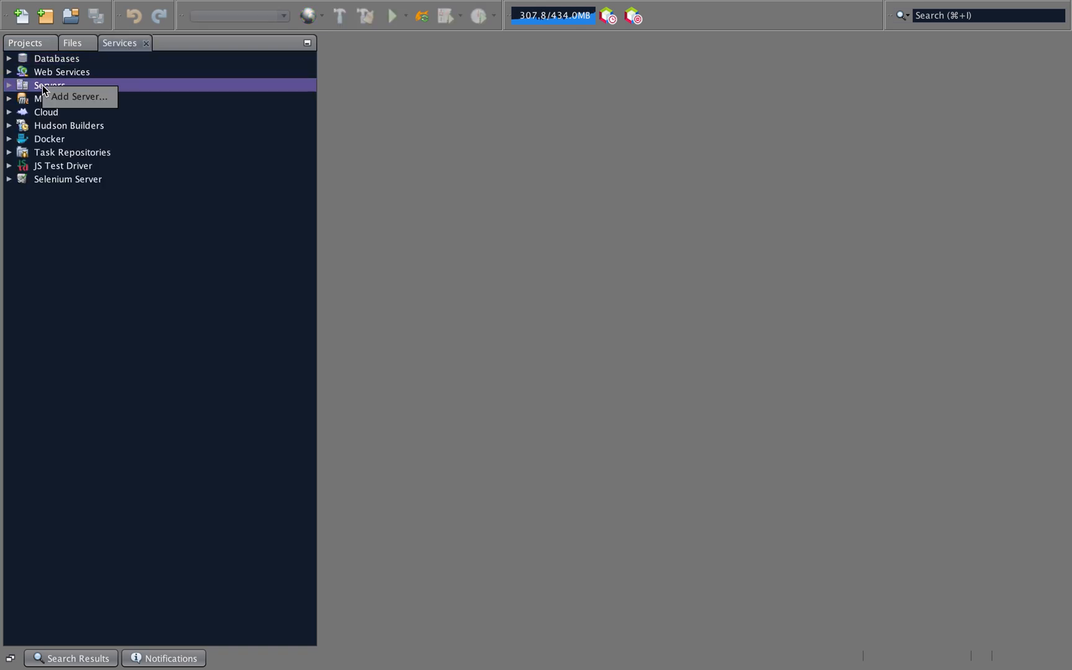
{"action": "left_click", "coordinate": [72, 98]}
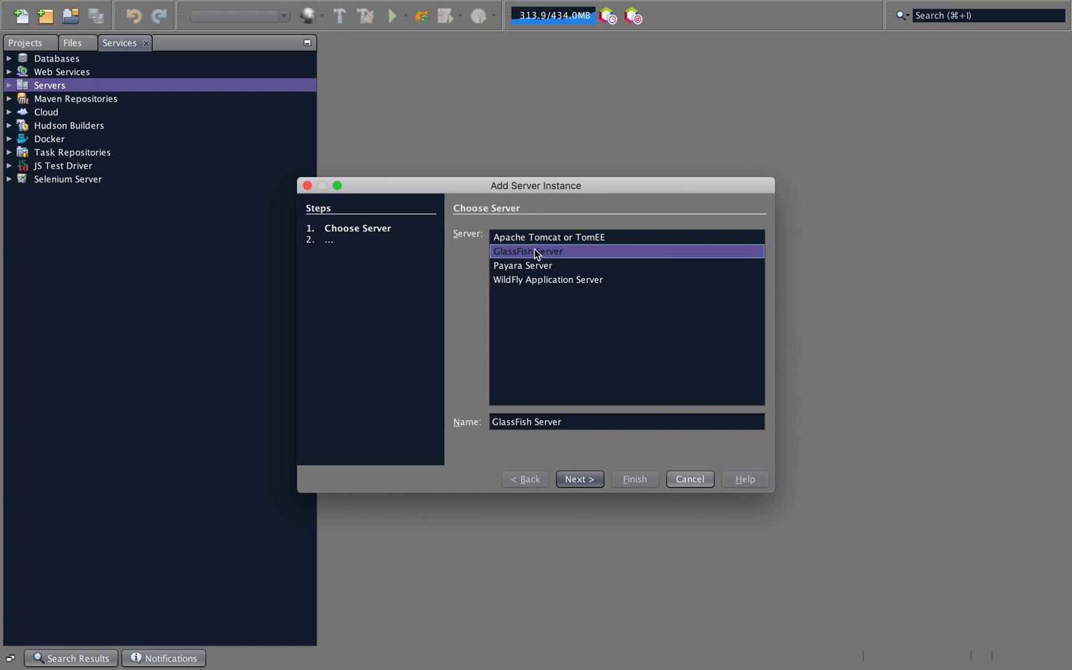
{"action": "left_click", "coordinate": [538, 267]}
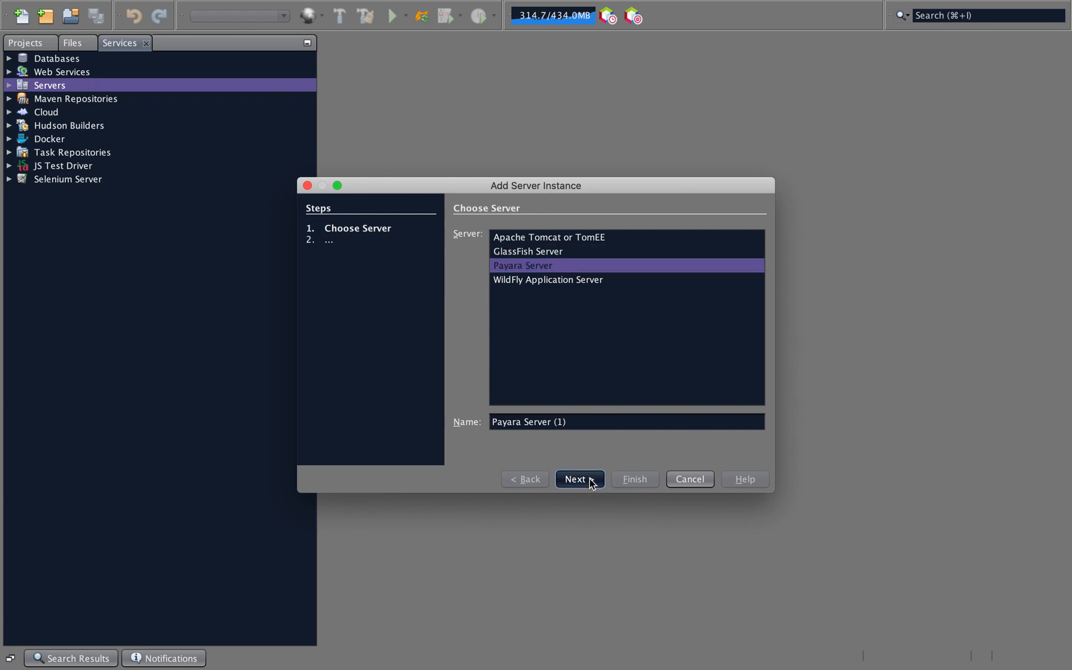
{"action": "left_click", "coordinate": [574, 424]}
{"action": "key", "text": "BackSpace"}
{"action": "key", "text": "BackSpace"}
{"action": "key", "text": "BackSpace"}
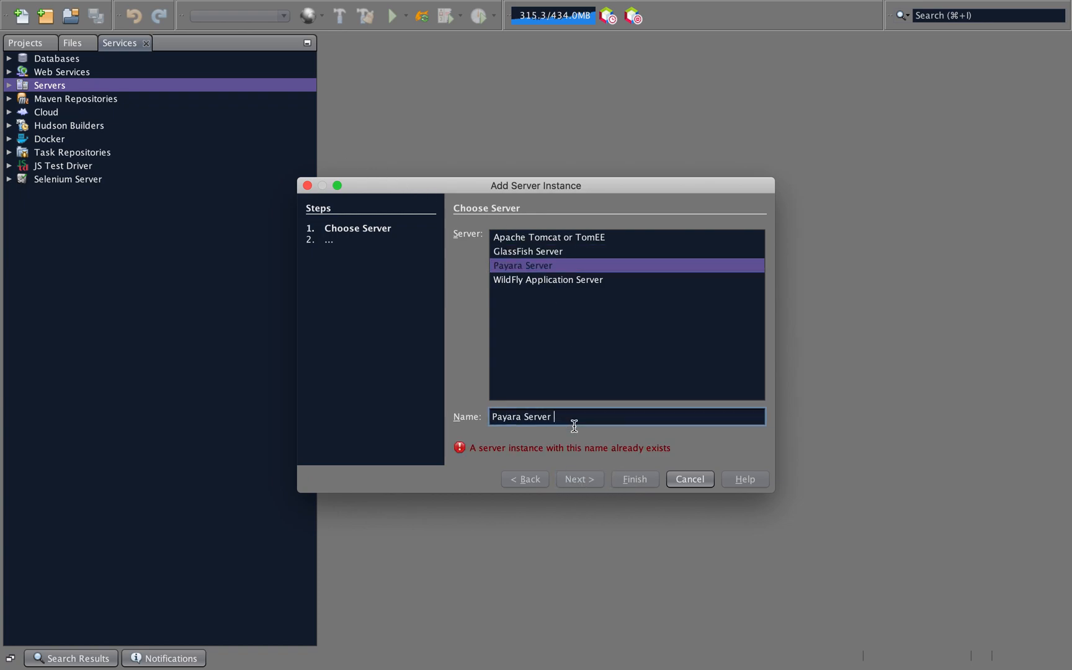
{"action": "left_click", "coordinate": [690, 479]}
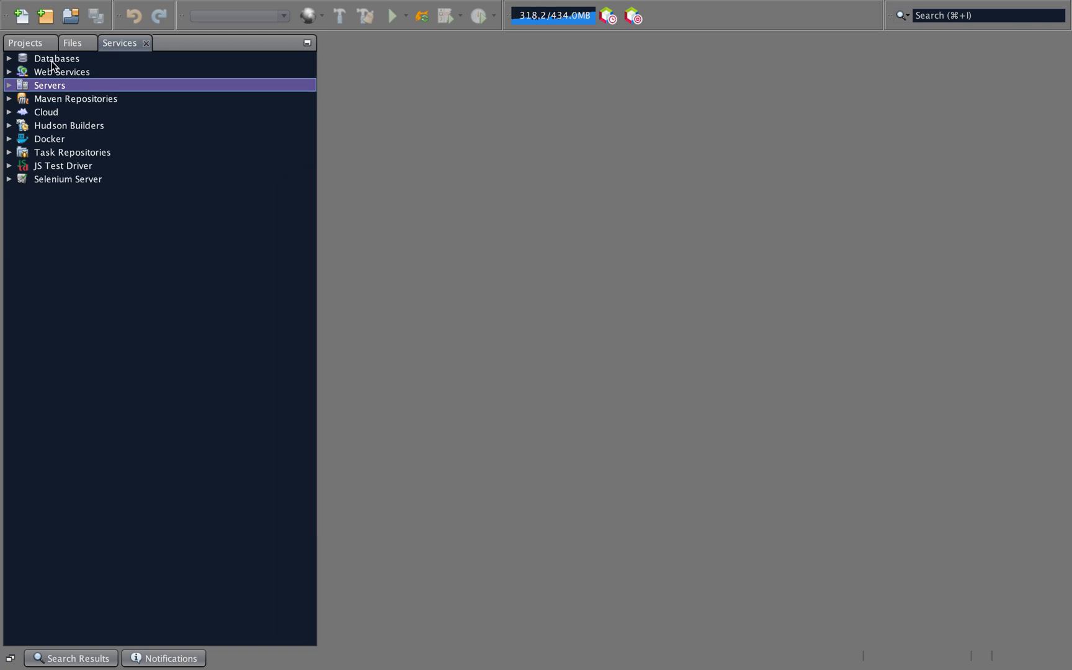
Remove the existing Payara Server instance from the registered servers in Services
{"action": "left_click", "coordinate": [9, 85]}
{"action": "right_click", "coordinate": [53, 100]}
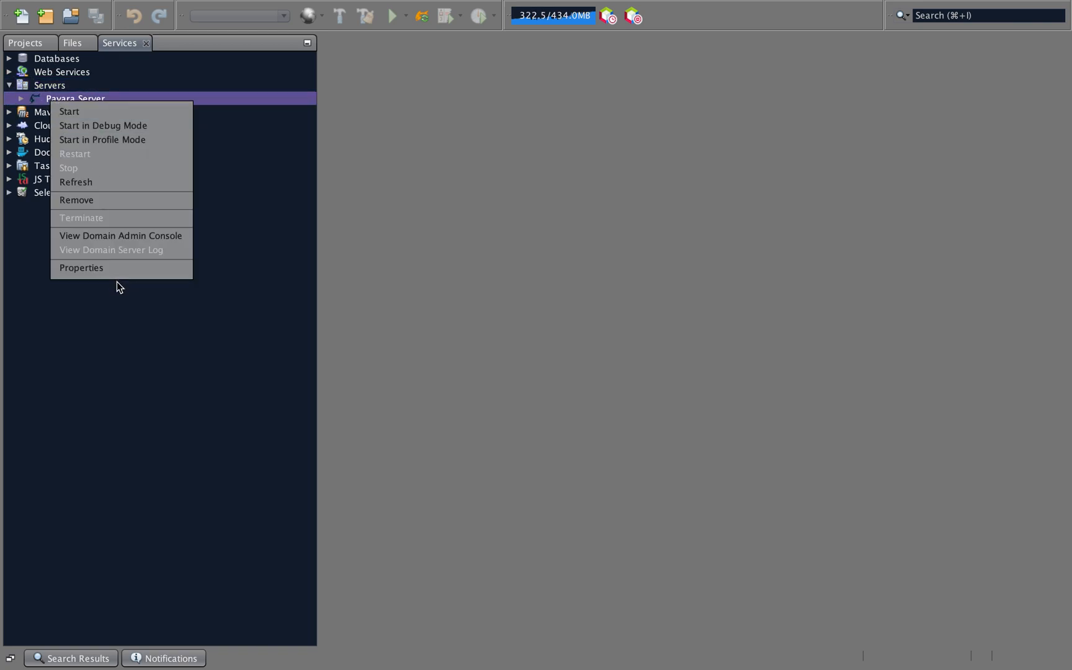
{"action": "left_click", "coordinate": [87, 202]}
{"action": "left_click", "coordinate": [615, 377]}
Start adding a Payara Server instance and choose the payara5 folder in the home directory as its installation location
{"action": "right_click", "coordinate": [49, 85]}
{"action": "left_click", "coordinate": [62, 99]}
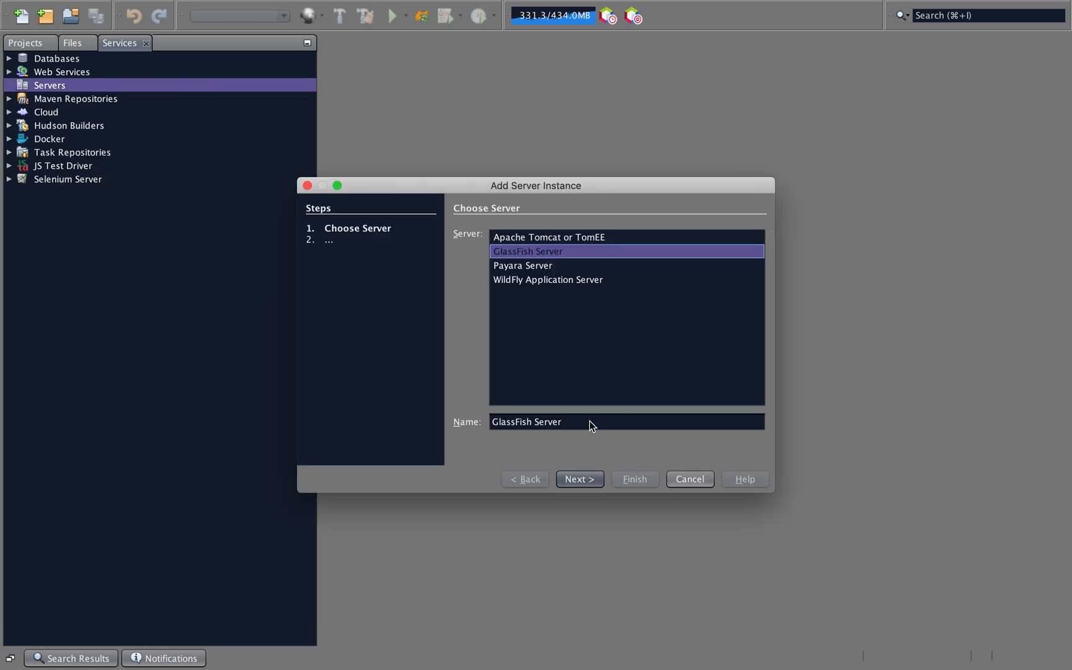
{"action": "left_click", "coordinate": [508, 267]}
{"action": "left_click", "coordinate": [579, 479]}
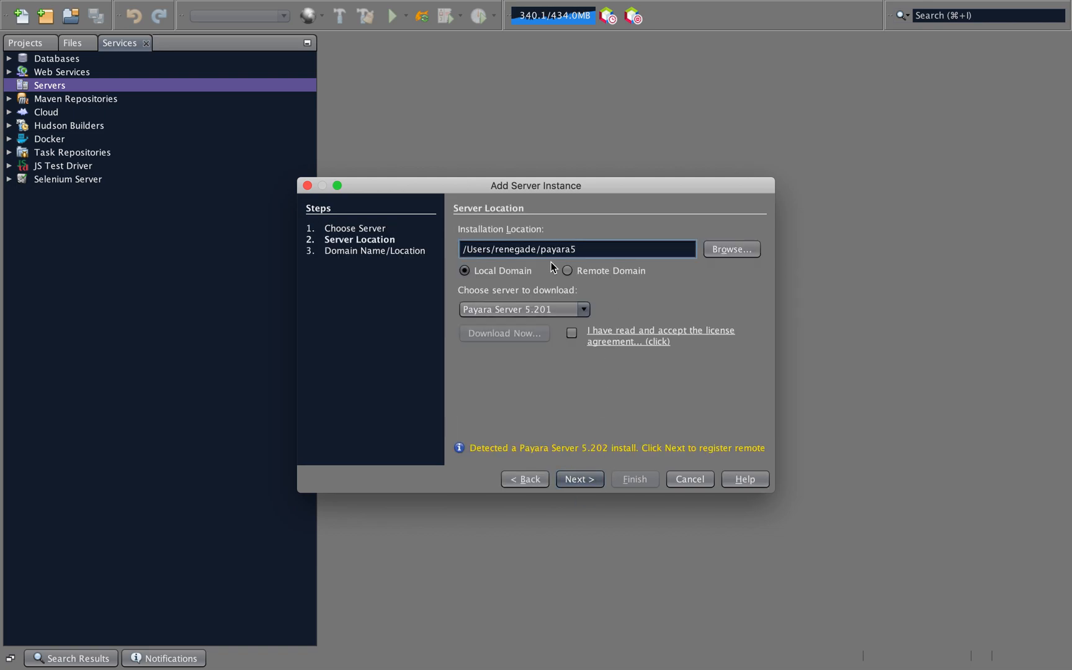
{"action": "left_click", "coordinate": [729, 248]}
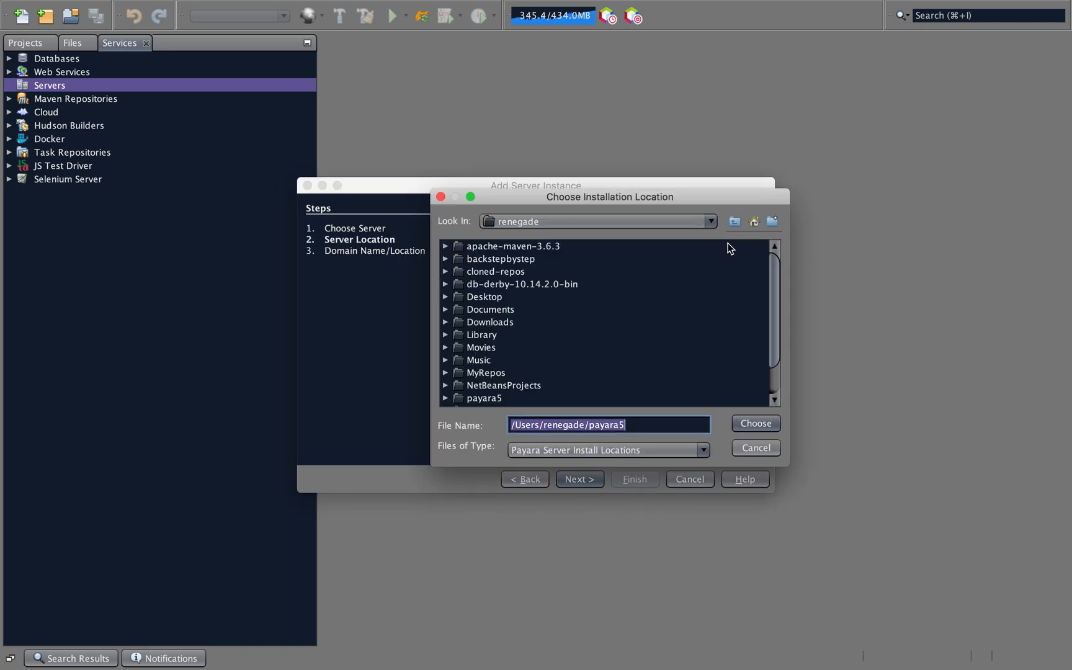
{"action": "scroll", "coordinate": [479, 373], "scroll_direction": "down", "scroll_amount": 2}
{"action": "left_click", "coordinate": [491, 364]}
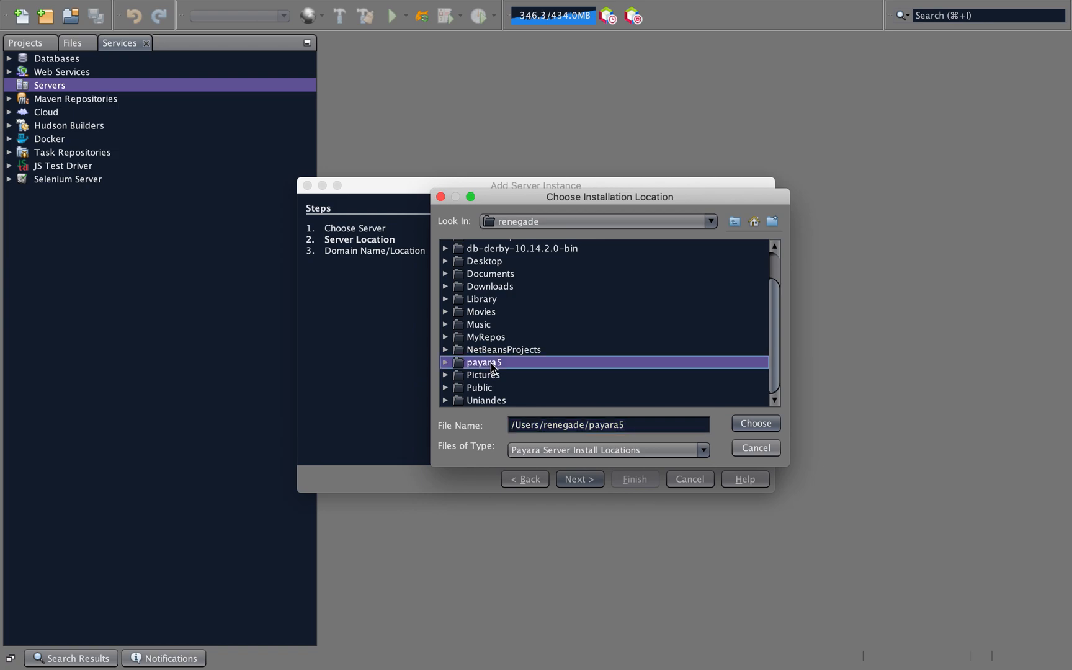
{"action": "left_click", "coordinate": [744, 427]}
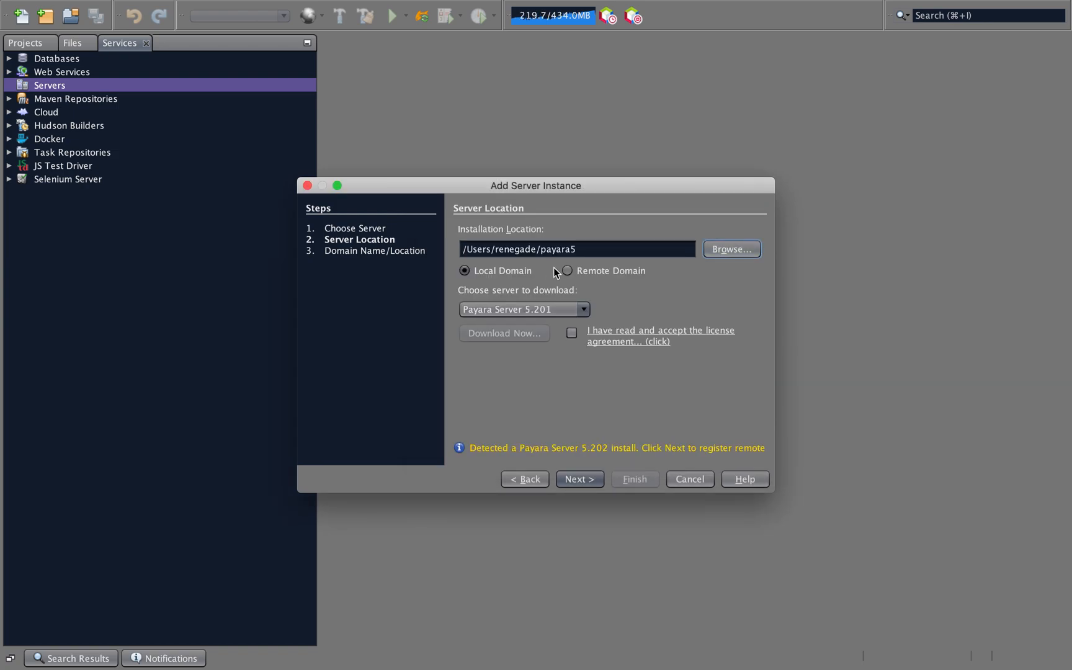
Accept the license agreement and finish registering the local Payara server with domain1 on localhost
{"action": "left_click", "coordinate": [572, 333]}
{"action": "left_click", "coordinate": [579, 479]}
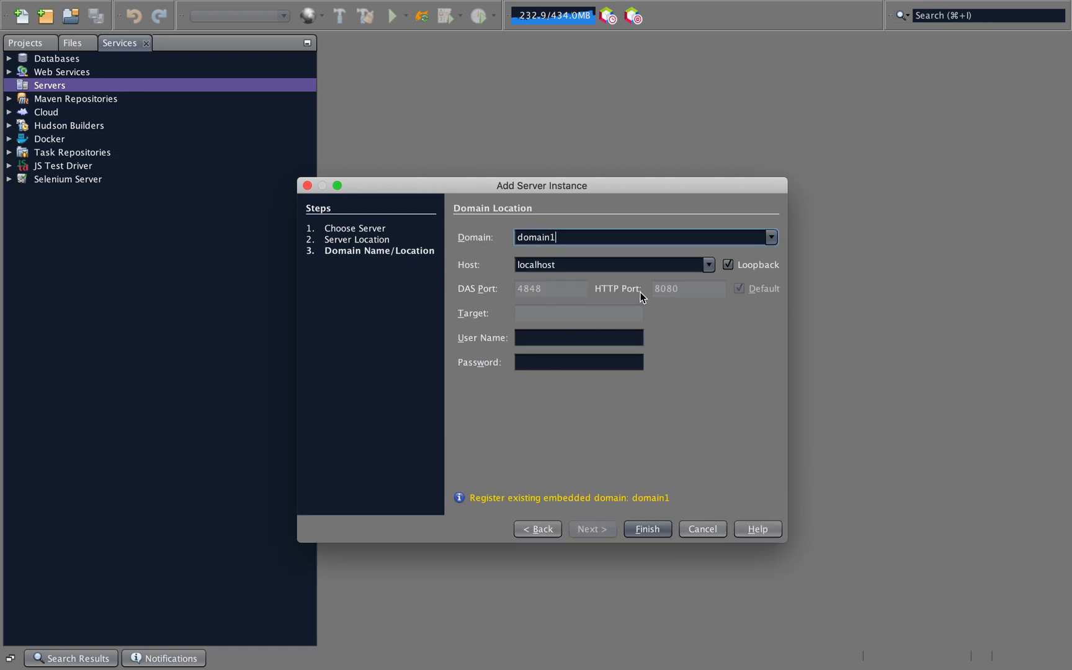
{"action": "left_click", "coordinate": [639, 533]}
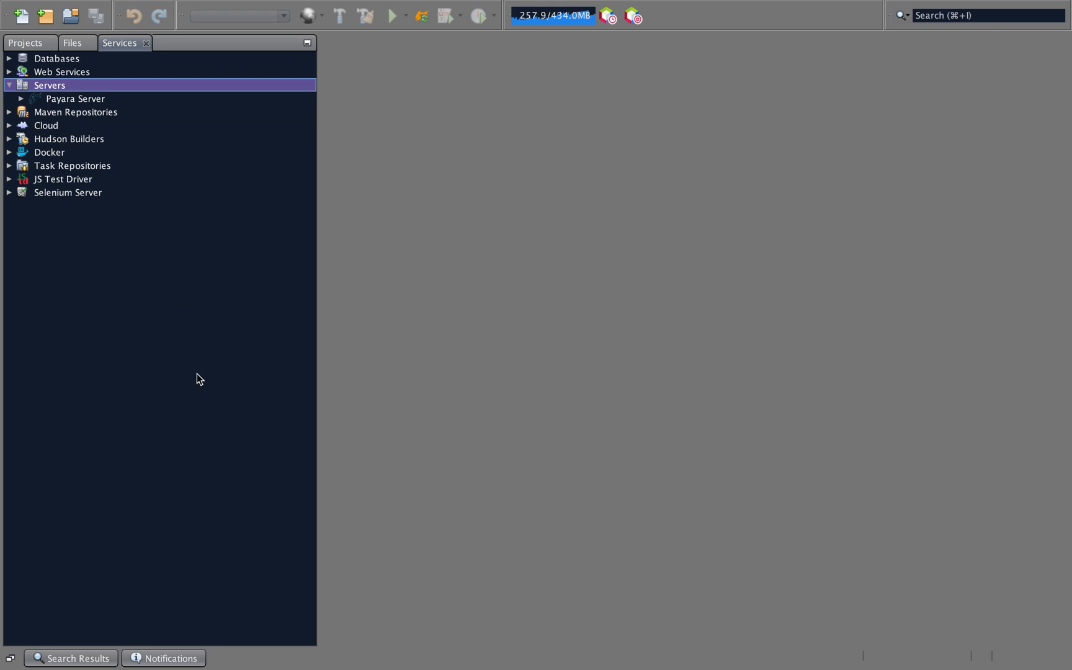
Switch to Finder and select derby.jar and derbyclient.jar in the lib folder of db-derby-10.14.2.0-bin for copying
{"action": "key", "text": "super+Tab"}
{"action": "key", "text": "super+Tab"}
{"action": "key", "text": "super+Tab"}
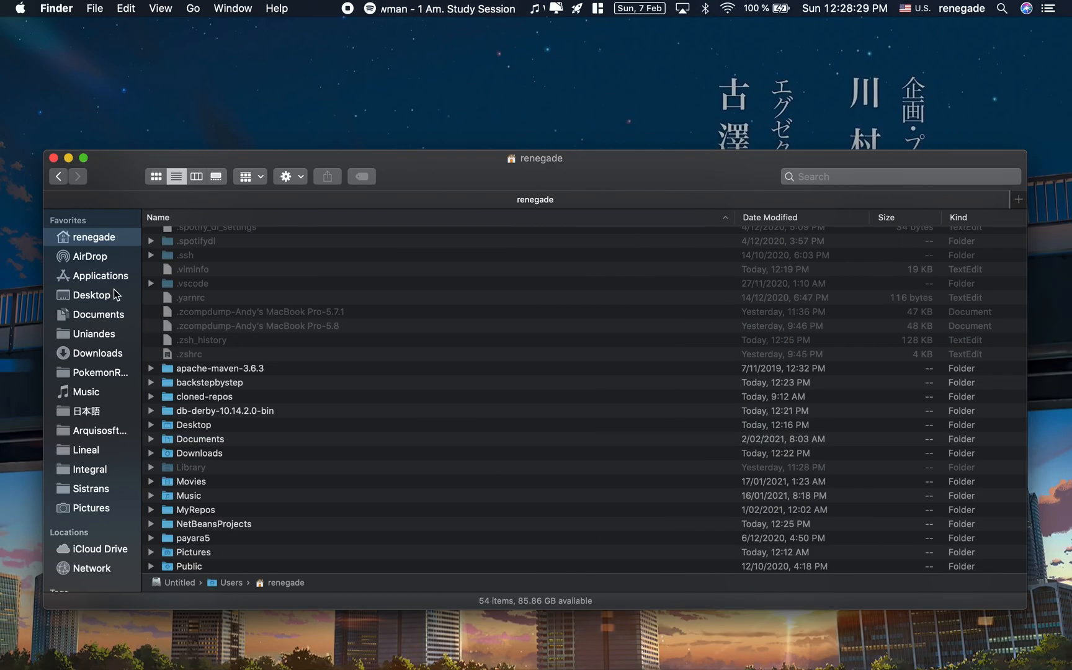
{"action": "scroll", "coordinate": [261, 443], "scroll_direction": "down", "scroll_amount": 2}
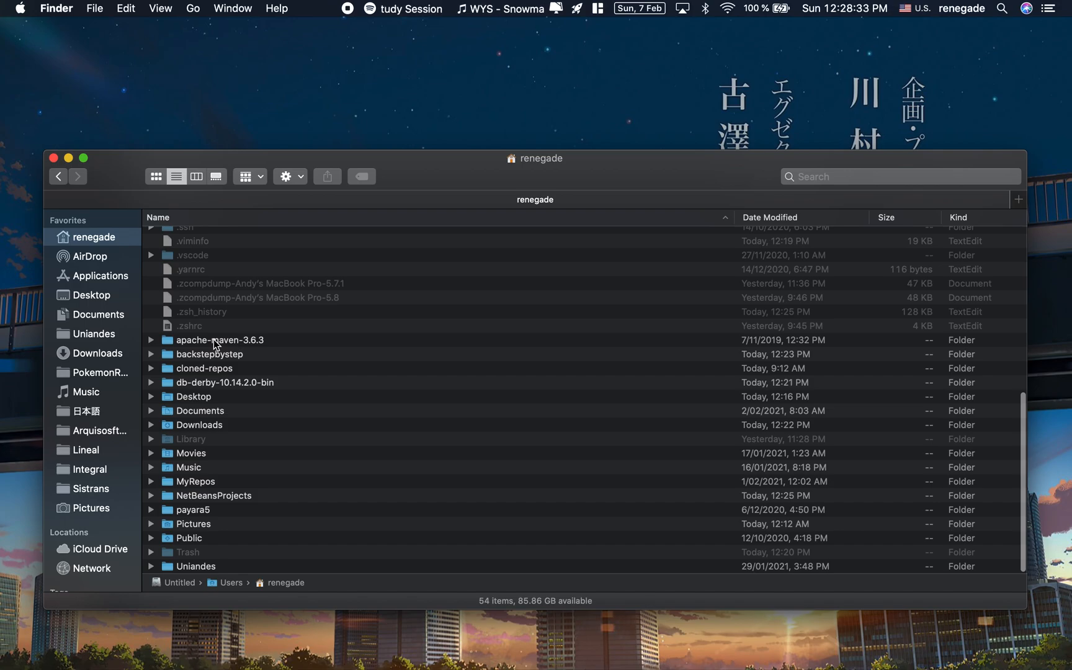
{"action": "double_click", "coordinate": [238, 383]}
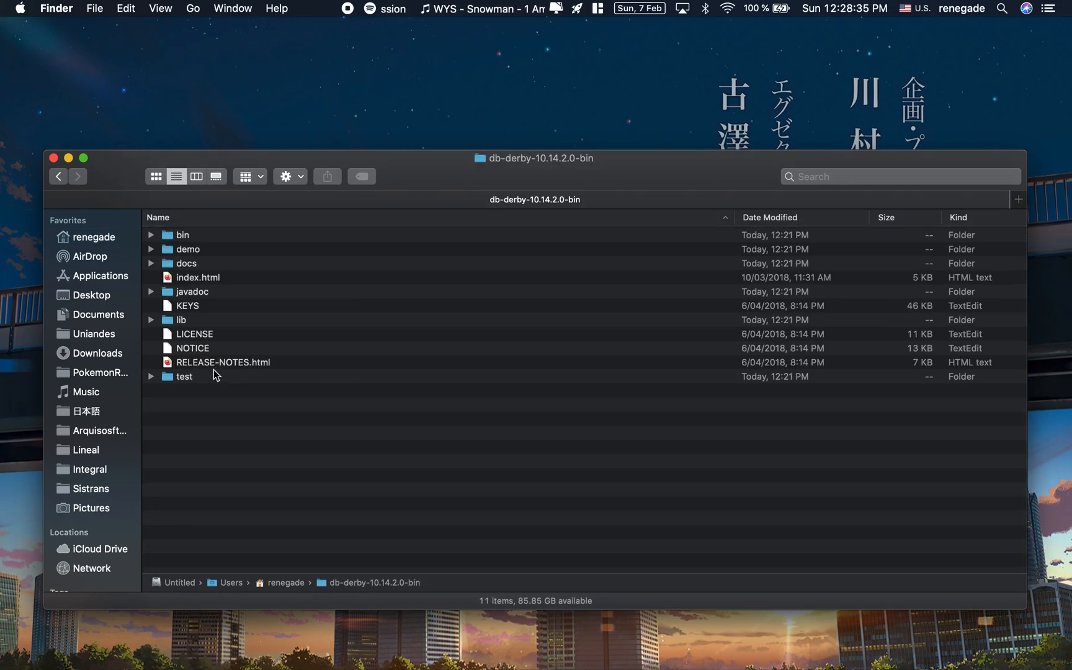
{"action": "double_click", "coordinate": [188, 322]}
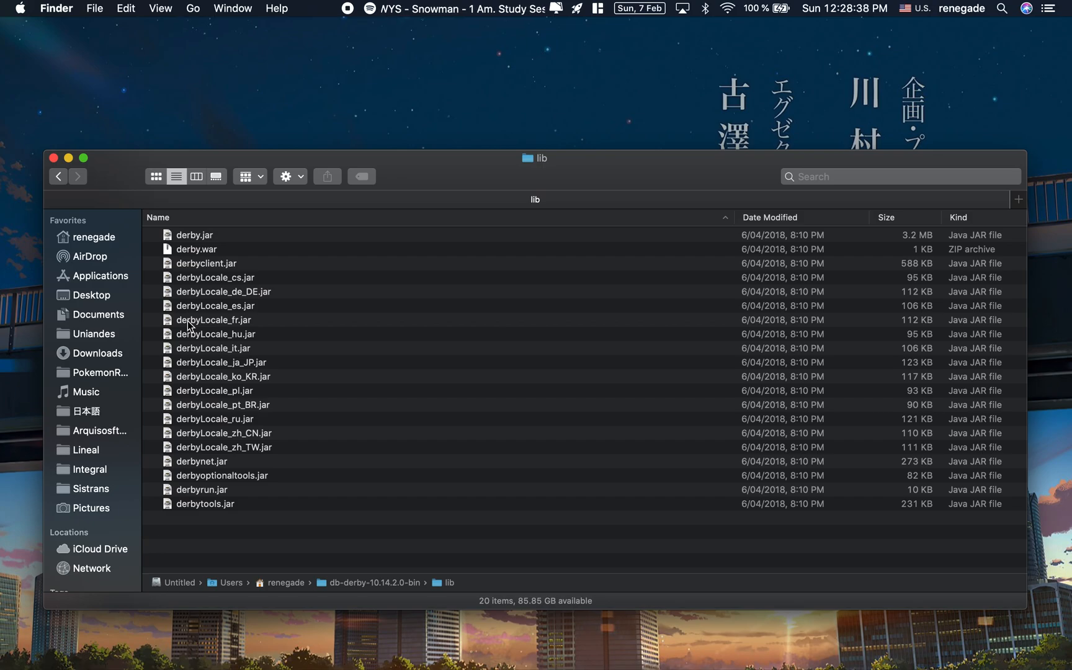
{"action": "left_click", "coordinate": [210, 236]}
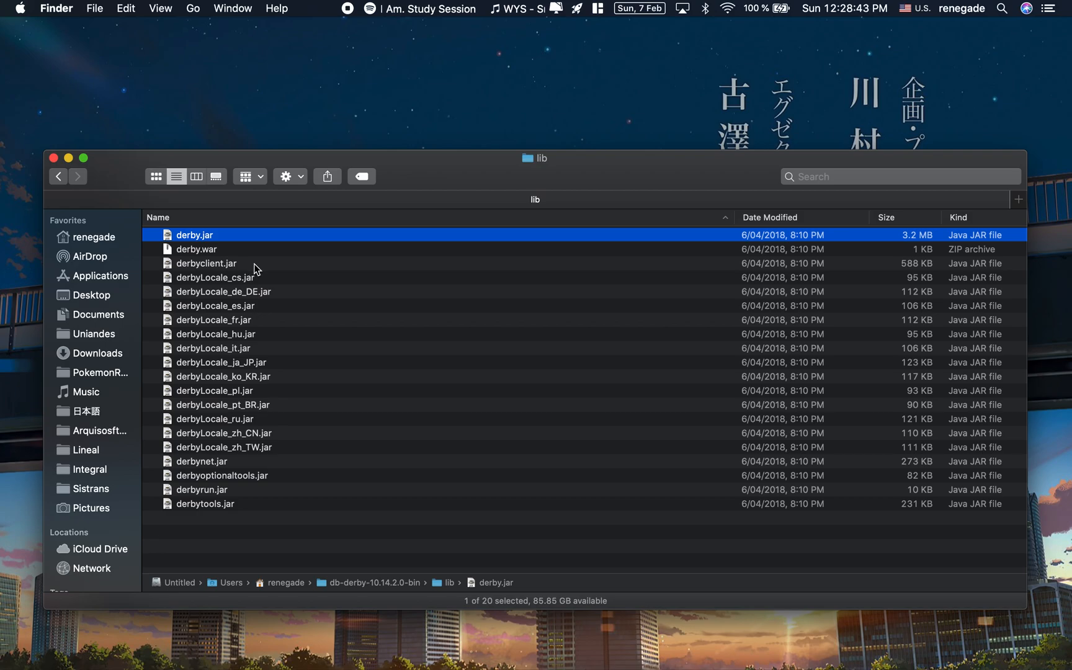
{"action": "left_click", "coordinate": [215, 267], "text": "super"}
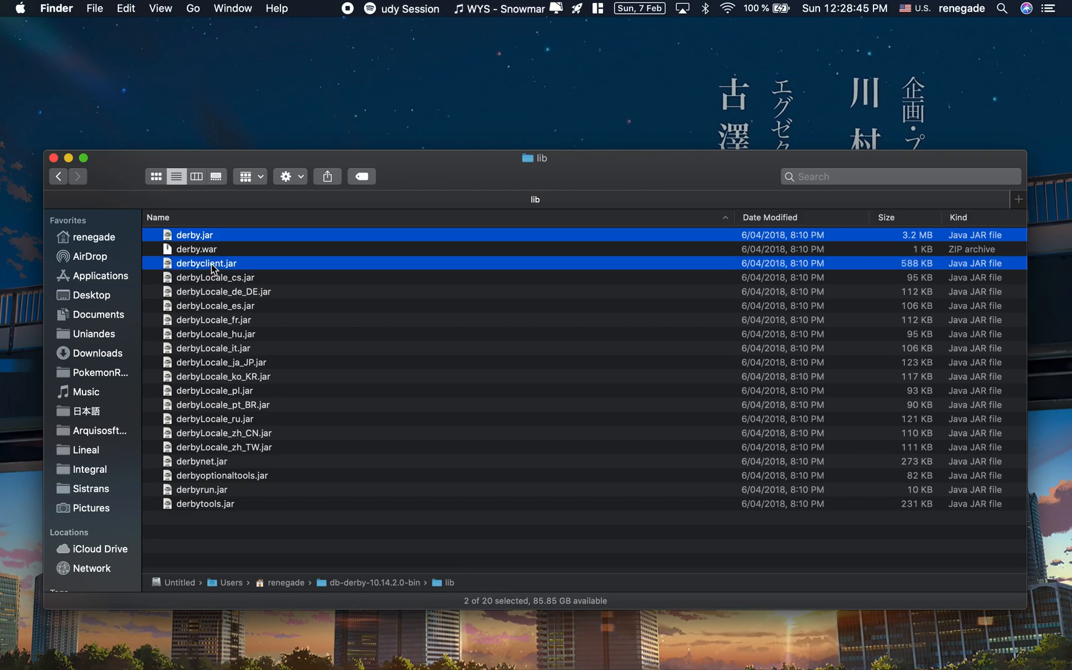
Put the copies of derby.jar and derbyclient.jar into the glassfish/lib folder of payara5 in the home directory
{"action": "left_click", "coordinate": [59, 177]}
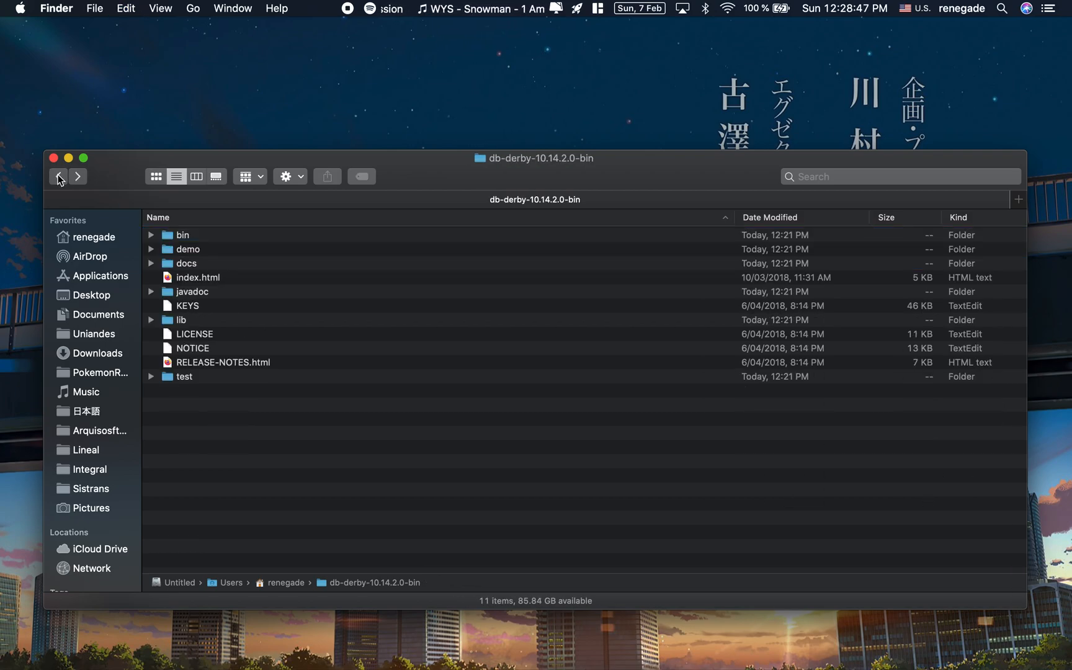
{"action": "left_click", "coordinate": [59, 178]}
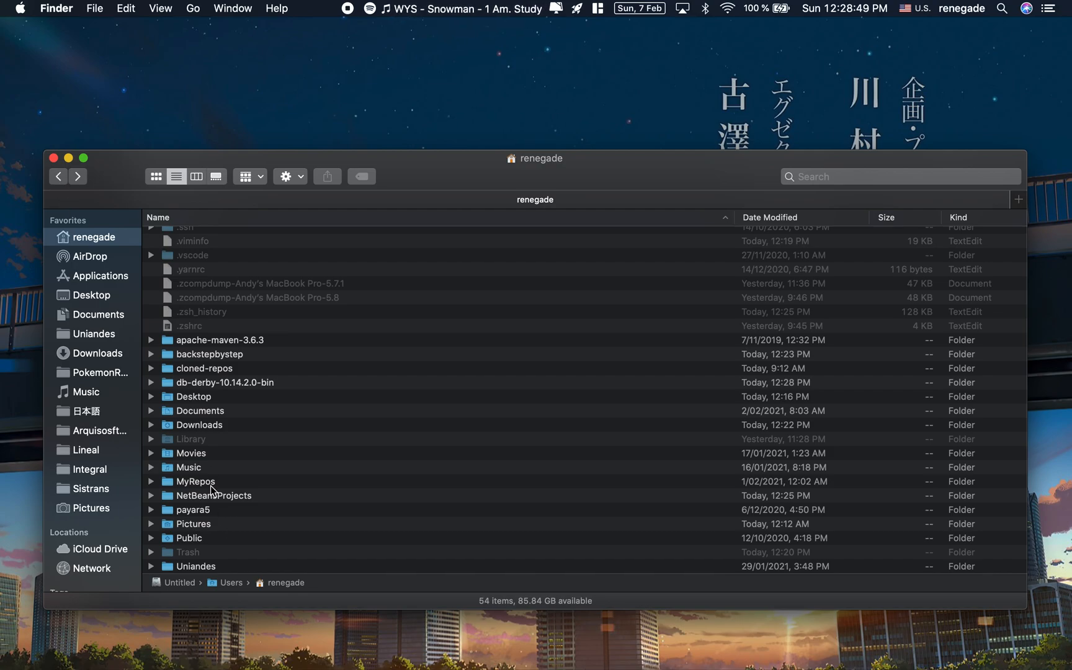
{"action": "scroll", "coordinate": [211, 481], "scroll_direction": "down", "scroll_amount": 1}
{"action": "double_click", "coordinate": [203, 512]}
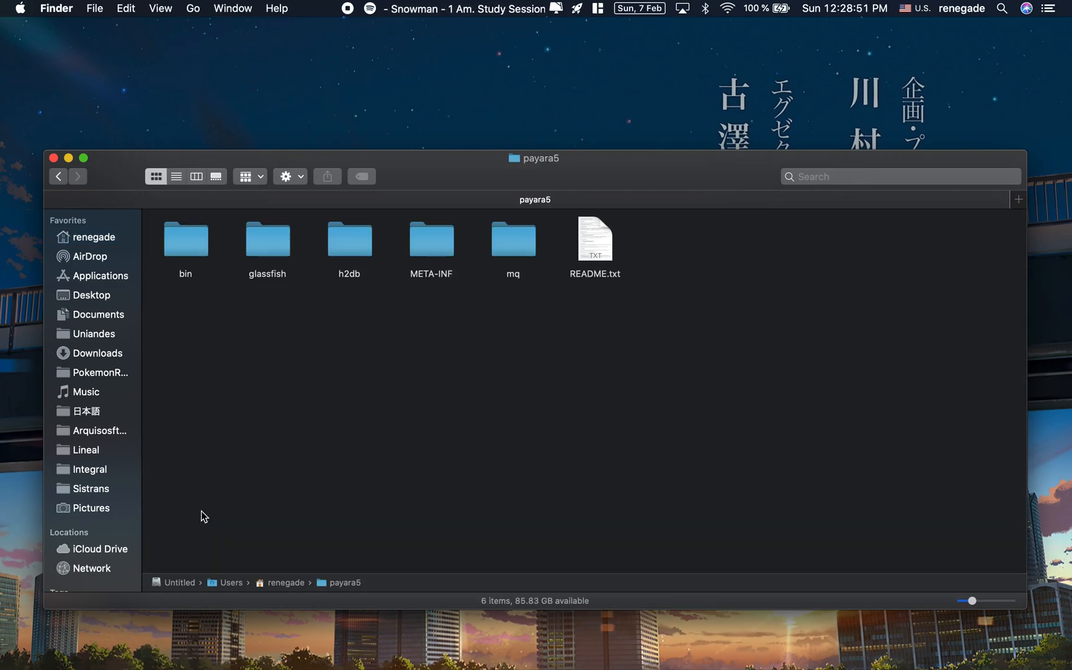
{"action": "double_click", "coordinate": [275, 243]}
{"action": "double_click", "coordinate": [681, 236]}
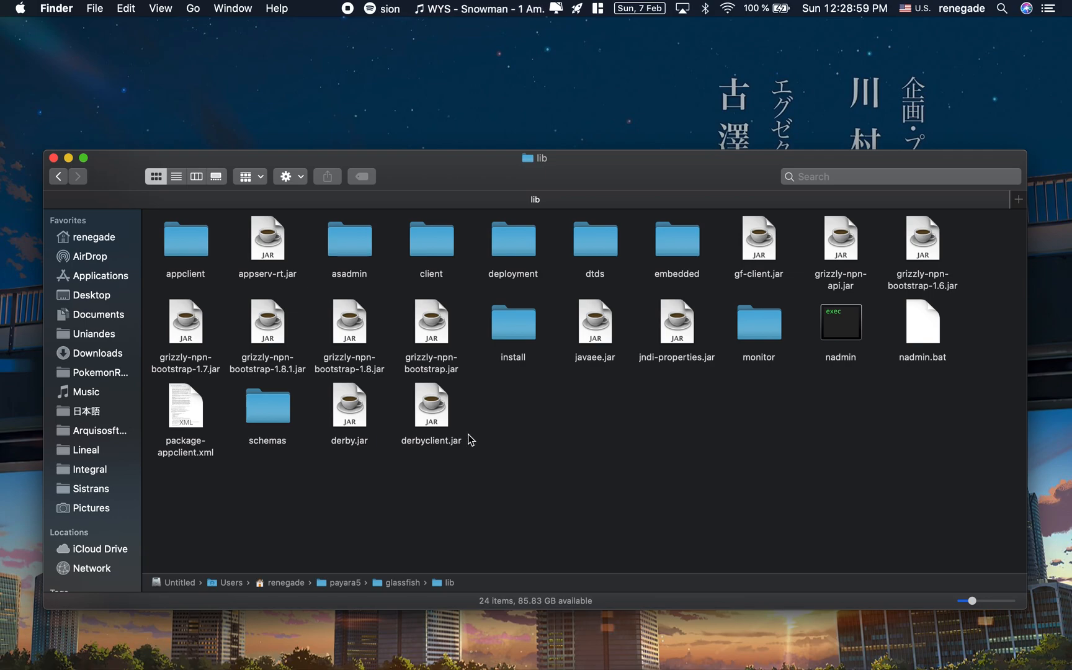
Switch back to NetBeans and expand the Databases node in Services
{"action": "key", "text": "super+Tab"}
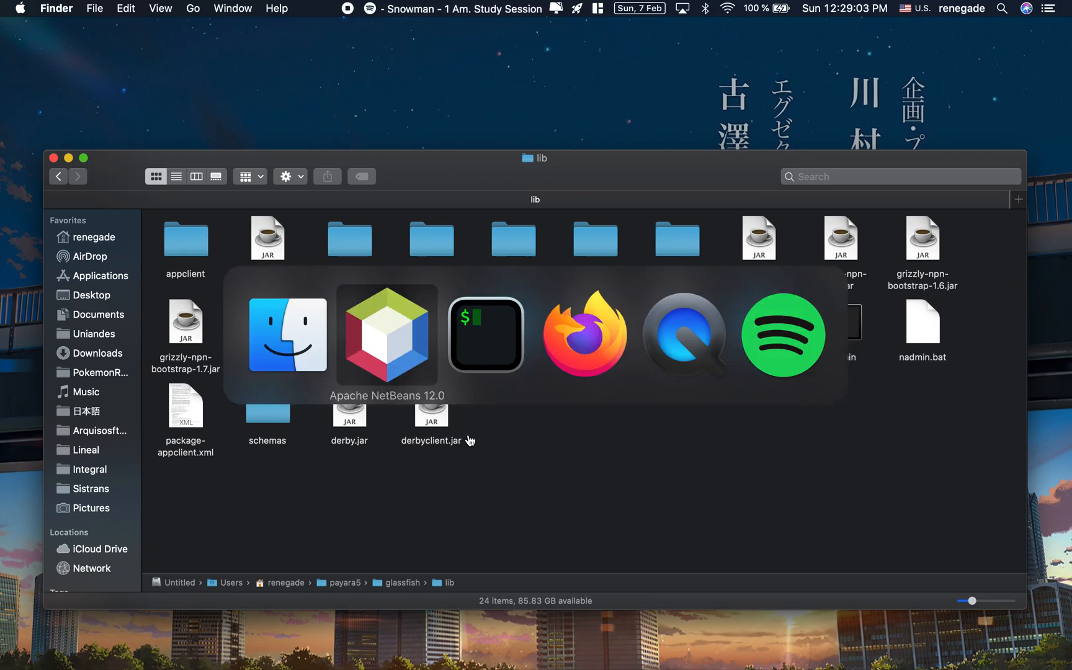
{"action": "key", "text": "super+Tab"}
{"action": "key", "text": "super+Tab"}
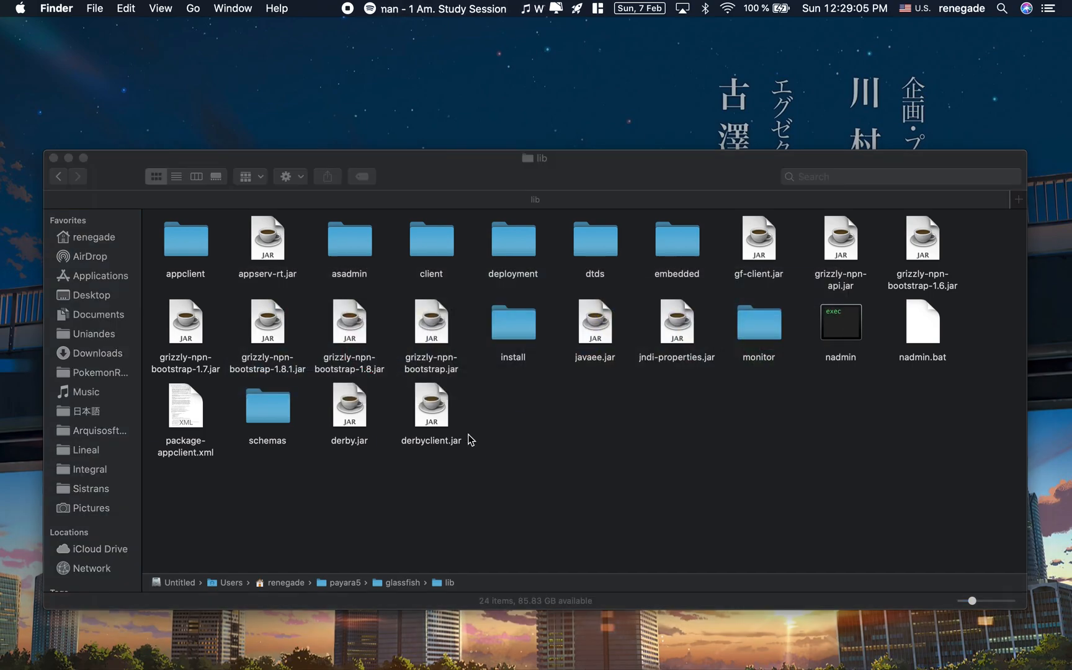
{"action": "key", "text": "super+Tab"}
{"action": "key", "text": "super+Tab"}
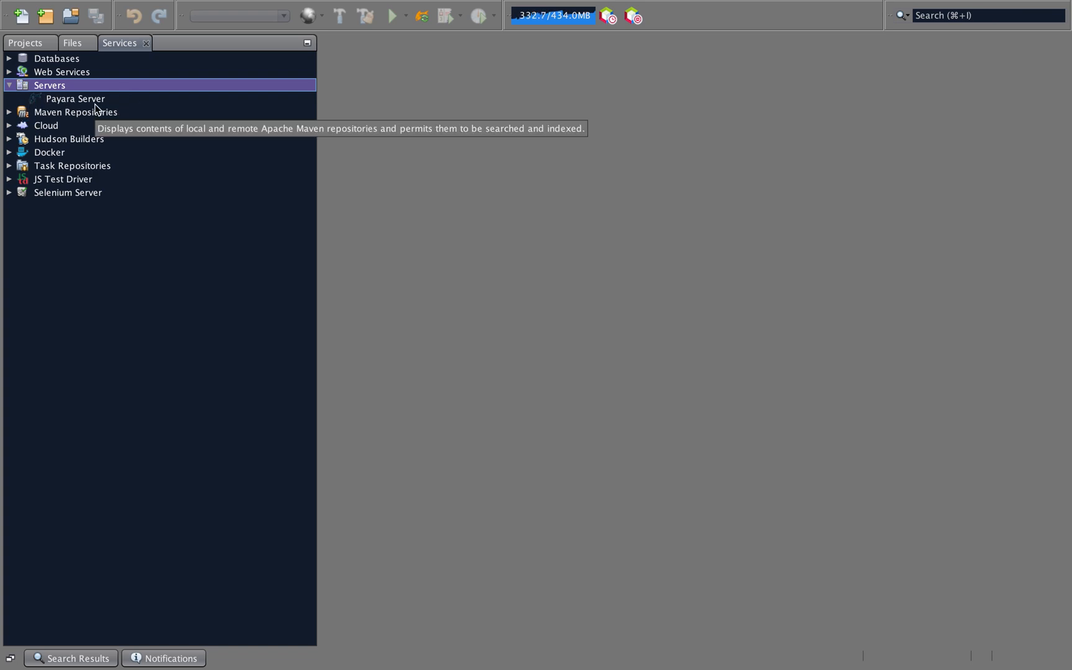
{"action": "right_click", "coordinate": [34, 58]}
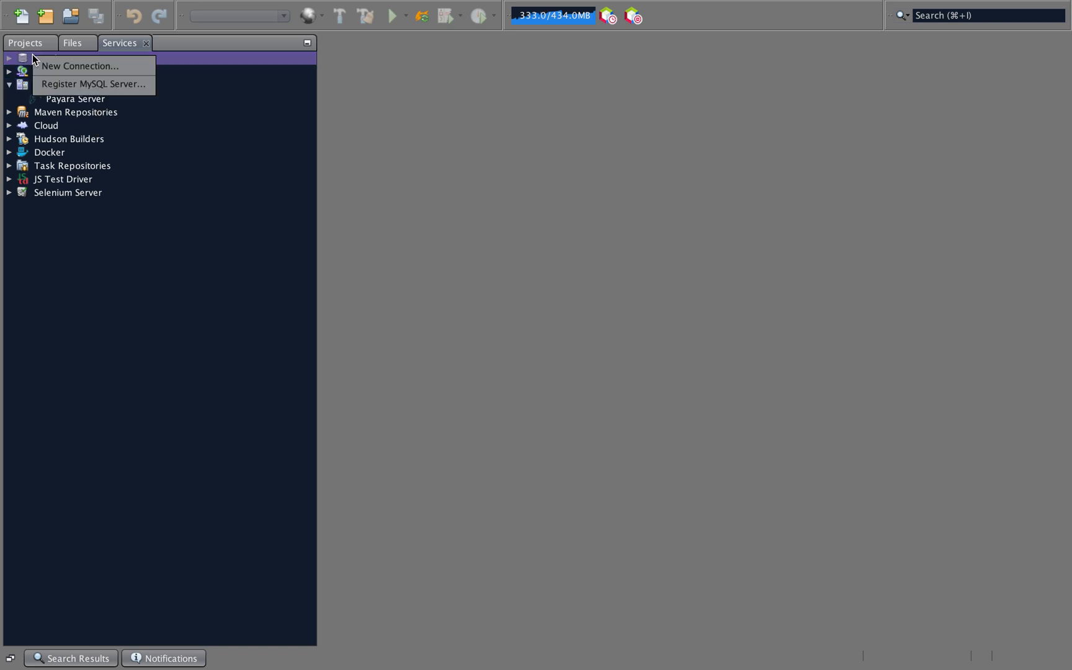
{"action": "left_click", "coordinate": [12, 60]}
{"action": "left_click", "coordinate": [10, 59]}
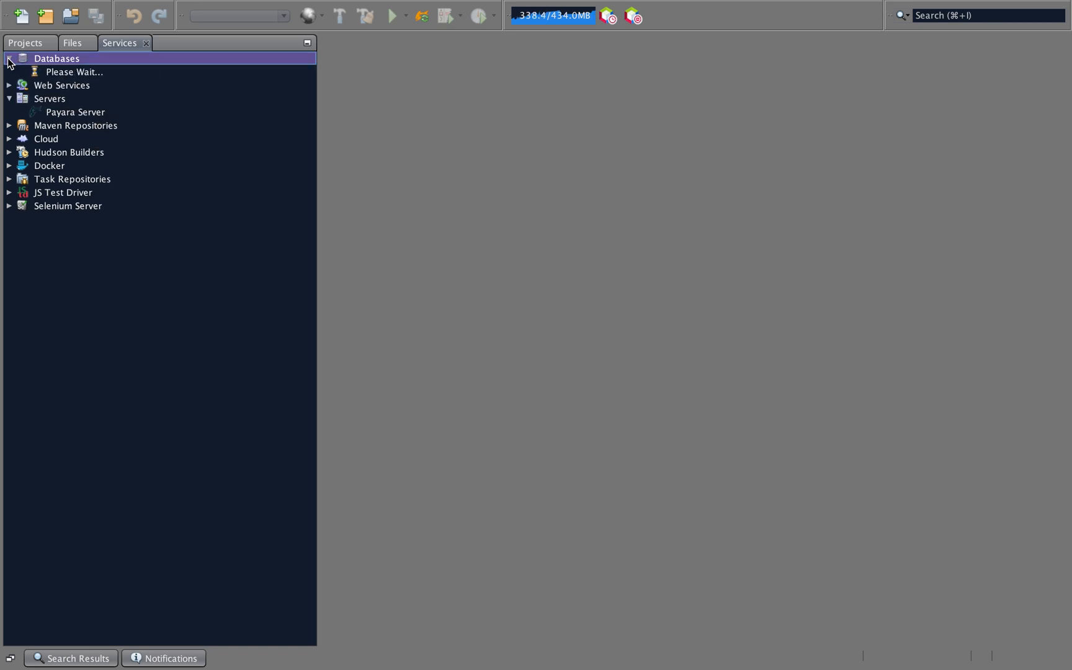
Open the Java DB properties and choose the db-derby-10.14.2.0-bin folder in the home directory as the Java DB installation
{"action": "right_click", "coordinate": [62, 75]}
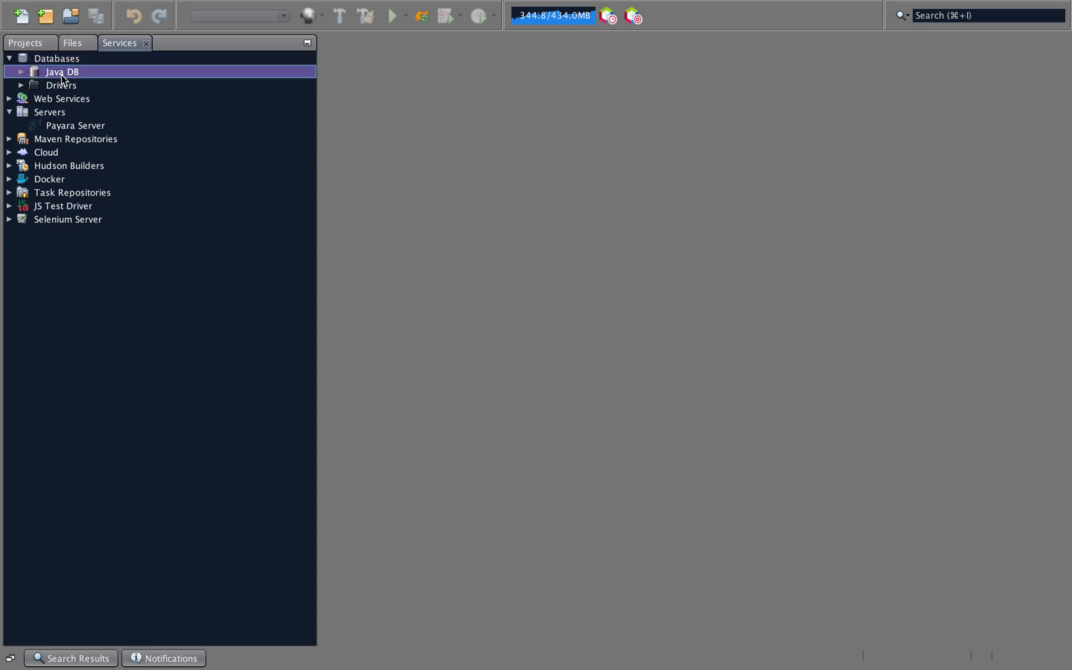
{"action": "left_click", "coordinate": [107, 143]}
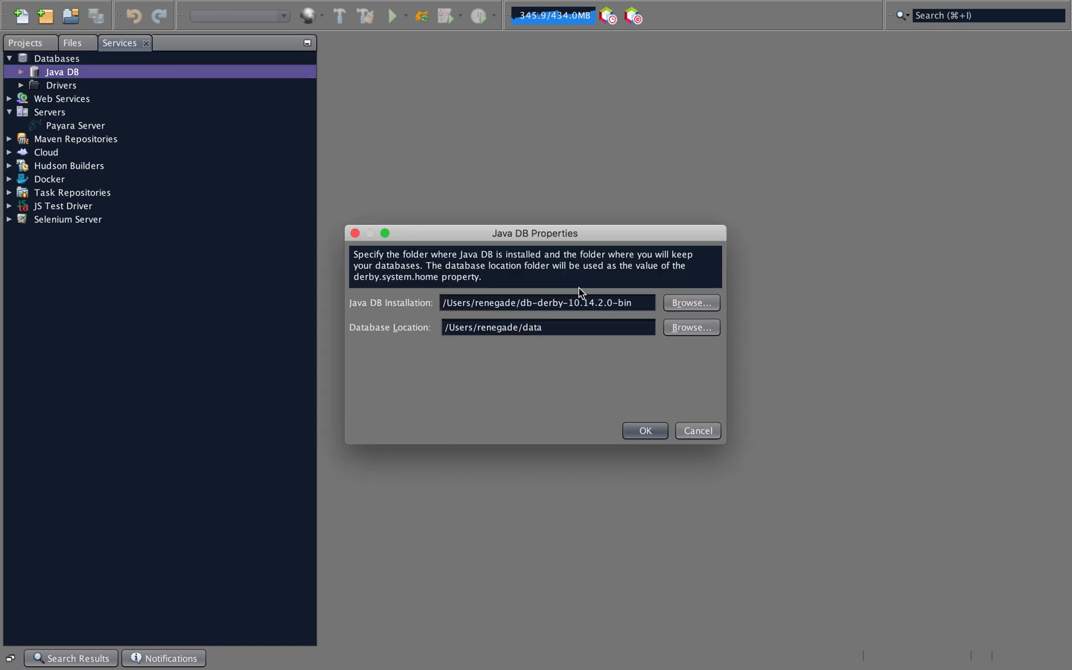
{"action": "left_click", "coordinate": [690, 306]}
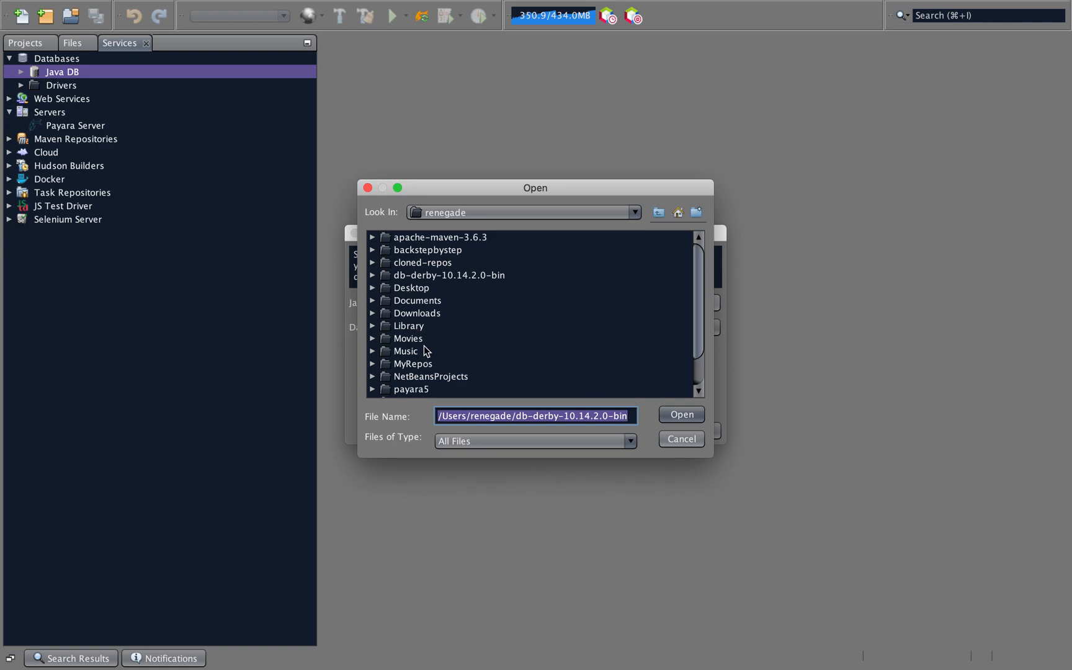
{"action": "left_click", "coordinate": [430, 275]}
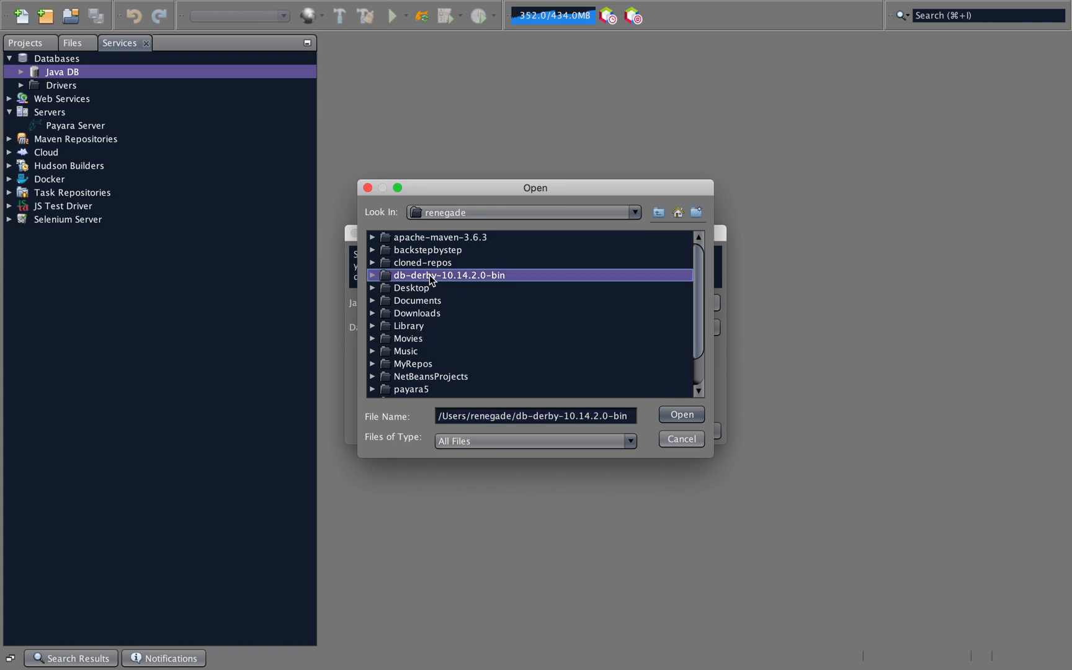
{"action": "left_click", "coordinate": [682, 415]}
Switch to the terminal, create a directory named data in the home folder, list the folder's contents and return to NetBeans
{"action": "key", "text": "ctrl+Left"}
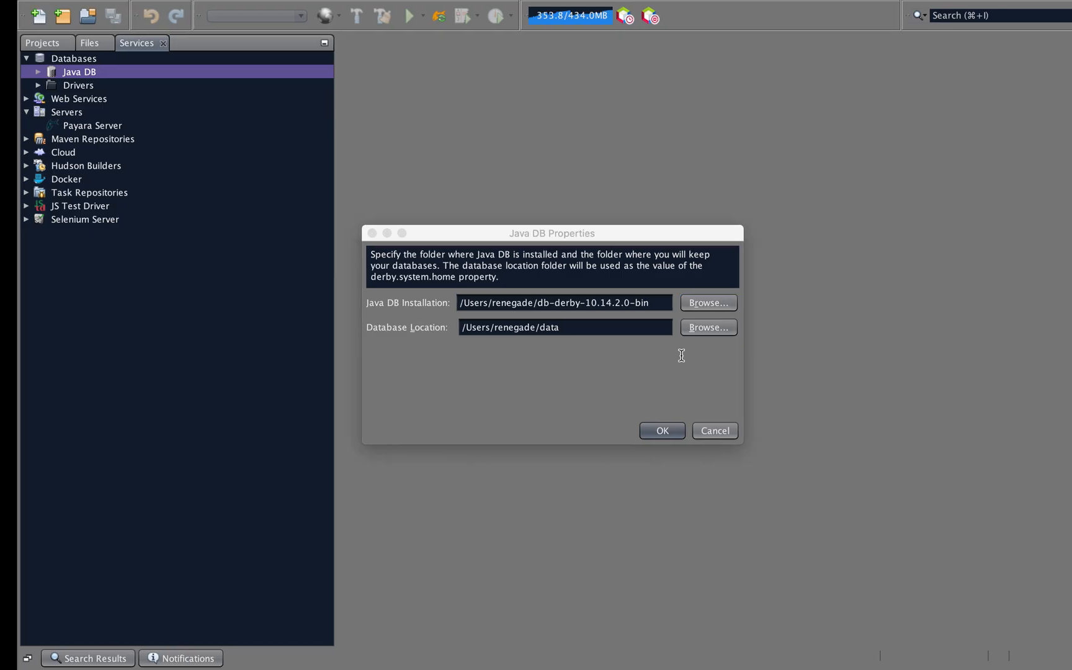
{"action": "type", "text": "mkdir data"}
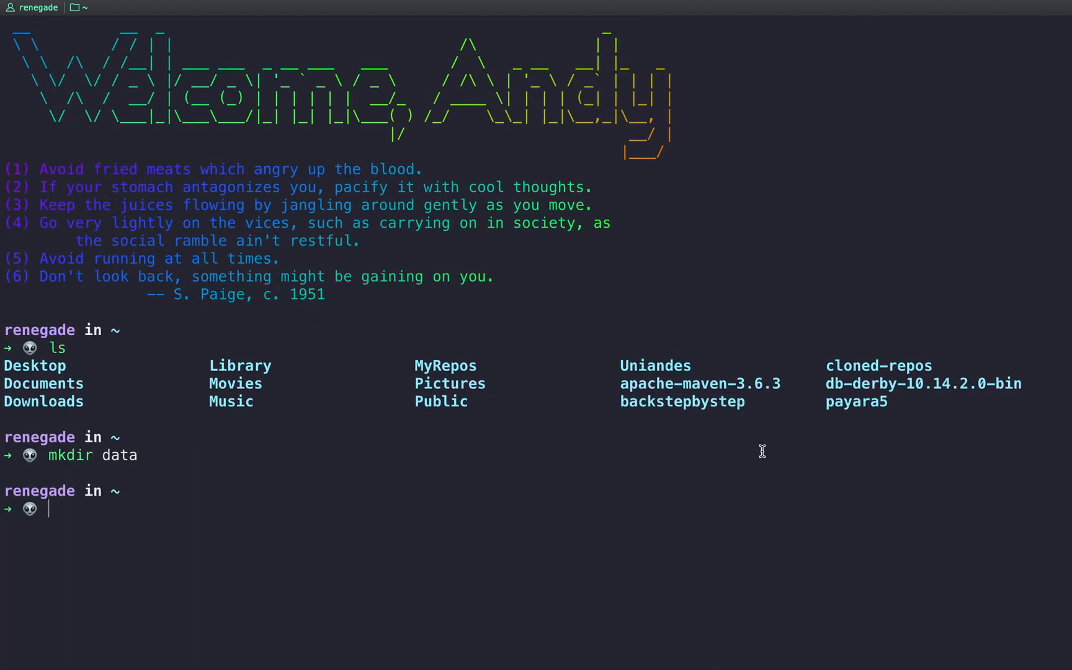
{"action": "type", "text": "ls"}
{"action": "key", "text": "Return"}
{"action": "key", "text": "super+Tab"}
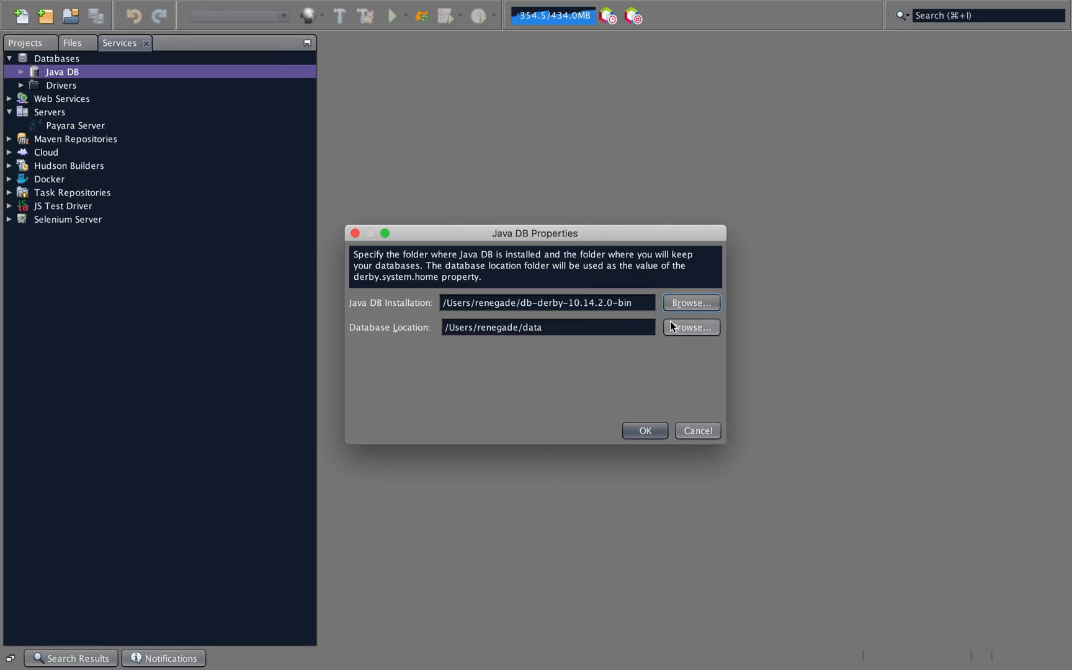
Choose the data folder in the home directory as the Java DB database location and accept the properties
{"action": "left_click", "coordinate": [691, 327]}
{"action": "double_click", "coordinate": [403, 275]}
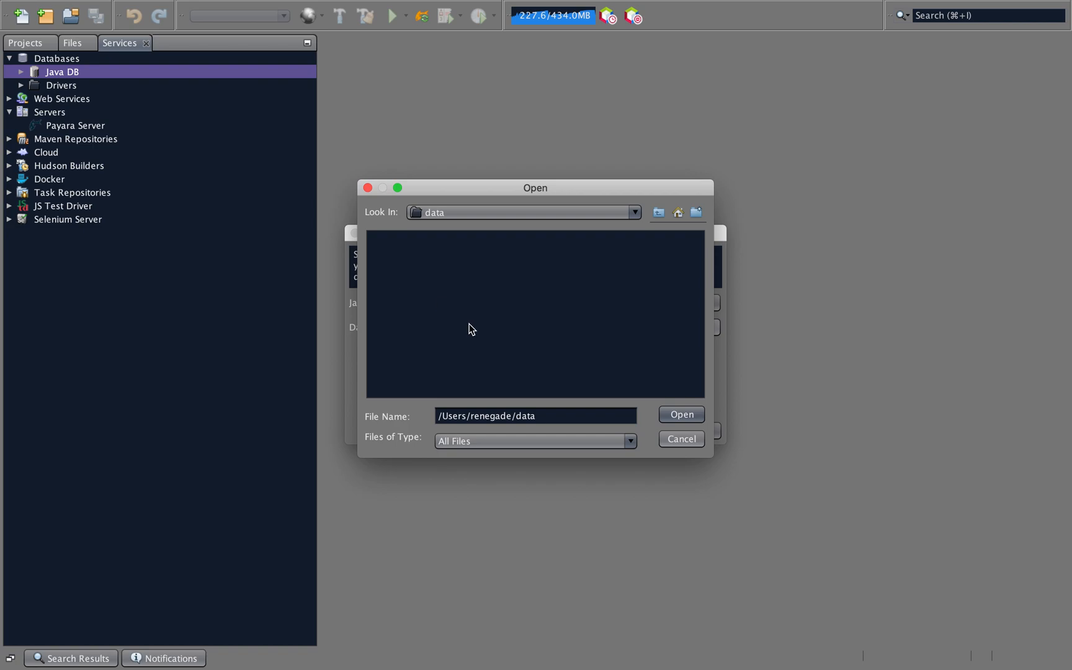
{"action": "left_click", "coordinate": [663, 411]}
{"action": "left_click", "coordinate": [644, 433]}
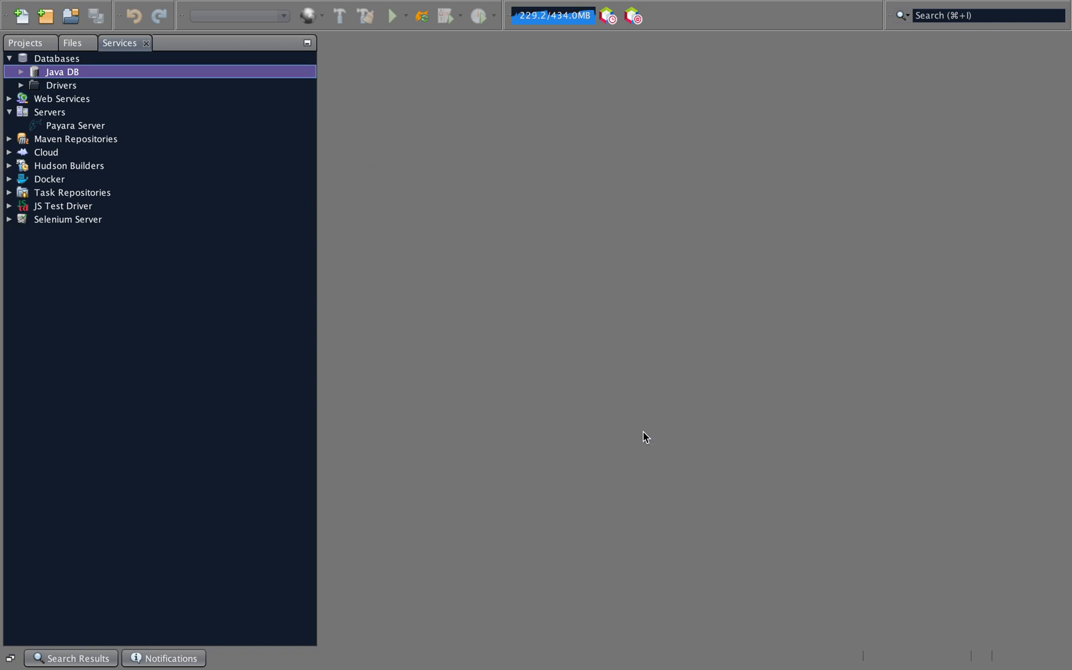
{"action": "left_click", "coordinate": [21, 72]}
Expand the backstepbystep-back and frontstepbystep-api projects to view their contents
{"action": "left_click", "coordinate": [30, 43]}
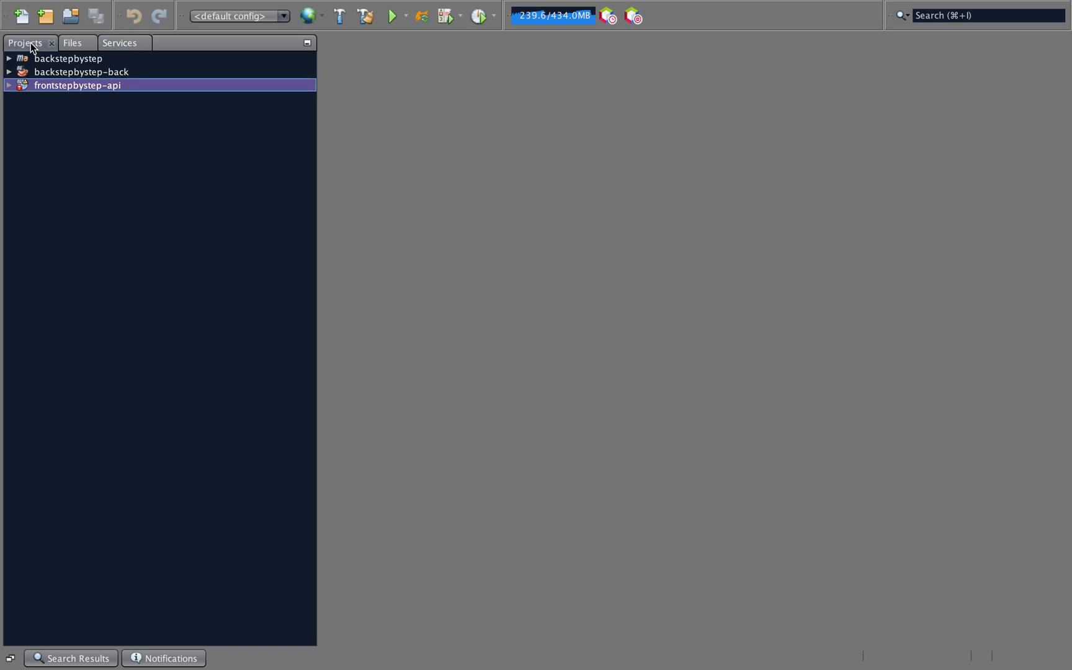
{"action": "left_click", "coordinate": [9, 72]}
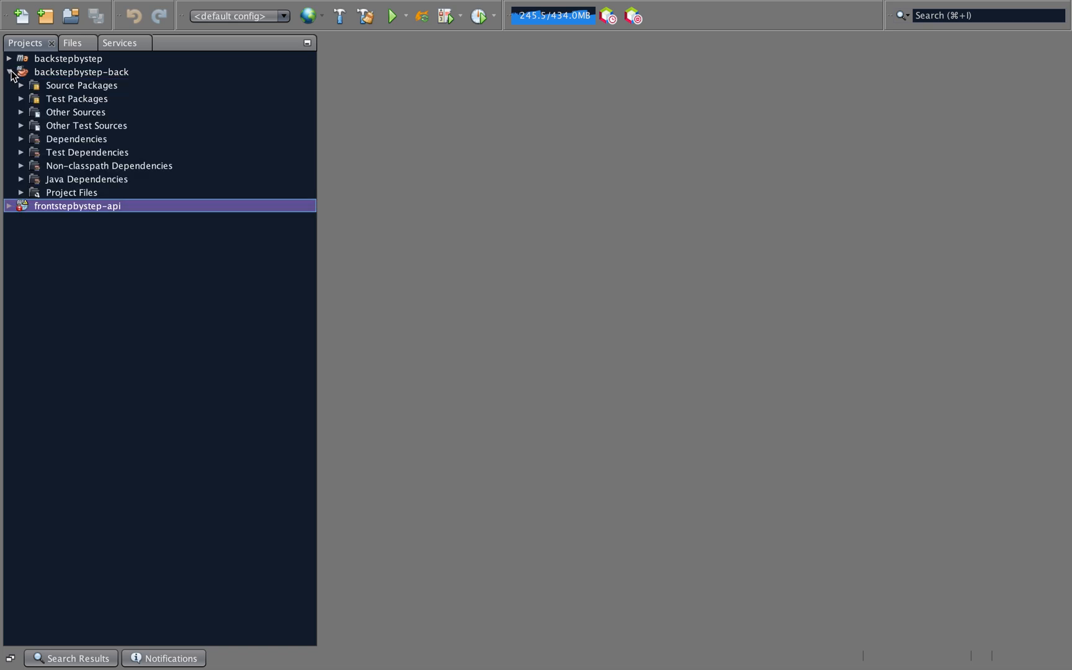
{"action": "left_click", "coordinate": [9, 207]}
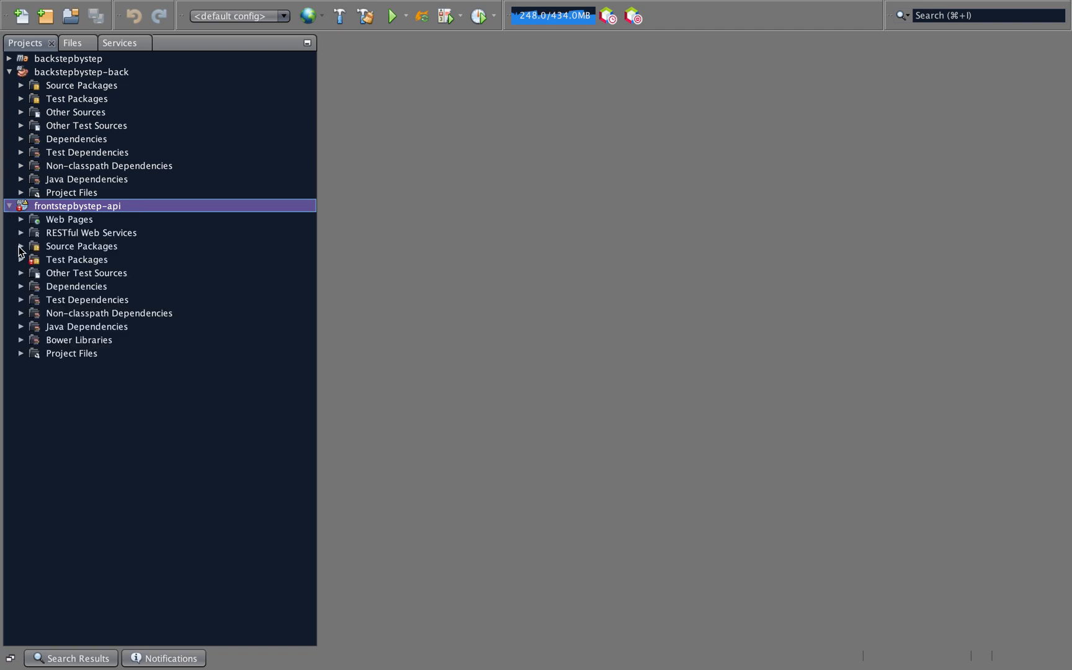
Open persistence.xml from src/main/resources/META-INF of backstepbystep-back in the Files view
{"action": "left_click", "coordinate": [72, 44]}
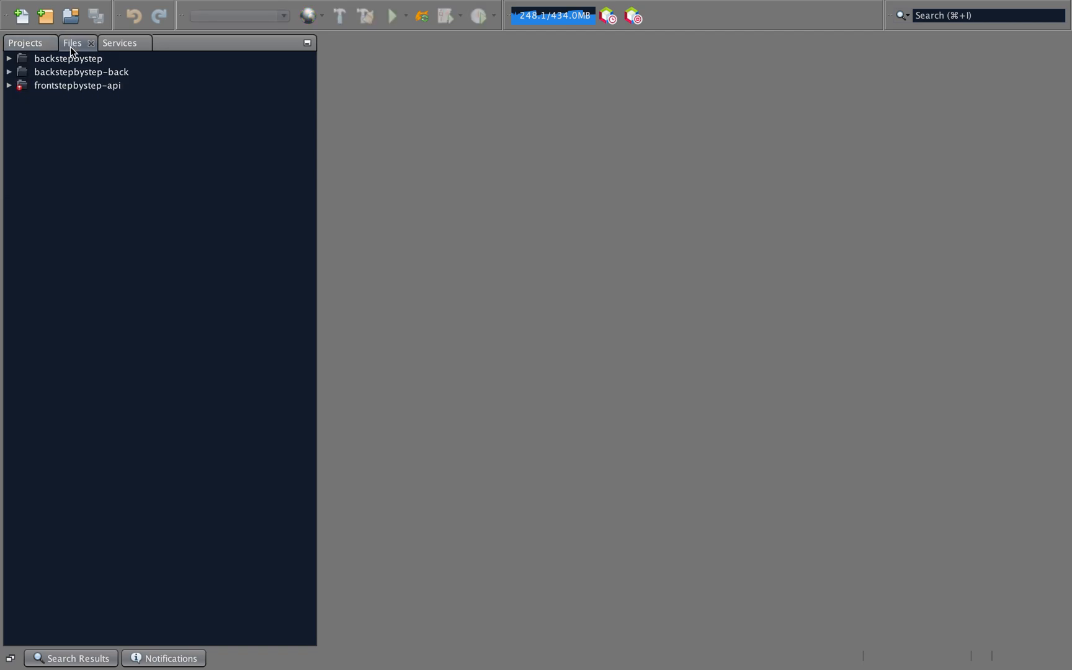
{"action": "left_click", "coordinate": [9, 72]}
{"action": "left_click", "coordinate": [21, 85]}
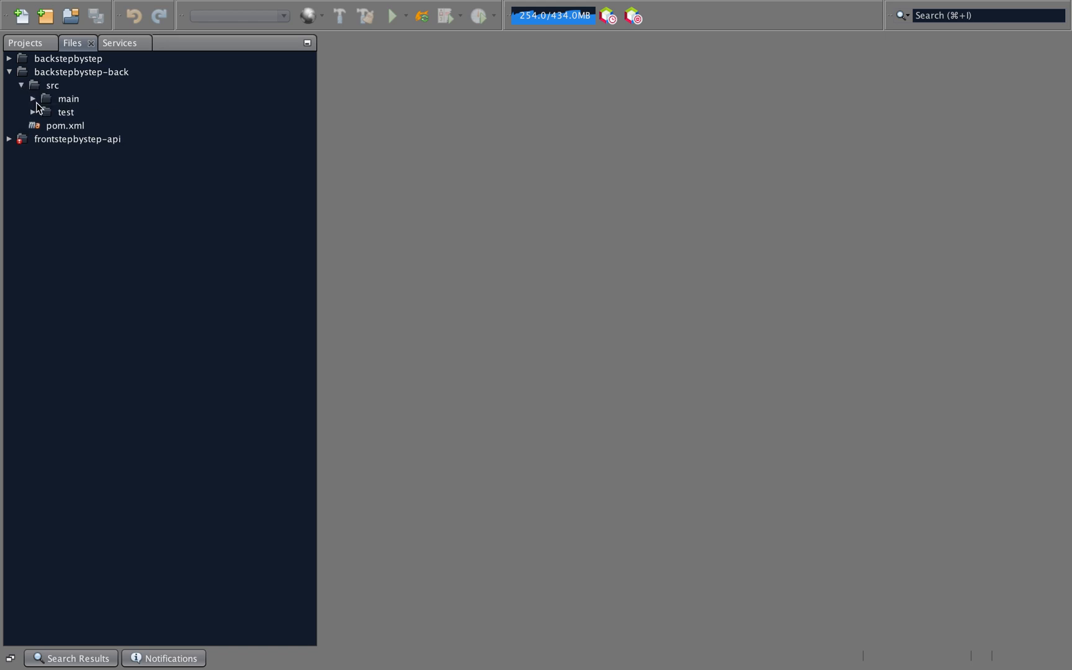
{"action": "left_click", "coordinate": [33, 99]}
{"action": "left_click", "coordinate": [46, 125]}
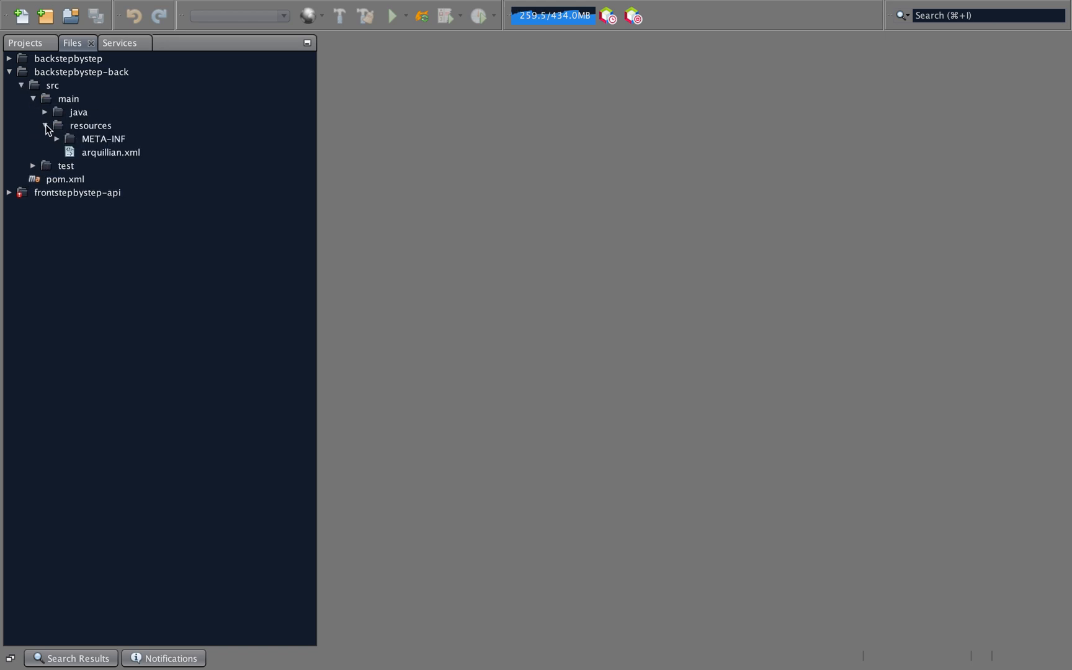
{"action": "left_click", "coordinate": [56, 139]}
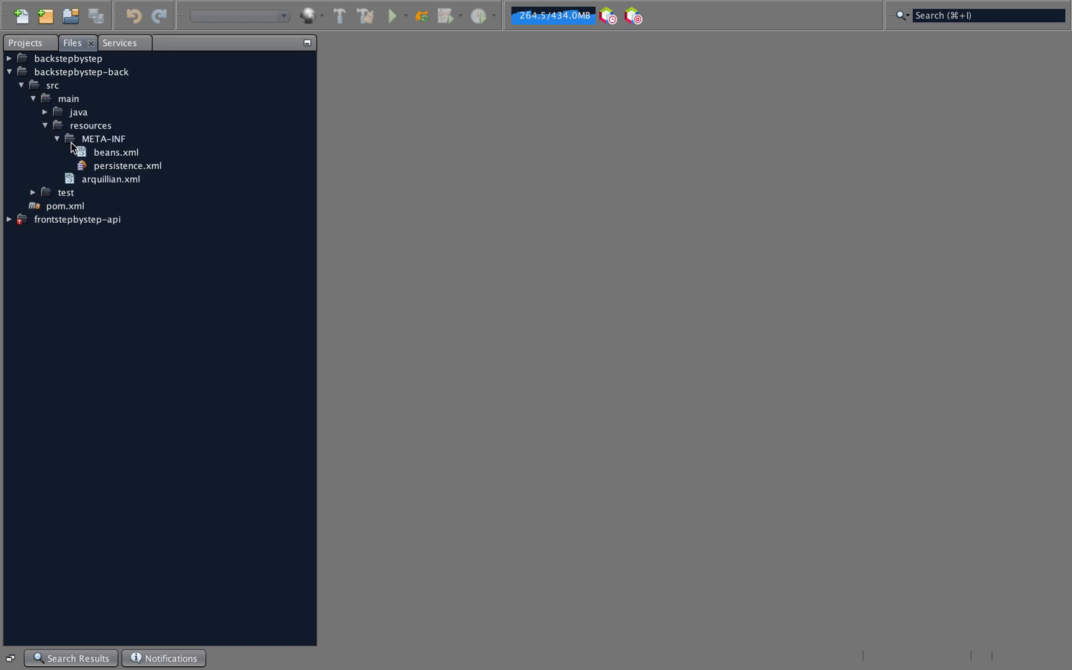
{"action": "left_click", "coordinate": [137, 171]}
{"action": "double_click", "coordinate": [136, 171]}
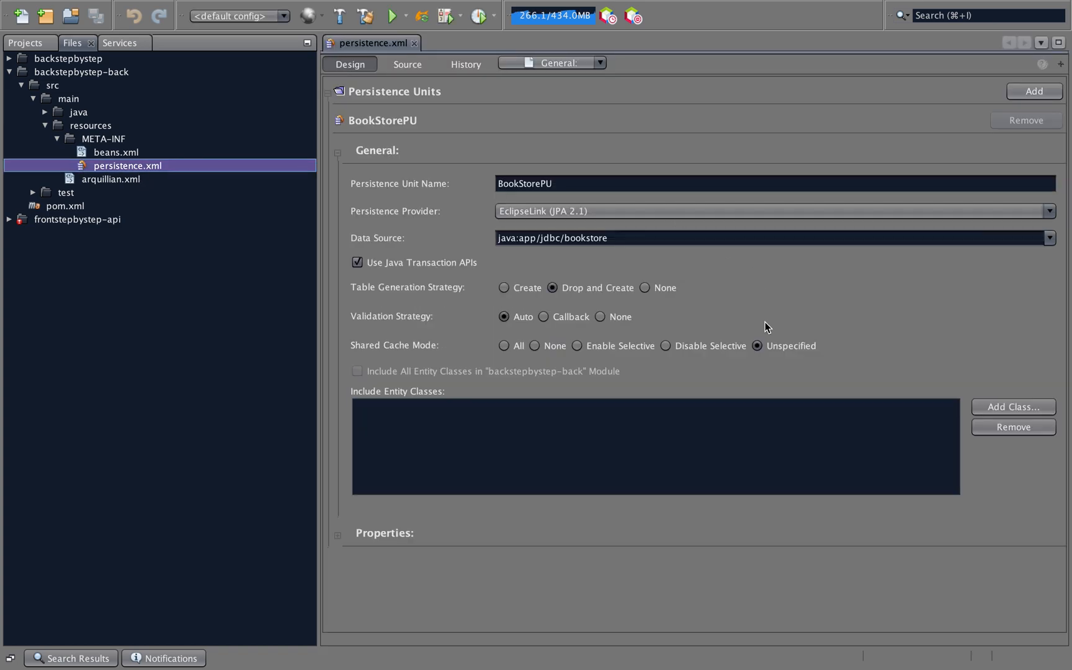
Check the database name at the end of the persistence unit's data source and close persistence.xml
{"action": "left_click_drag", "start_coordinate": [565, 237], "coordinate": [622, 237]}
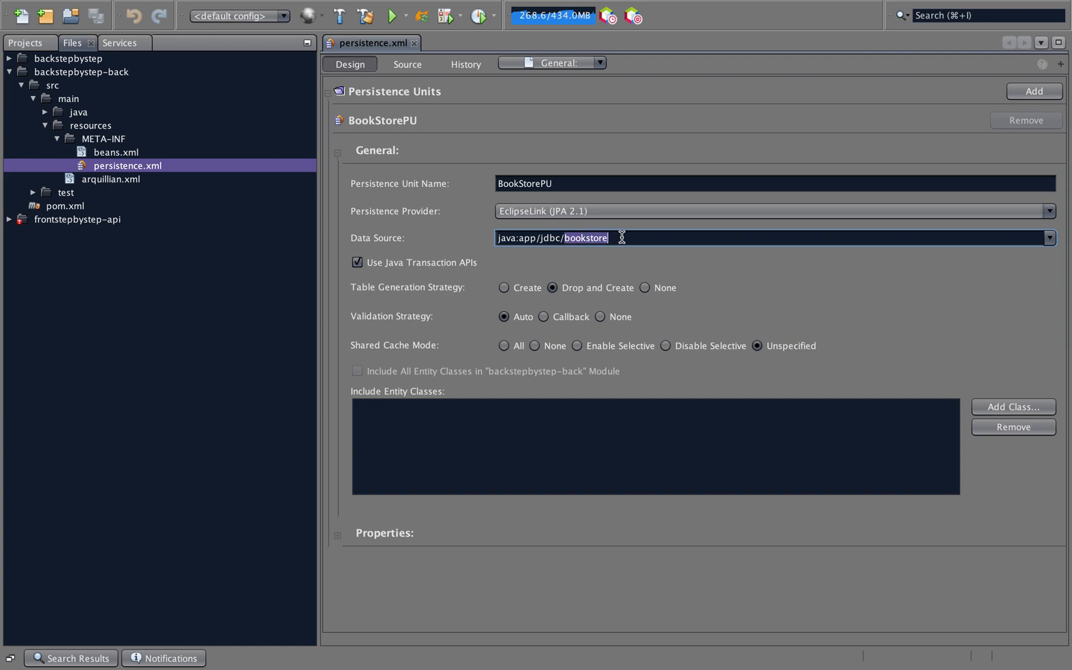
{"action": "left_click_drag", "start_coordinate": [566, 240], "coordinate": [610, 241]}
{"action": "left_click", "coordinate": [414, 43]}
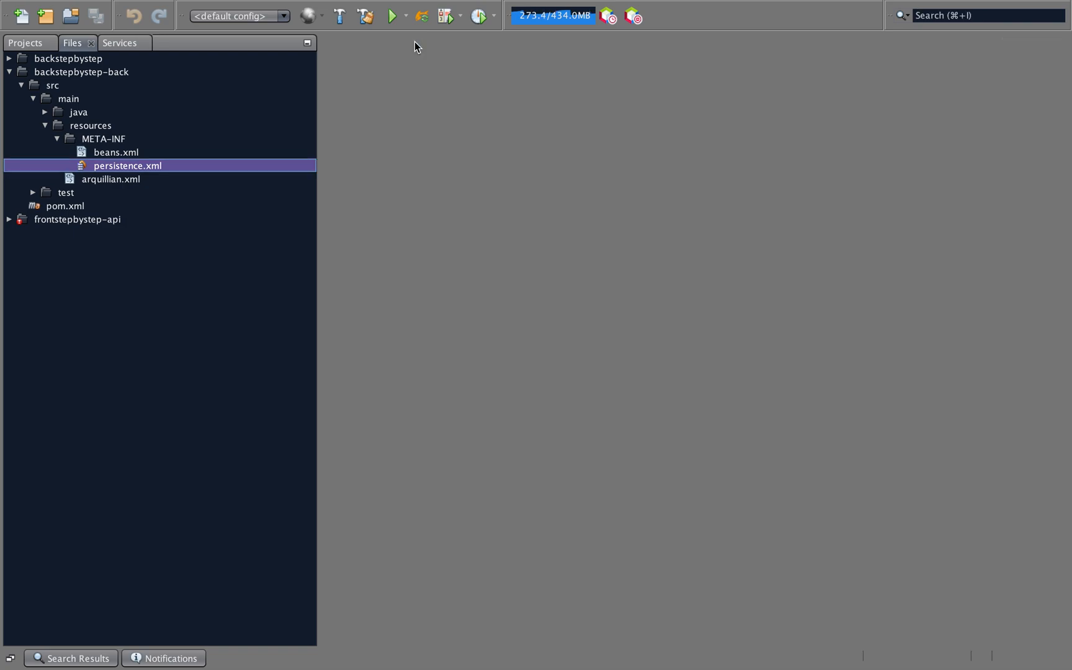
Start the Java DB server from Services
{"action": "left_click", "coordinate": [125, 43]}
{"action": "right_click", "coordinate": [56, 74]}
{"action": "left_click", "coordinate": [86, 82]}
Create a Java DB database named bookstore without a user name or password
{"action": "right_click", "coordinate": [64, 71]}
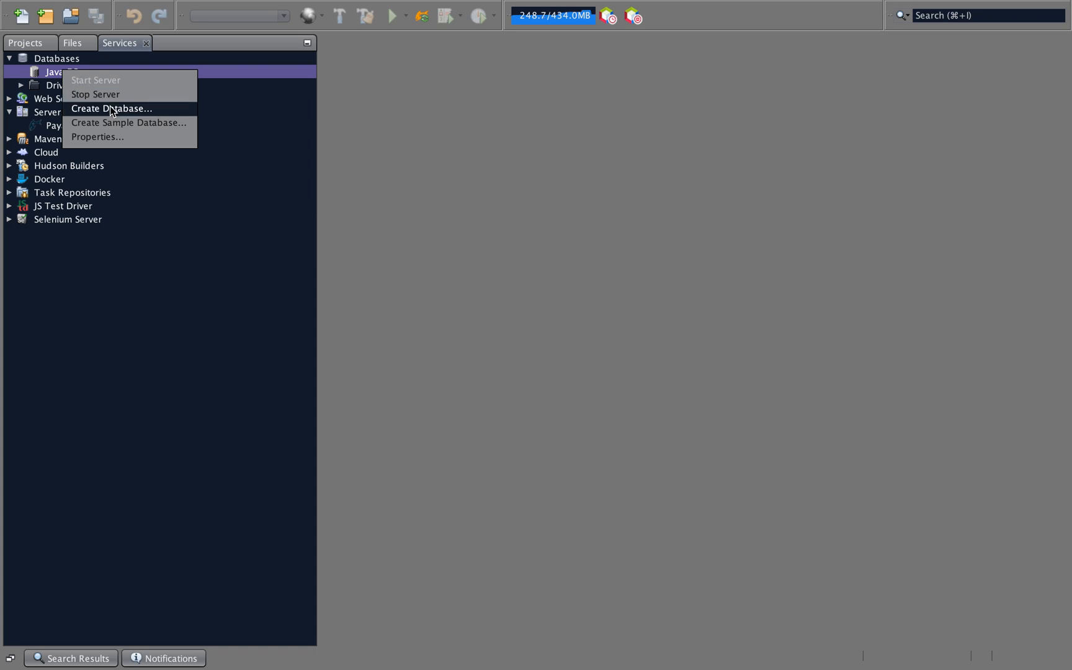
{"action": "left_click", "coordinate": [112, 108]}
{"action": "mouse_move", "coordinate": [250, 4]}
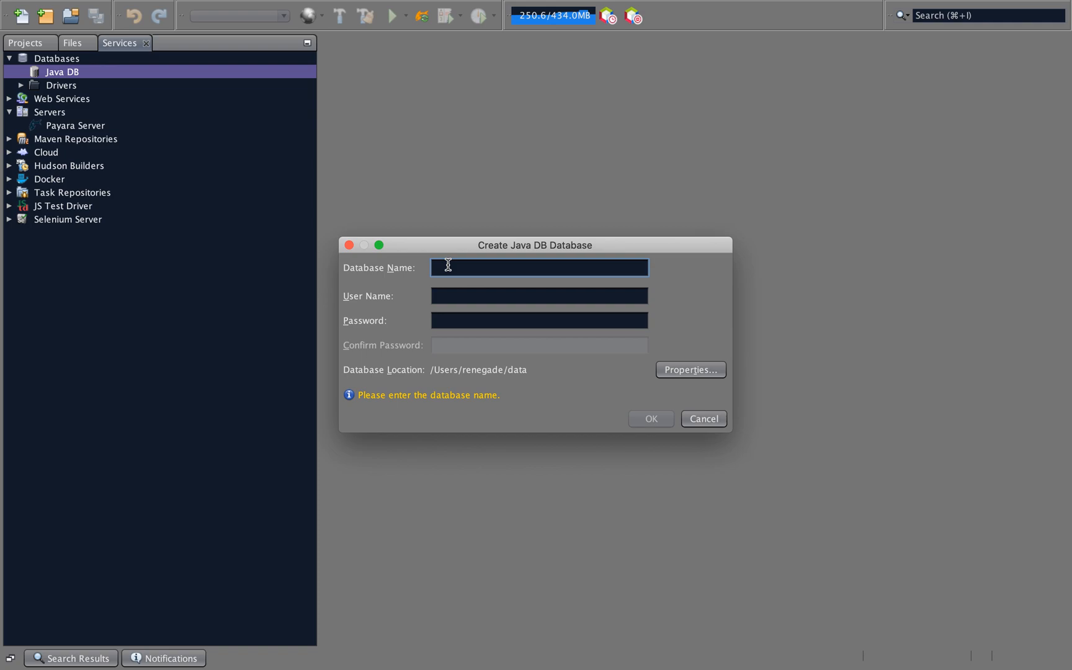
{"action": "type", "text": "bookstore"}
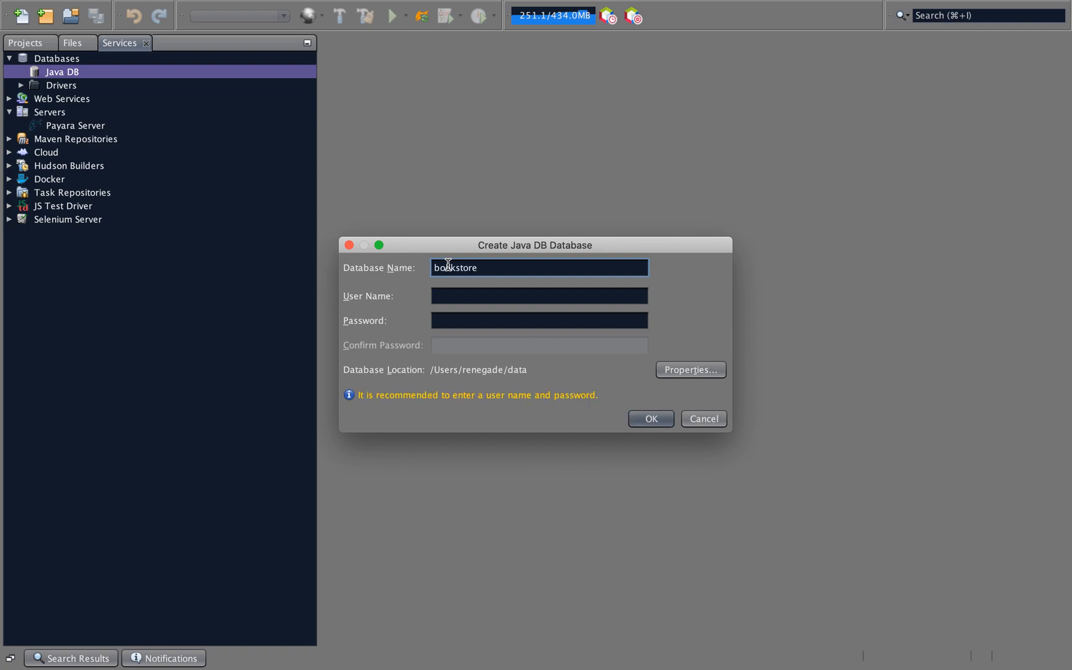
{"action": "left_click", "coordinate": [643, 419]}
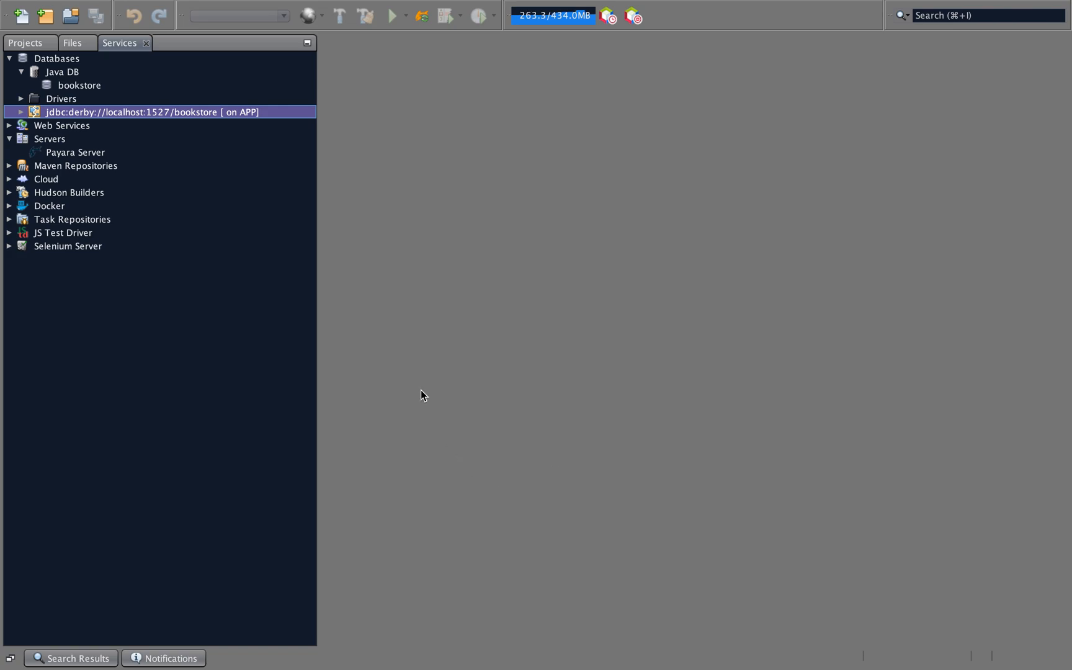
Connect to the bookstore database through its localhost:1527 connection and check the Java DB Database Process output
{"action": "mouse_move", "coordinate": [383, 4]}
{"action": "left_click", "coordinate": [566, 9]}
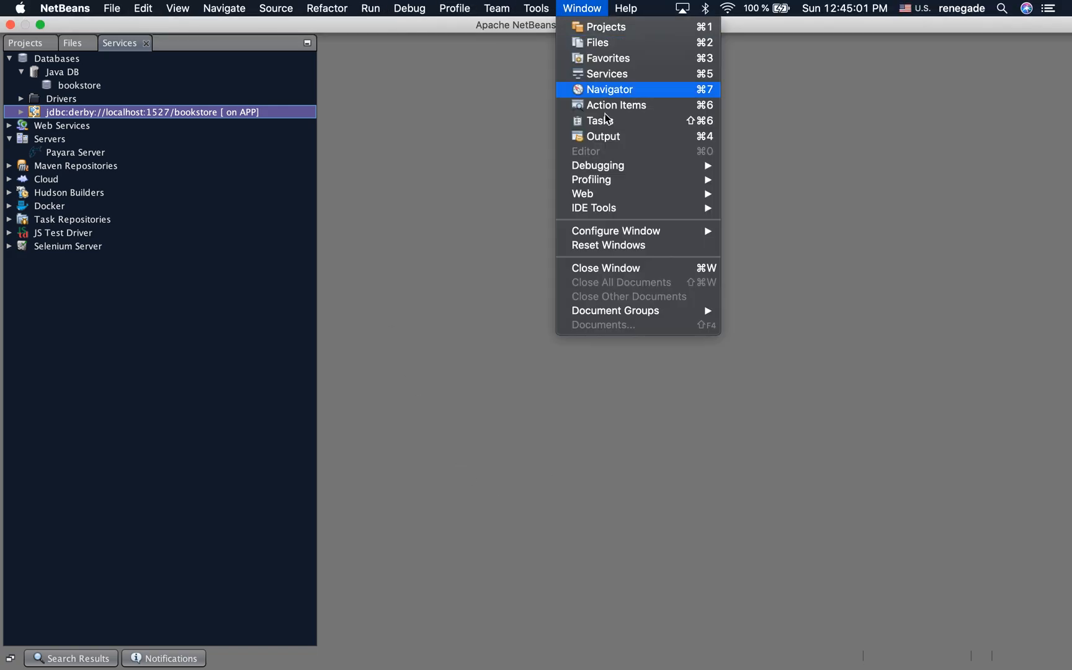
{"action": "left_click", "coordinate": [616, 138]}
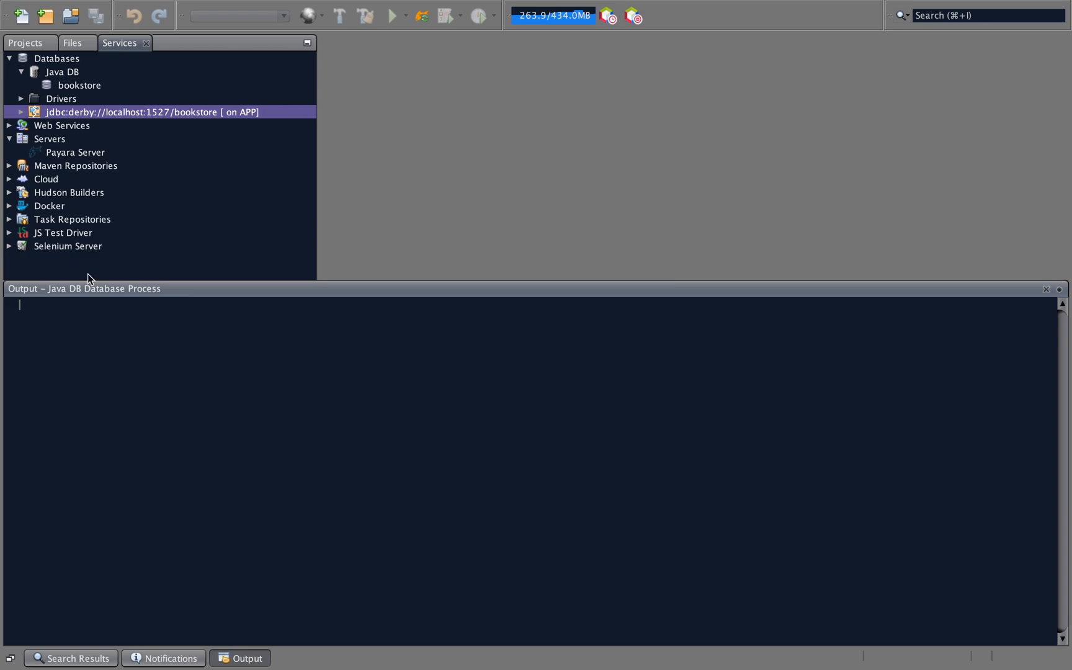
{"action": "right_click", "coordinate": [97, 113]}
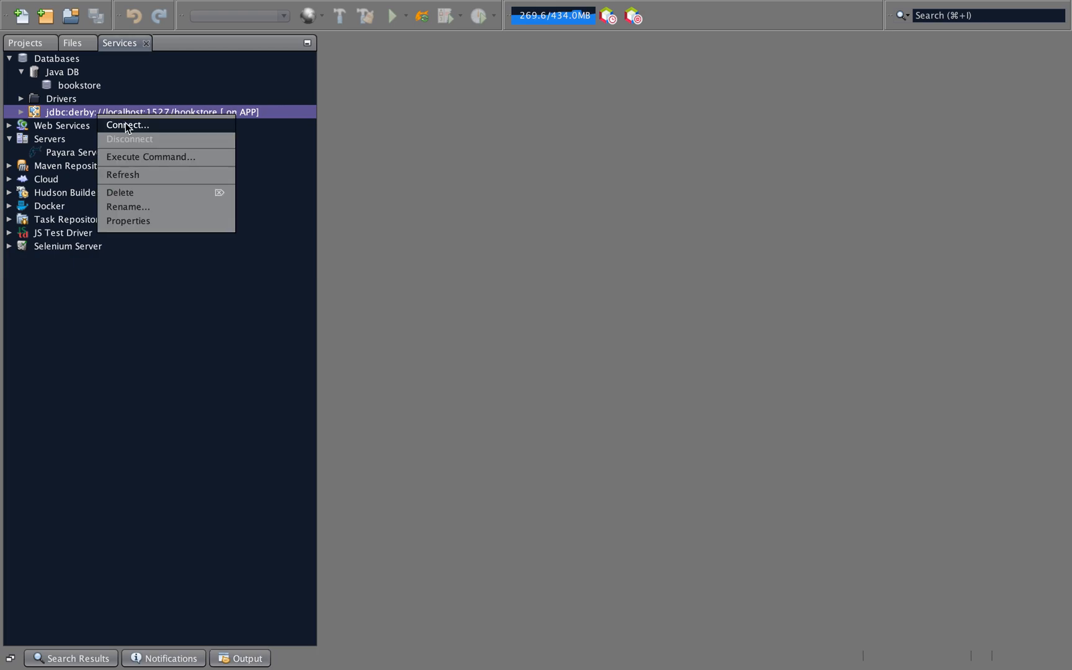
{"action": "left_click", "coordinate": [125, 125]}
{"action": "left_click", "coordinate": [484, 403]}
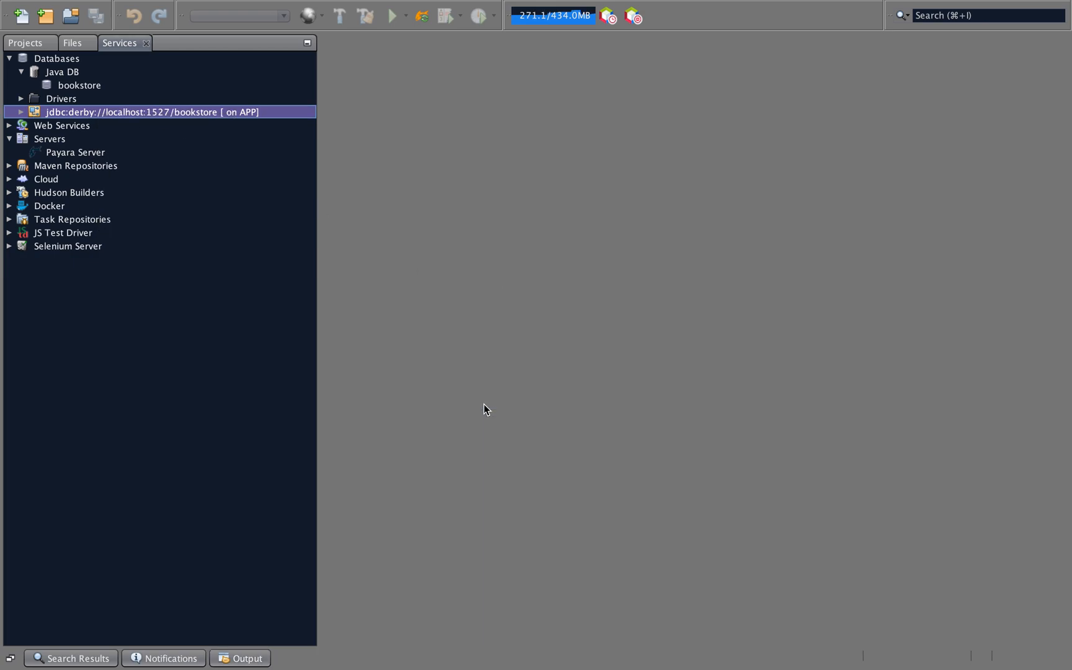
{"action": "left_click", "coordinate": [251, 658]}
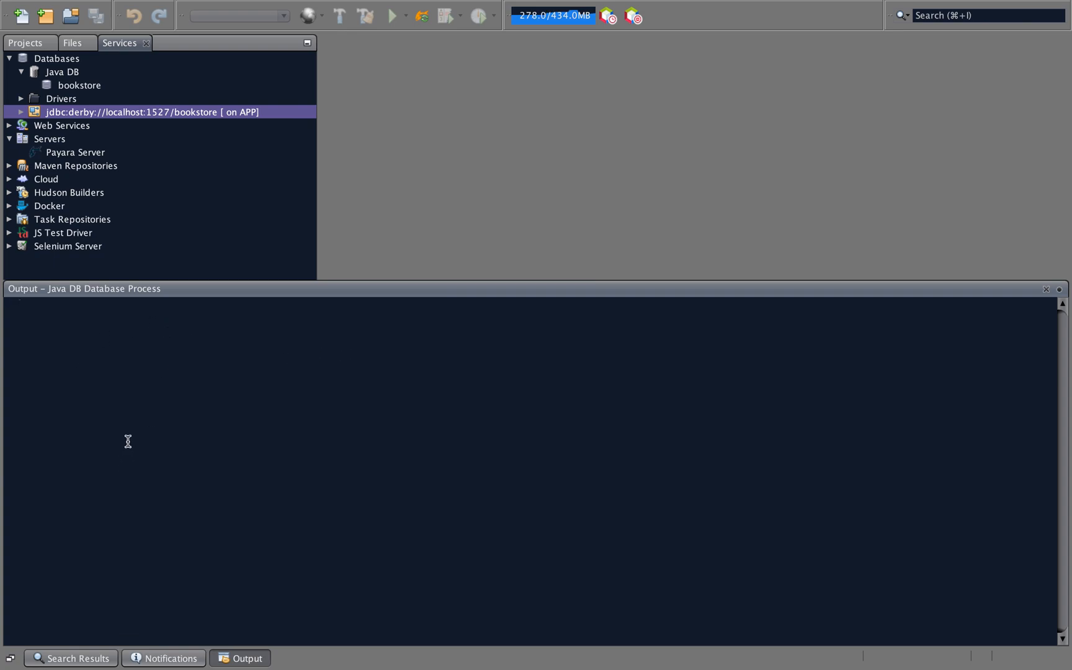
{"action": "left_click", "coordinate": [1047, 289]}
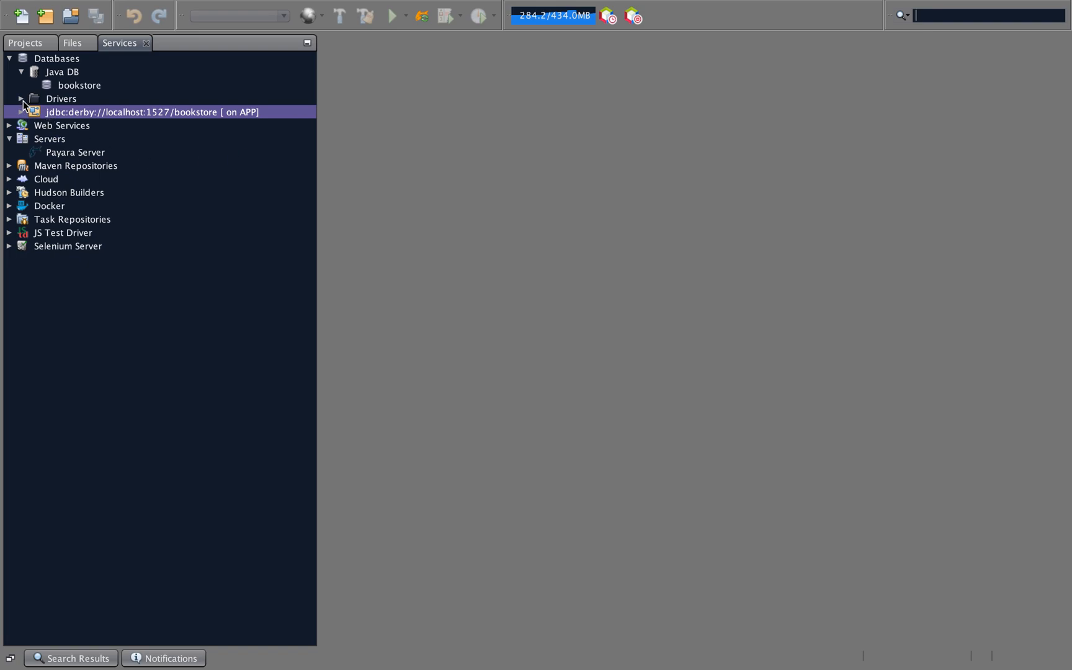
Refresh Payara Server and start it with JDK 1.8 as its Java platform, keeping the update of its properties enabled
{"action": "left_click", "coordinate": [67, 154]}
{"action": "right_click", "coordinate": [67, 153]}
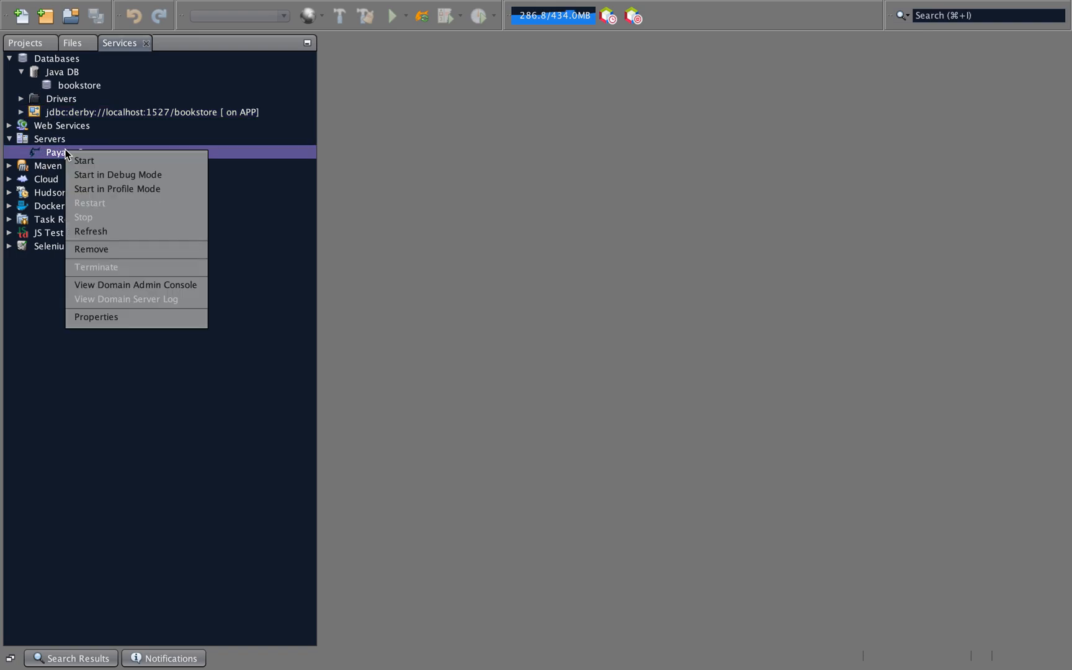
{"action": "left_click", "coordinate": [92, 235]}
{"action": "right_click", "coordinate": [81, 152]}
{"action": "left_click", "coordinate": [98, 157]}
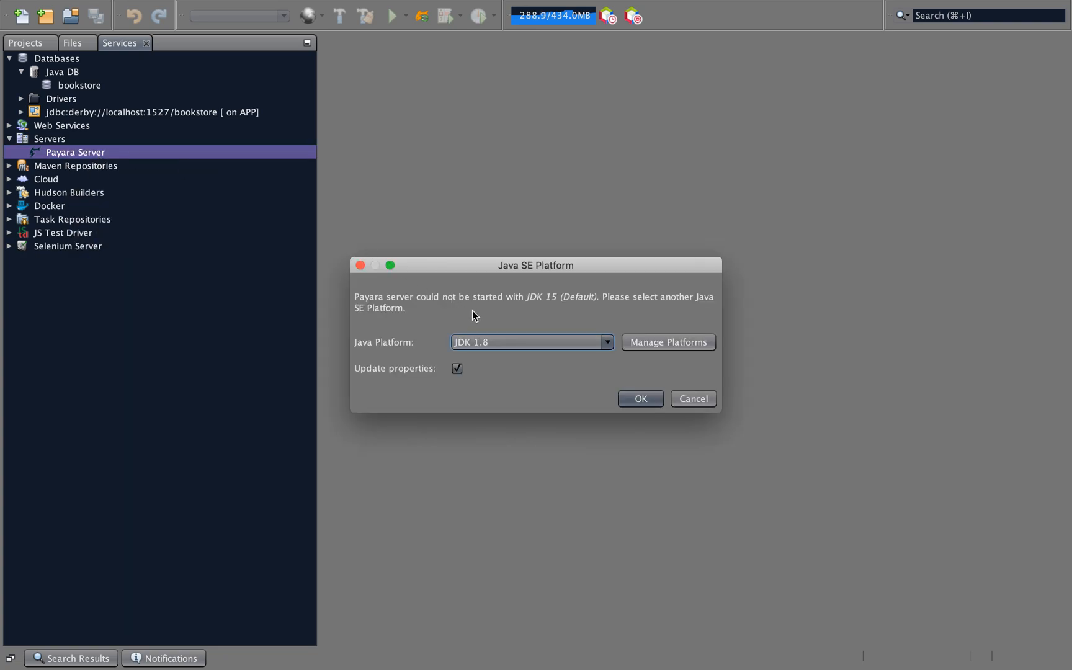
{"action": "left_click", "coordinate": [500, 341]}
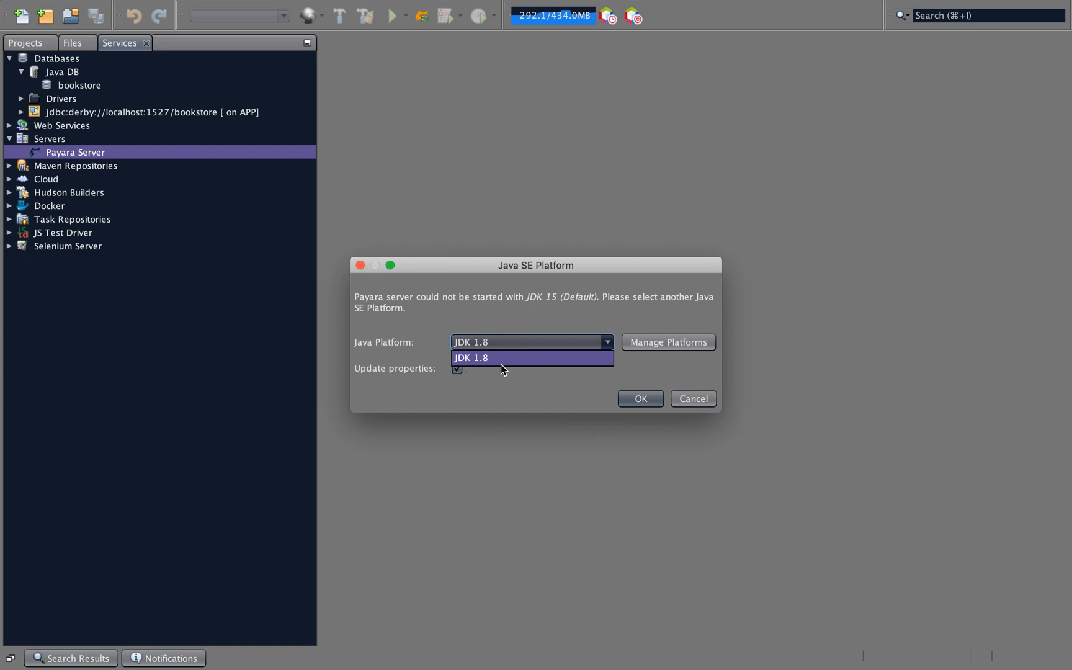
{"action": "left_click", "coordinate": [538, 303]}
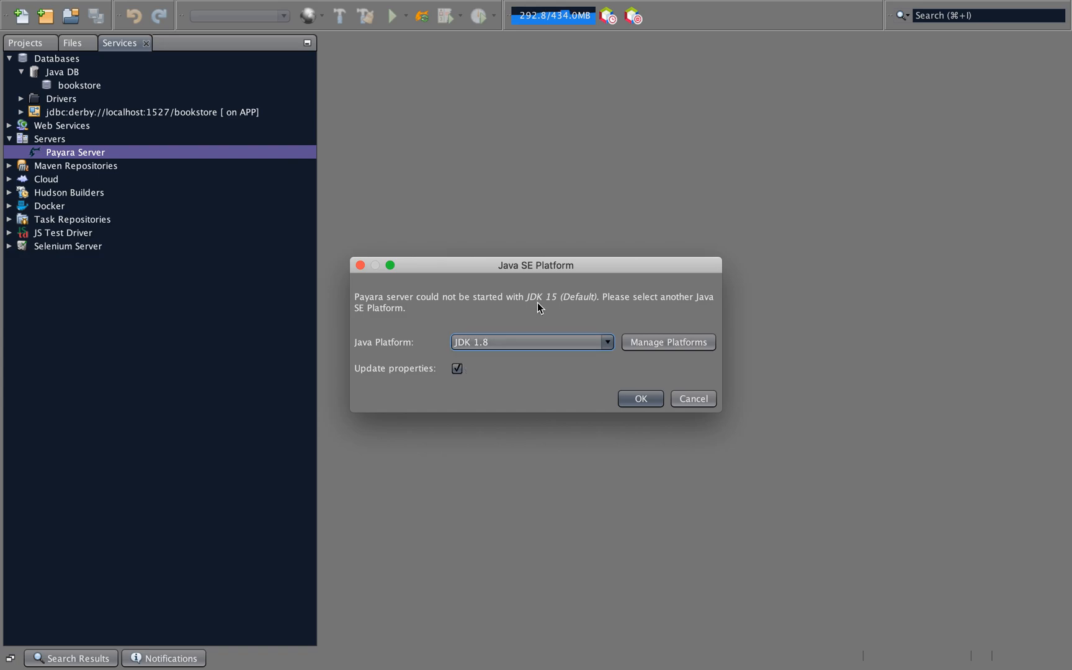
{"action": "left_click", "coordinate": [632, 402]}
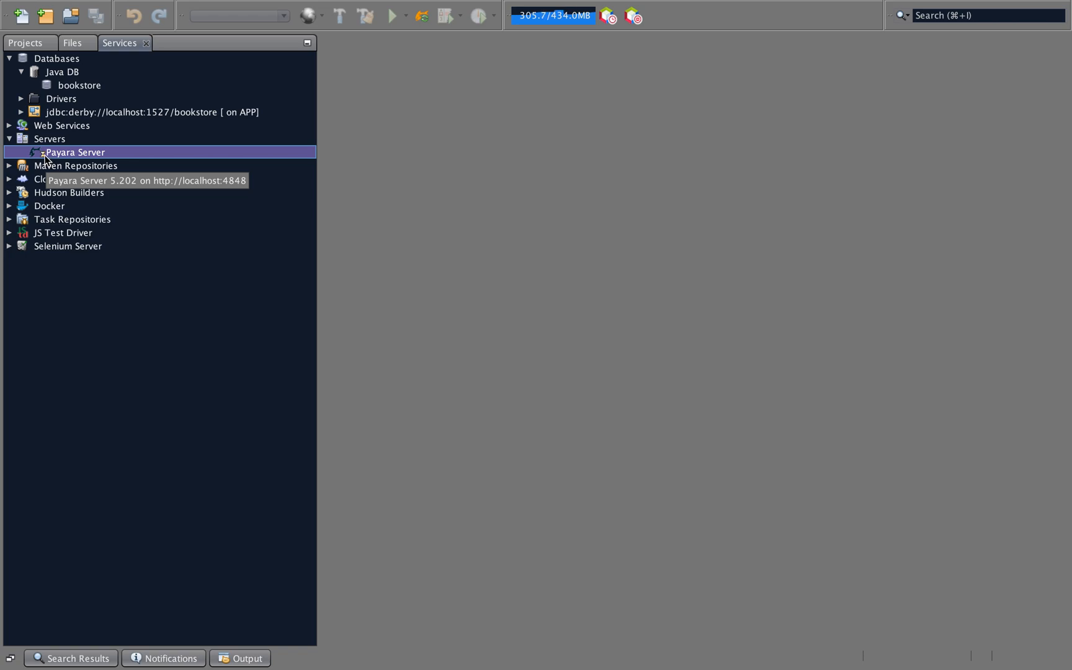
Check the Payara Server startup output and try to load localhost:4848 in Firefox
{"action": "left_click", "coordinate": [247, 658]}
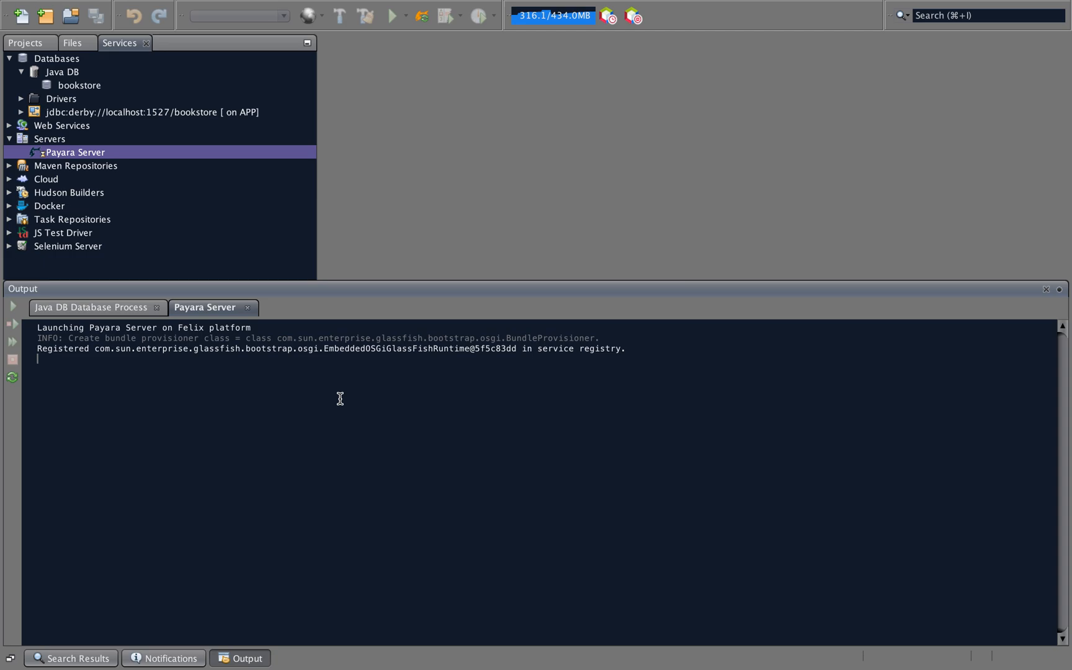
{"action": "key", "text": "super+Tab"}
{"action": "key", "text": "super+Tab"}
{"action": "key", "text": "super+Tab"}
{"action": "key", "text": "super+Tab"}
{"action": "key", "text": "super+Tab"}
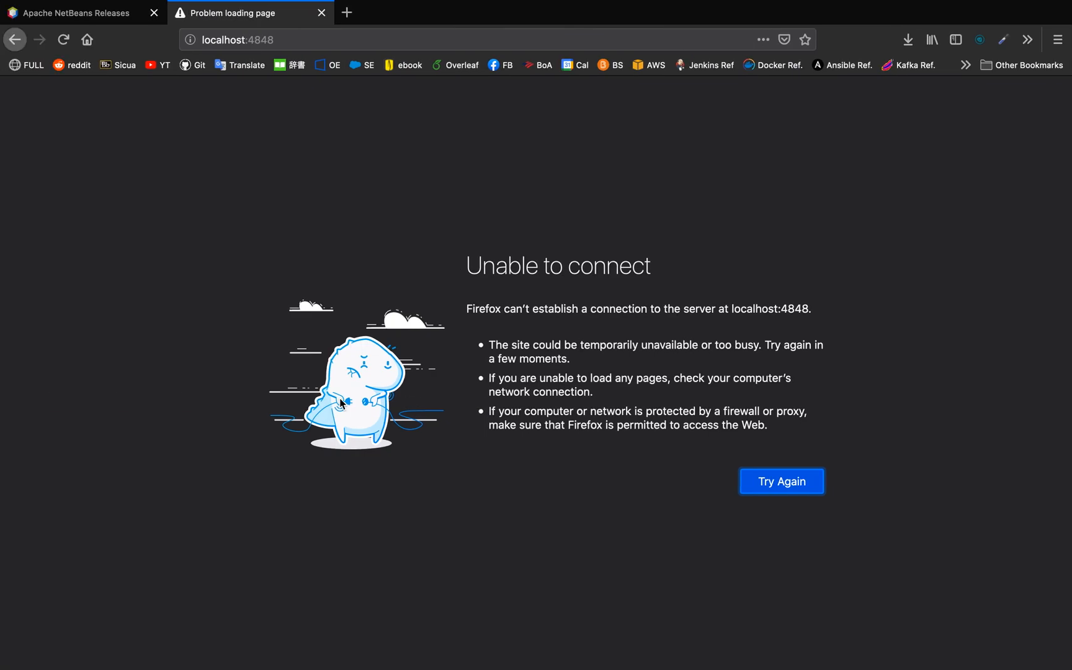
{"action": "left_click", "coordinate": [283, 40]}
{"action": "key", "text": "Return"}
{"action": "left_click", "coordinate": [296, 40]}
{"action": "key", "text": "Return"}
Recheck the server log in NetBeans and reload localhost:4848 in Firefox to open the Payara admin console
{"action": "key", "text": "super+Tab"}
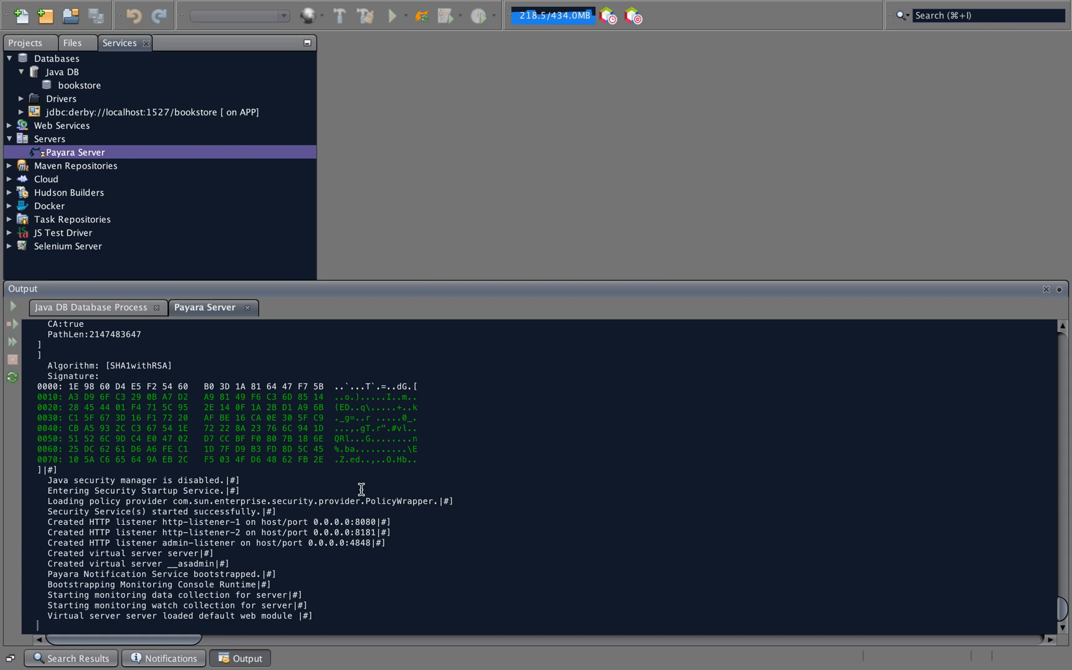
{"action": "key", "text": "super+Tab"}
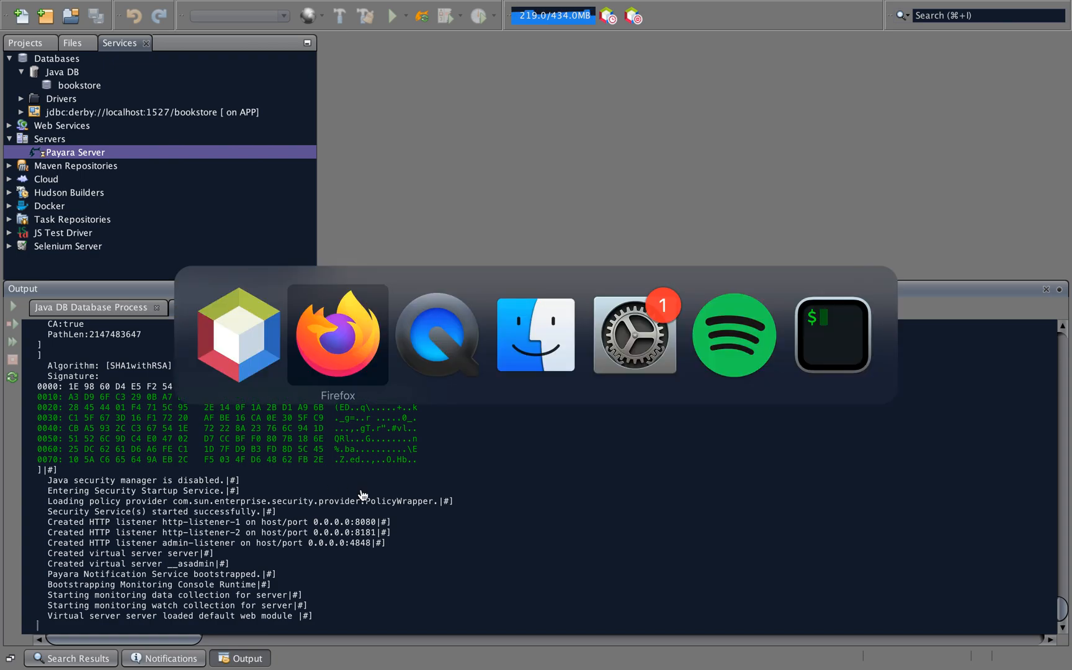
{"action": "left_click", "coordinate": [277, 39]}
{"action": "key", "text": "Return"}
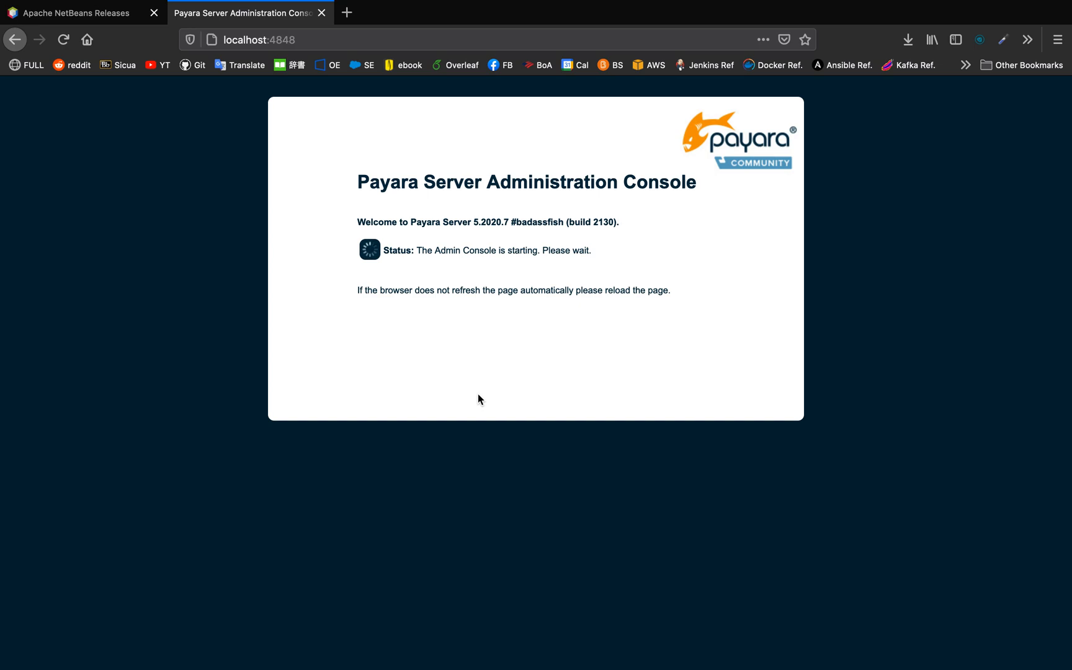
{"action": "key", "text": "super+Tab"}
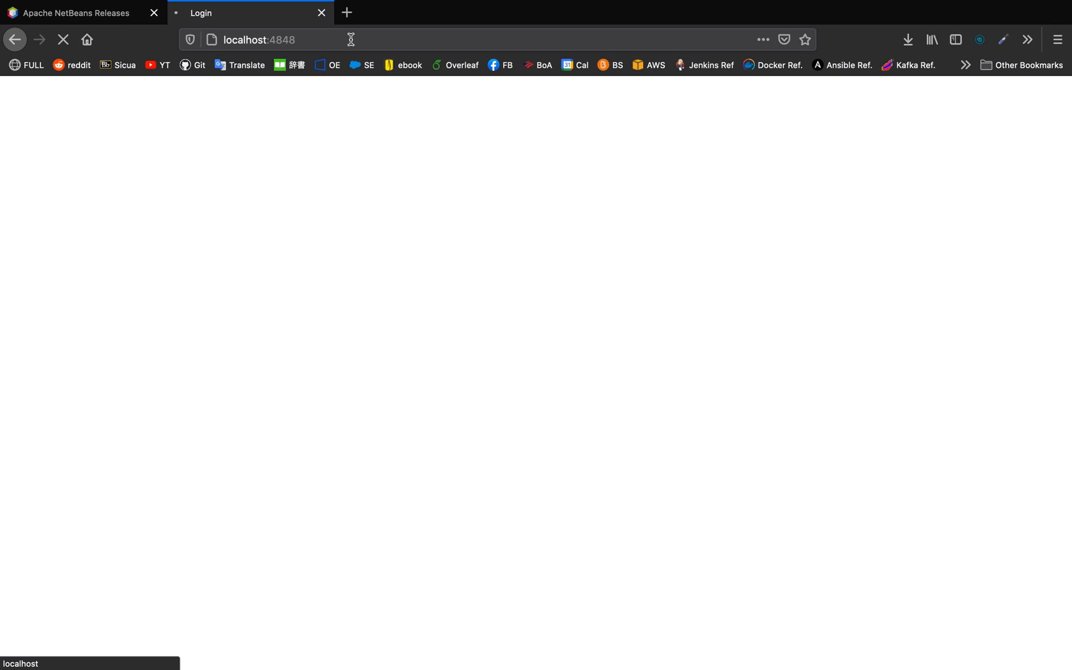
{"action": "left_click", "coordinate": [283, 39]}
{"action": "key", "text": "Return"}
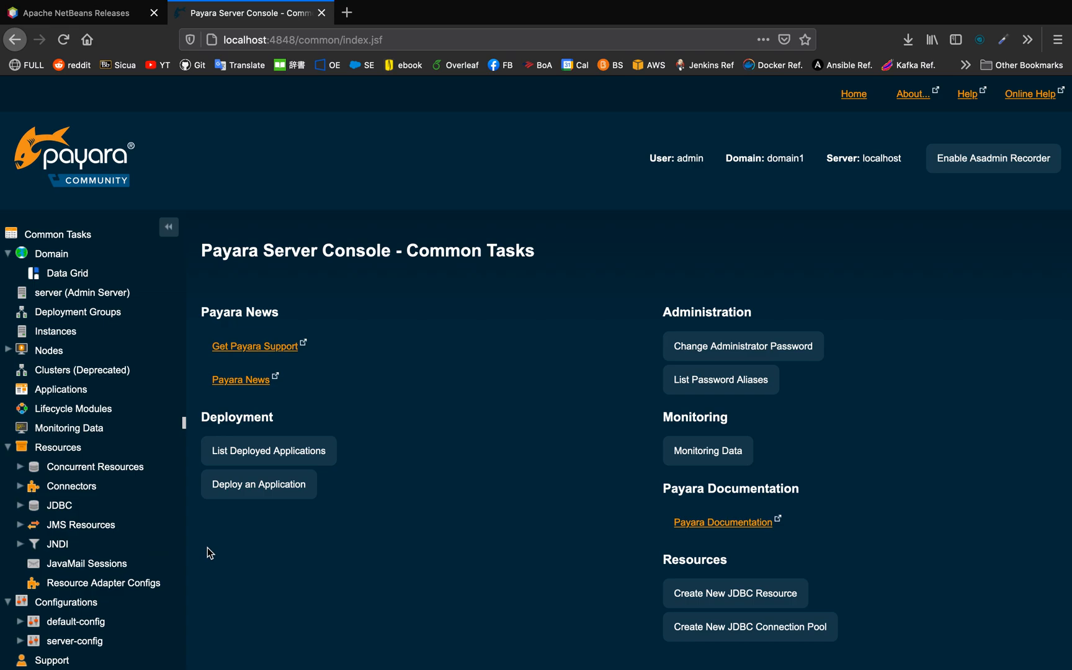
Start a new JDBC connection pool under the JDBC resources and name it derbyPool
{"action": "left_click", "coordinate": [22, 507]}
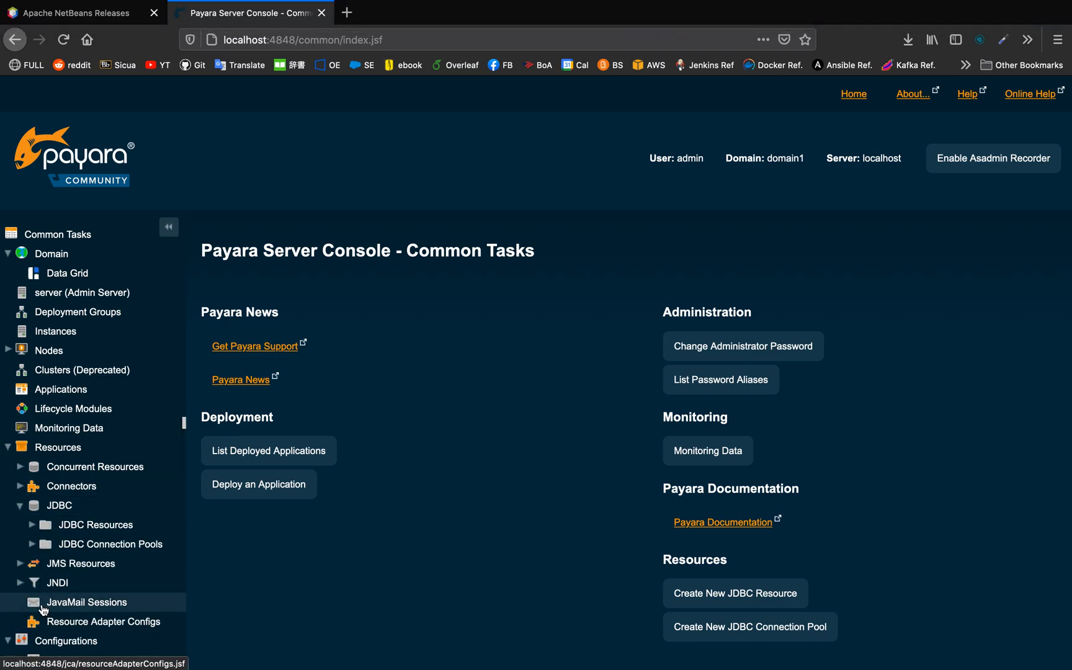
{"action": "left_click", "coordinate": [55, 550]}
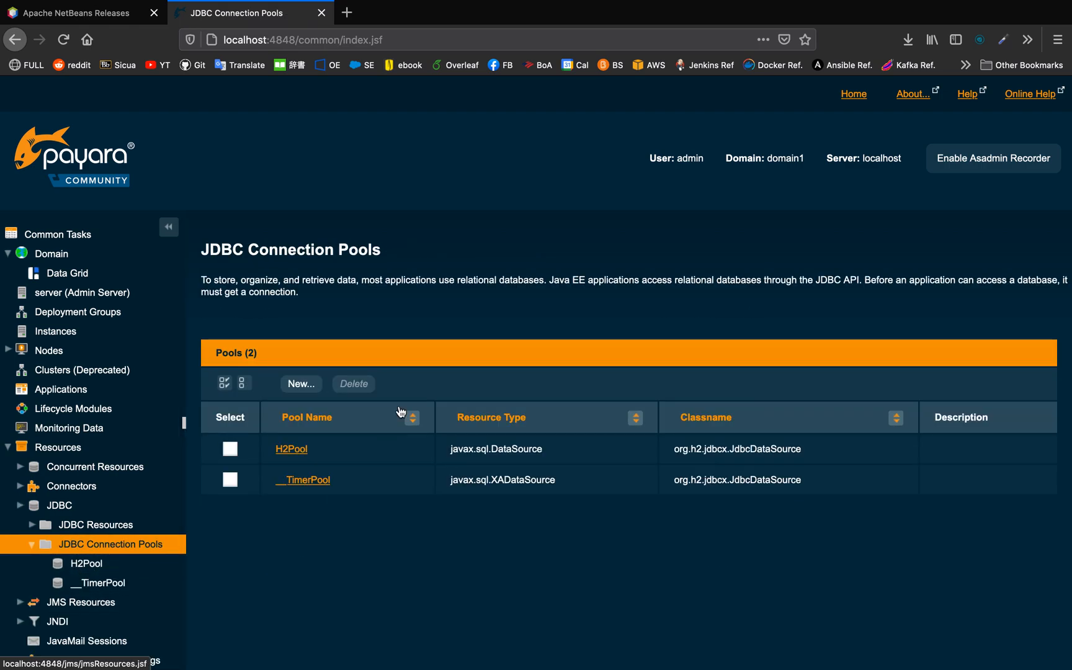
{"action": "left_click", "coordinate": [297, 386]}
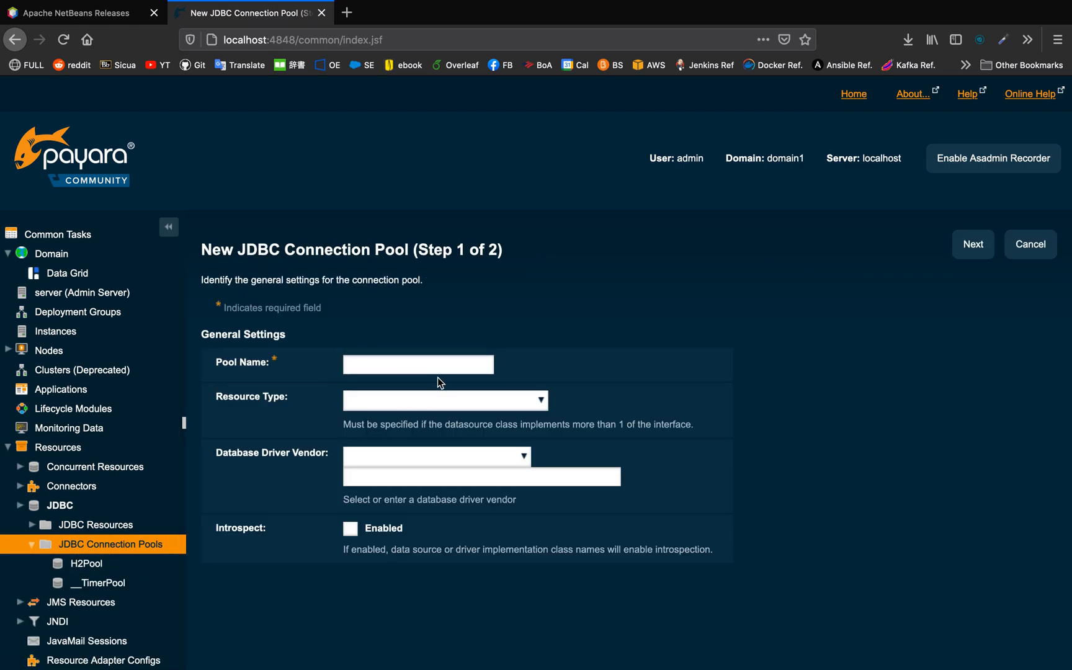
{"action": "left_click", "coordinate": [406, 364]}
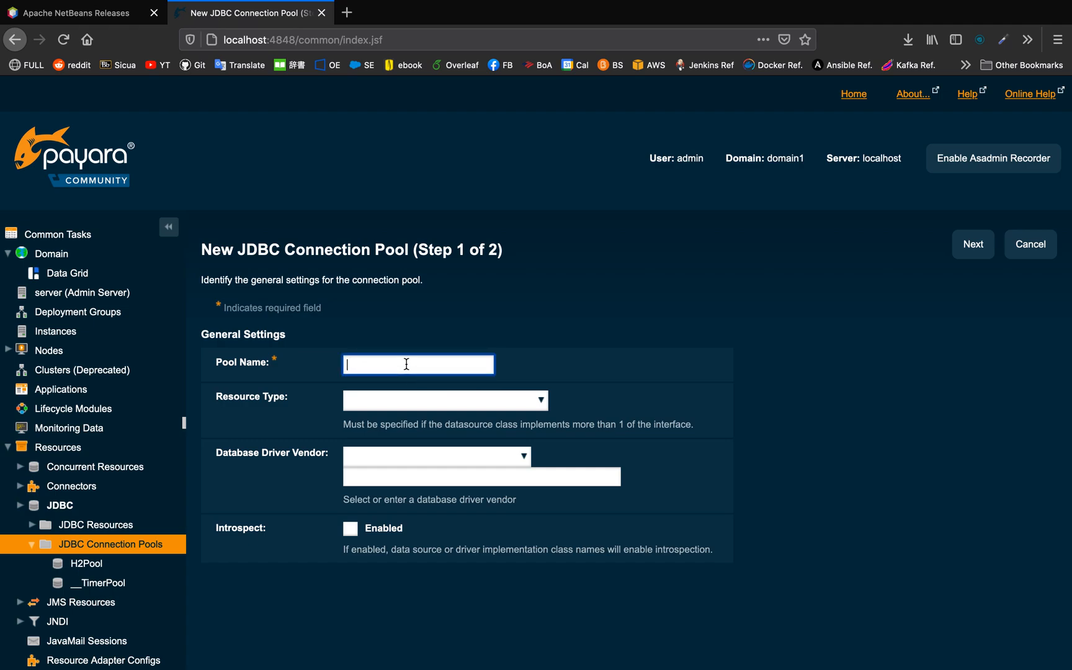
{"action": "type", "text": "derbyPo"}
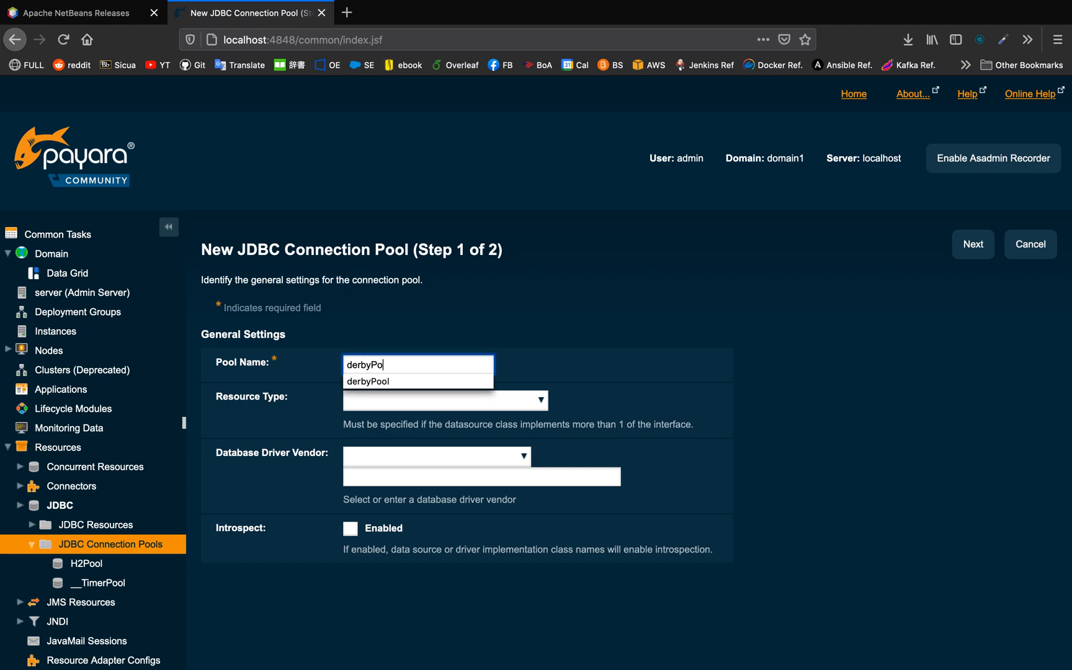
{"action": "type", "text": "ol"}
{"action": "left_click", "coordinate": [446, 381]}
Set the pool's resource type to javax.sql.XADataSource and its database driver vendor to Derby, and continue to the second step
{"action": "left_click", "coordinate": [420, 400]}
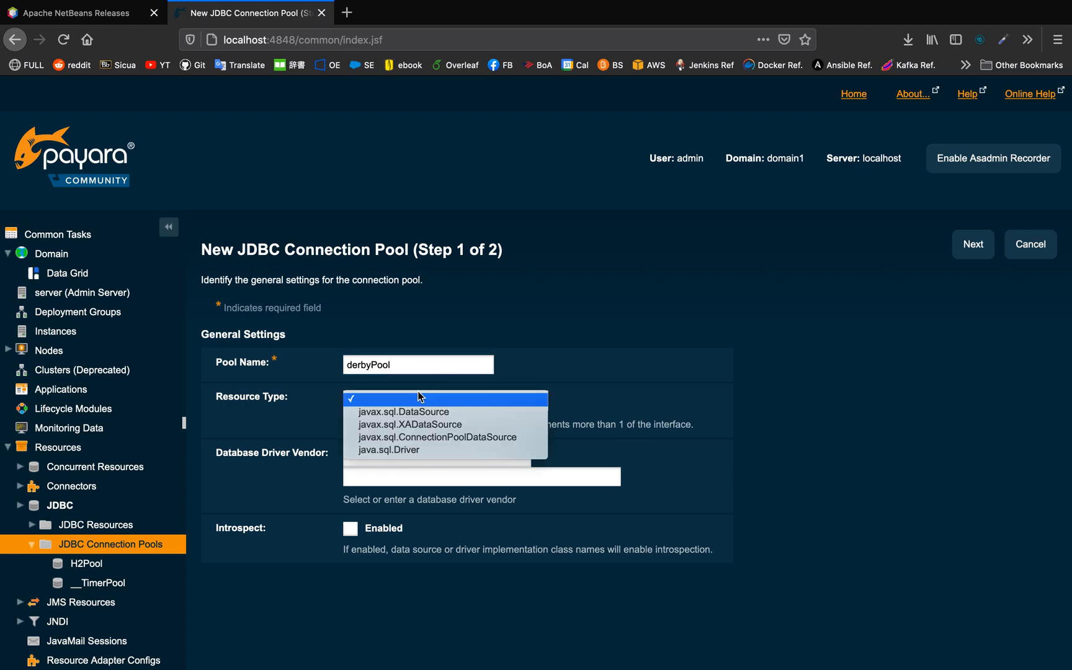
{"action": "left_click", "coordinate": [441, 427]}
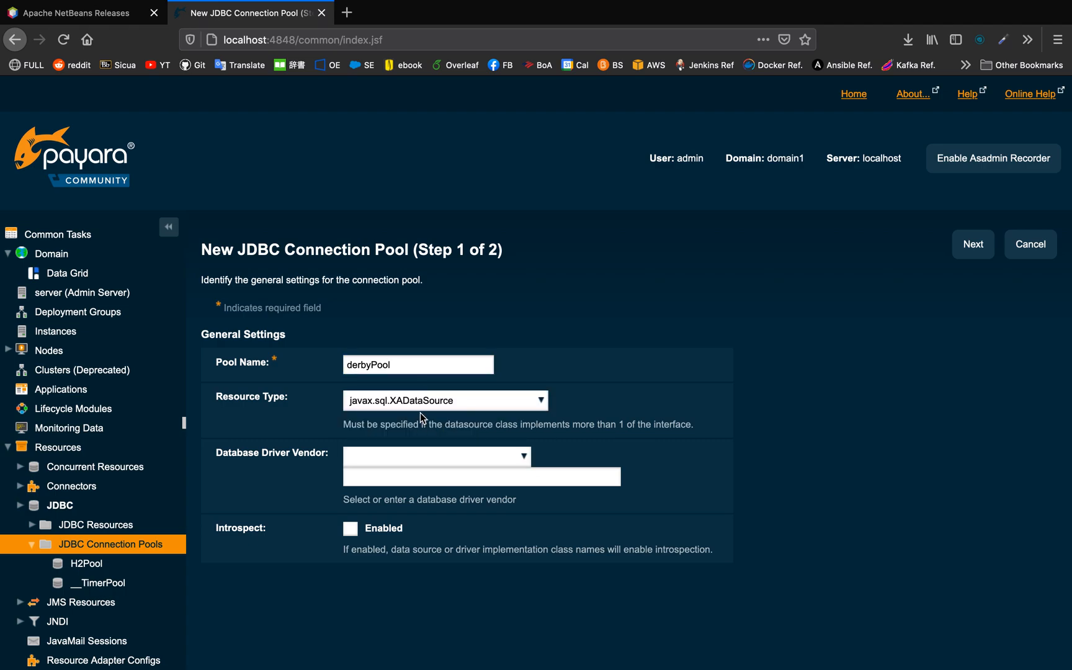
{"action": "left_click", "coordinate": [479, 460]}
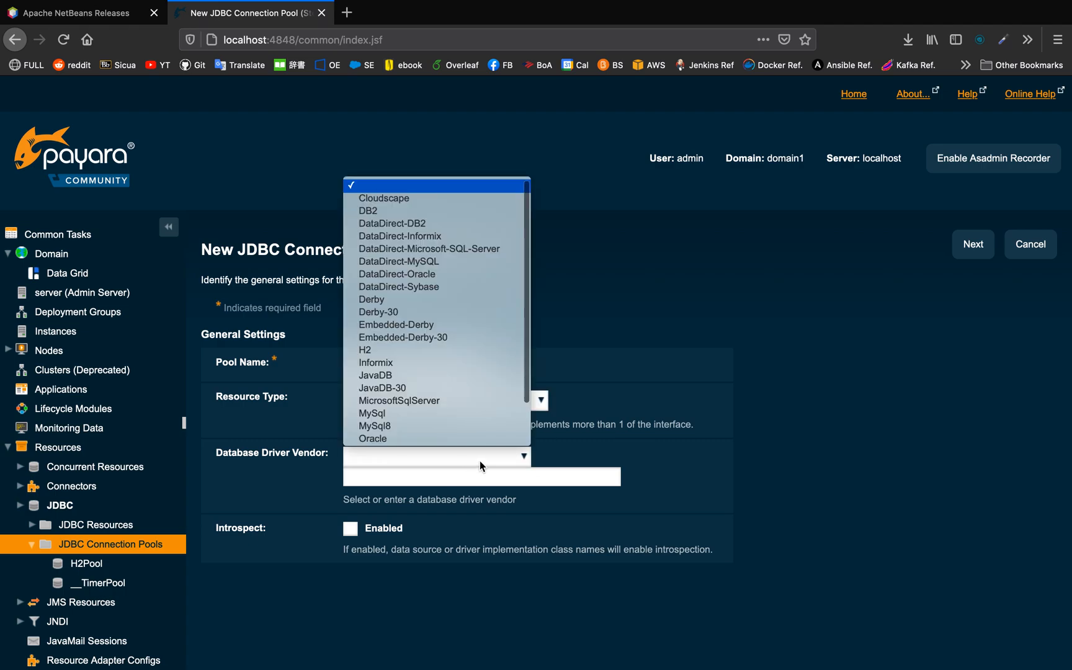
{"action": "left_click", "coordinate": [394, 299]}
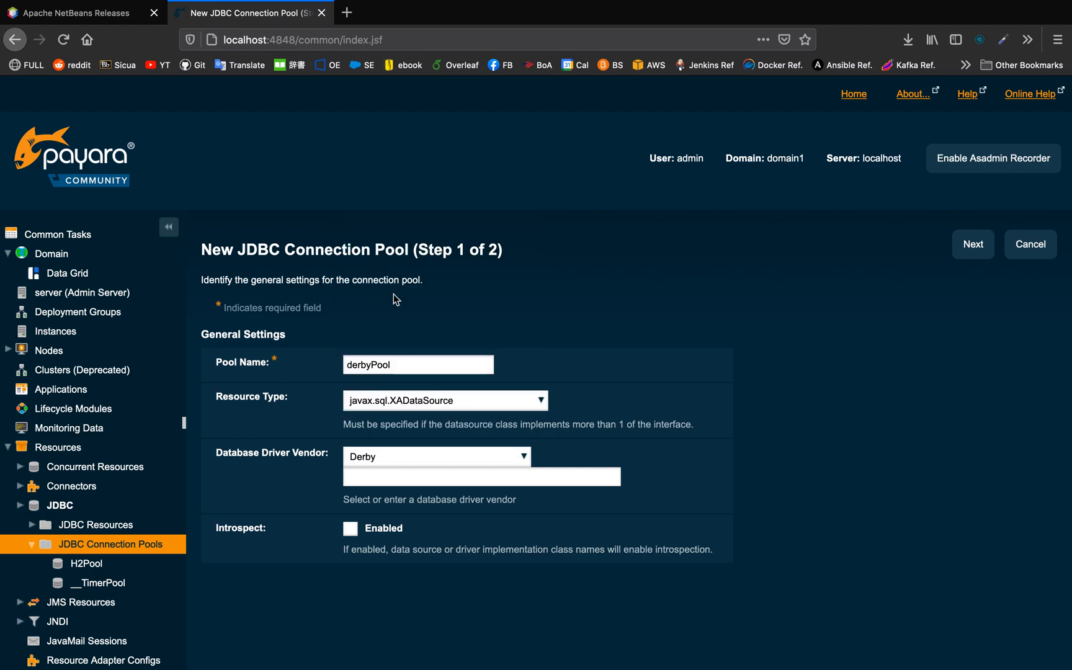
{"action": "left_click", "coordinate": [973, 244]}
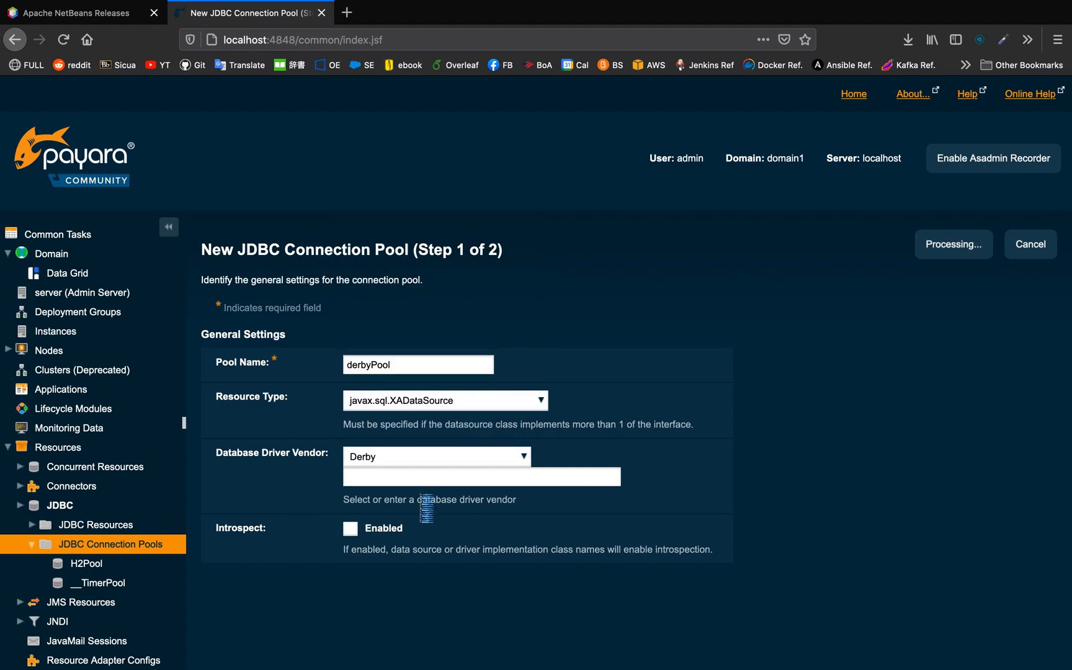
Add the additional property serverName with the value localhost to the new connection pool
{"action": "scroll", "coordinate": [421, 498], "scroll_direction": "down", "scroll_amount": 15}
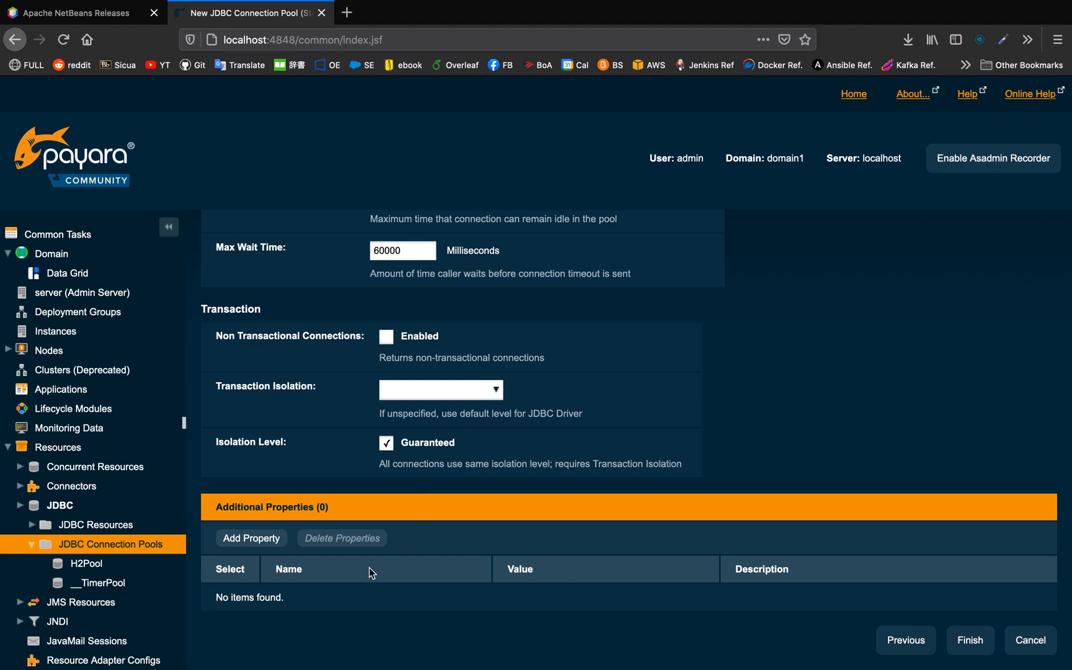
{"action": "left_click", "coordinate": [266, 539]}
{"action": "left_click", "coordinate": [375, 602]}
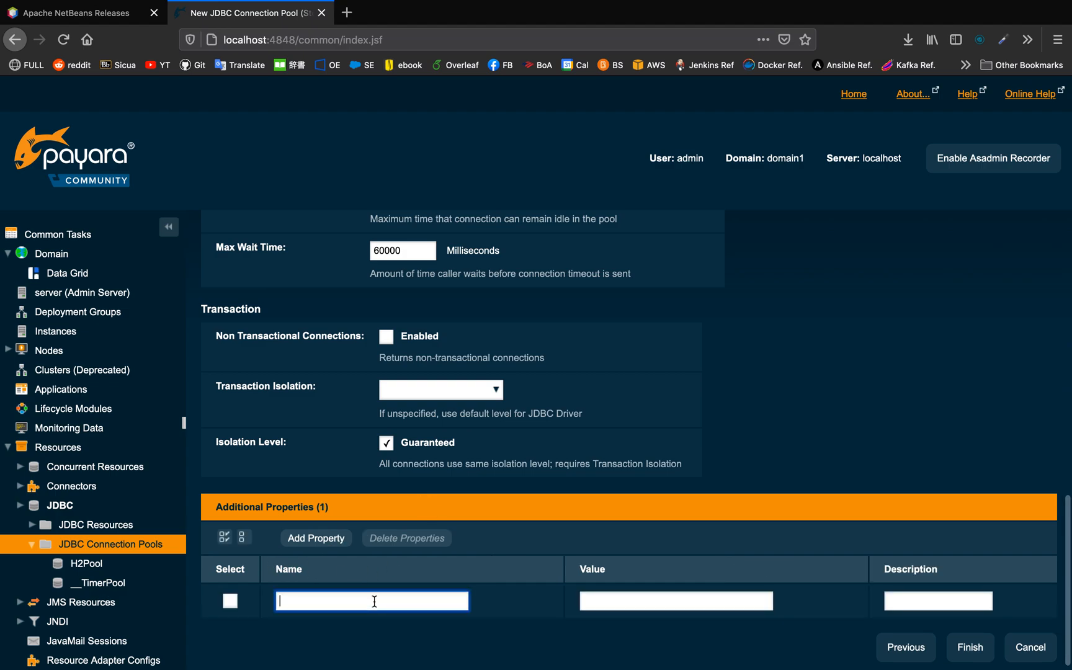
{"action": "type", "text": "ser"}
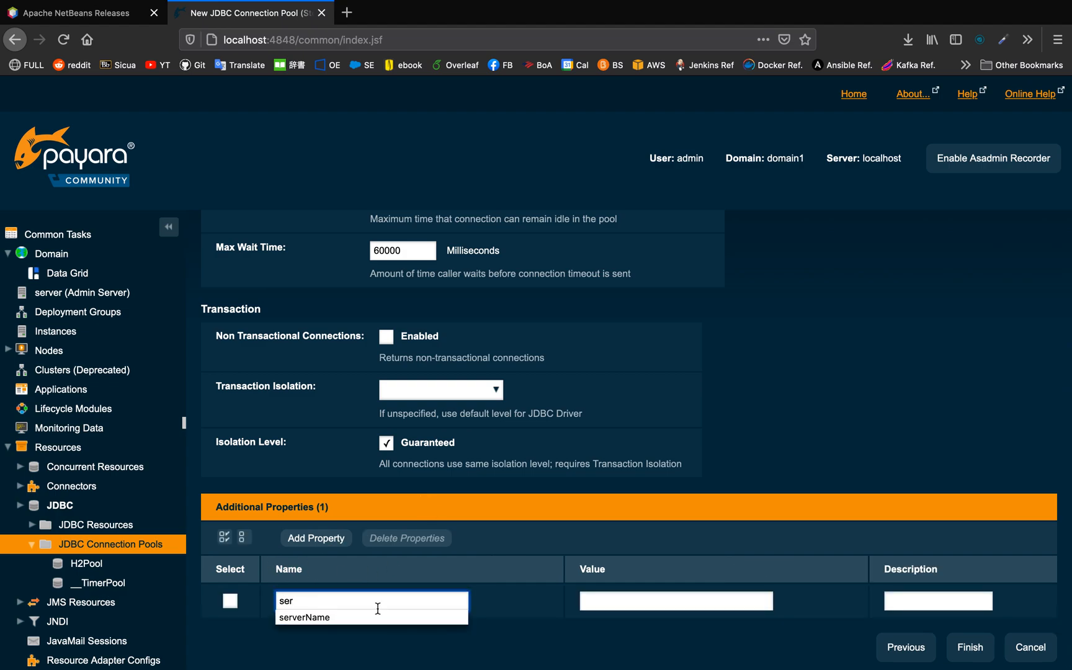
{"action": "left_click", "coordinate": [338, 618]}
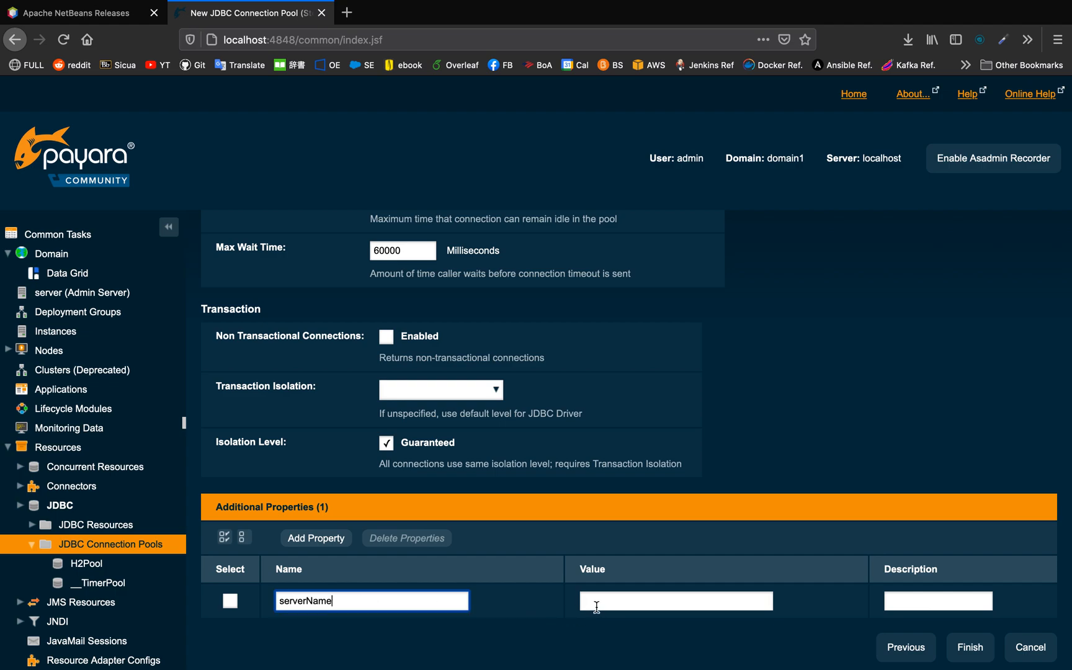
{"action": "left_click", "coordinate": [594, 602]}
{"action": "left_click", "coordinate": [610, 633]}
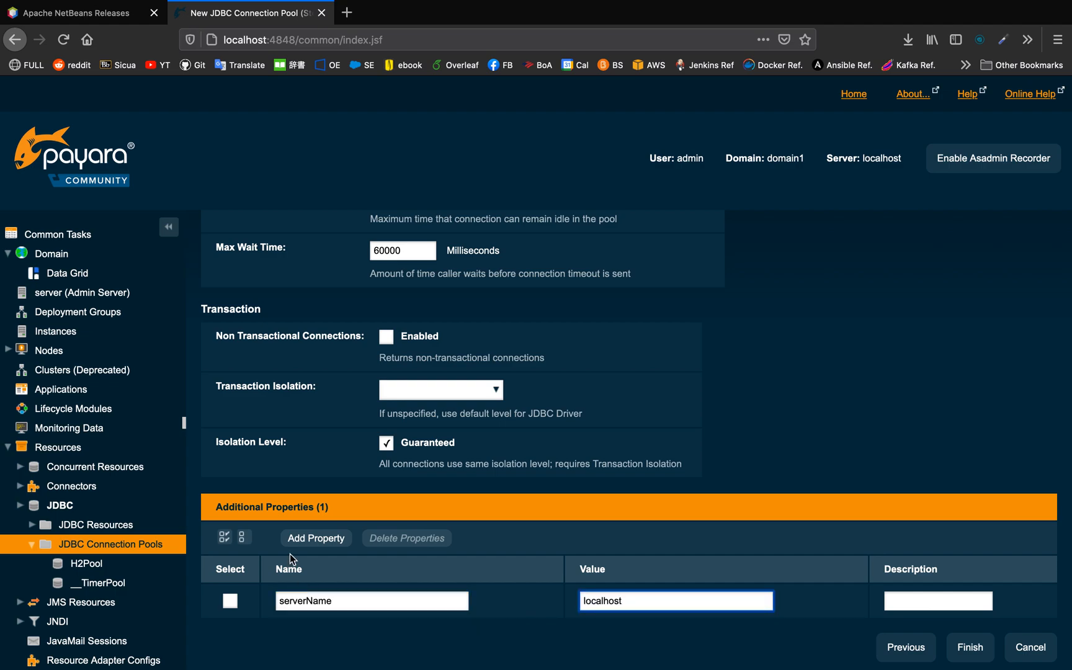
Add a second pool property named portNumber with the value 1527
{"action": "left_click", "coordinate": [350, 603]}
{"action": "type", "text": "p"}
{"action": "left_click", "coordinate": [340, 623]}
{"action": "left_click", "coordinate": [657, 604]}
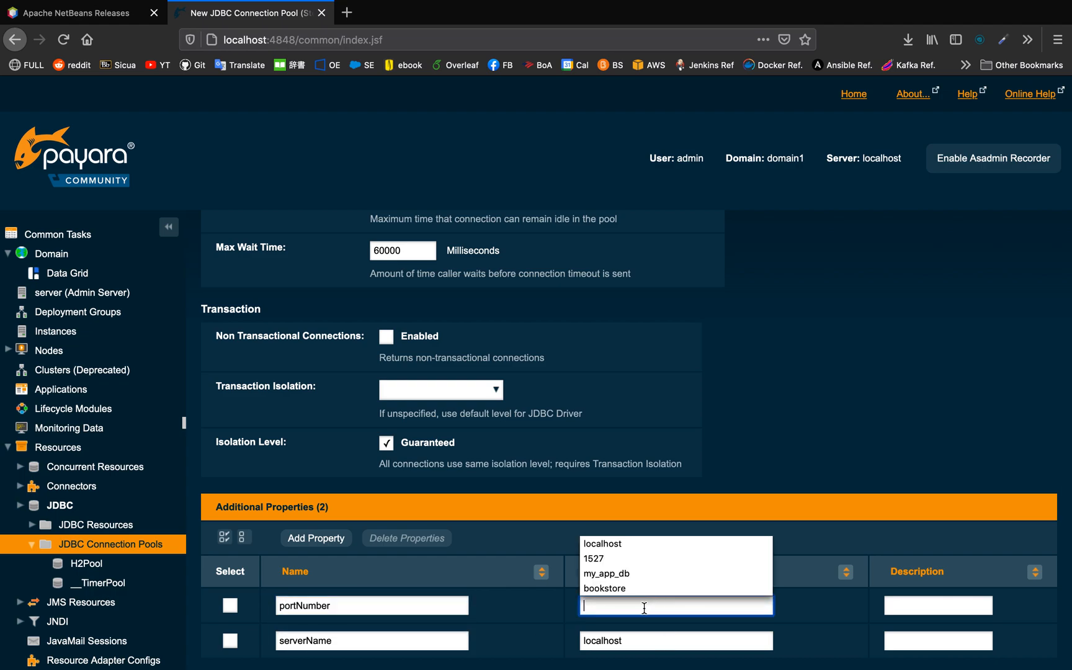
{"action": "left_click", "coordinate": [612, 558]}
Add a third pool property named databaseName with the value bookstore
{"action": "left_click", "coordinate": [335, 541]}
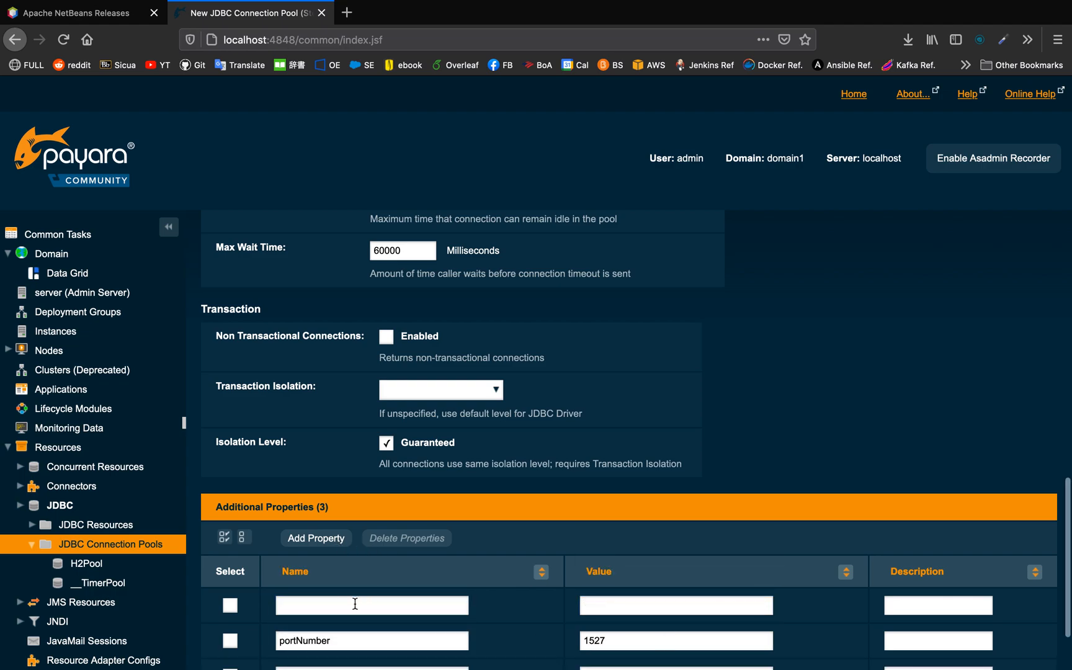
{"action": "left_click", "coordinate": [354, 604]}
{"action": "type", "text": "databaseName"}
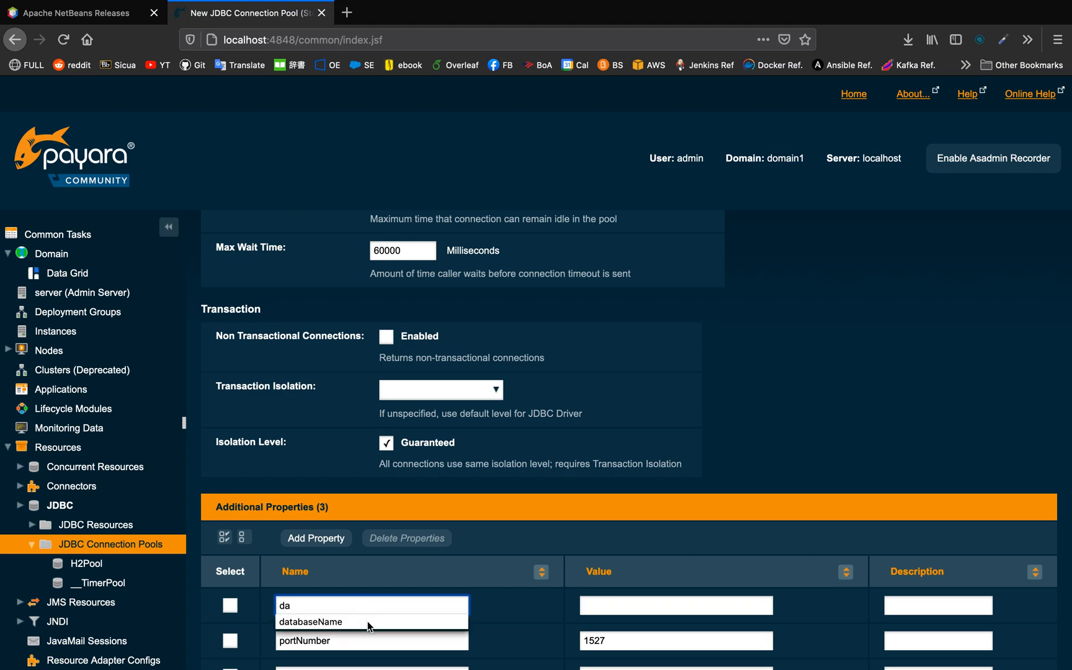
{"action": "left_click", "coordinate": [371, 624]}
{"action": "left_click", "coordinate": [674, 606]}
{"action": "type", "text": "b"}
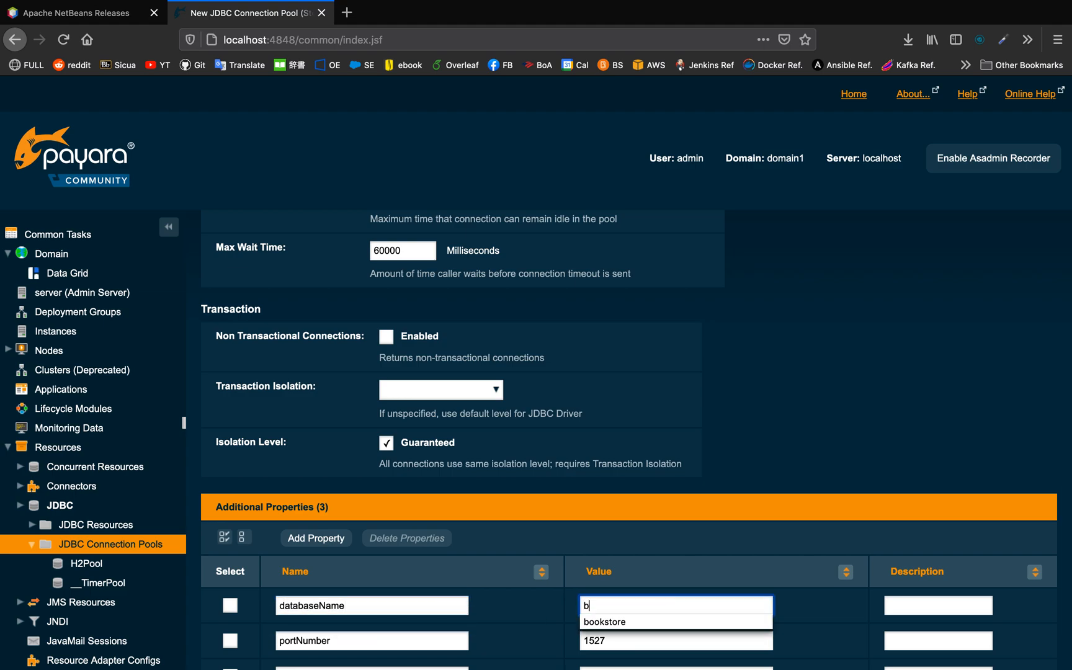
{"action": "left_click", "coordinate": [656, 633]}
Finish creating the connection pool and ping derbyPool to test its database connection
{"action": "scroll", "coordinate": [679, 588], "scroll_direction": "down", "scroll_amount": 3}
{"action": "left_click", "coordinate": [954, 640]}
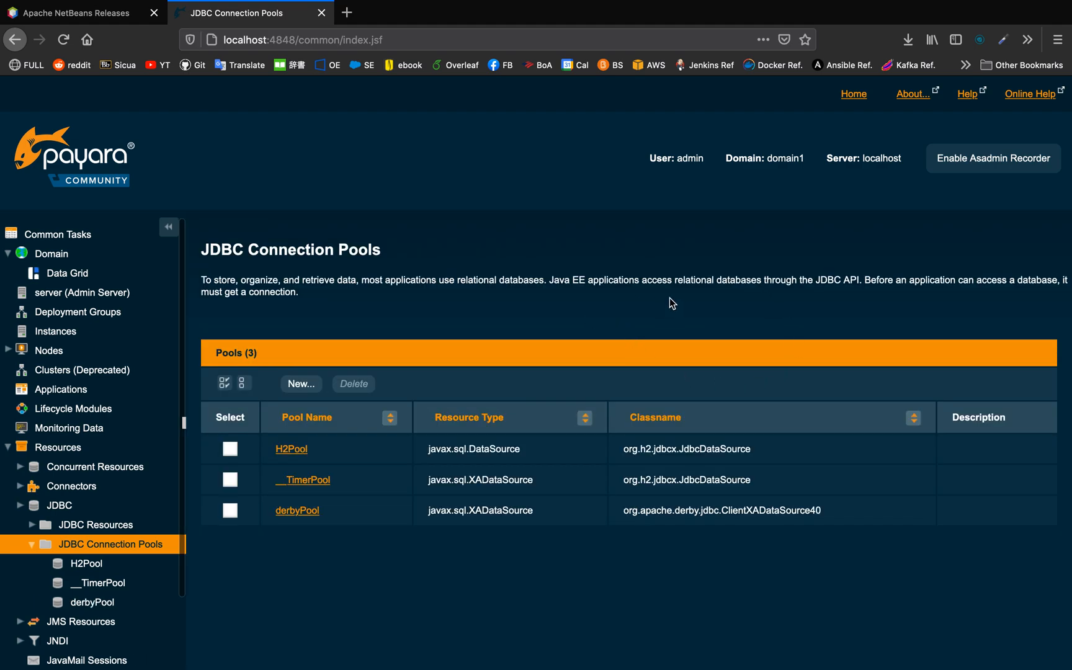
{"action": "left_click", "coordinate": [301, 518]}
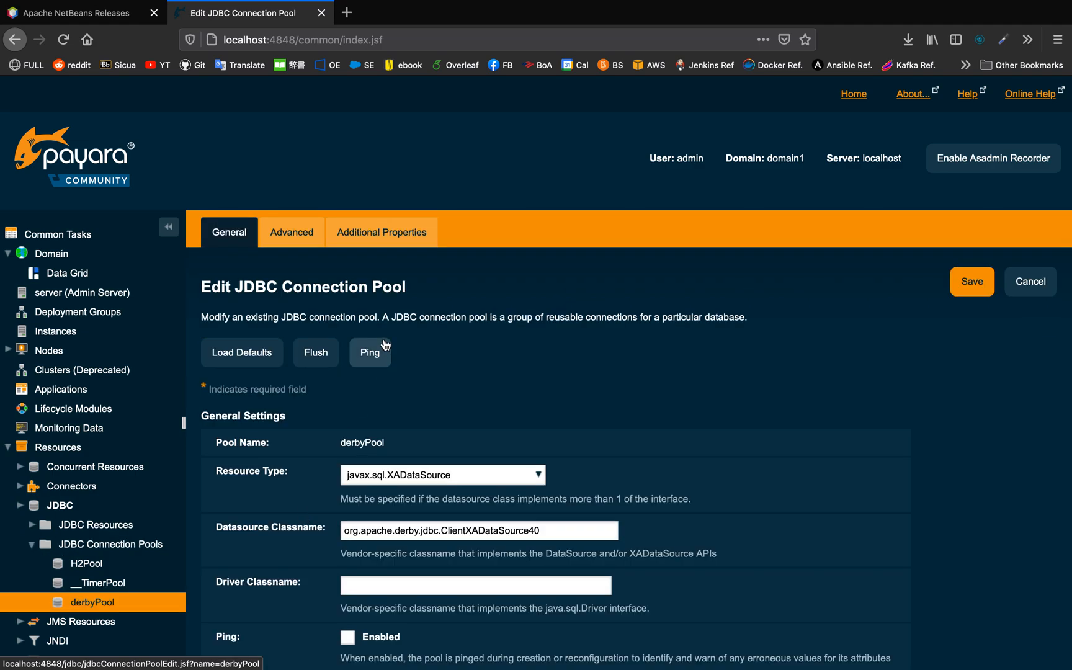
{"action": "left_click", "coordinate": [372, 355]}
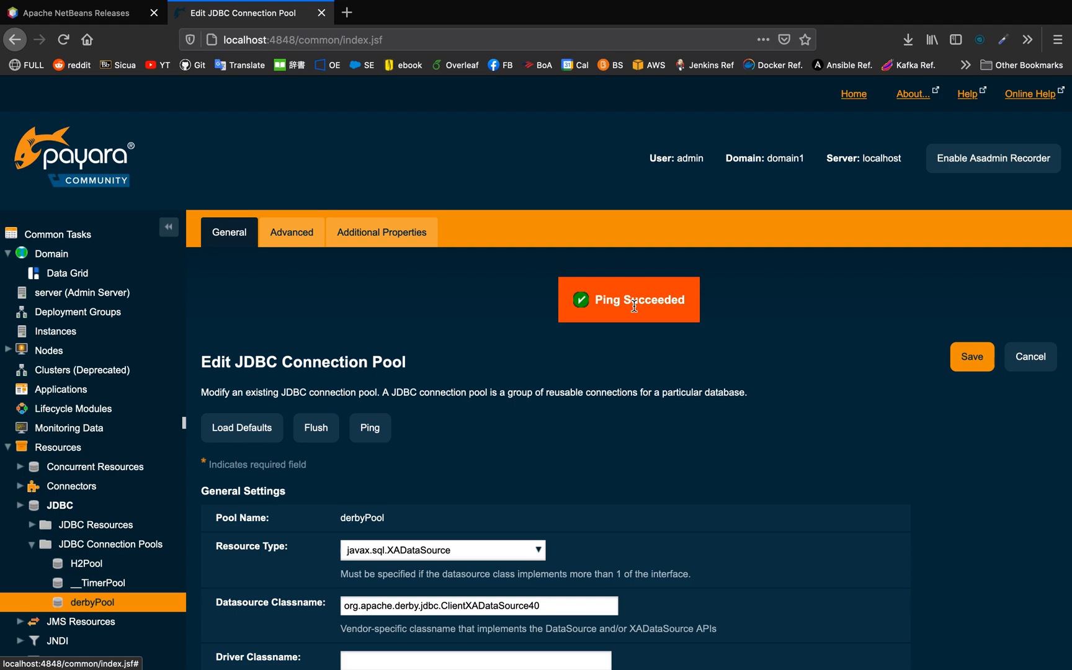
Switch to NetBeans and close the Payara Server output log
{"action": "key", "text": "super+Tab"}
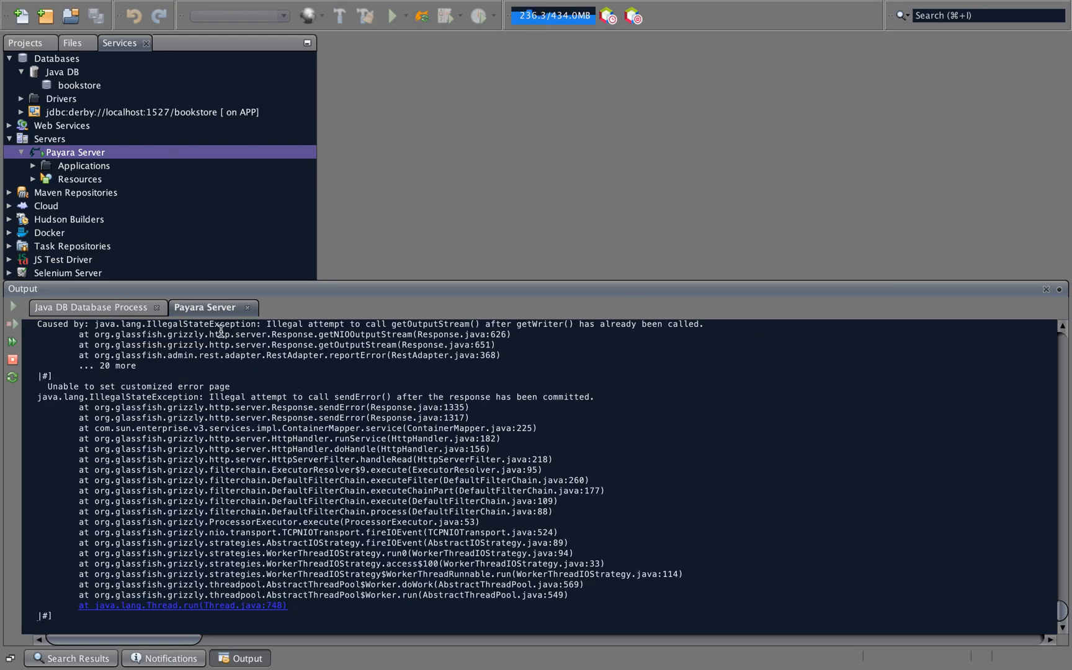
{"action": "scroll", "coordinate": [221, 331], "scroll_direction": "up", "scroll_amount": 5}
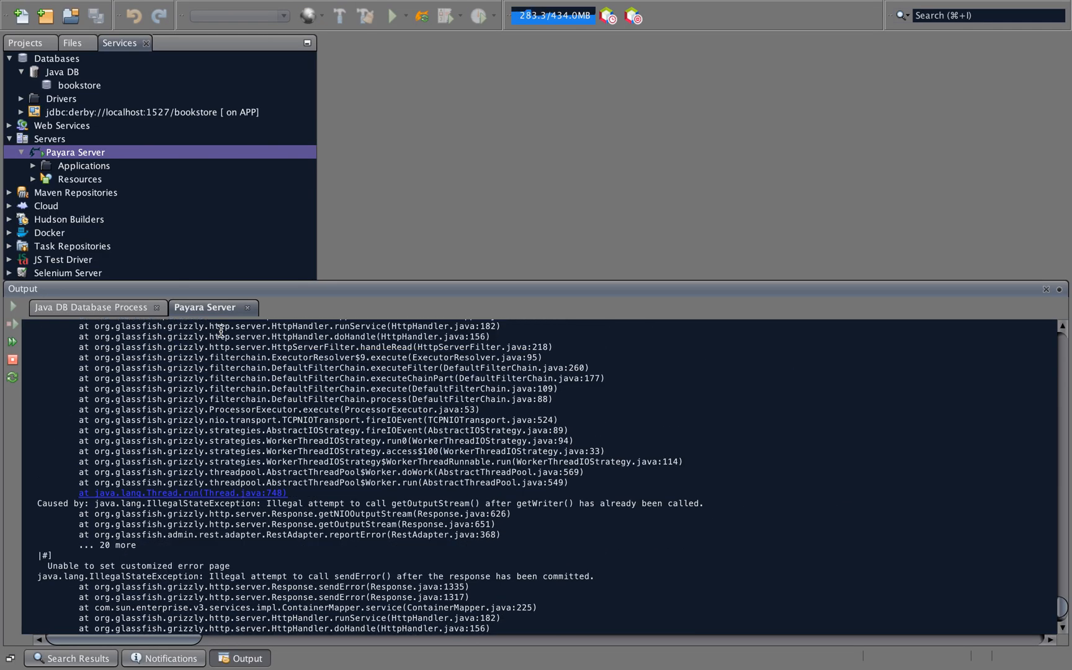
{"action": "left_click", "coordinate": [249, 309]}
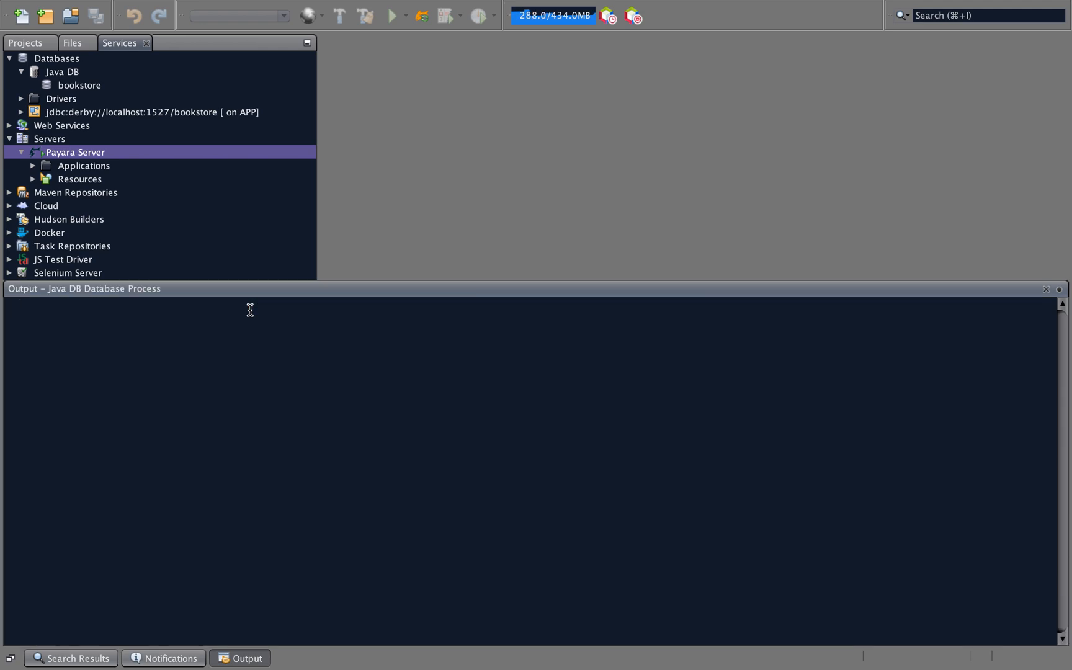
Run a clean and build of the backstepbystep project
{"action": "left_click", "coordinate": [33, 43]}
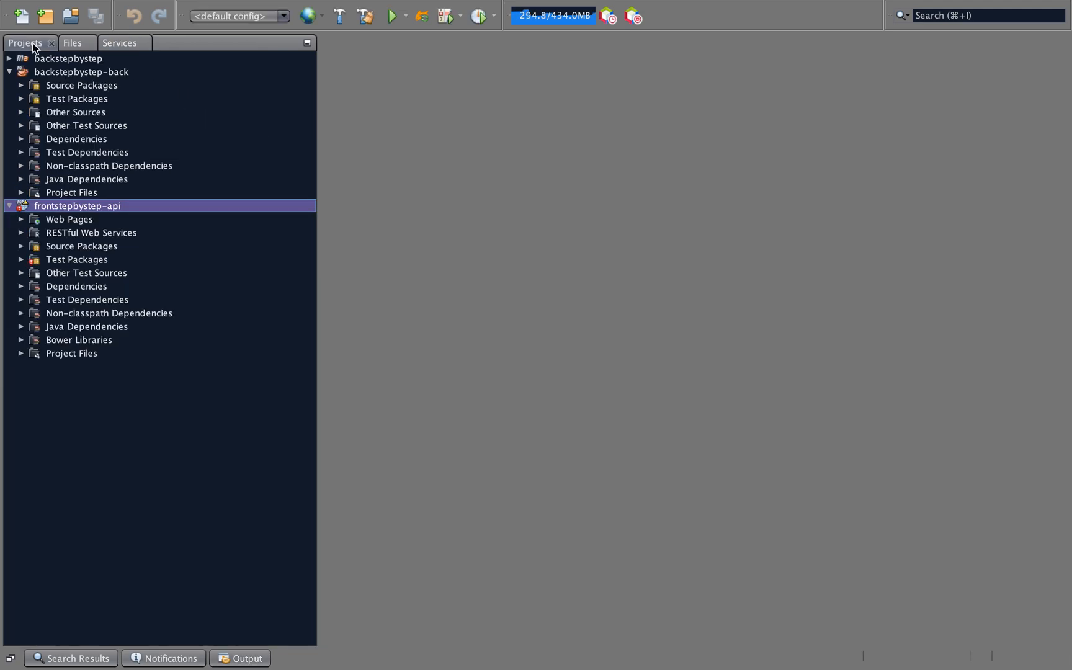
{"action": "left_click", "coordinate": [70, 59]}
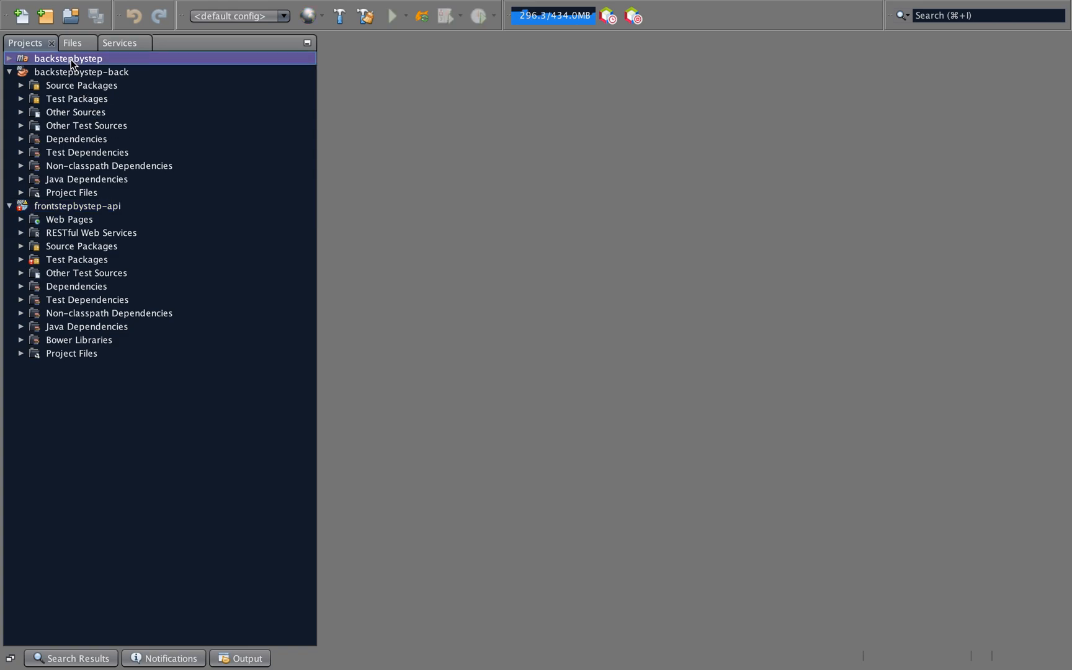
{"action": "right_click", "coordinate": [71, 63]}
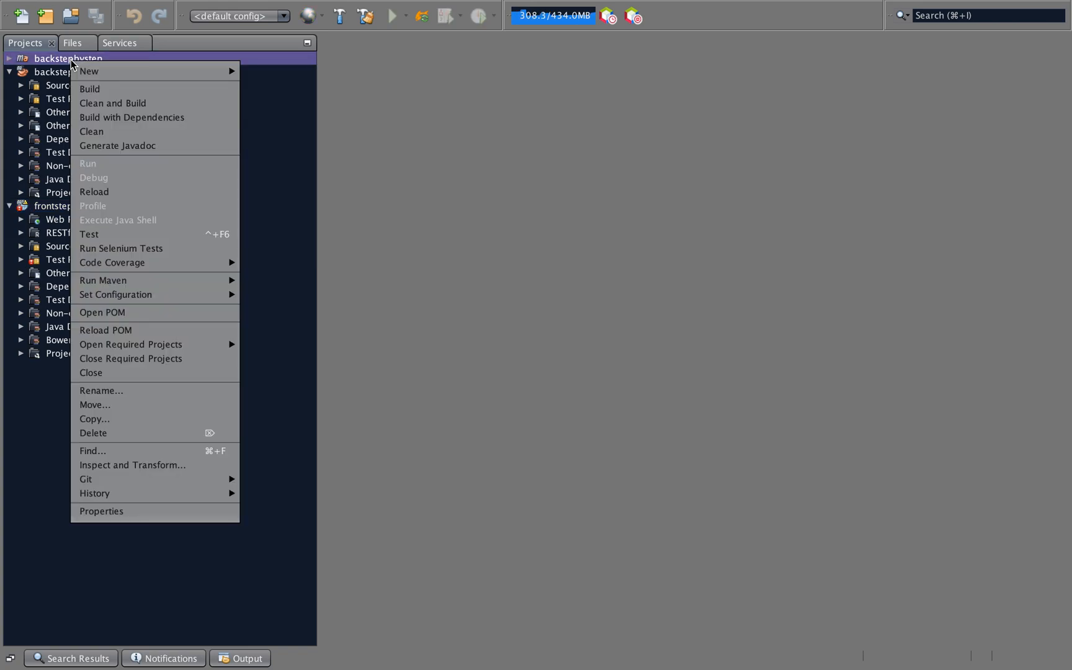
{"action": "left_click", "coordinate": [115, 106]}
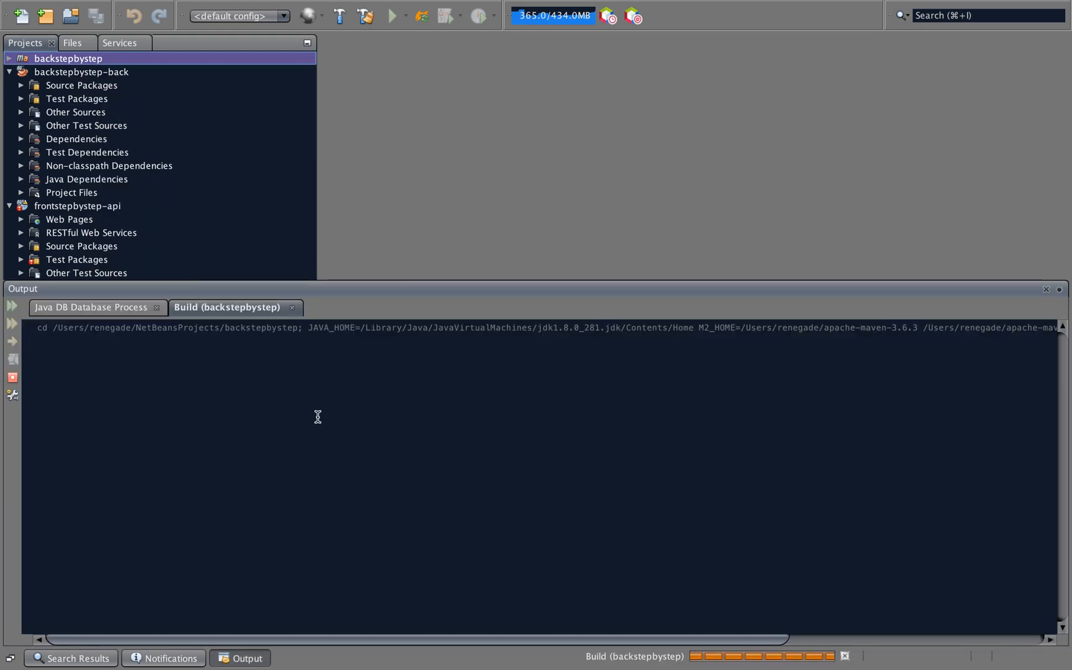
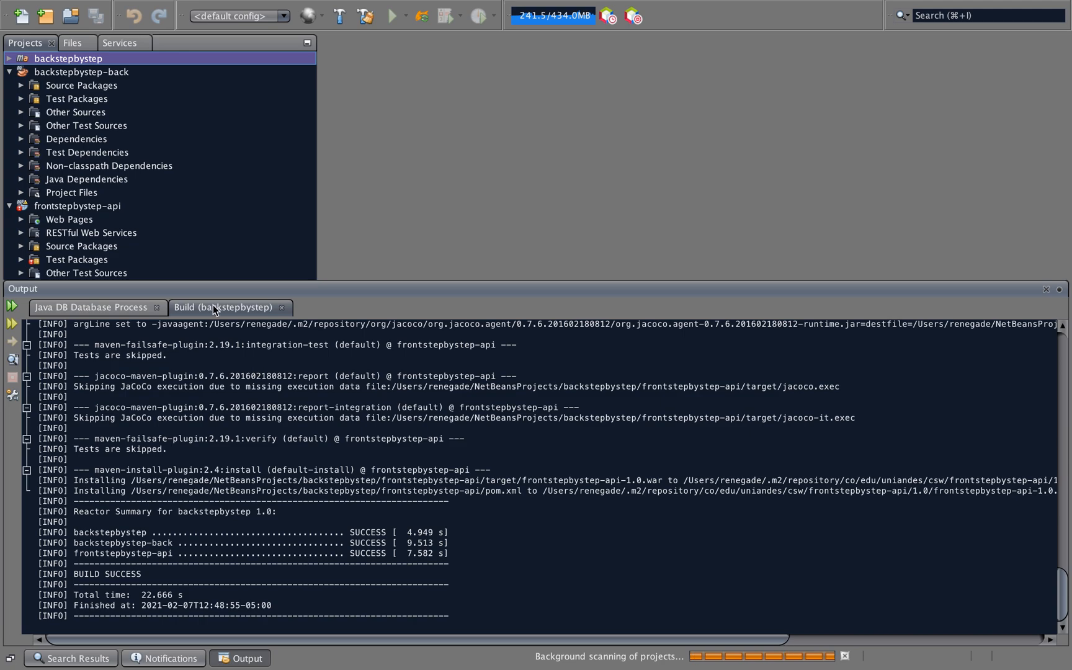
In the run properties of the frontstepbystep-api project, set the Java EE version to Java EE 8 Web
{"action": "left_click", "coordinate": [12, 207]}
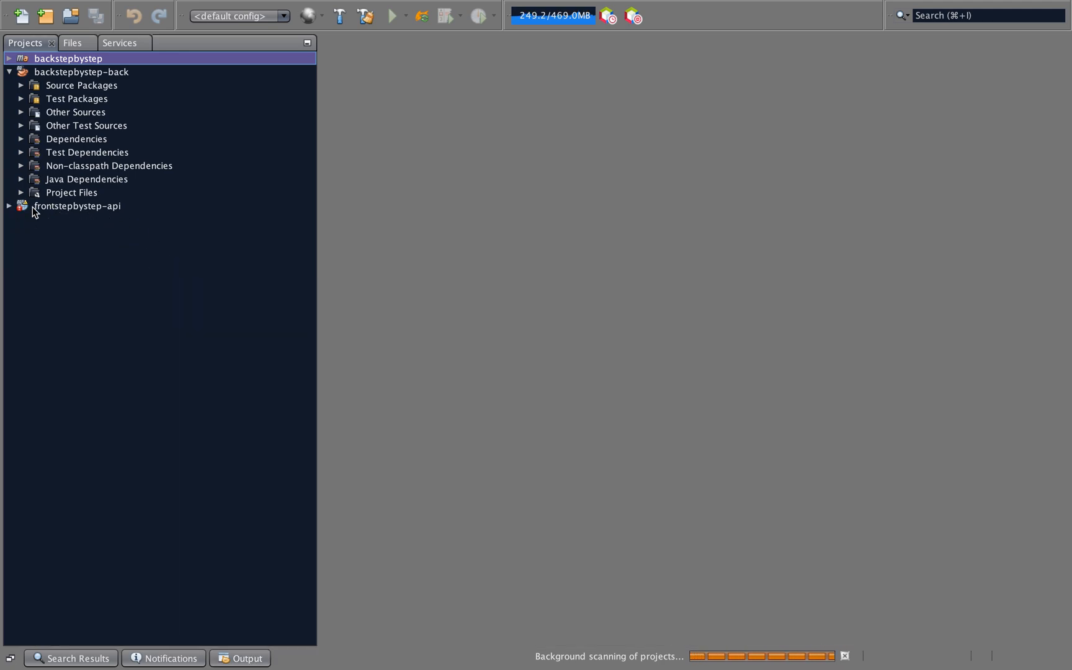
{"action": "left_click", "coordinate": [62, 208]}
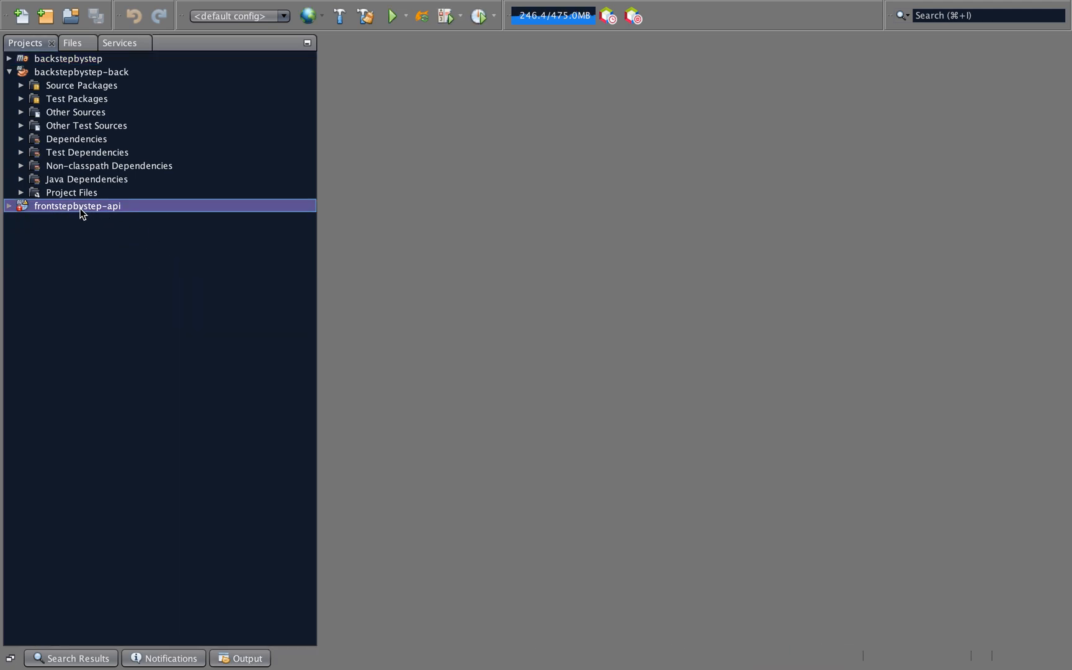
{"action": "right_click", "coordinate": [82, 213]}
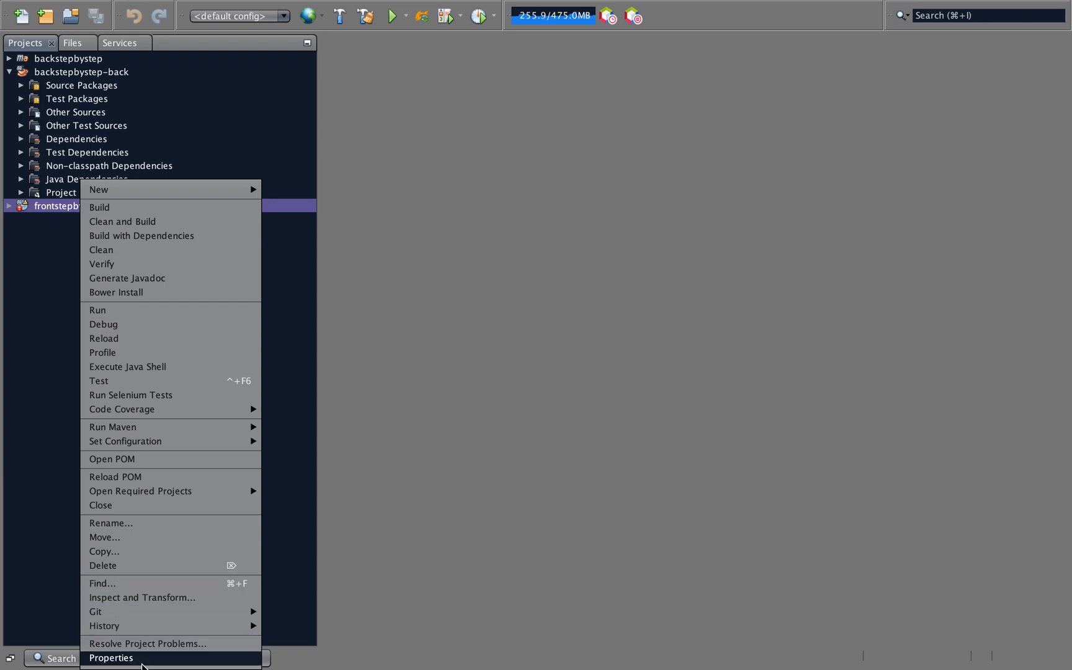
{"action": "left_click", "coordinate": [142, 663]}
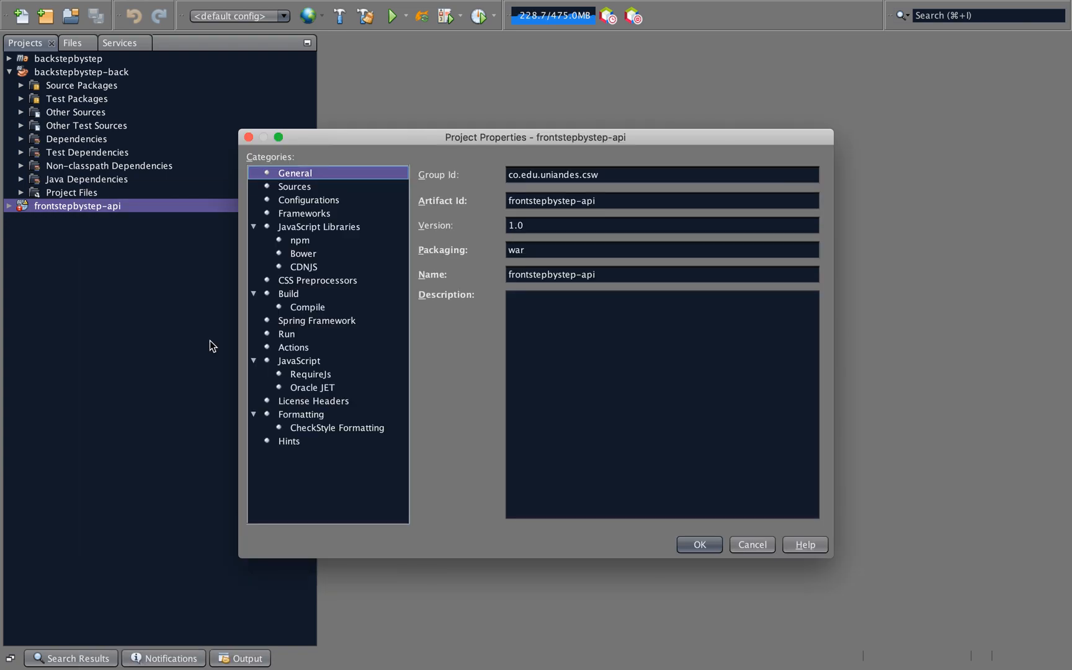
{"action": "left_click", "coordinate": [289, 335]}
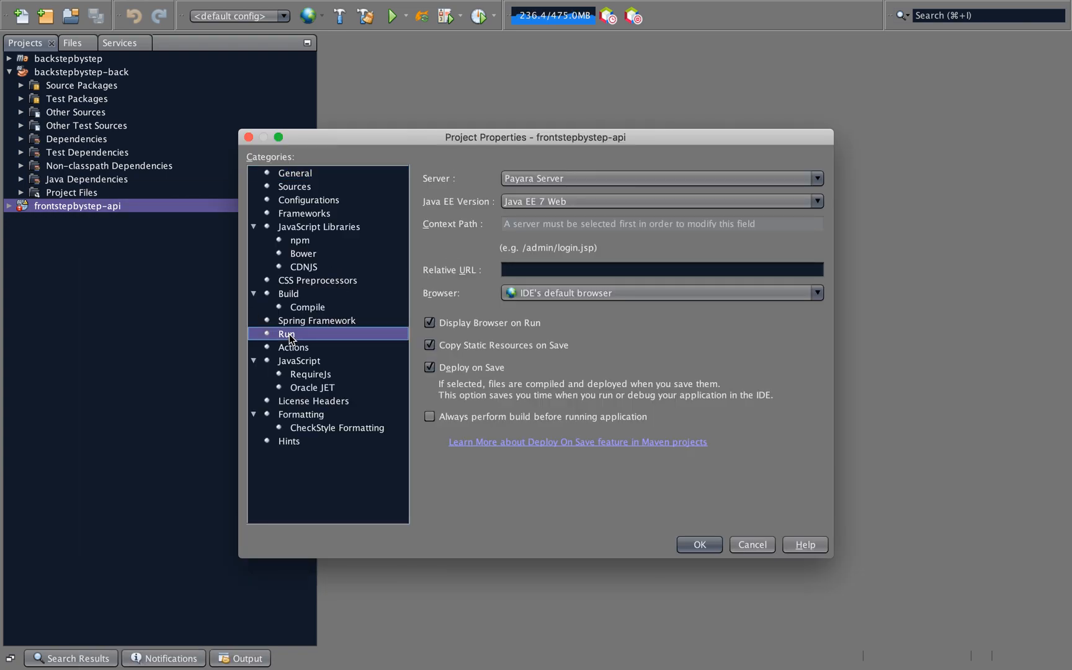
{"action": "left_click", "coordinate": [558, 202]}
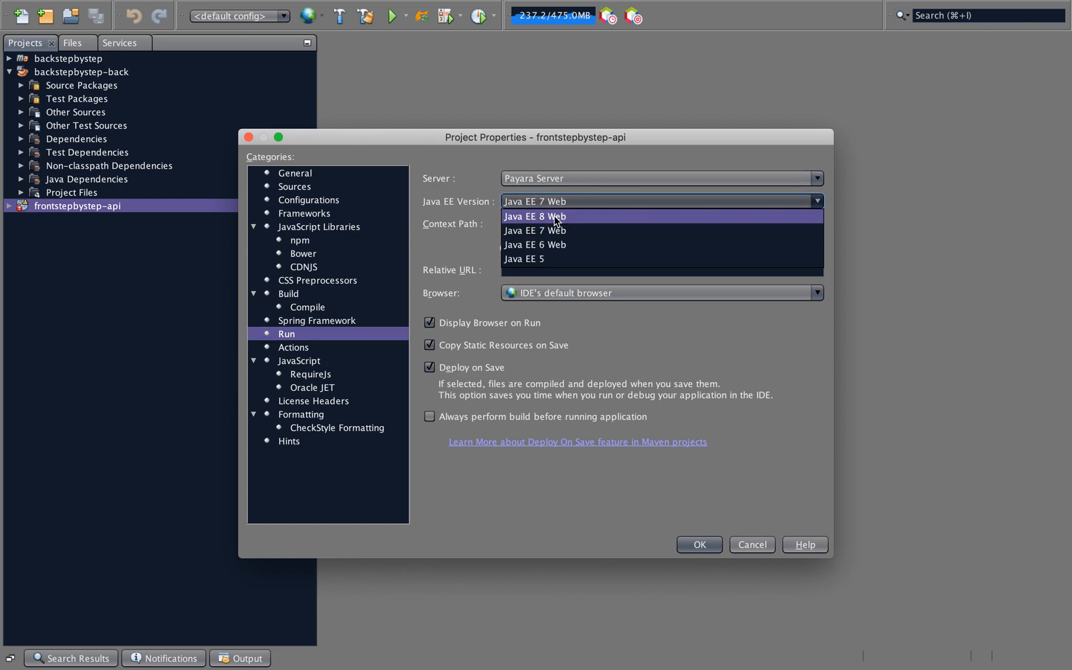
{"action": "left_click", "coordinate": [548, 218]}
{"action": "left_click", "coordinate": [620, 469]}
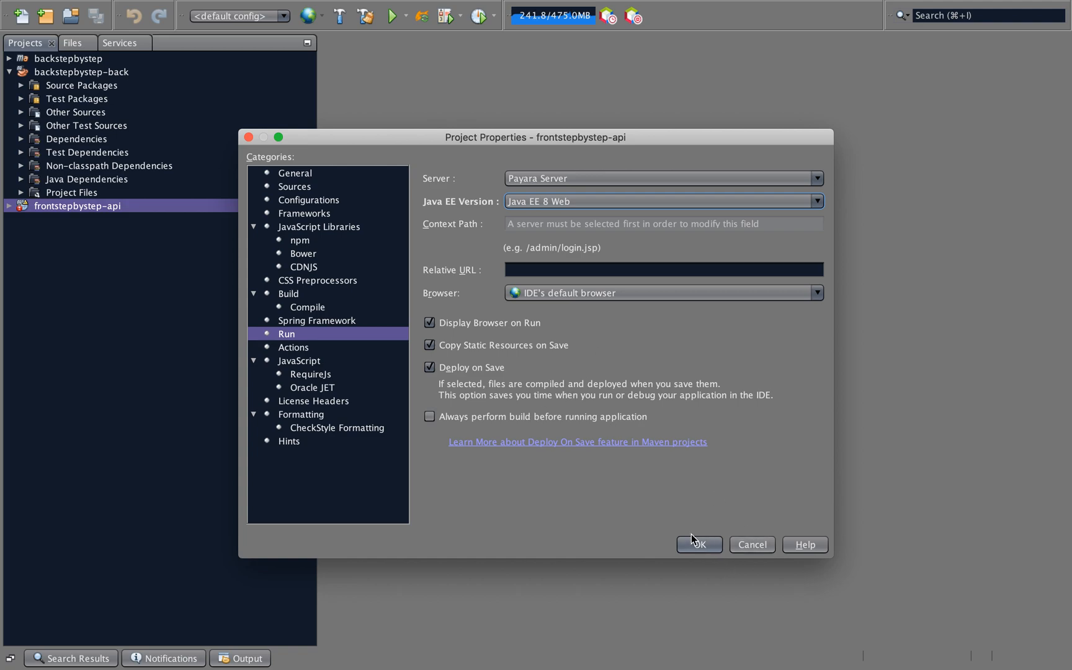
Choose Firefox as the project's run browser and apply the project properties
{"action": "left_click", "coordinate": [571, 292]}
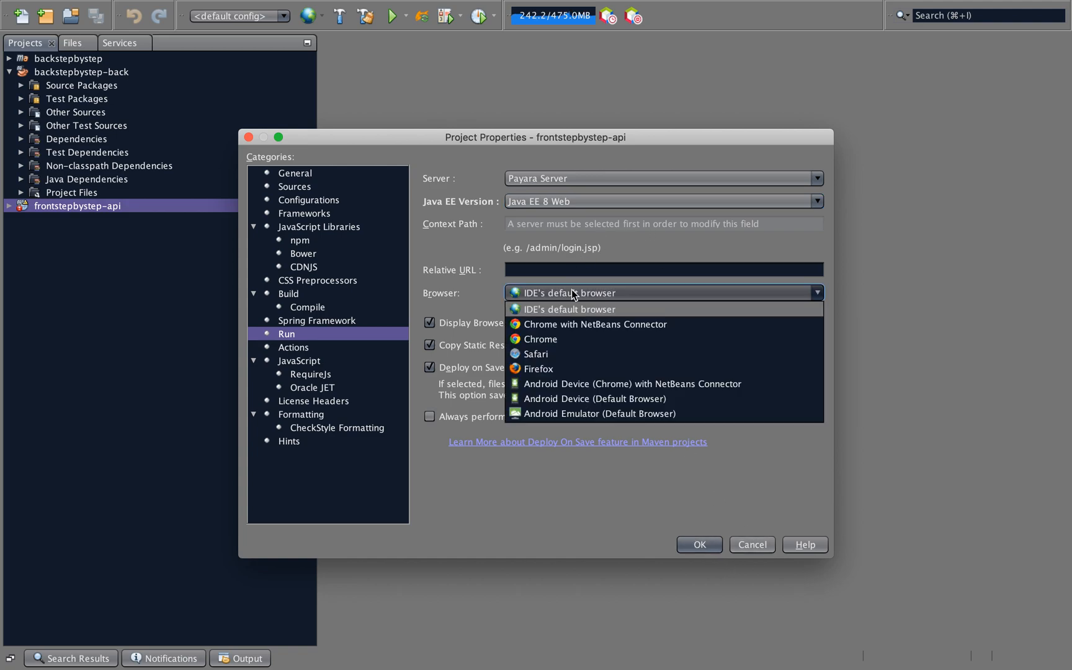
{"action": "left_click", "coordinate": [535, 362]}
{"action": "left_click", "coordinate": [698, 544]}
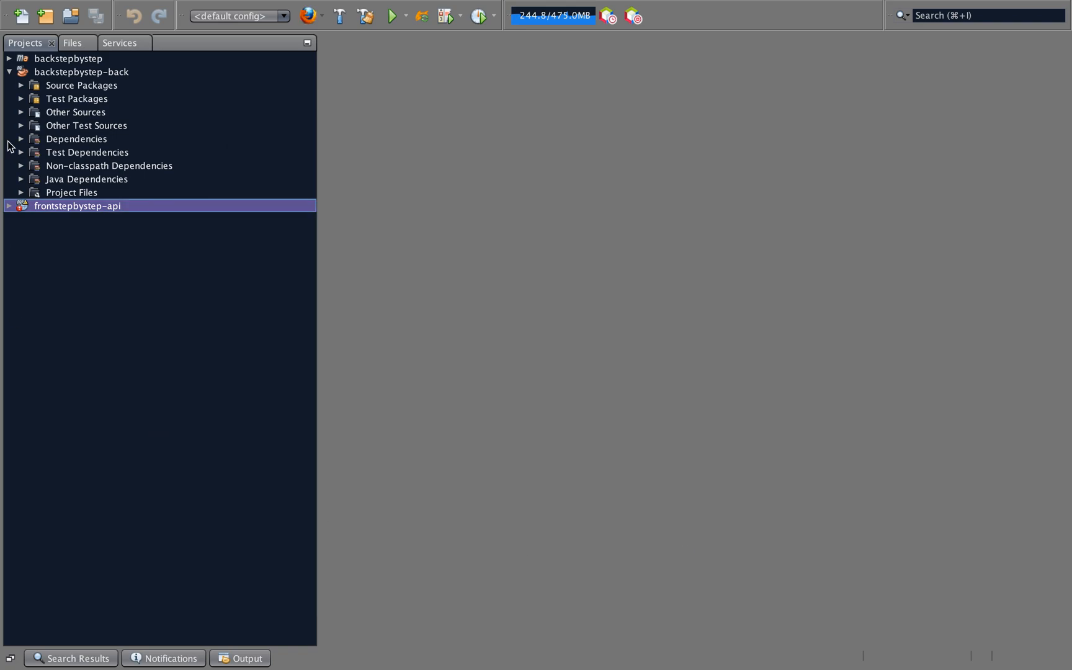
Open AuthorBooksIT.java from the postman test package of frontstepbystep-api and examine its deployment and test code
{"action": "left_click", "coordinate": [9, 205]}
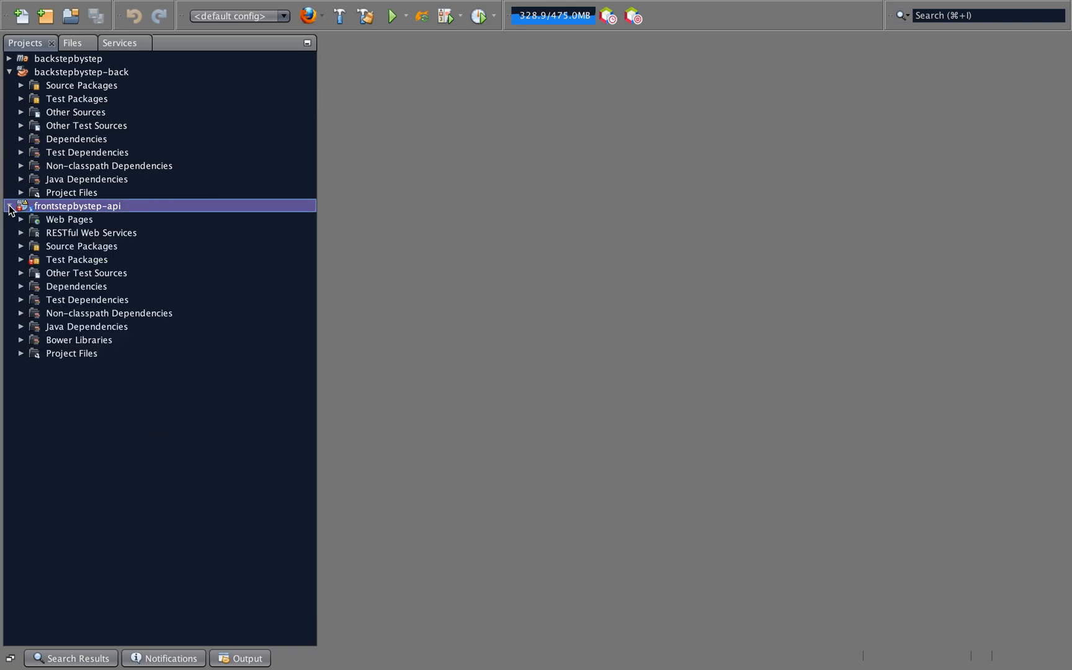
{"action": "left_click", "coordinate": [21, 260]}
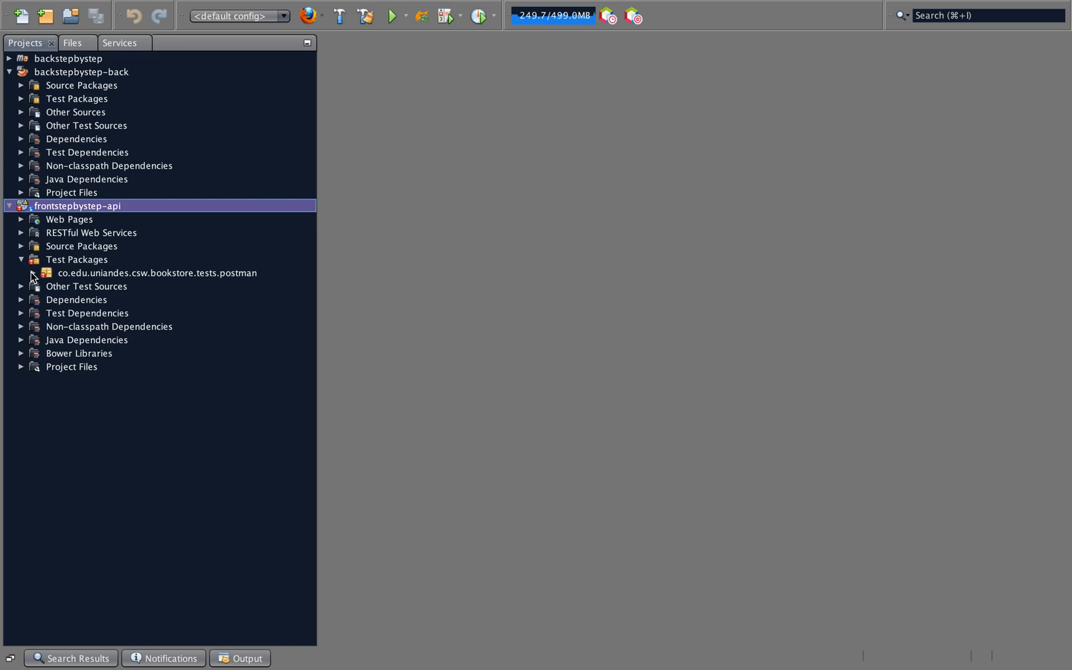
{"action": "left_click", "coordinate": [33, 273]}
{"action": "double_click", "coordinate": [104, 287]}
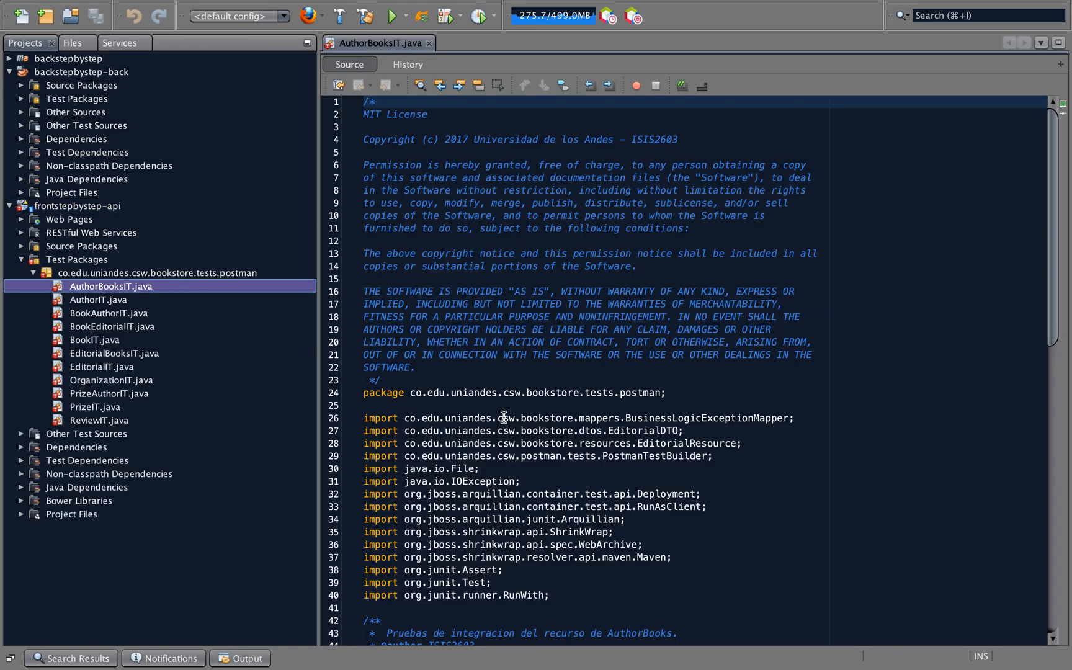
{"action": "scroll", "coordinate": [538, 397], "scroll_direction": "down", "scroll_amount": 10}
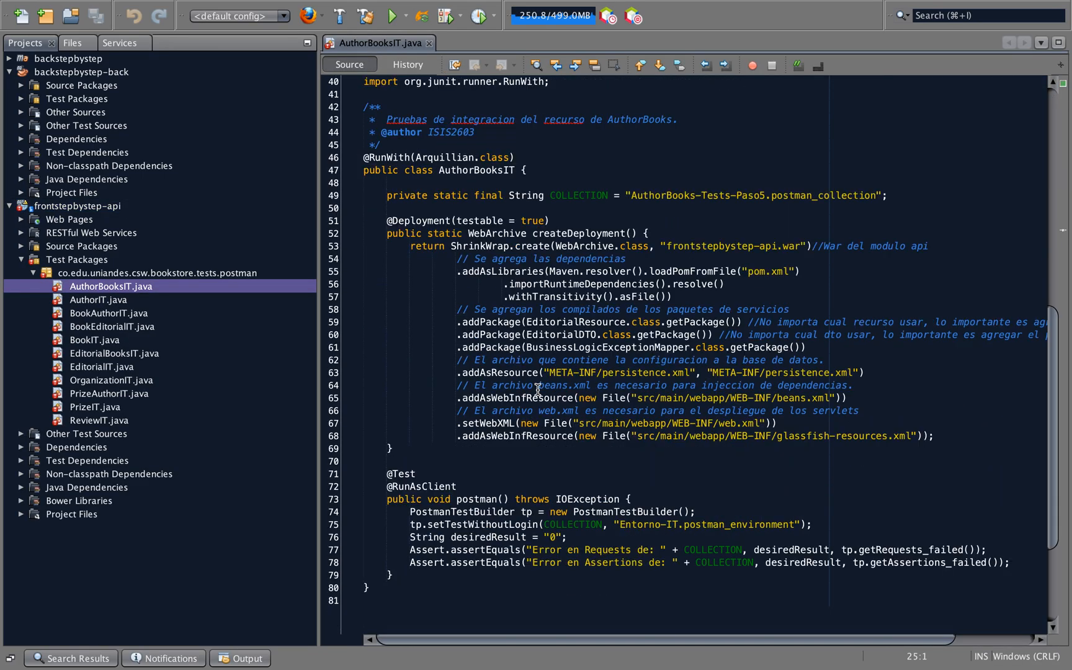
{"action": "scroll", "coordinate": [537, 388], "scroll_direction": "up", "scroll_amount": 3}
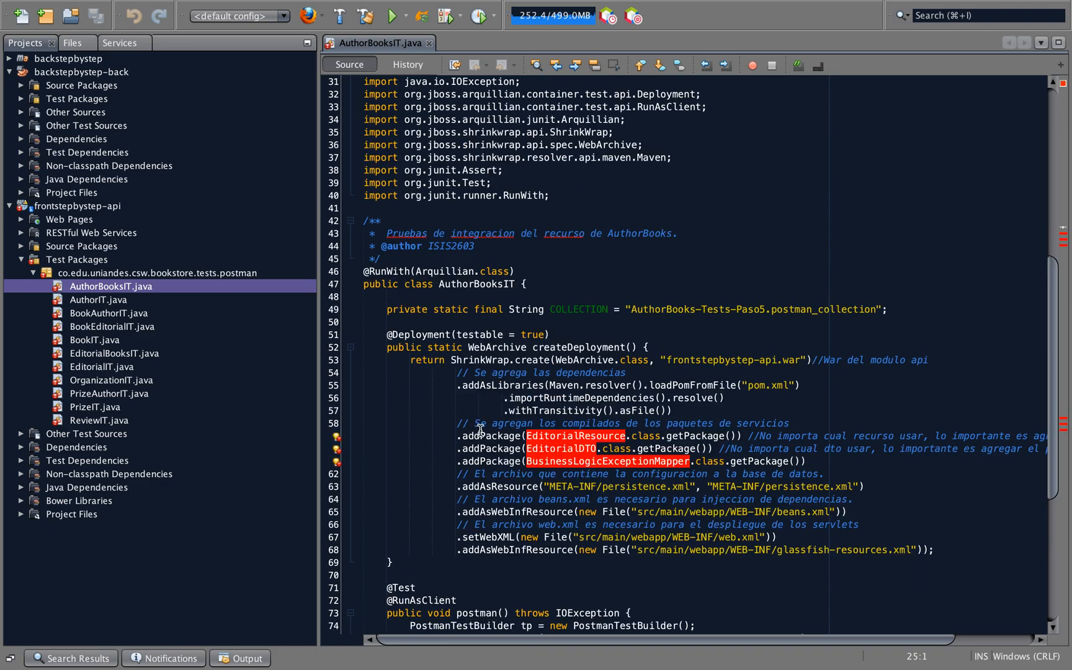
Expand the frontstepbystep-api source folders in the project files down to src/main/java/co/edu/uniandes/csw/bookstore
{"action": "left_click", "coordinate": [80, 47]}
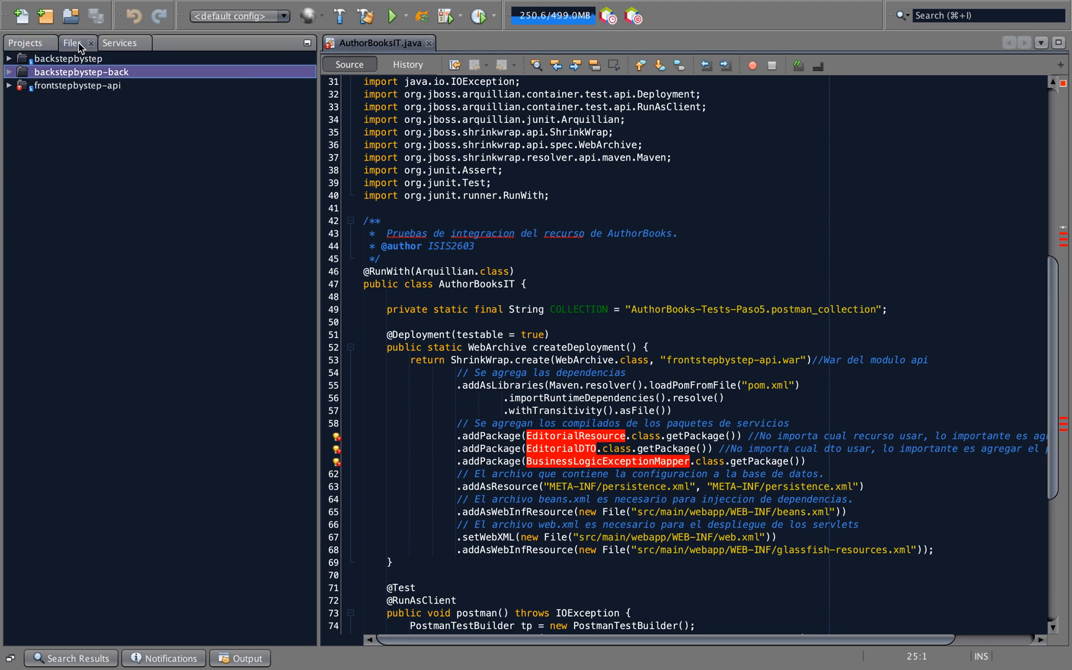
{"action": "left_click", "coordinate": [10, 86]}
{"action": "left_click", "coordinate": [21, 125]}
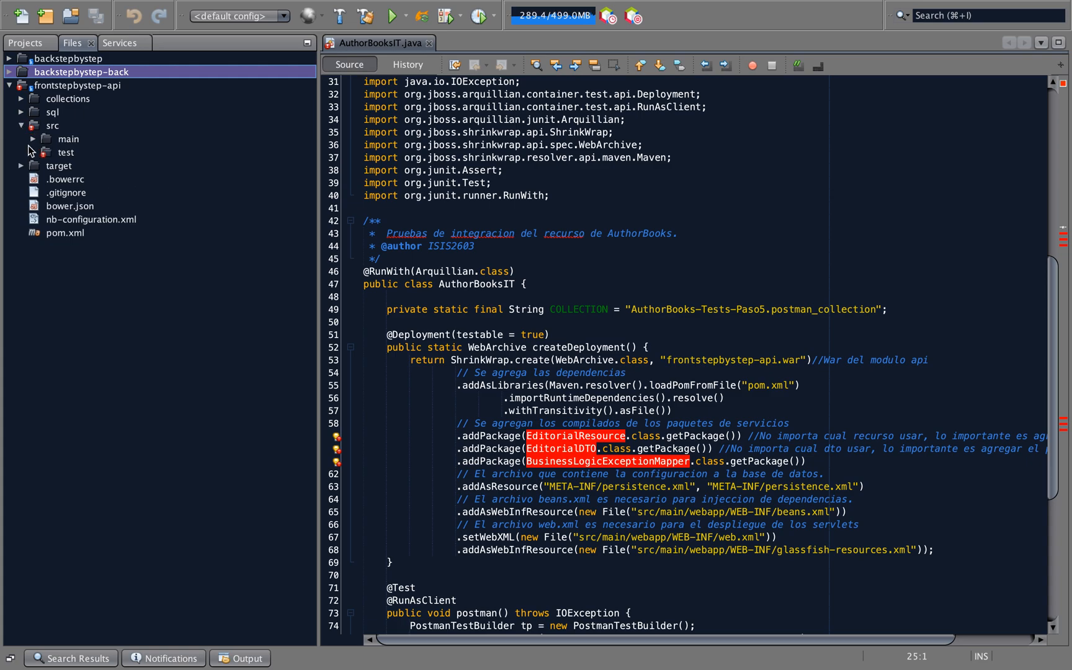
{"action": "left_click", "coordinate": [32, 139]}
{"action": "left_click", "coordinate": [45, 152]}
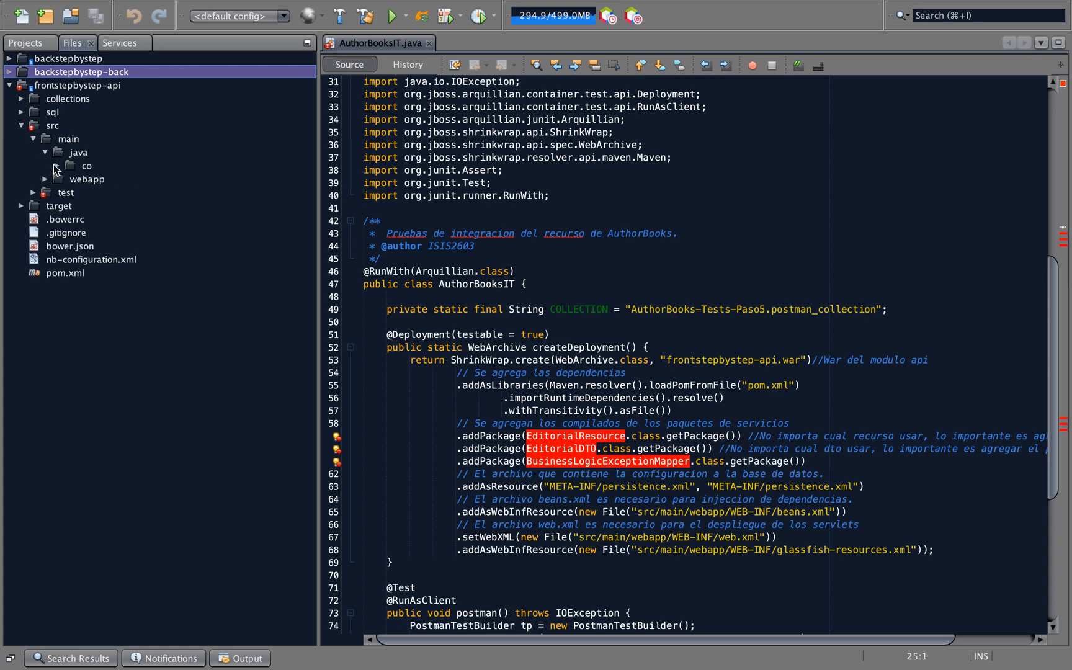
{"action": "left_click", "coordinate": [56, 166]}
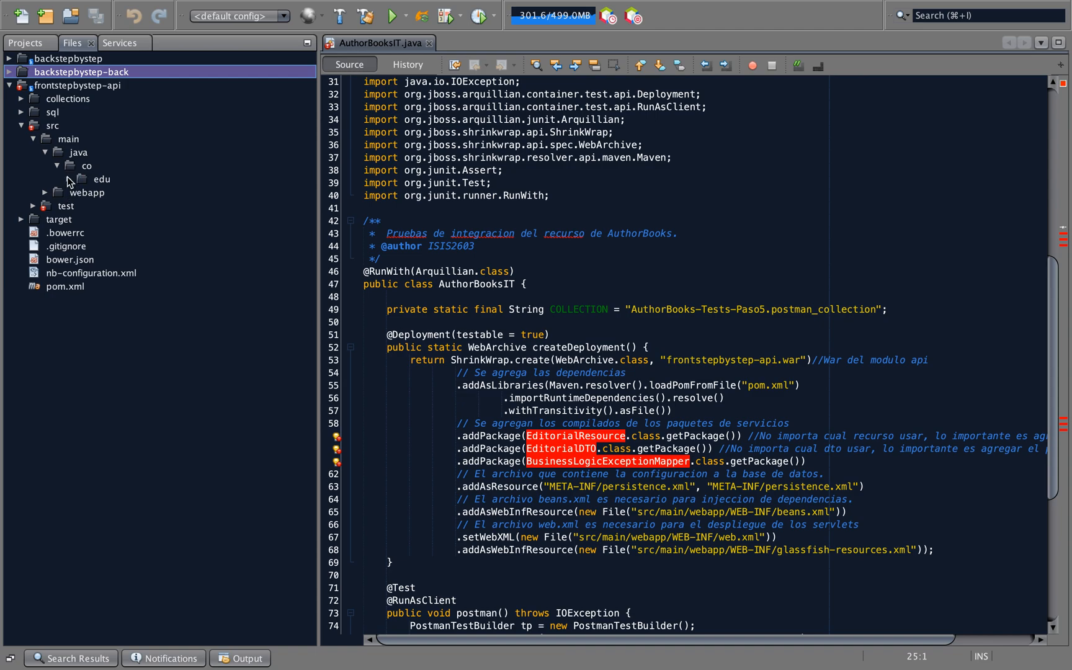
{"action": "left_click", "coordinate": [69, 179]}
{"action": "left_click", "coordinate": [81, 192]}
{"action": "left_click", "coordinate": [93, 206]}
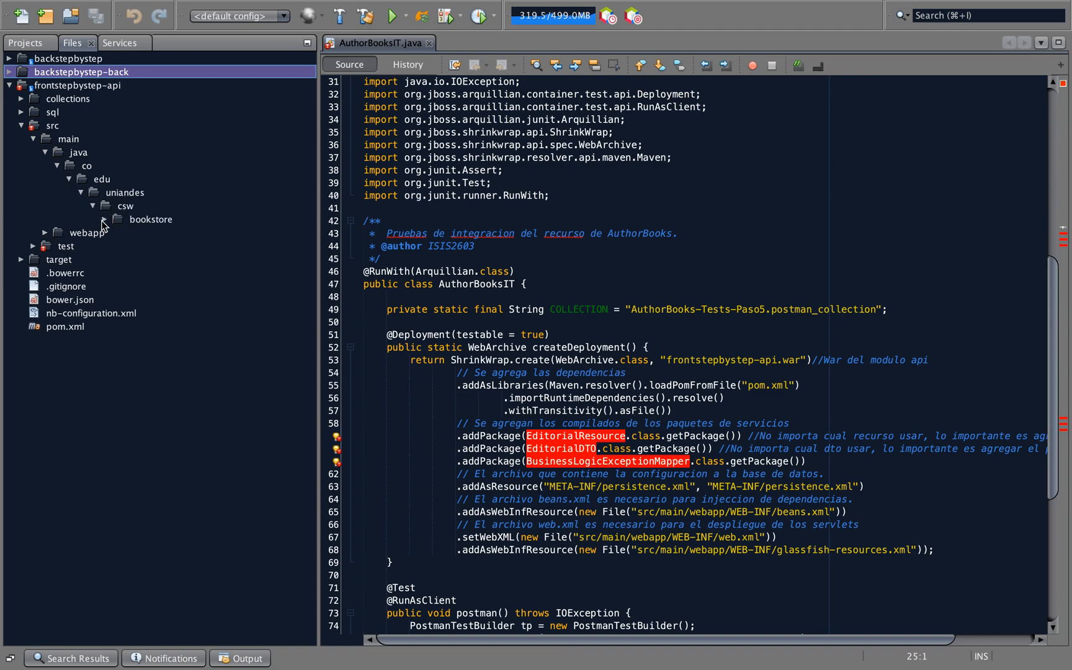
{"action": "left_click", "coordinate": [105, 220]}
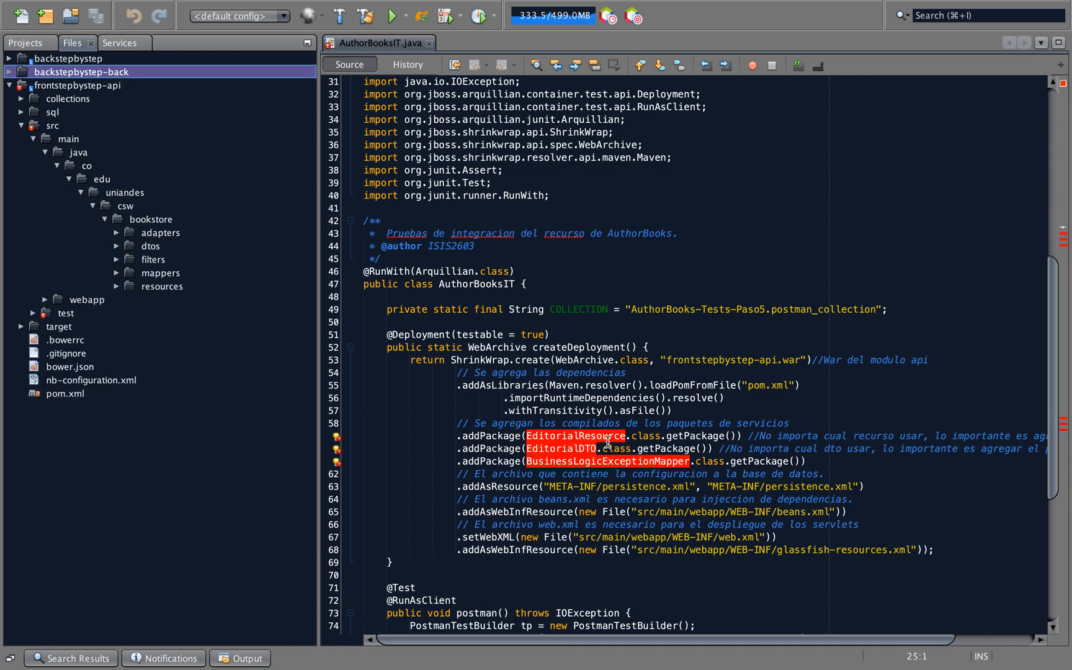
Open BusinessLogicExceptionMapper.java from the mappers folder, save it with its code cleared, and restore the code and save again
{"action": "scroll", "coordinate": [549, 326], "scroll_direction": "up", "scroll_amount": 9}
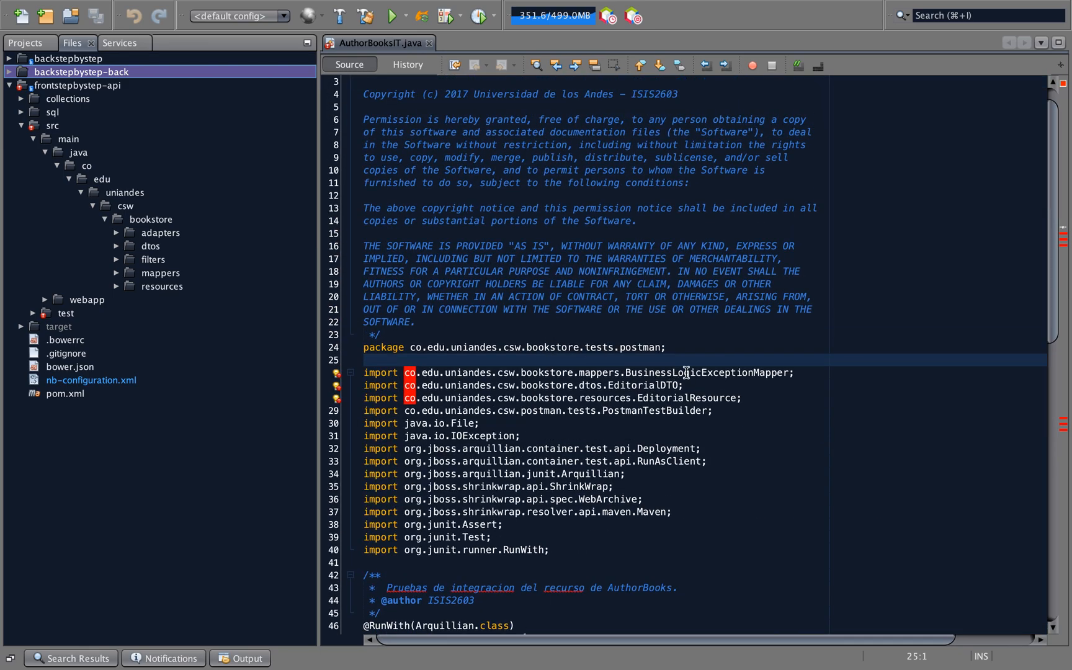
{"action": "left_click", "coordinate": [116, 273]}
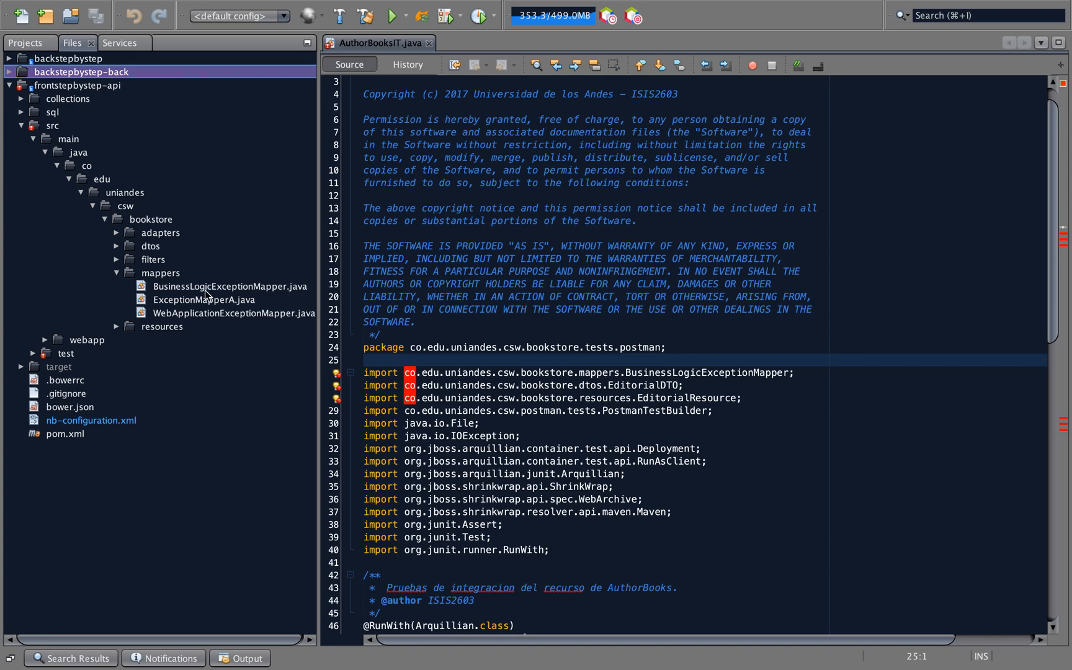
{"action": "double_click", "coordinate": [225, 287]}
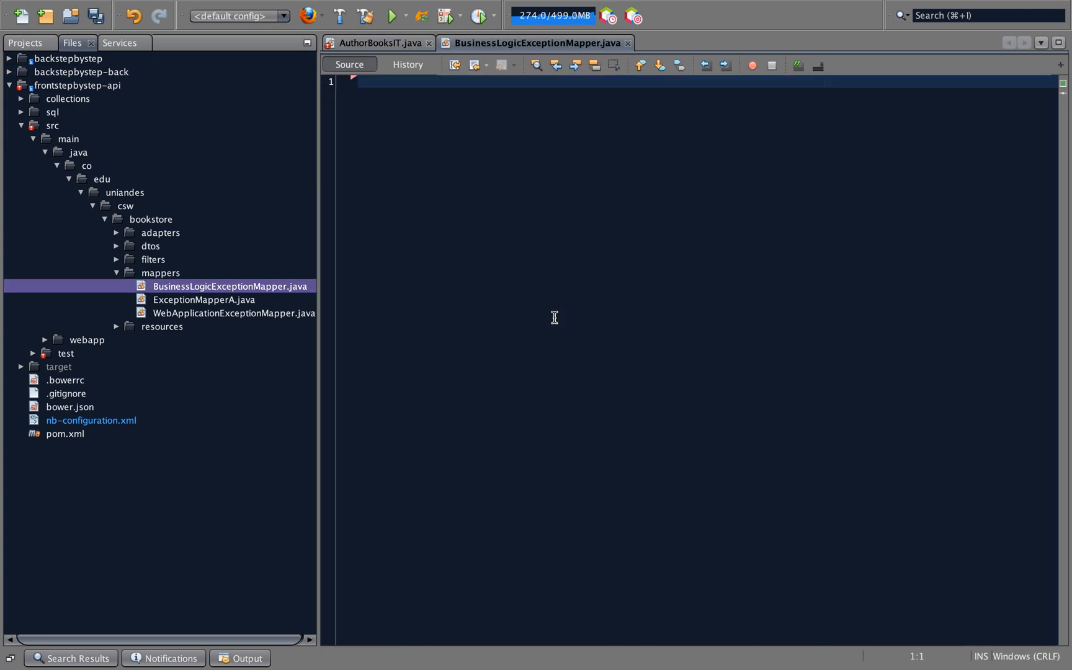
{"action": "key", "text": "super+s"}
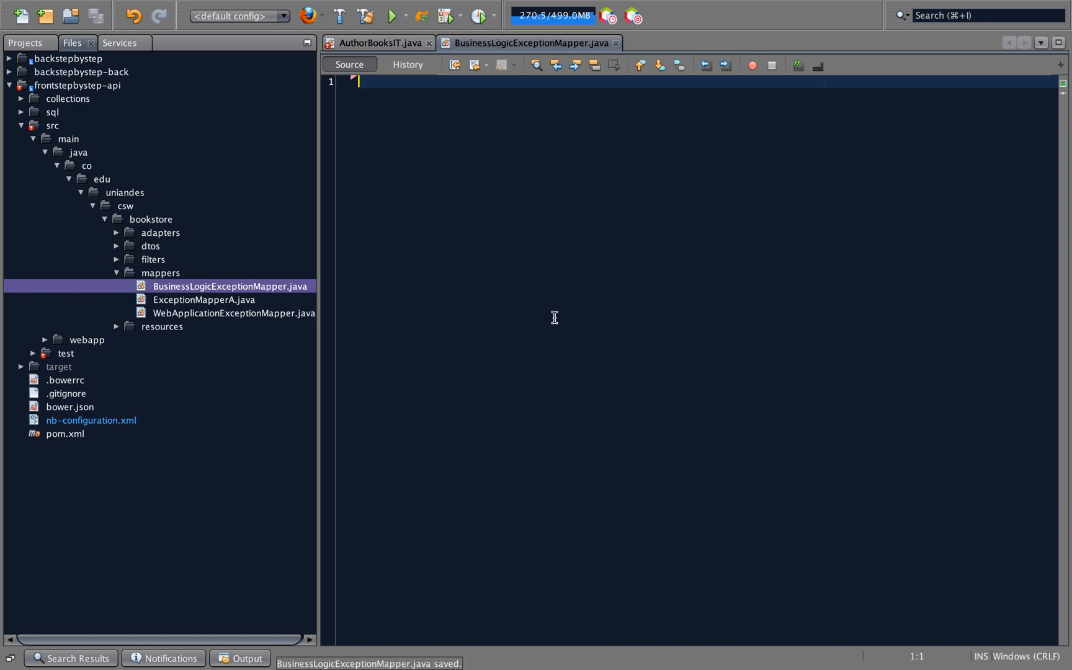
{"action": "key", "text": "super+z"}
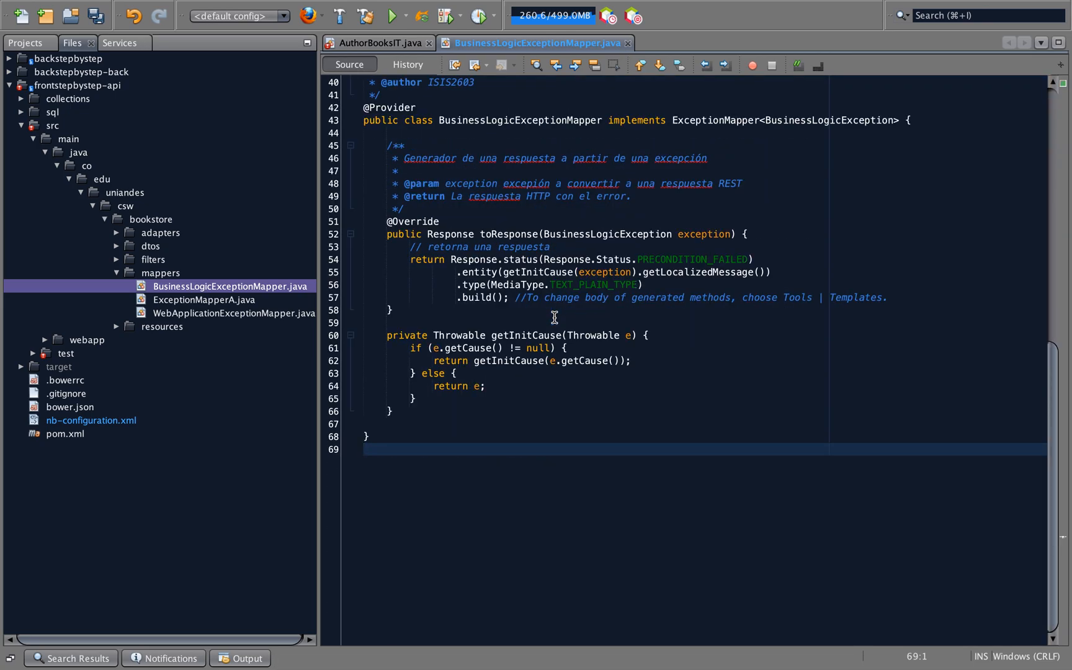
{"action": "key", "text": "super+s"}
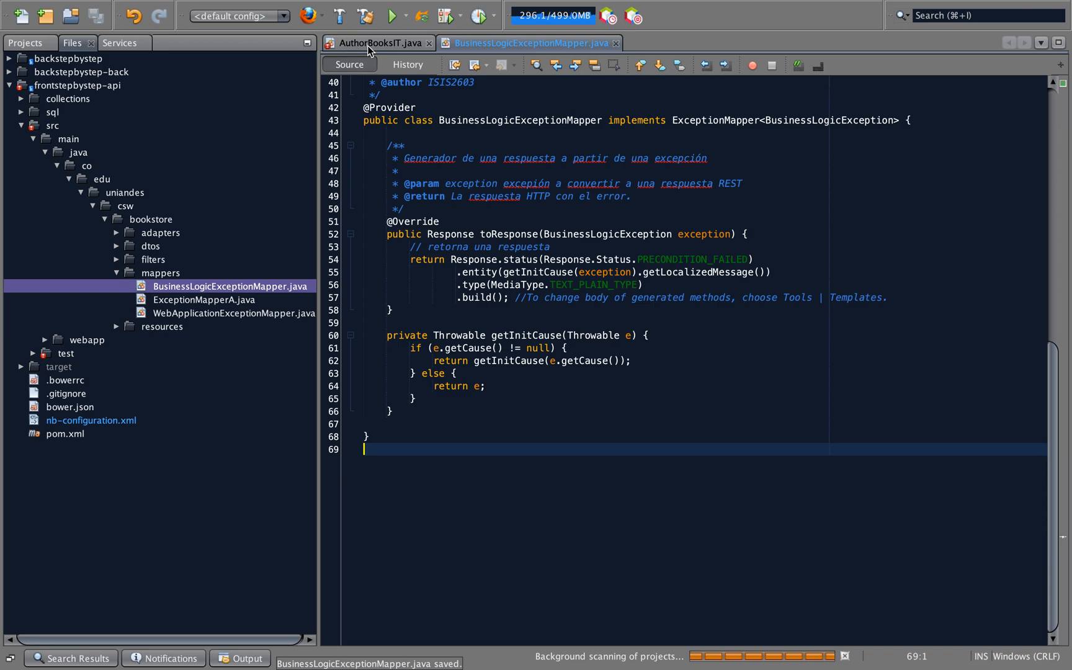
Check the BusinessLogicExceptionMapper import in AuthorBooksIT.java and close both open files
{"action": "left_click", "coordinate": [370, 49]}
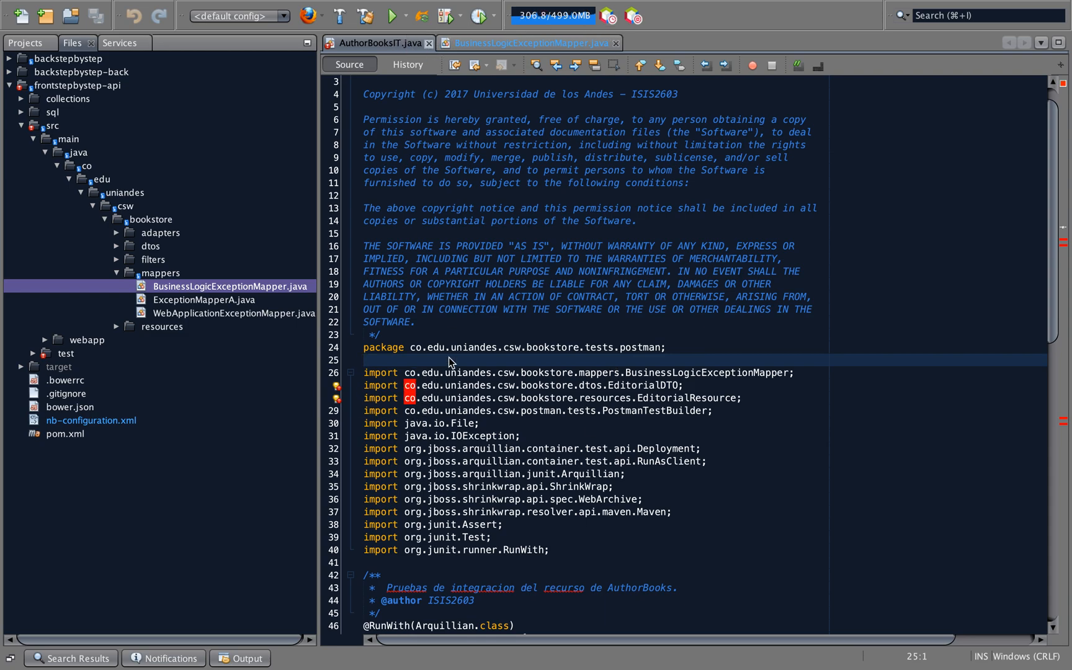
{"action": "left_click", "coordinate": [430, 352]}
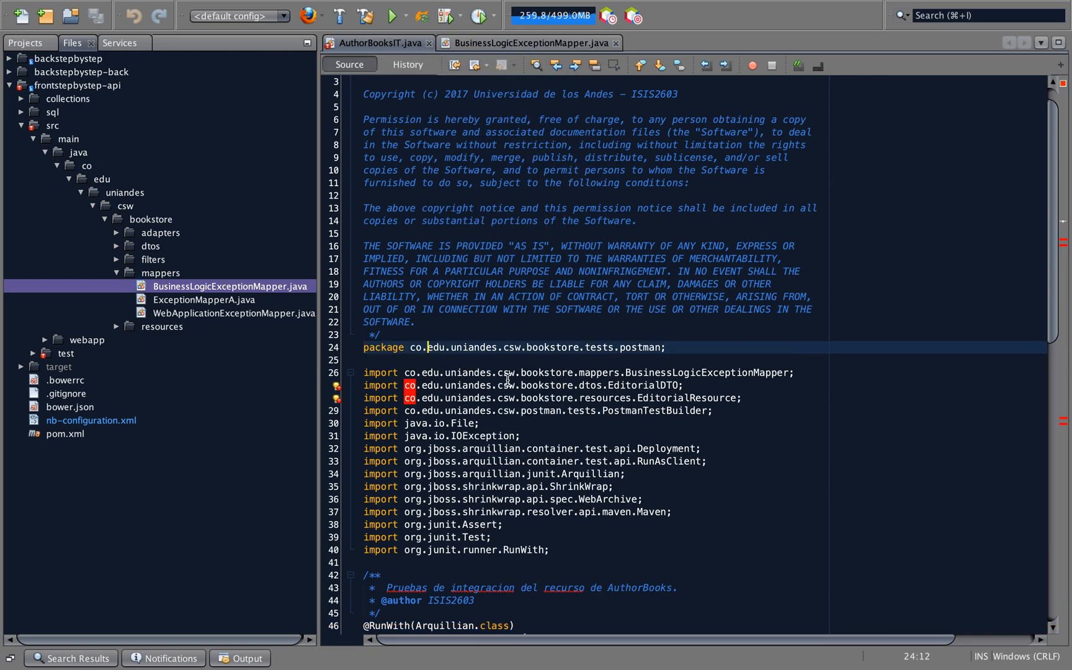
{"action": "left_click", "coordinate": [428, 43]}
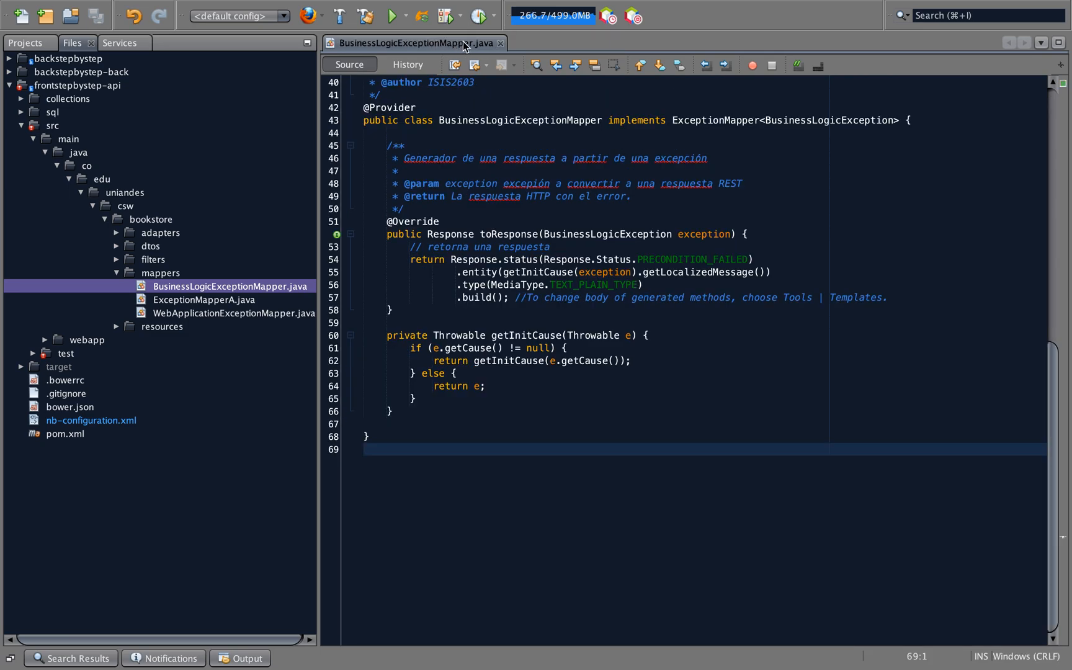
{"action": "left_click", "coordinate": [499, 45]}
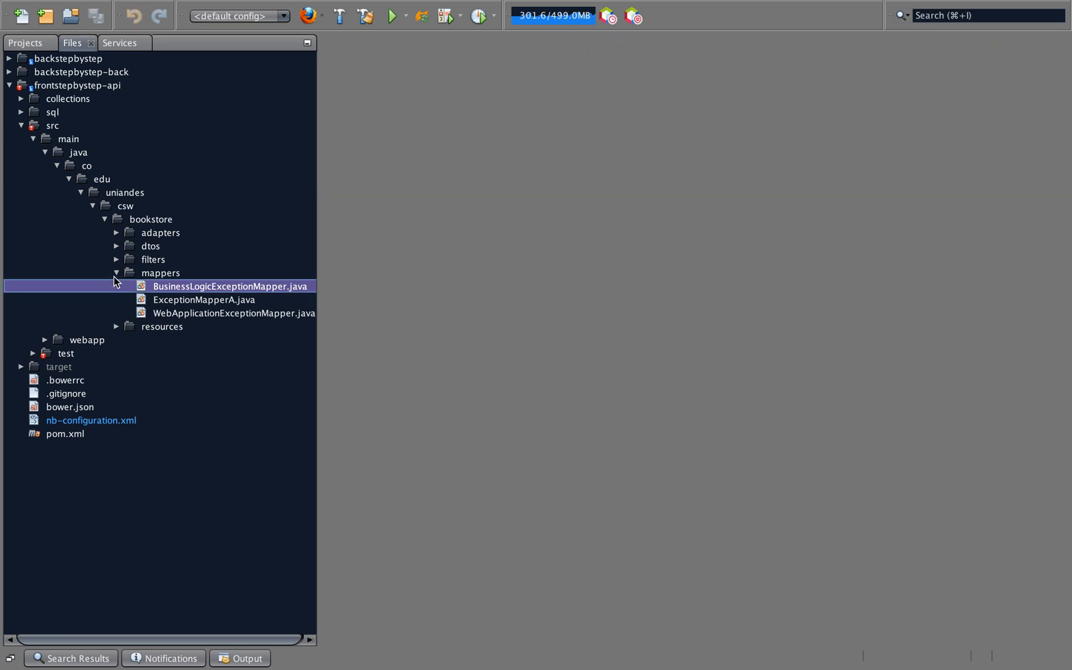
Run the frontstepbystep-api project
{"action": "left_click", "coordinate": [24, 43]}
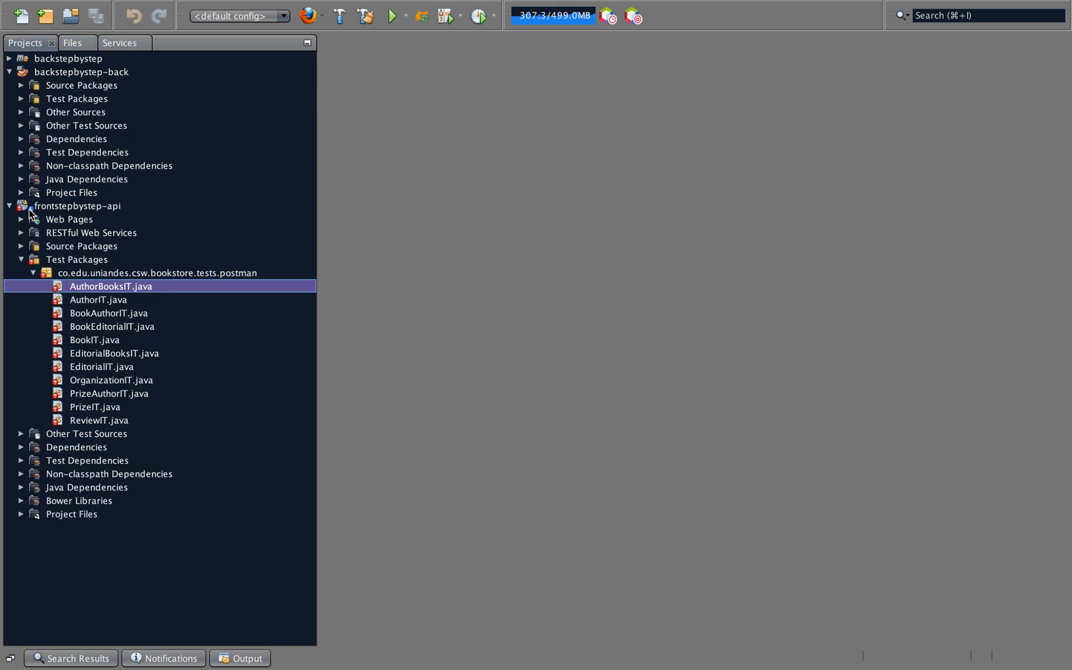
{"action": "left_click", "coordinate": [10, 205]}
{"action": "left_click", "coordinate": [10, 205]}
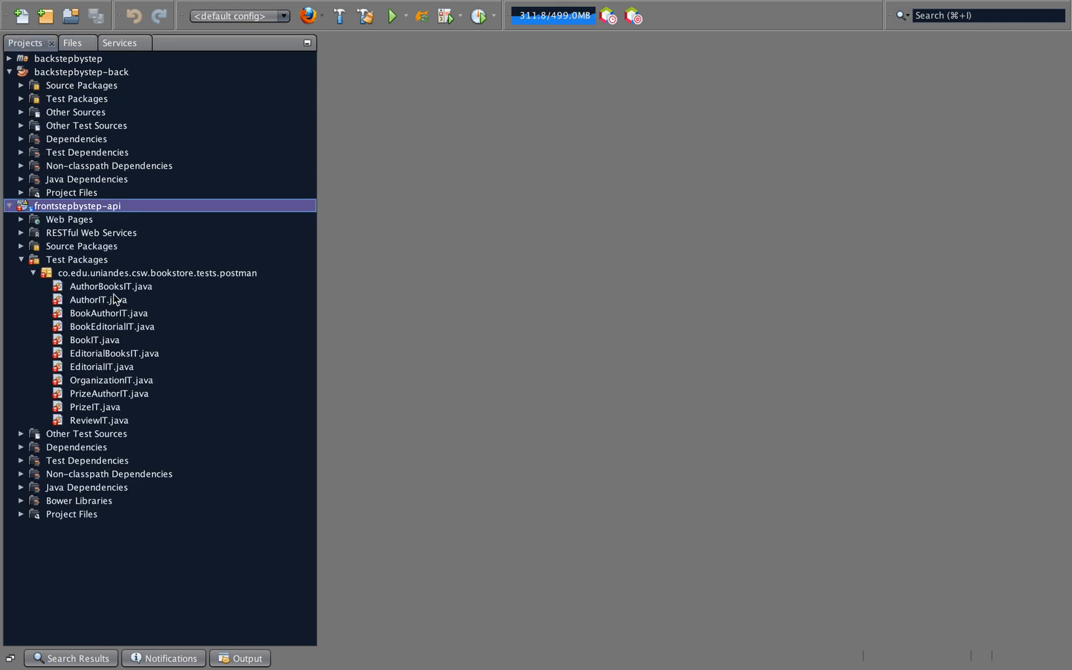
{"action": "right_click", "coordinate": [72, 211]}
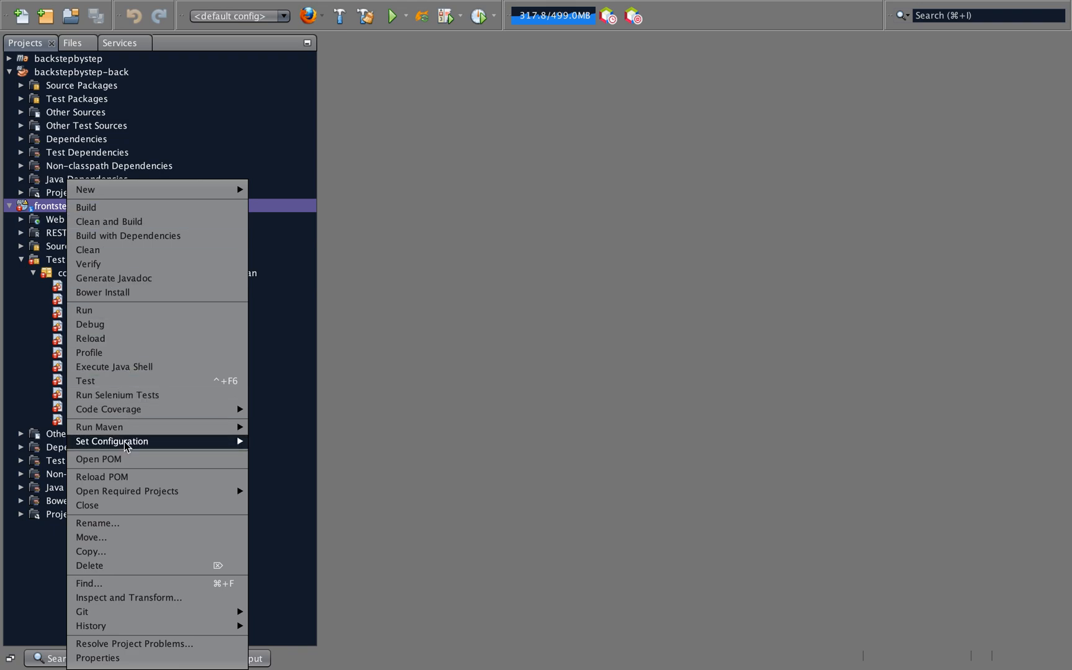
{"action": "left_click", "coordinate": [100, 312]}
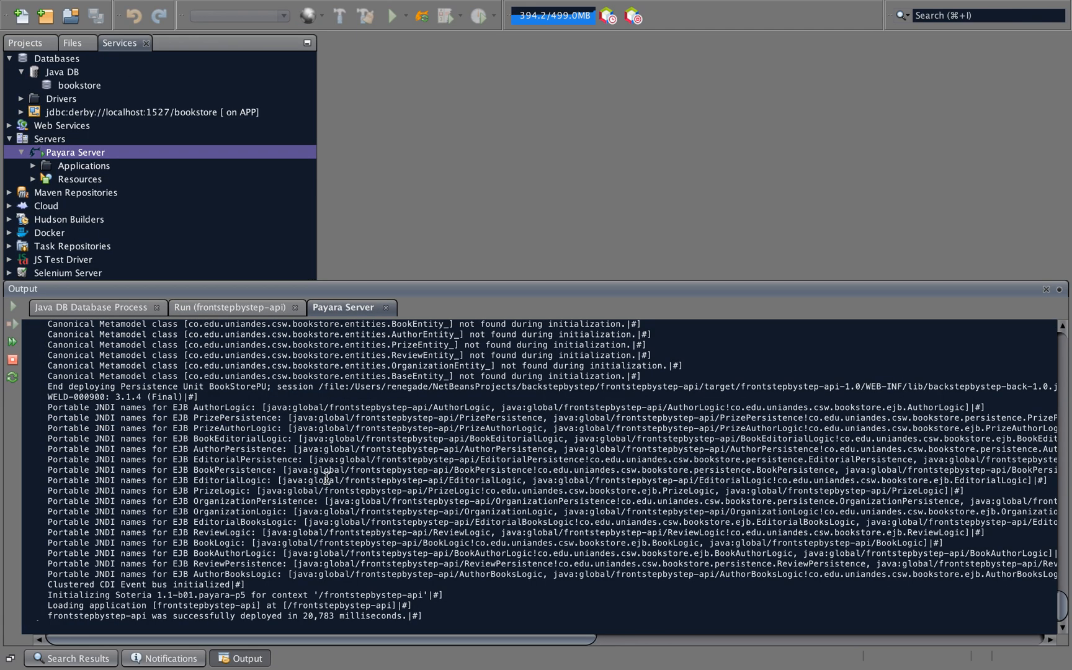
Examine the Payara Server output for the deployment of frontstepbystep-api
{"action": "scroll", "coordinate": [327, 479], "scroll_direction": "up", "scroll_amount": 15}
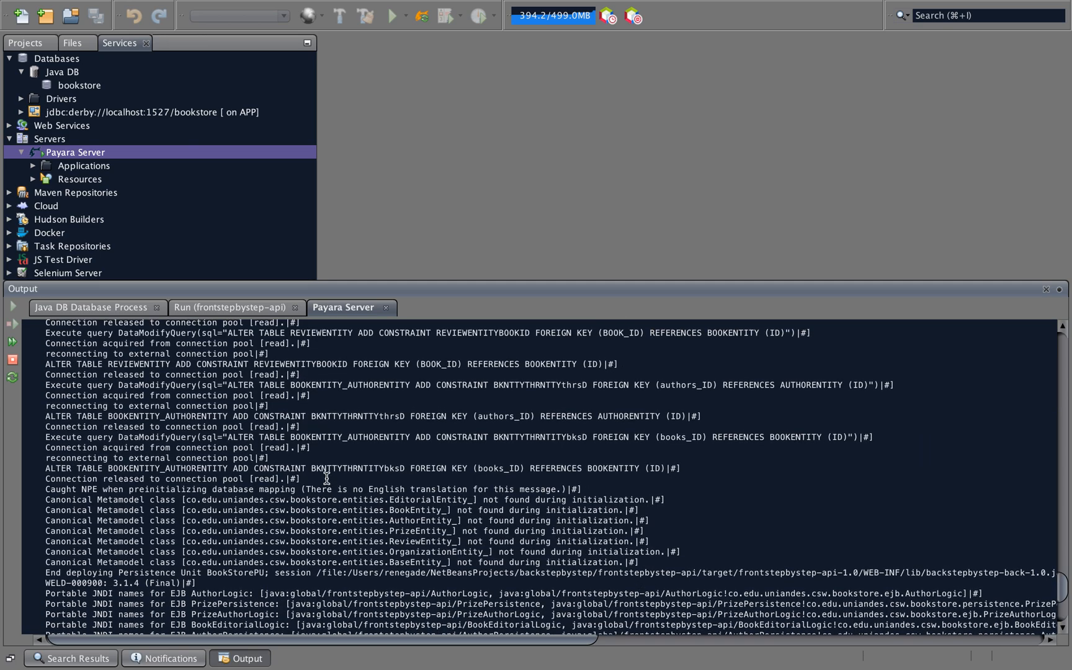
{"action": "scroll", "coordinate": [327, 479], "scroll_direction": "up", "scroll_amount": 3}
{"action": "scroll", "coordinate": [327, 479], "scroll_direction": "down", "scroll_amount": 18}
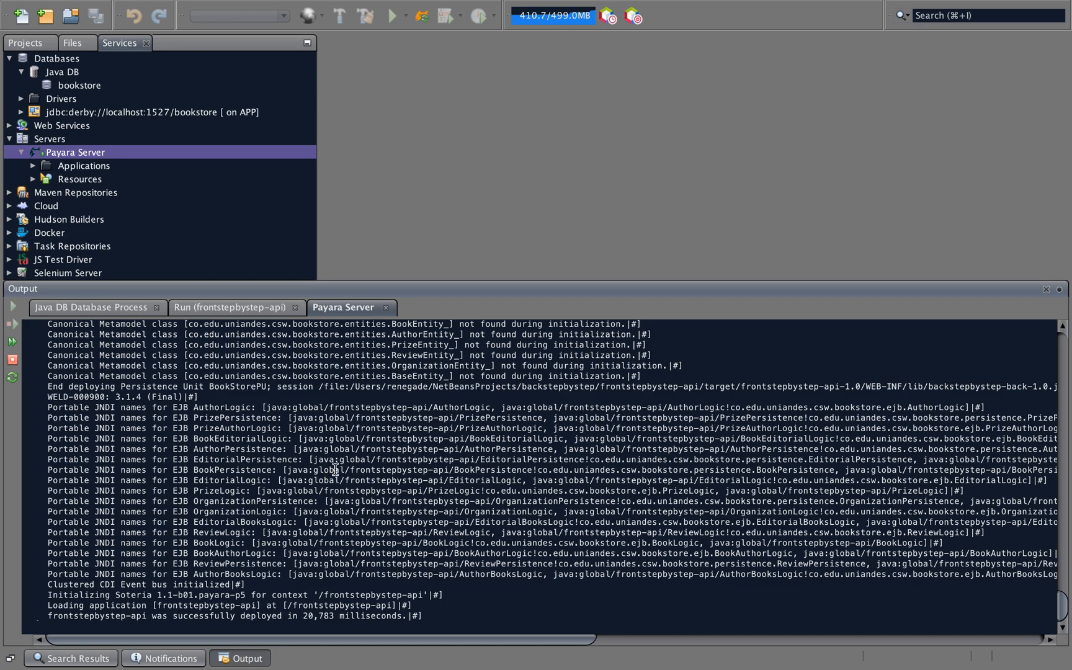
Switch to Firefox and check the heading on the deployed page at localhost:8080/frontstepbystep-api/
{"action": "key", "text": "super+Tab"}
{"action": "key", "text": "super+Tab"}
{"action": "key", "text": "super+Tab"}
{"action": "key", "text": "super+Tab"}
{"action": "key", "text": "super+Tab"}
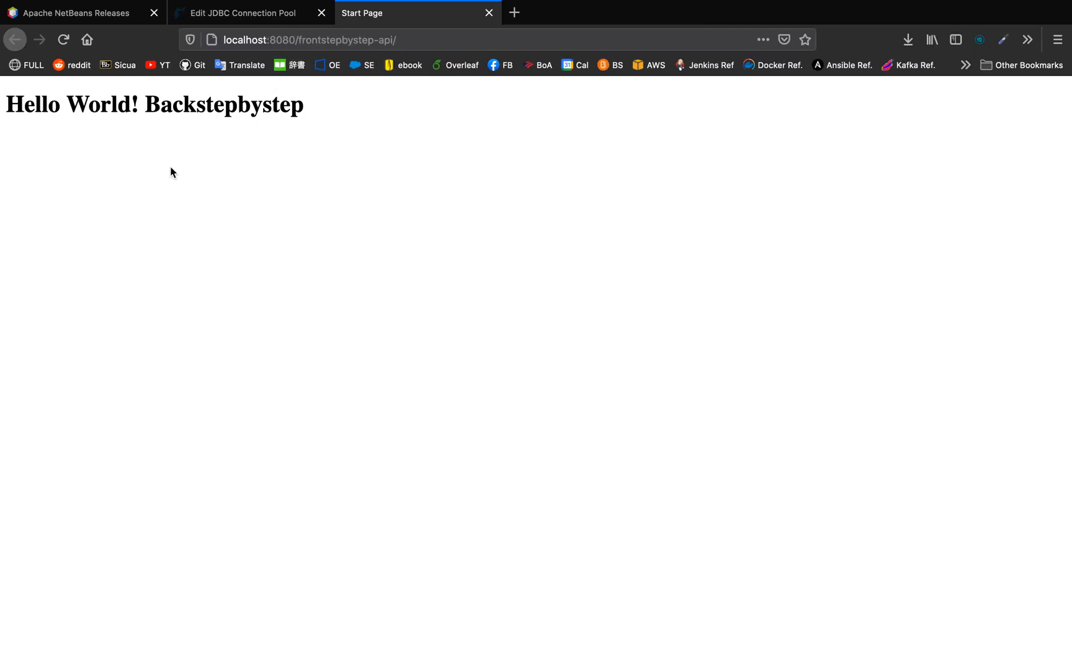
{"action": "left_click_drag", "start_coordinate": [8, 105], "coordinate": [359, 119]}
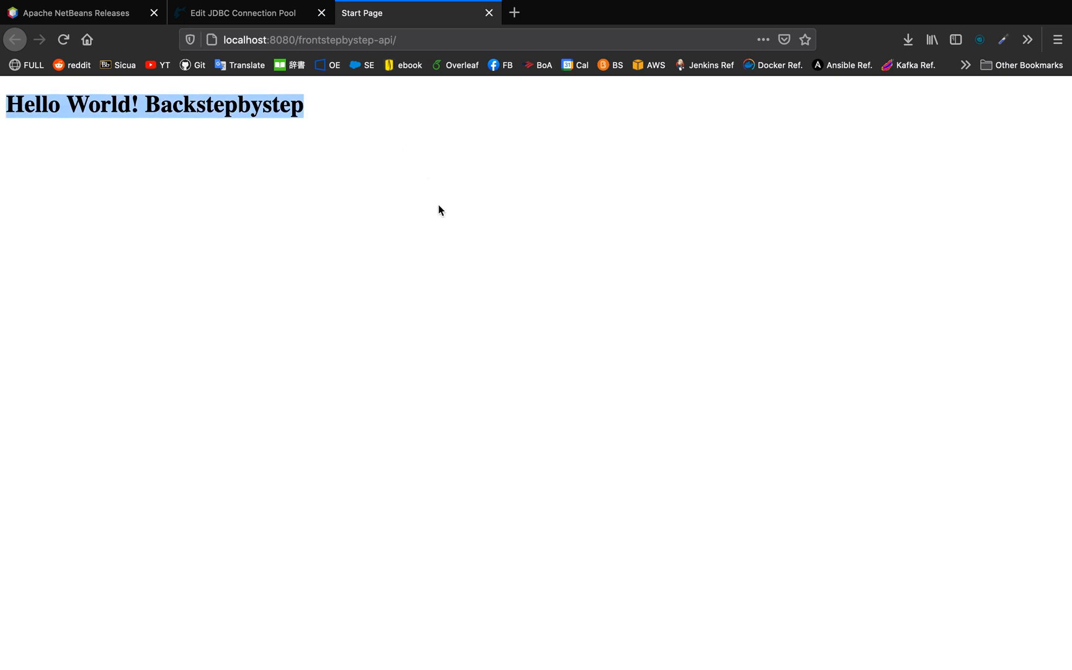
{"action": "left_click", "coordinate": [445, 247]}
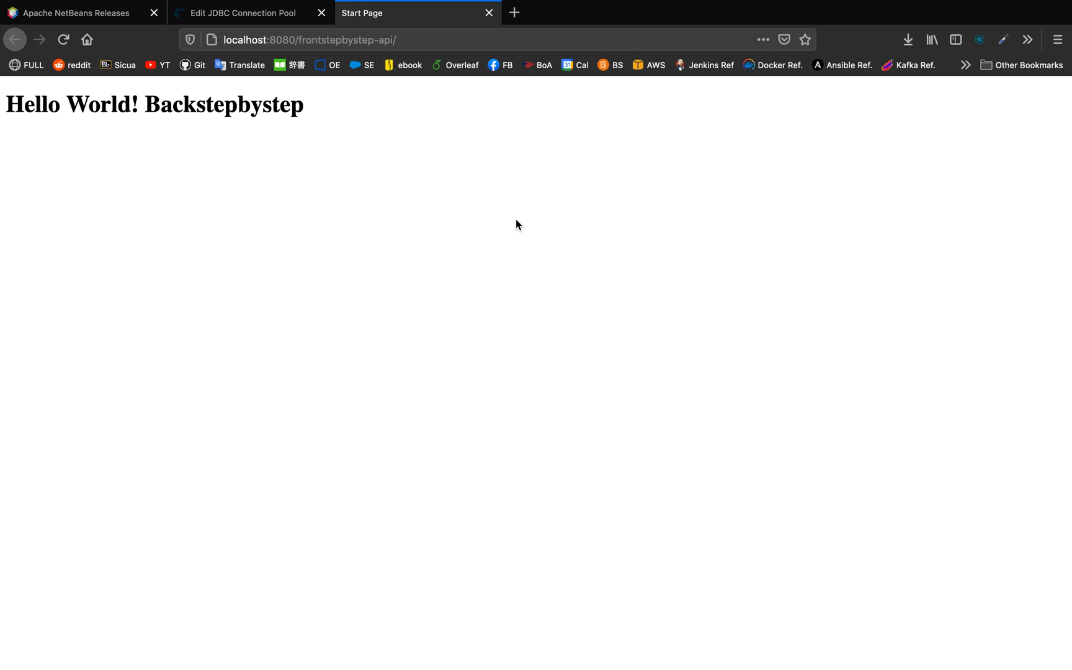
Review the remaining bookmarked tool links in Firefox, and switch back to the Databases services in NetBeans
{"action": "left_click", "coordinate": [965, 64]}
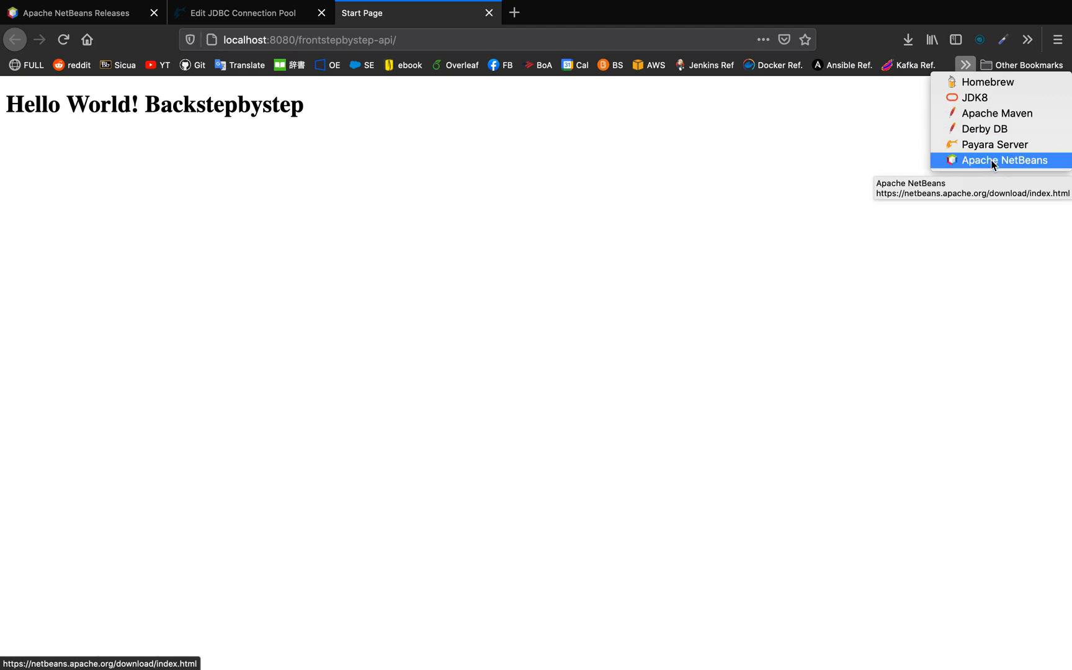
{"action": "key", "text": "super+Tab"}
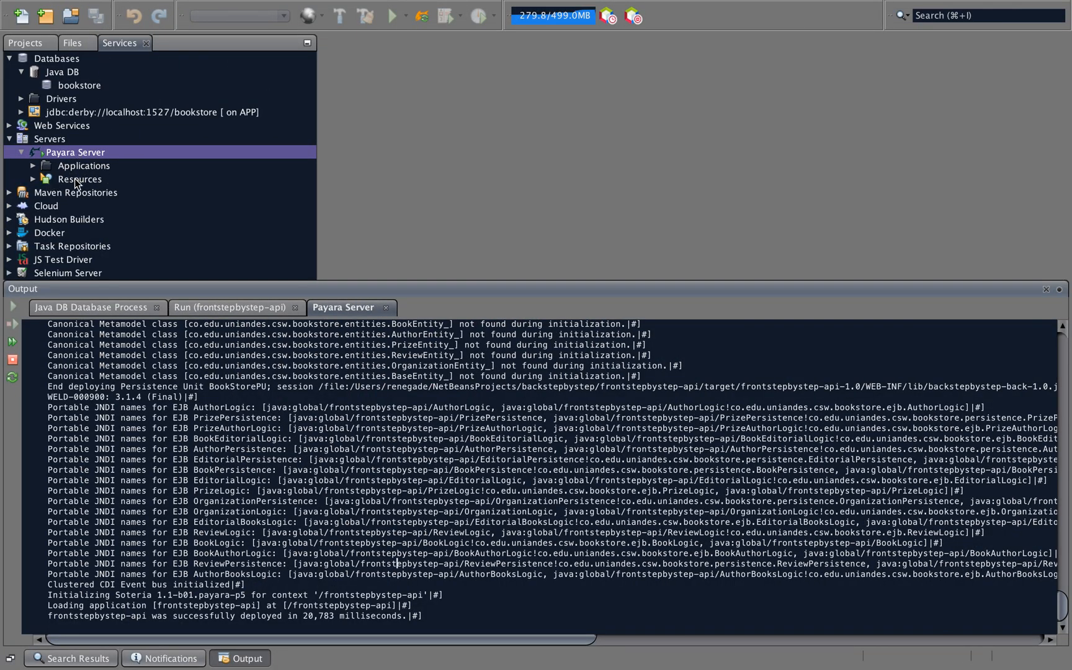
{"action": "left_click", "coordinate": [70, 58]}
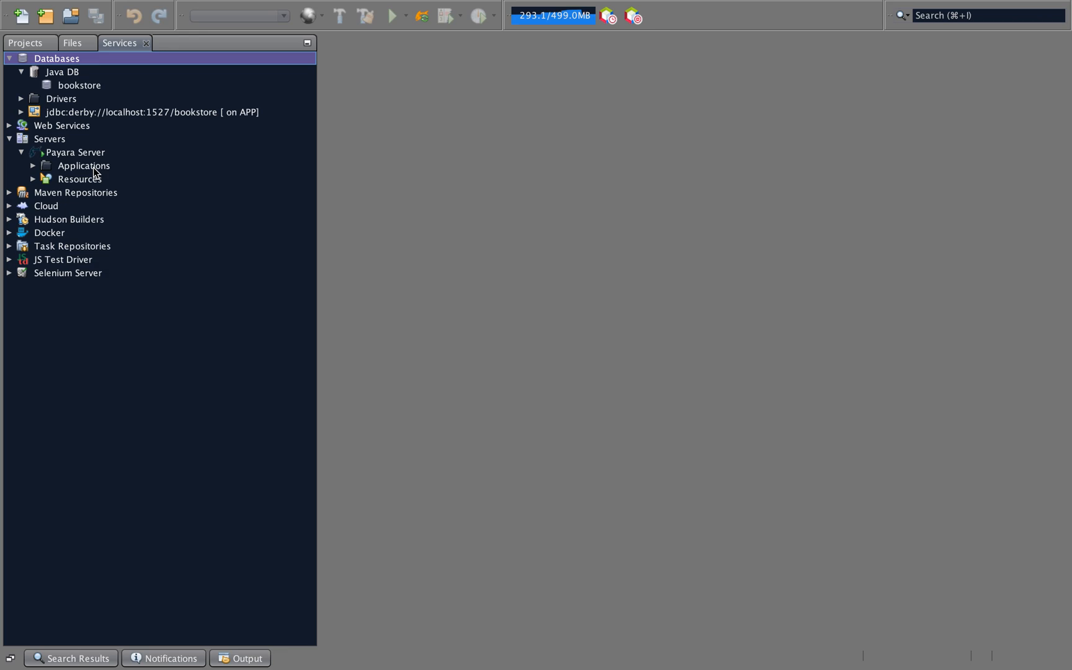
Reopen AuthorBooksIT.java from the frontstepbystep-api test packages and examine its import statements
{"action": "left_click", "coordinate": [34, 42]}
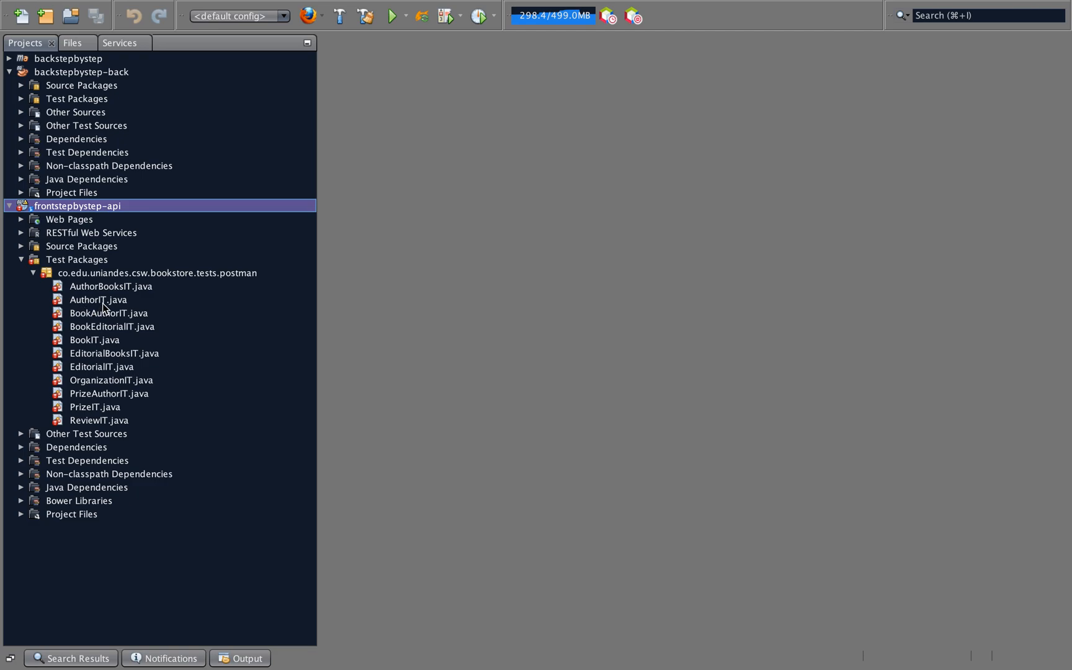
{"action": "double_click", "coordinate": [93, 286]}
{"action": "scroll", "coordinate": [531, 456], "scroll_direction": "down", "scroll_amount": 4}
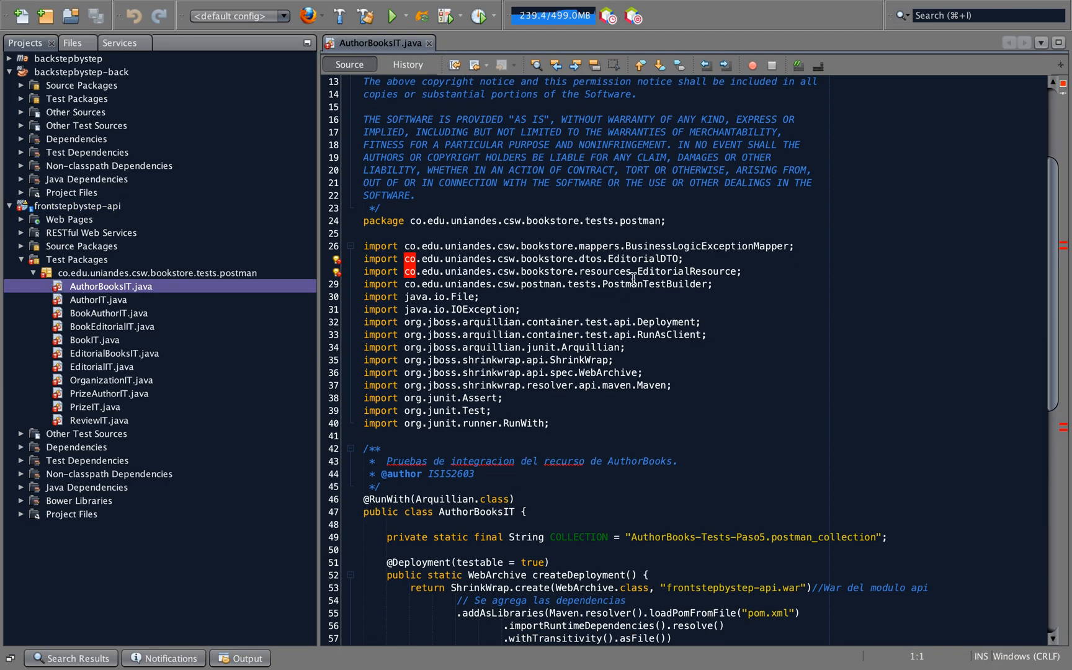
Open EditorialDTO.java from the dtos folder, save it with its code cleared, and restore the code and save again
{"action": "left_click", "coordinate": [73, 43]}
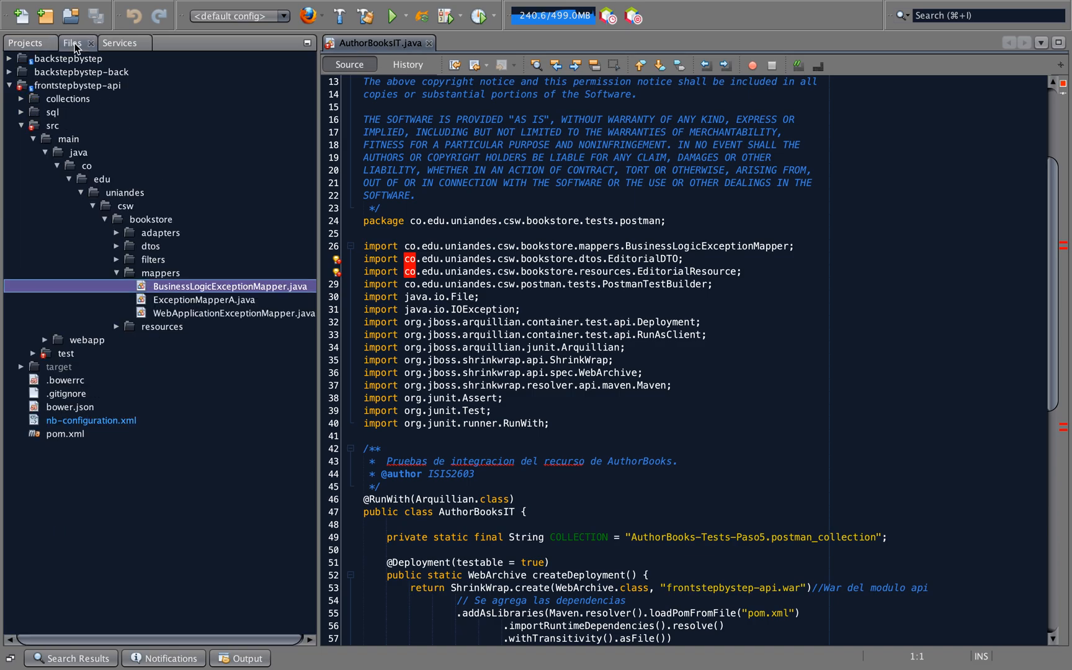
{"action": "left_click", "coordinate": [117, 247]}
{"action": "double_click", "coordinate": [194, 313]}
{"action": "key", "text": "ctrl+a"}
{"action": "key", "text": "BackSpace"}
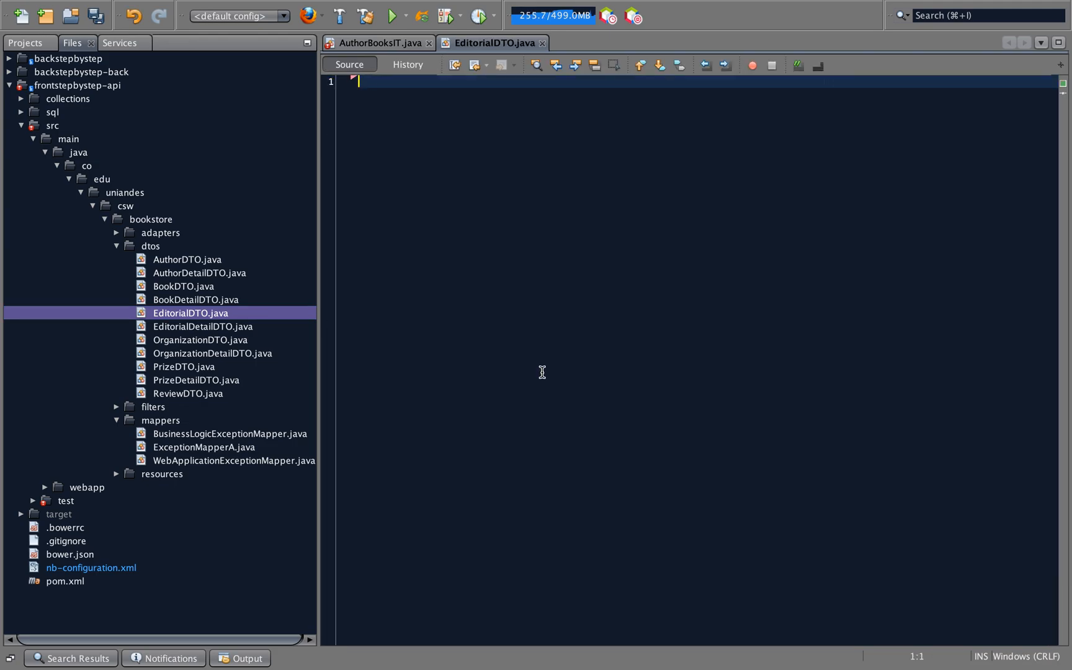
{"action": "key", "text": "super+v"}
{"action": "key", "text": "super+z"}
{"action": "key", "text": "super+s"}
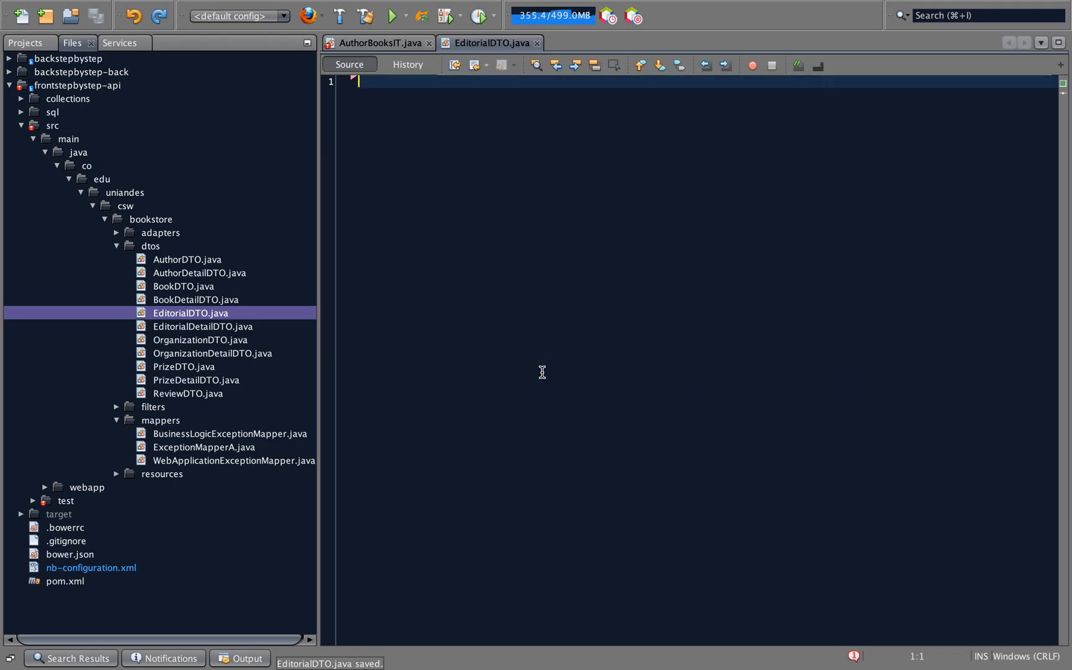
{"action": "key", "text": "super+v"}
{"action": "key", "text": "super+s"}
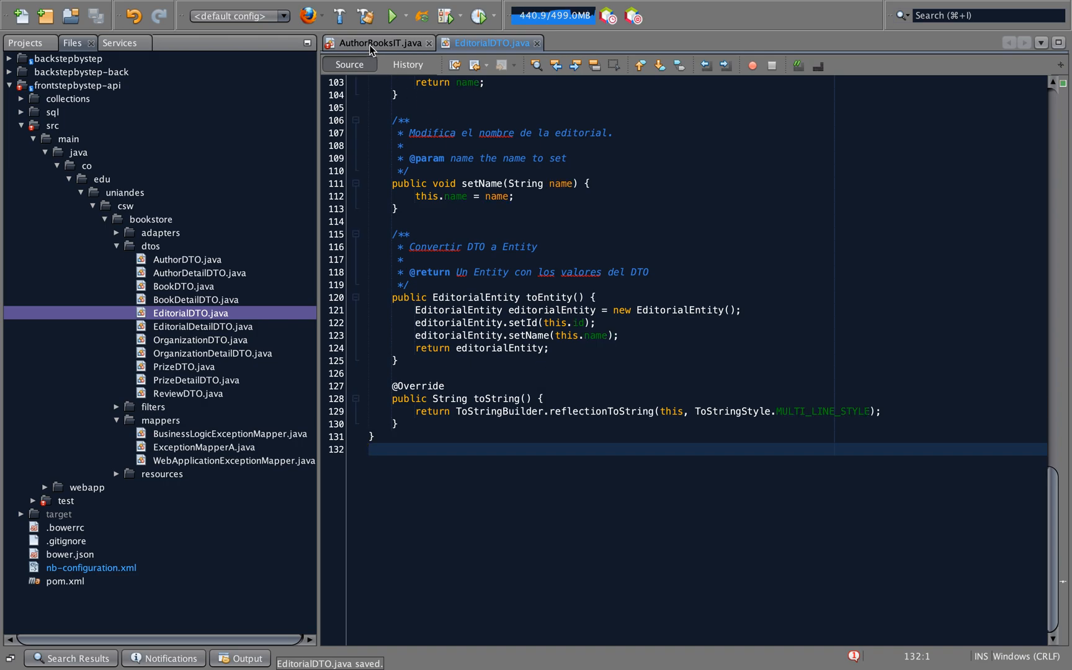
Check the EditorialDTO import in AuthorBooksIT.java
{"action": "left_click", "coordinate": [369, 45]}
{"action": "left_click_drag", "start_coordinate": [364, 258], "coordinate": [752, 262]}
{"action": "left_click", "coordinate": [653, 398]}
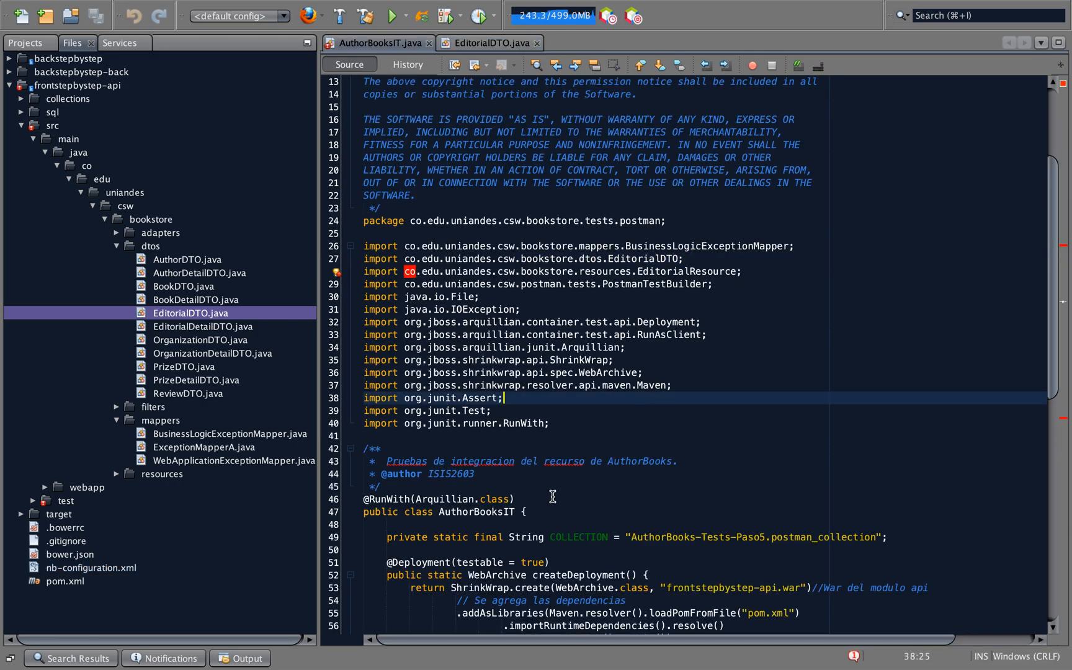
{"action": "left_click", "coordinate": [565, 440]}
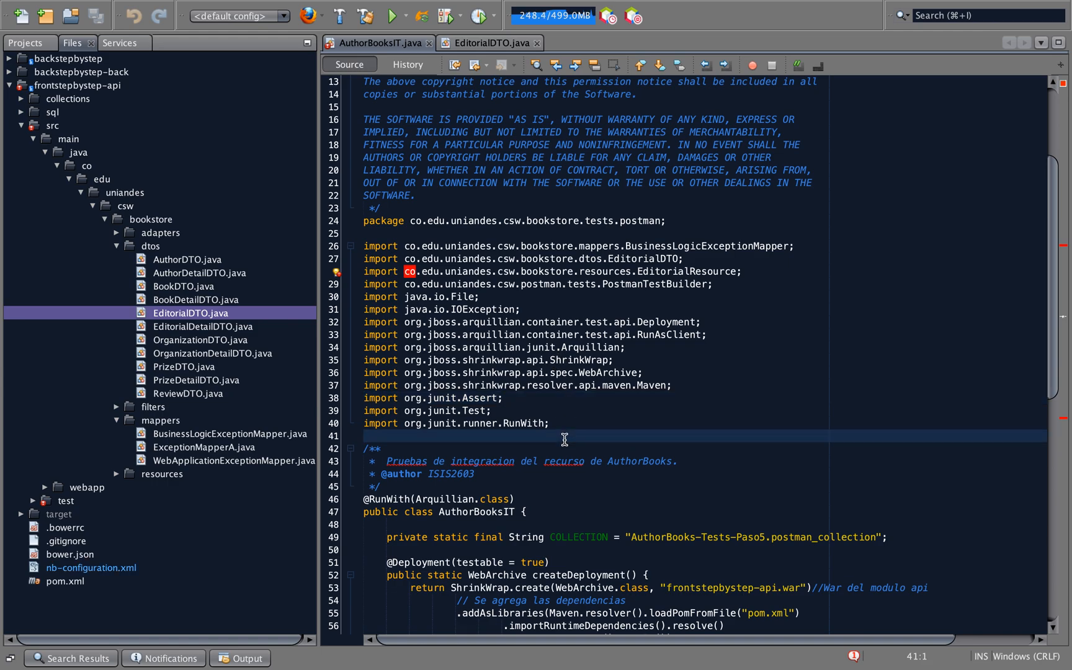
Close AuthorBooksIT.java and EditorialDTO.java, collapse frontstepbystep-api in the project files, and return to the projects view
{"action": "key", "text": "super+w"}
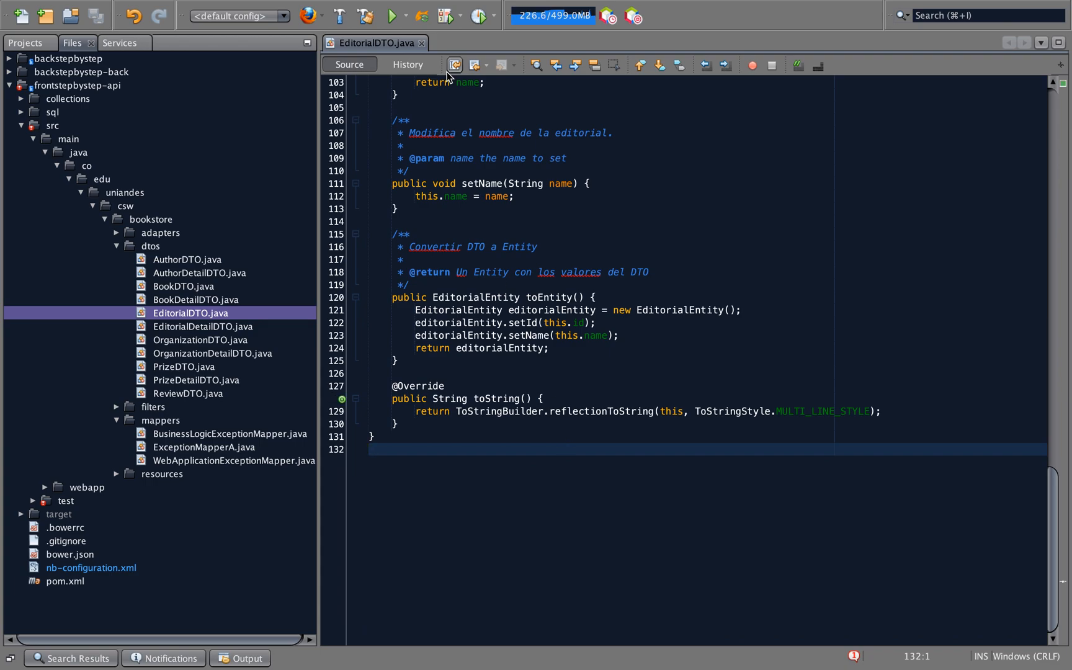
{"action": "left_click", "coordinate": [426, 43]}
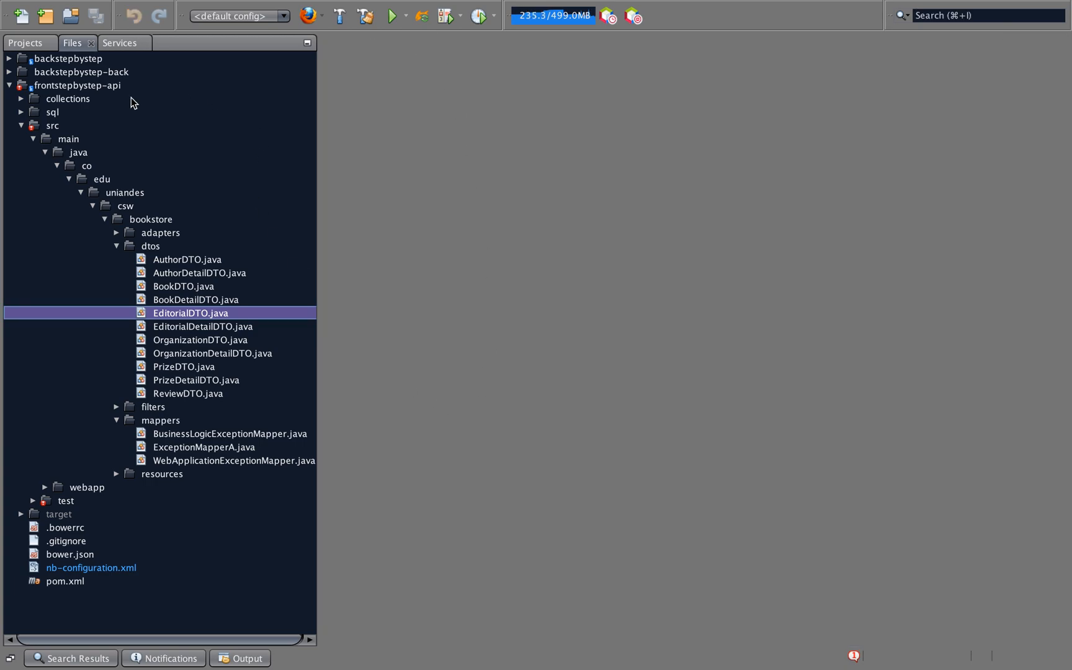
{"action": "left_click", "coordinate": [9, 85]}
{"action": "left_click", "coordinate": [28, 43]}
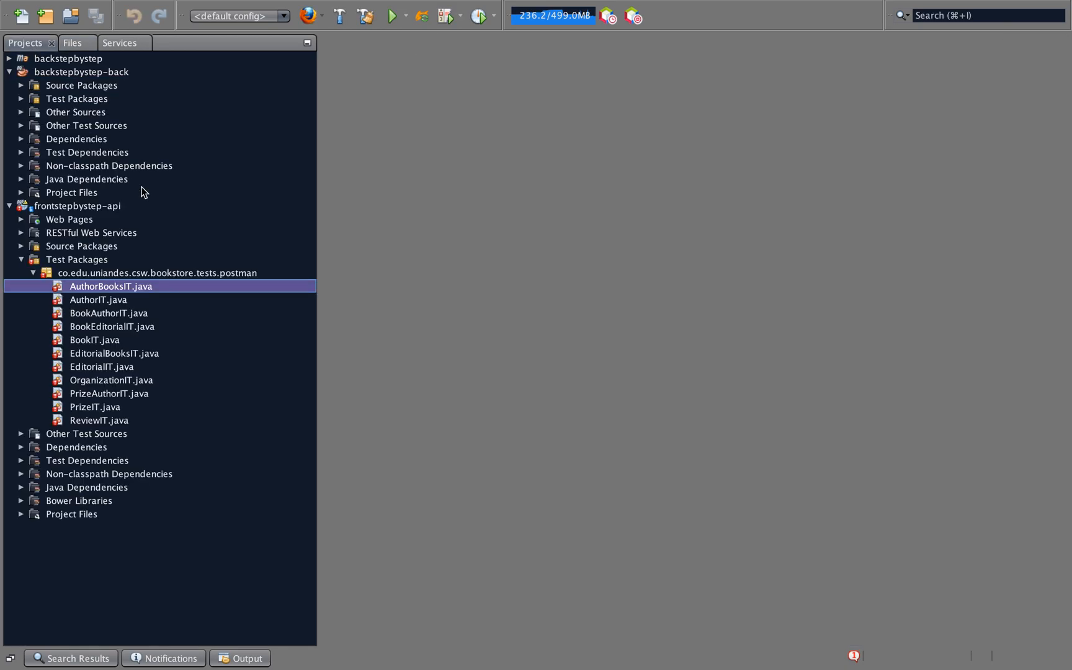